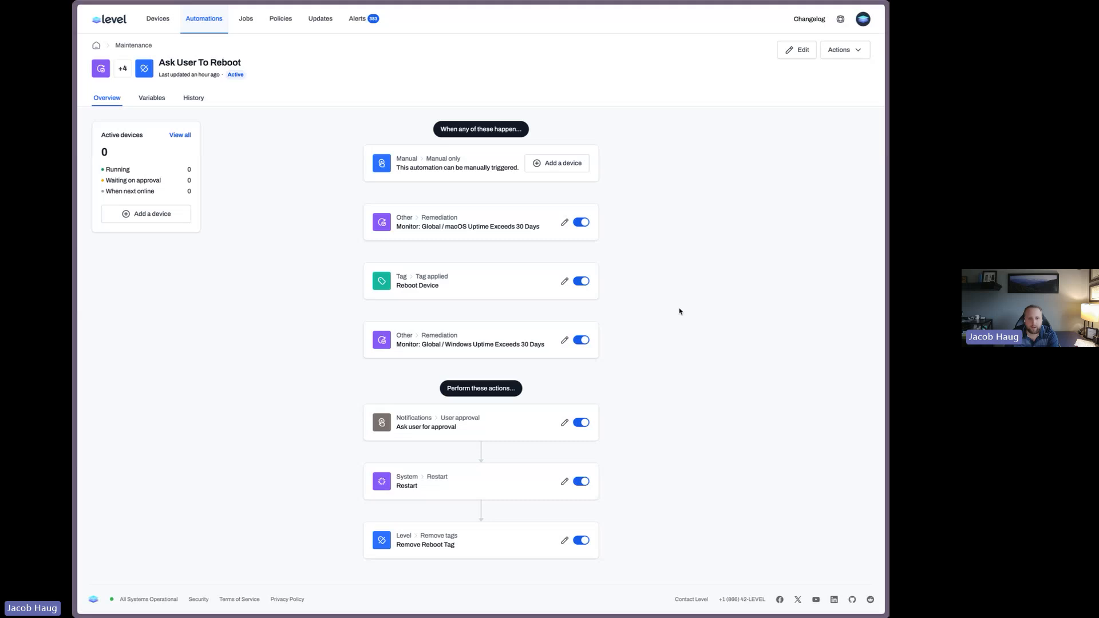
Open the Ask User To Reboot automation for editing, browse the available trigger types, and cancel adding a trigger
left_click(797, 50)
left_click(477, 337)
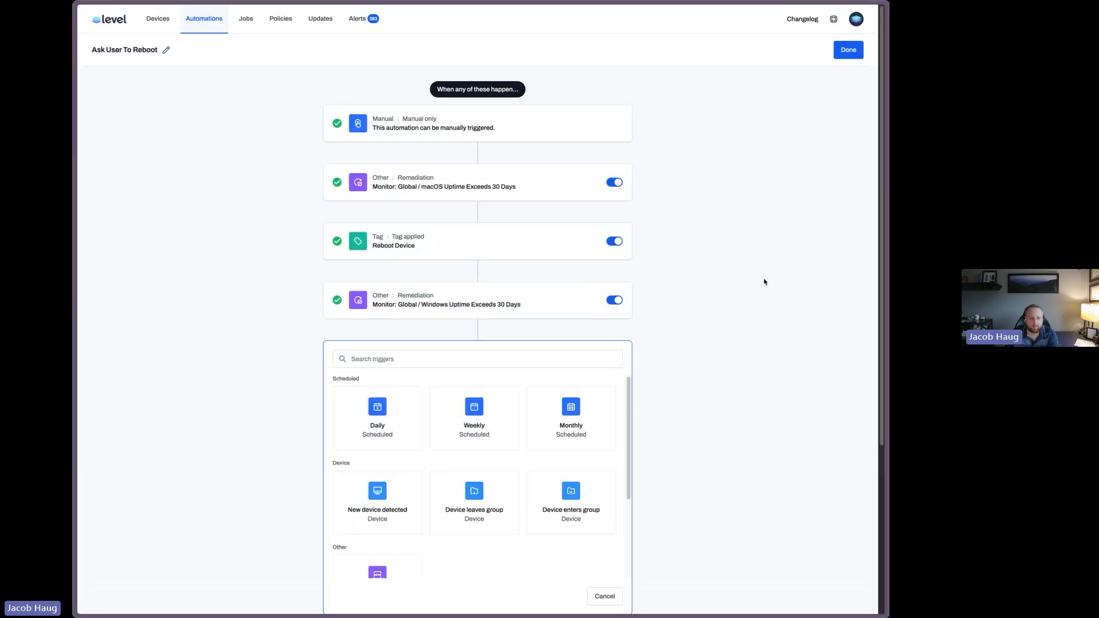
scroll(766, 284, "down", 2)
scroll(766, 284, "down", 2)
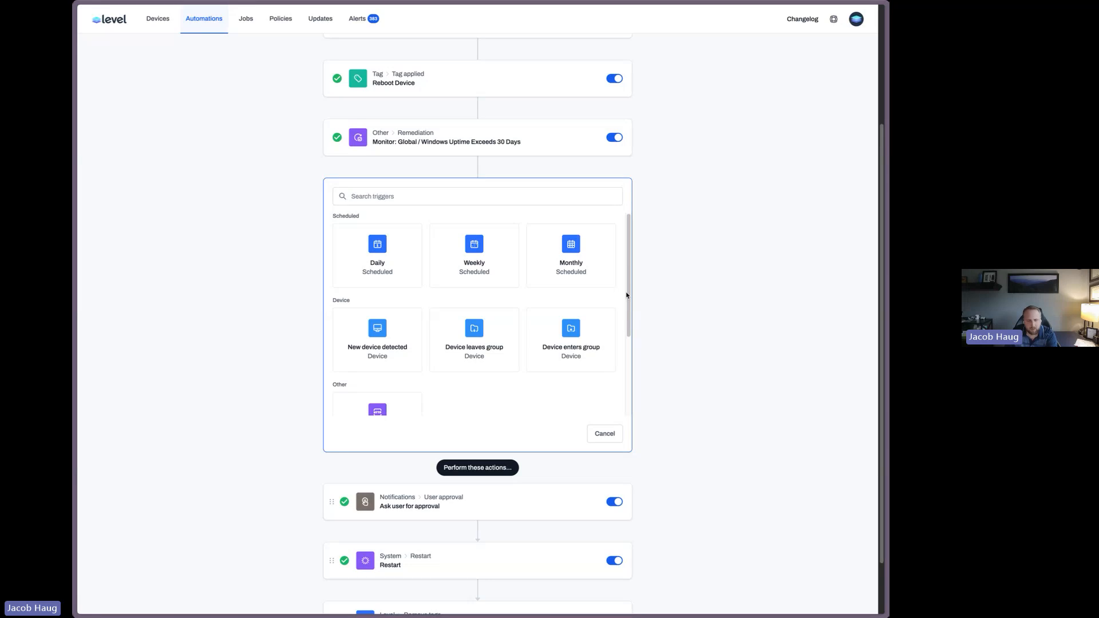
scroll(601, 312, "down", 1)
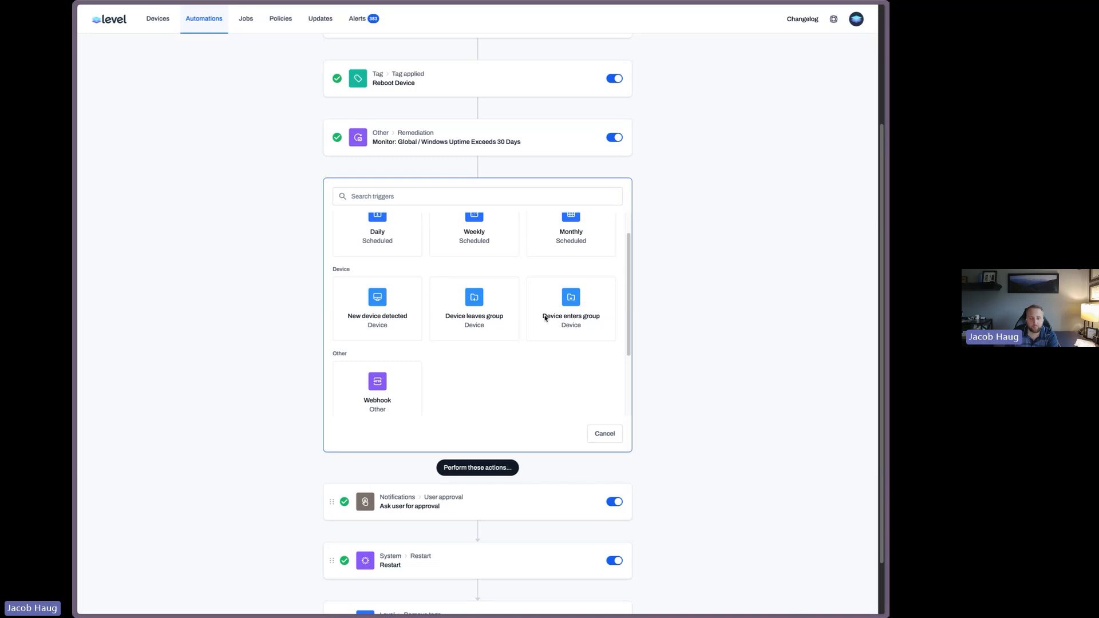
scroll(545, 318, "down", 3)
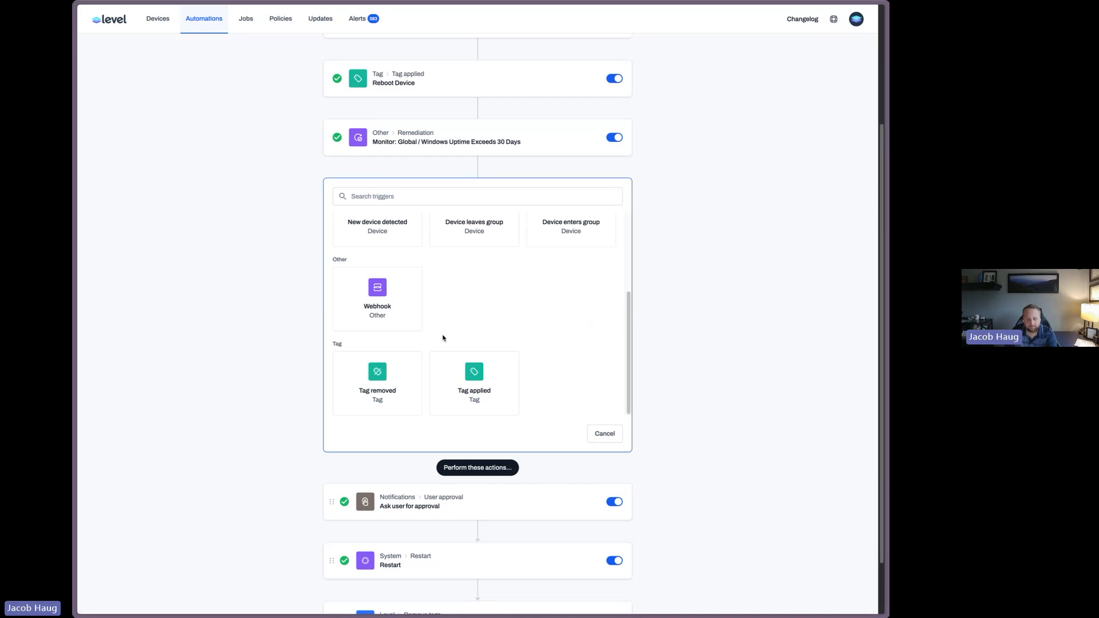
left_click(605, 434)
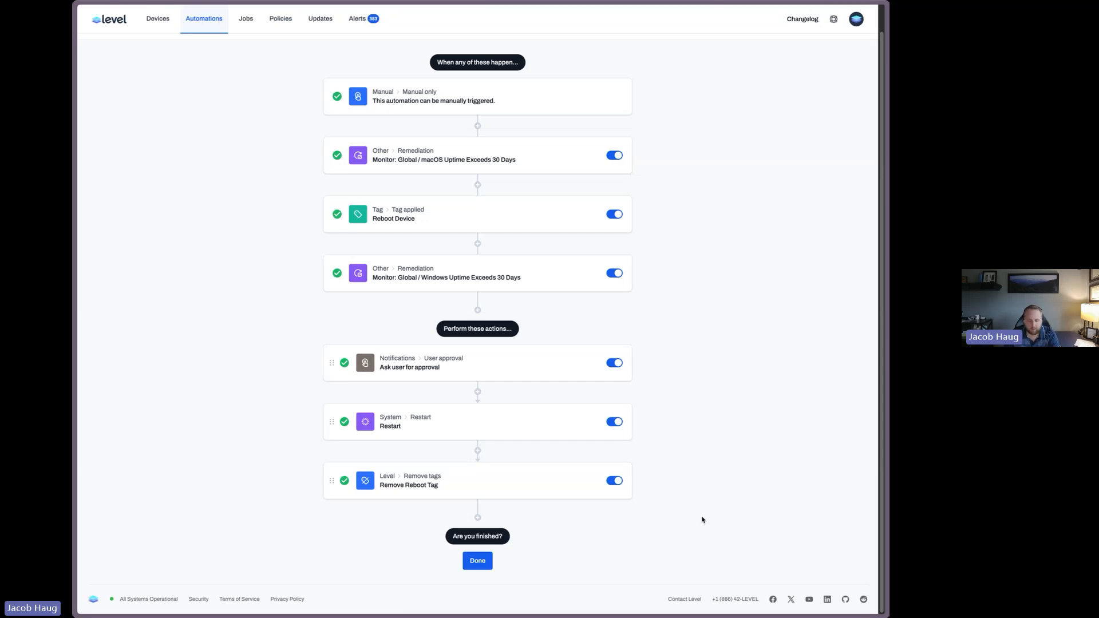
Insert an Install Windows updates action after the Ask user for approval step
left_click(478, 392)
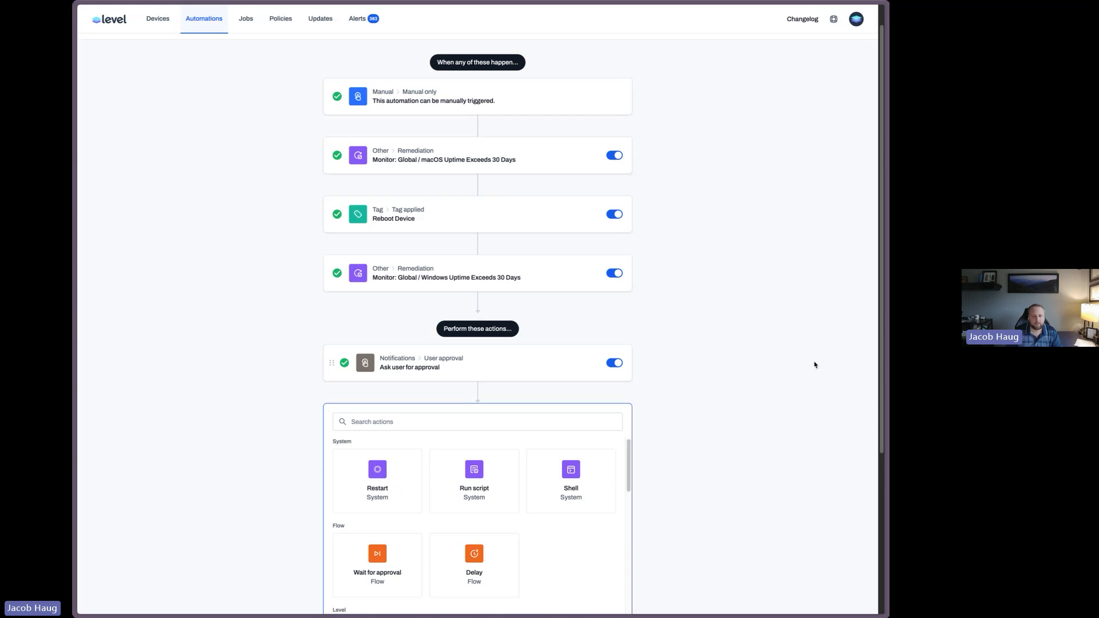
scroll(815, 365, "down", 3)
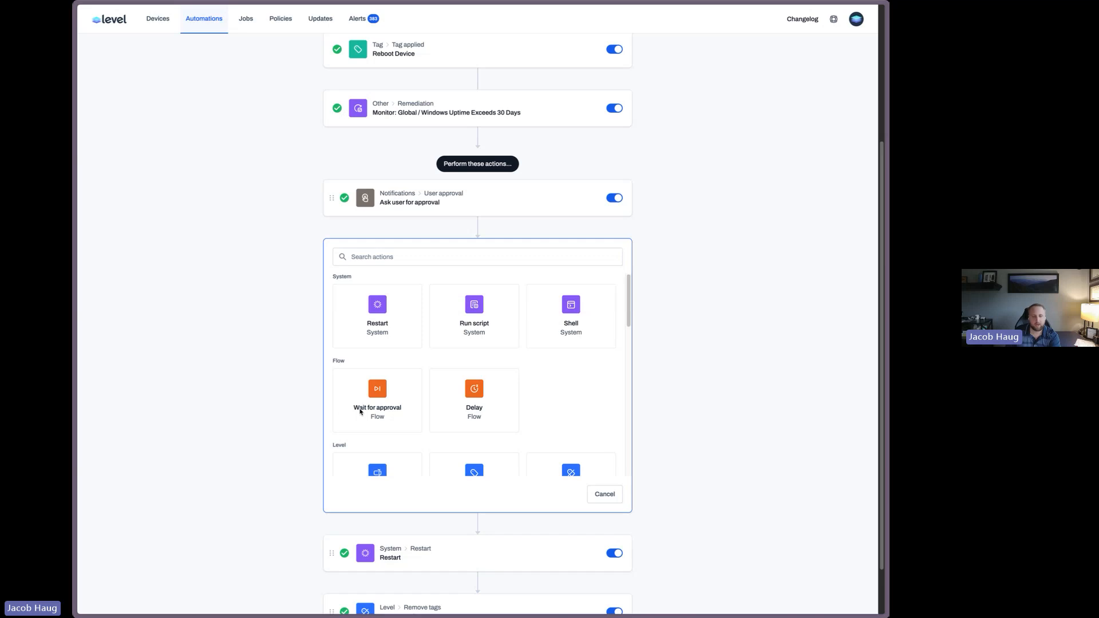
scroll(579, 405, "down", 1)
scroll(579, 405, "down", 5)
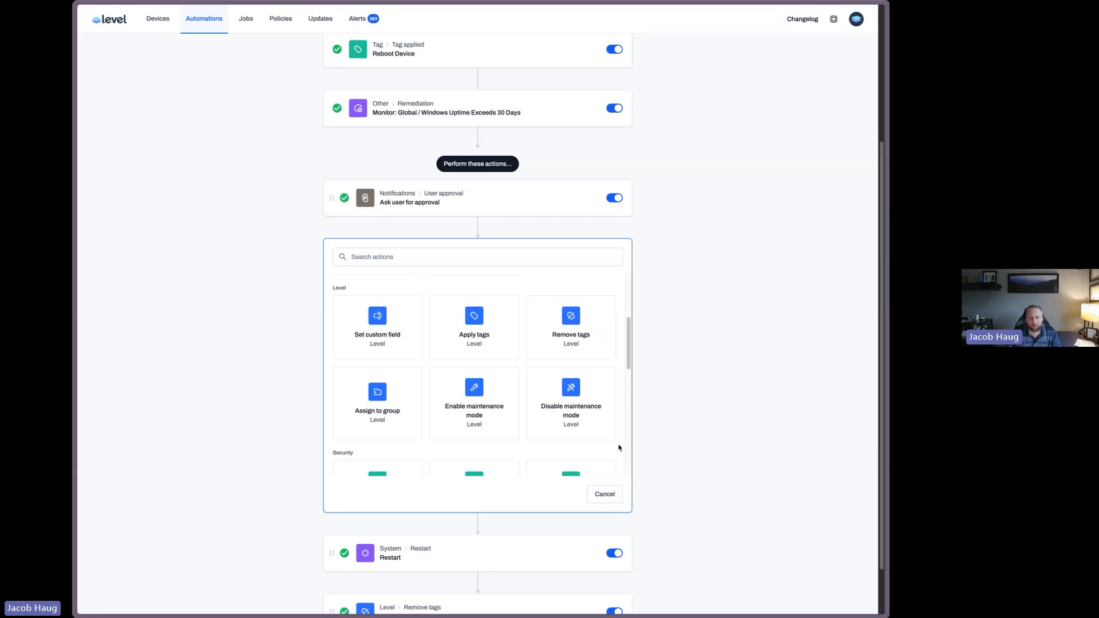
scroll(550, 402, "down", 2)
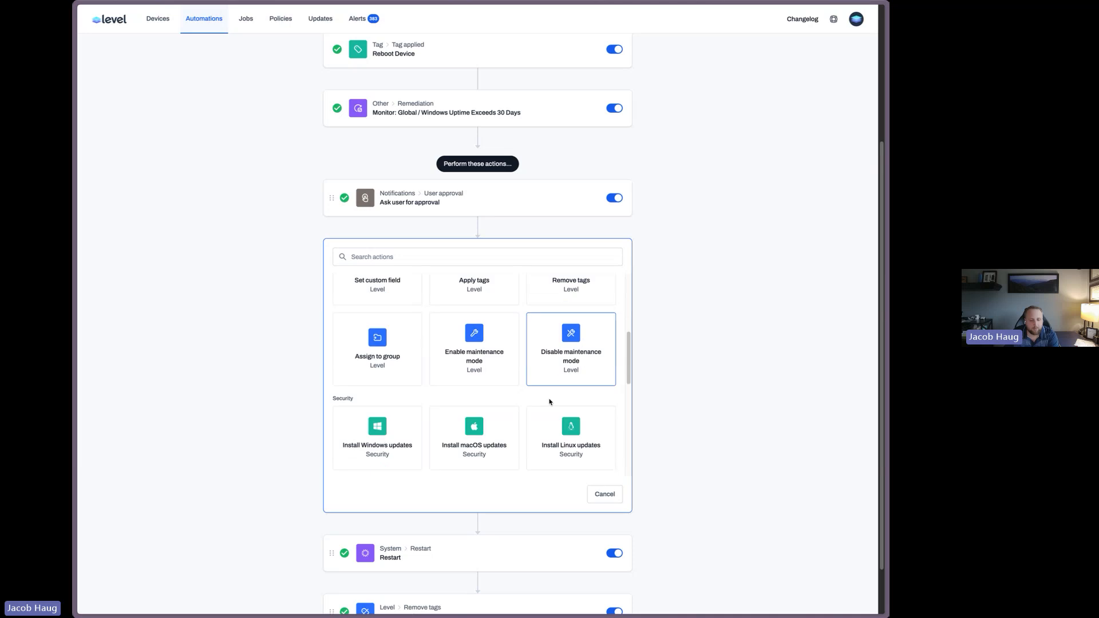
scroll(549, 402, "down", 1)
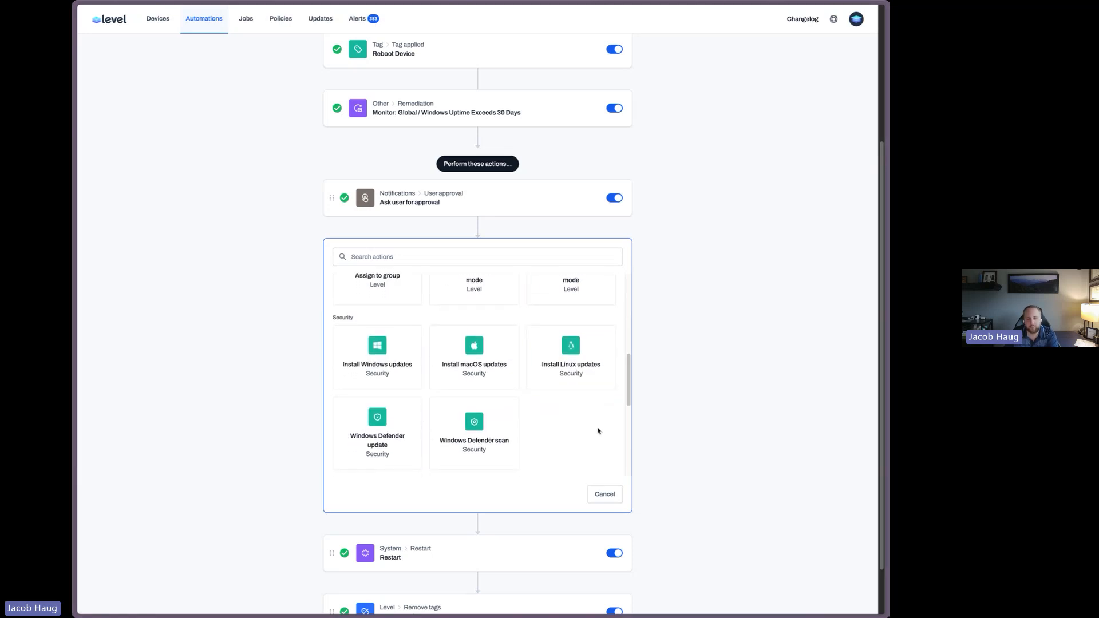
left_click(379, 350)
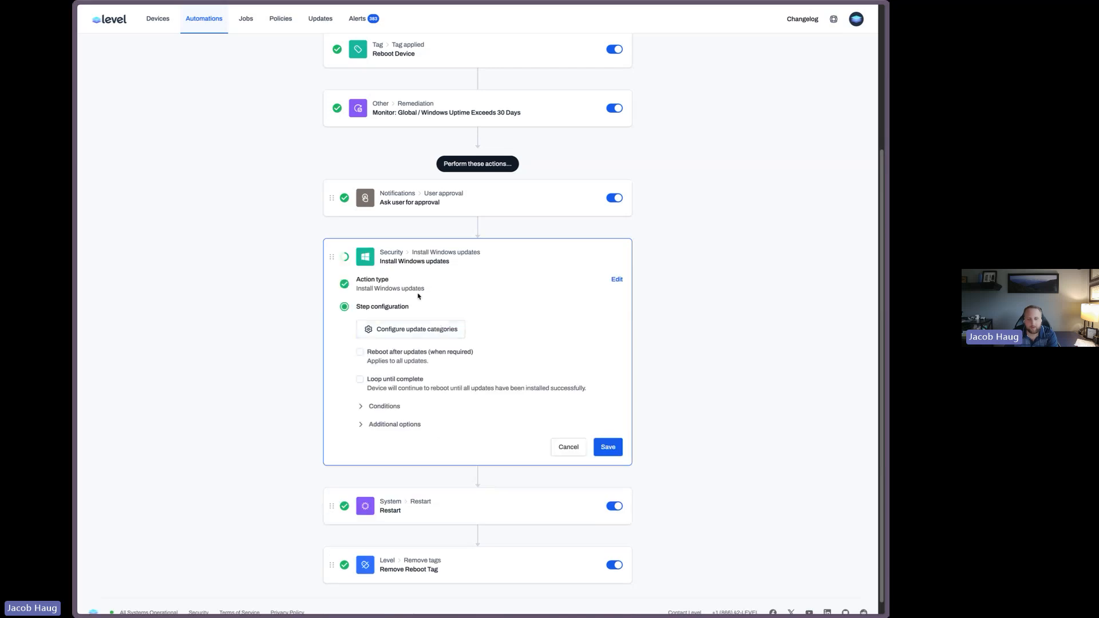
Open the Windows update categories and review the scheduling options for Security updates, then close the panel
left_click(440, 328)
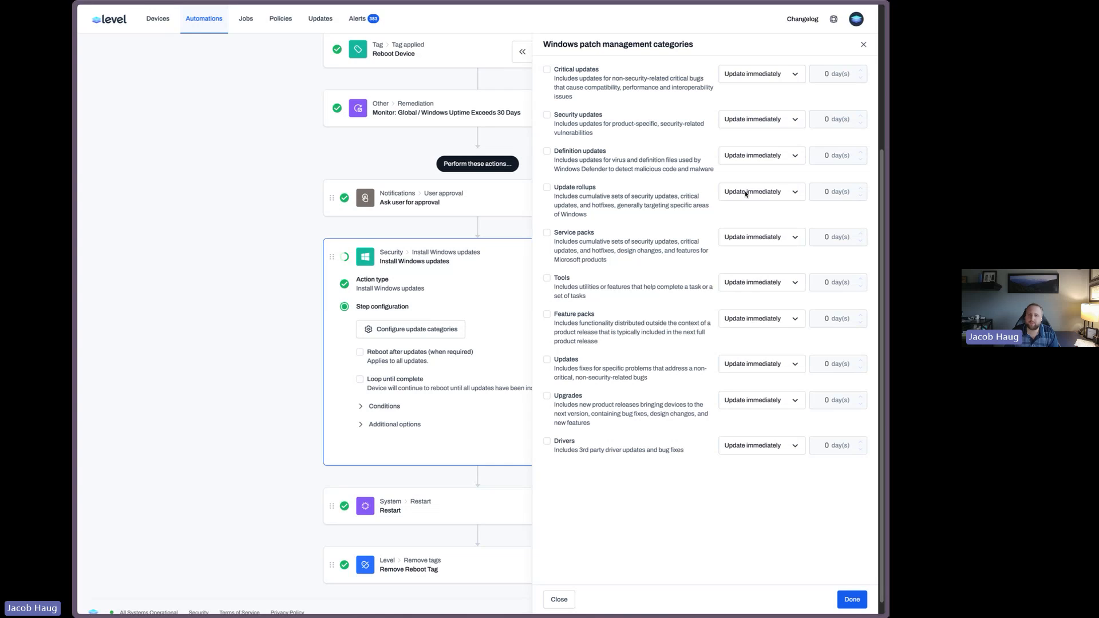
left_click(755, 119)
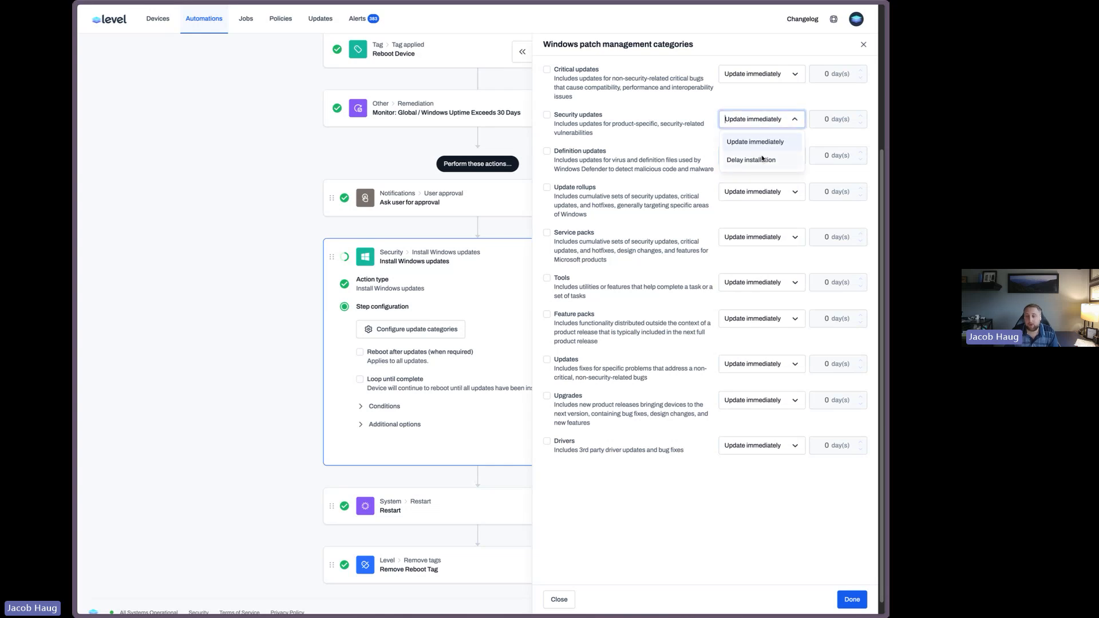
left_click(864, 44)
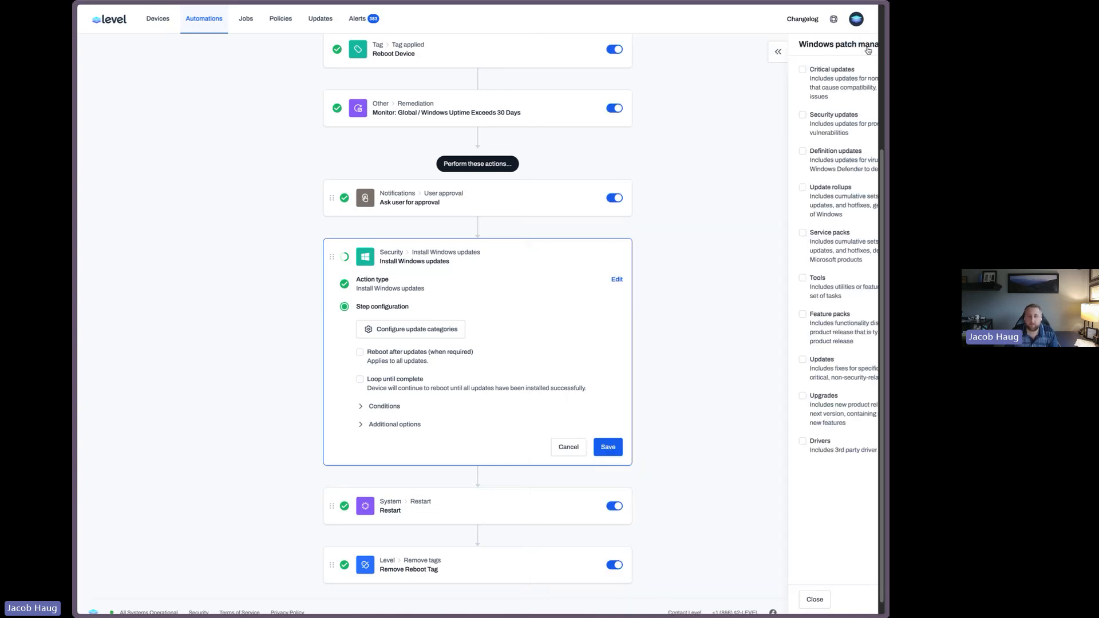
Change the new action to Install Microsoft 365 for Windows with the product Microsoft 365 Apps for business
left_click(617, 280)
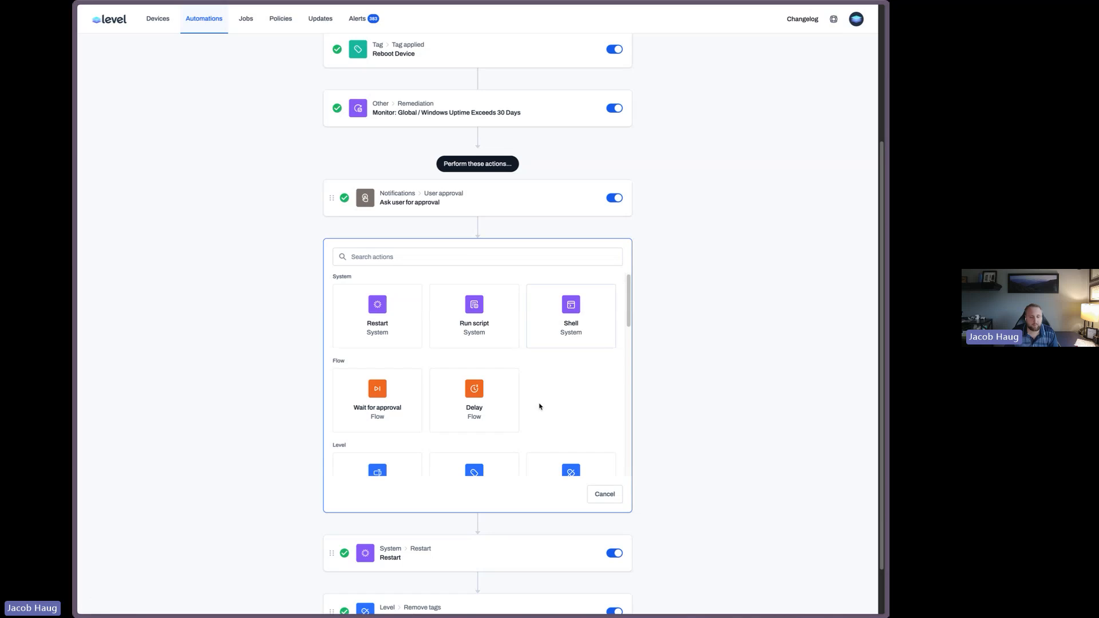
scroll(539, 407, "down", 10)
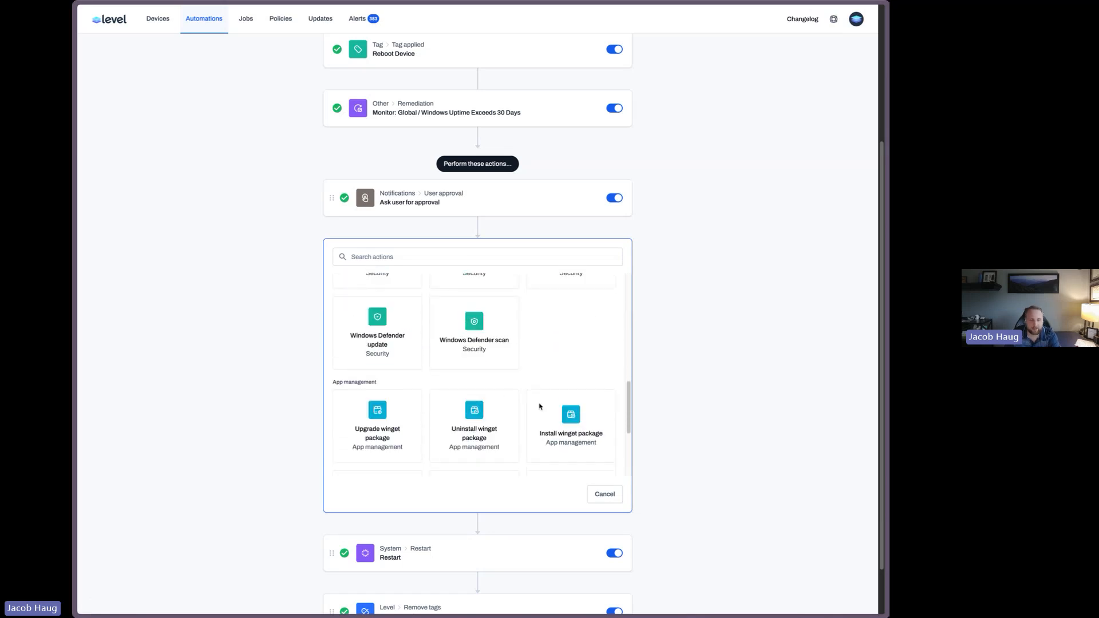
scroll(539, 407, "down", 2)
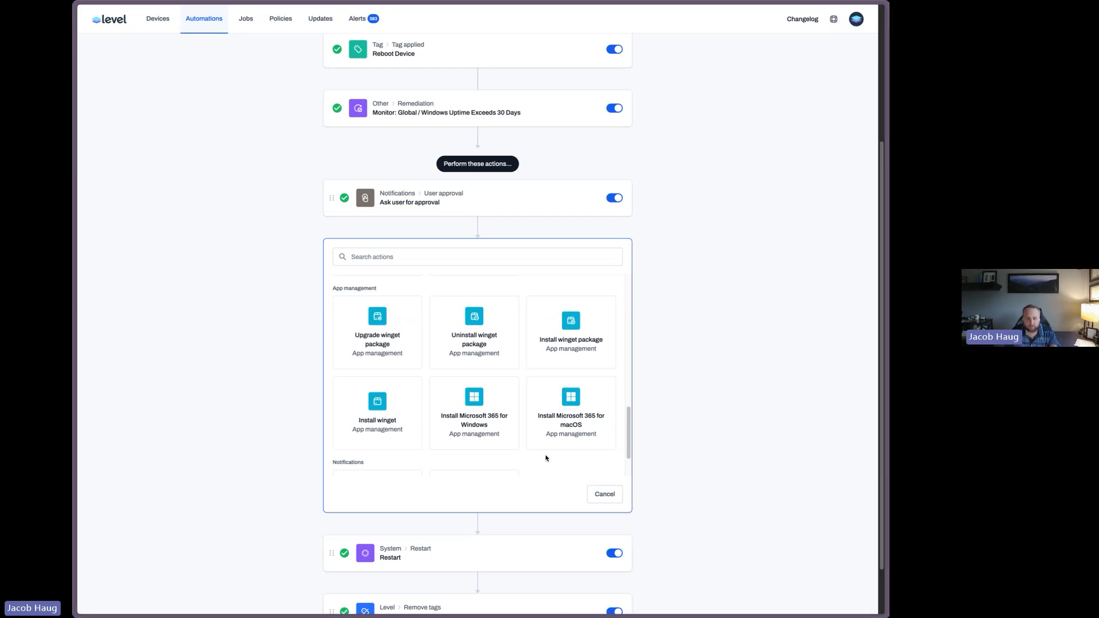
left_click(491, 413)
left_click(437, 369)
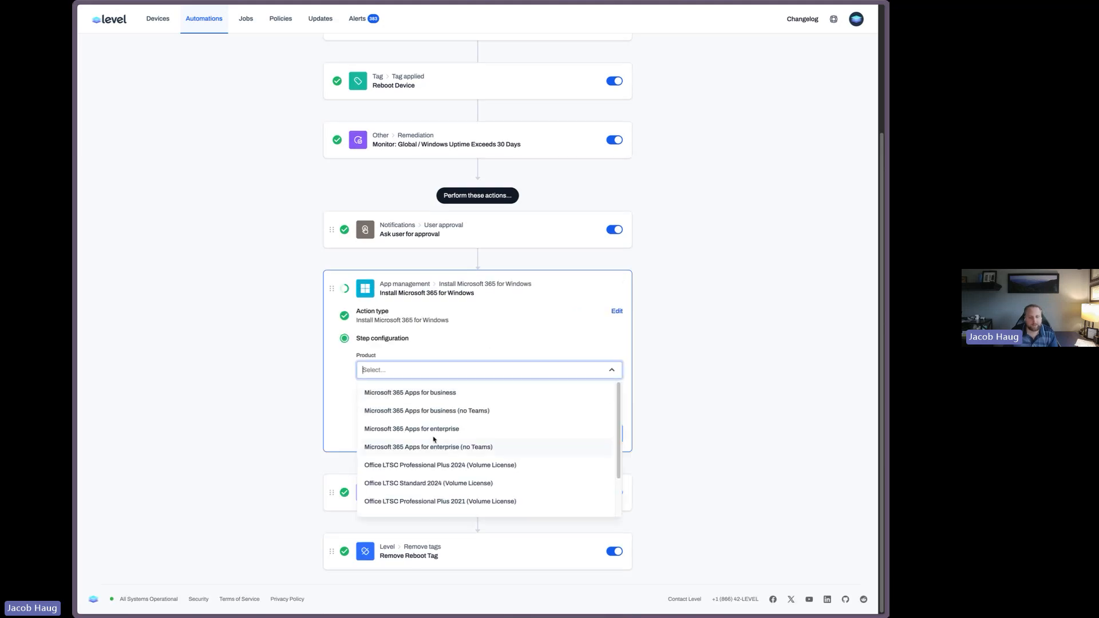
left_click(433, 395)
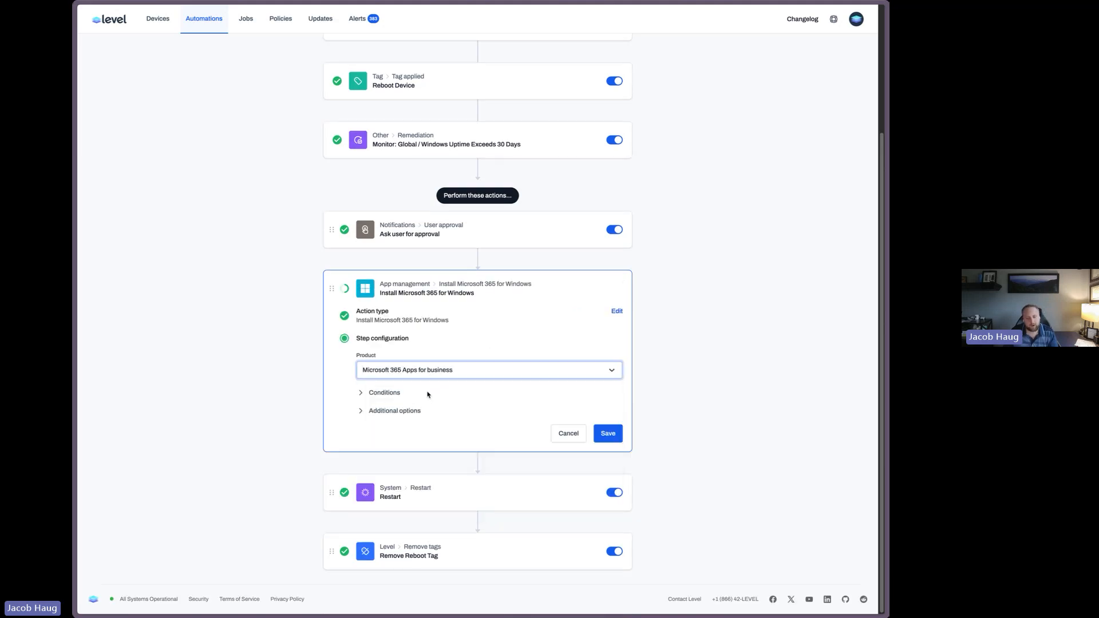
Reopen the action type list, browse the remaining actions, and cancel the inserted action
left_click(618, 311)
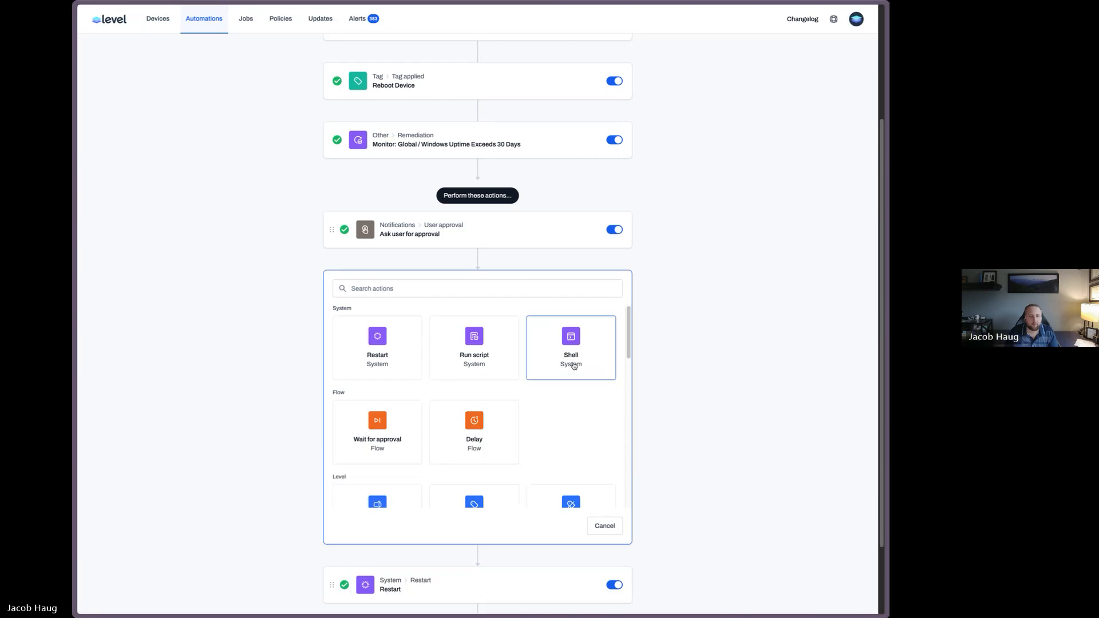
scroll(573, 367, "down", 7)
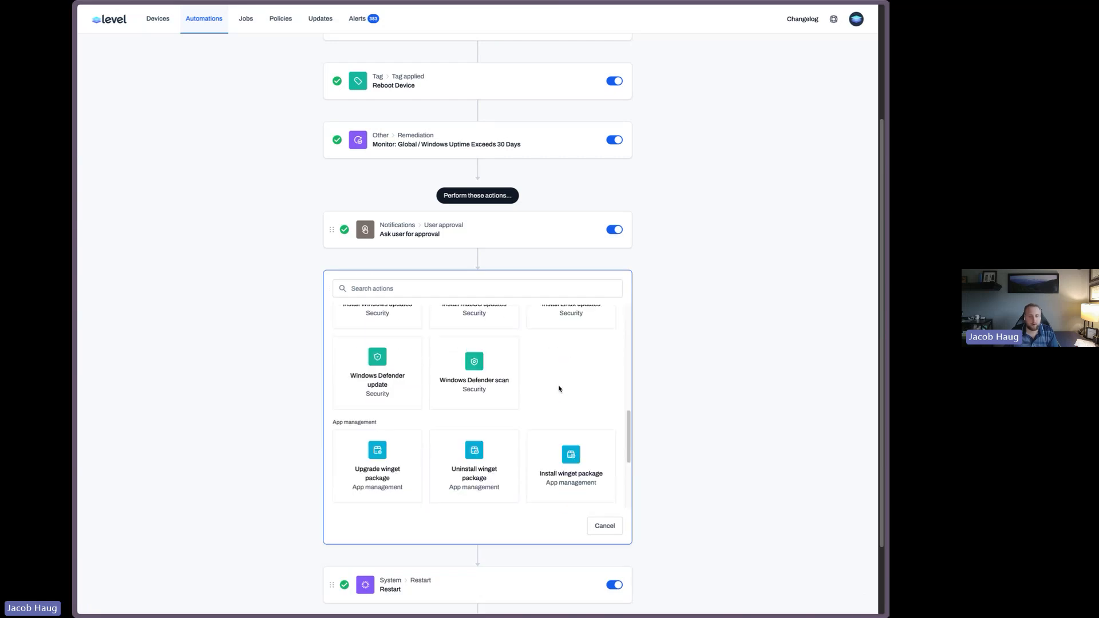
scroll(560, 389, "down", 3)
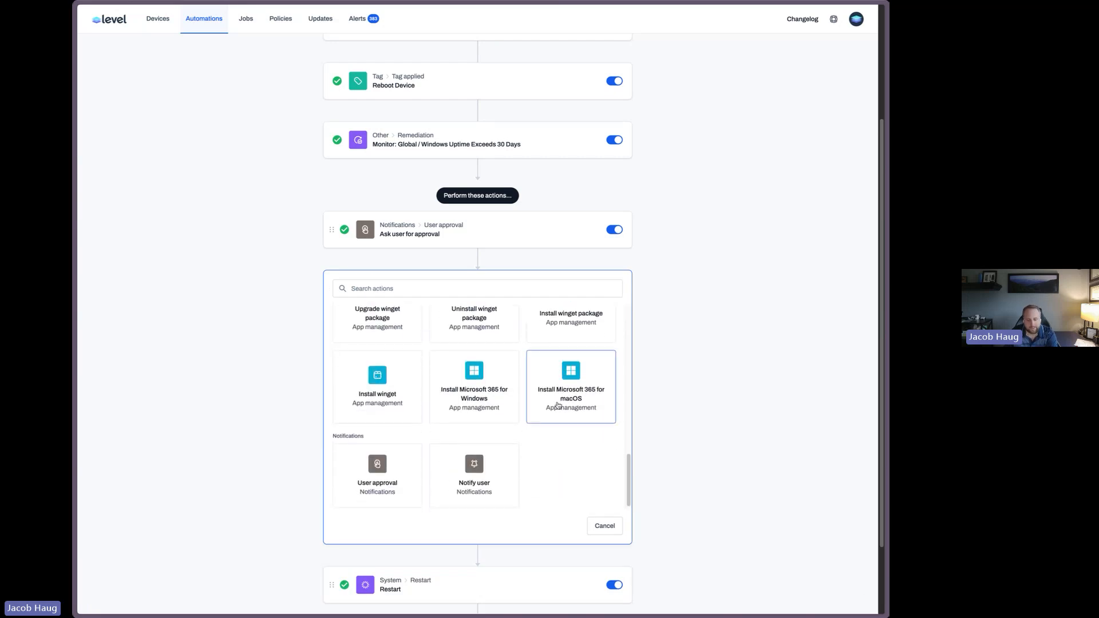
left_click(606, 526)
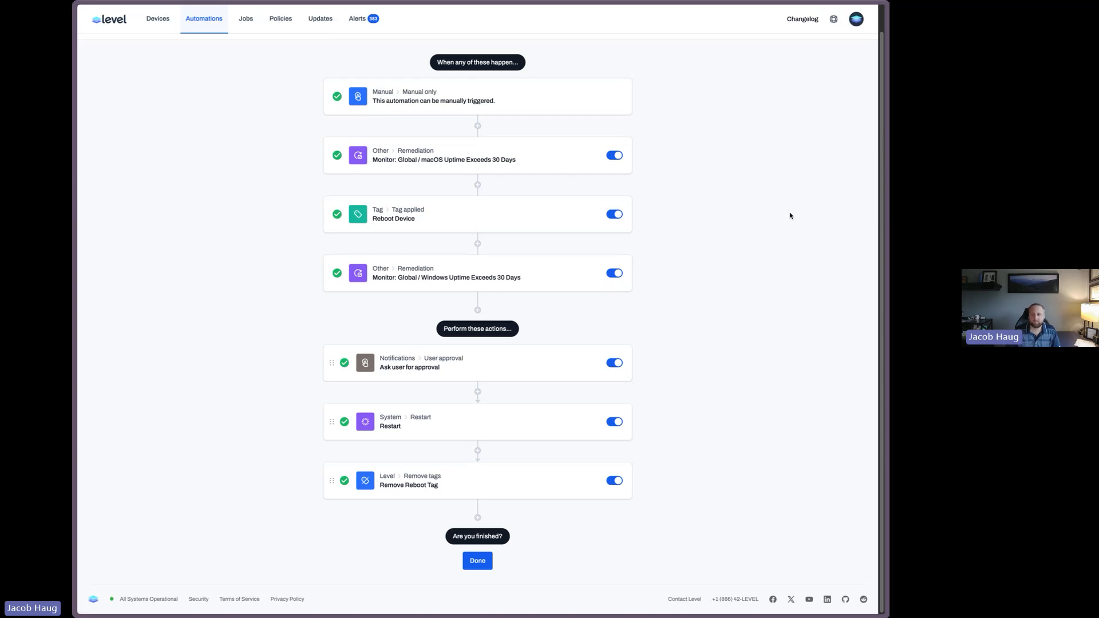
Finish editing the automation and return to the Automations list
scroll(764, 243, "up", 2)
left_click(845, 49)
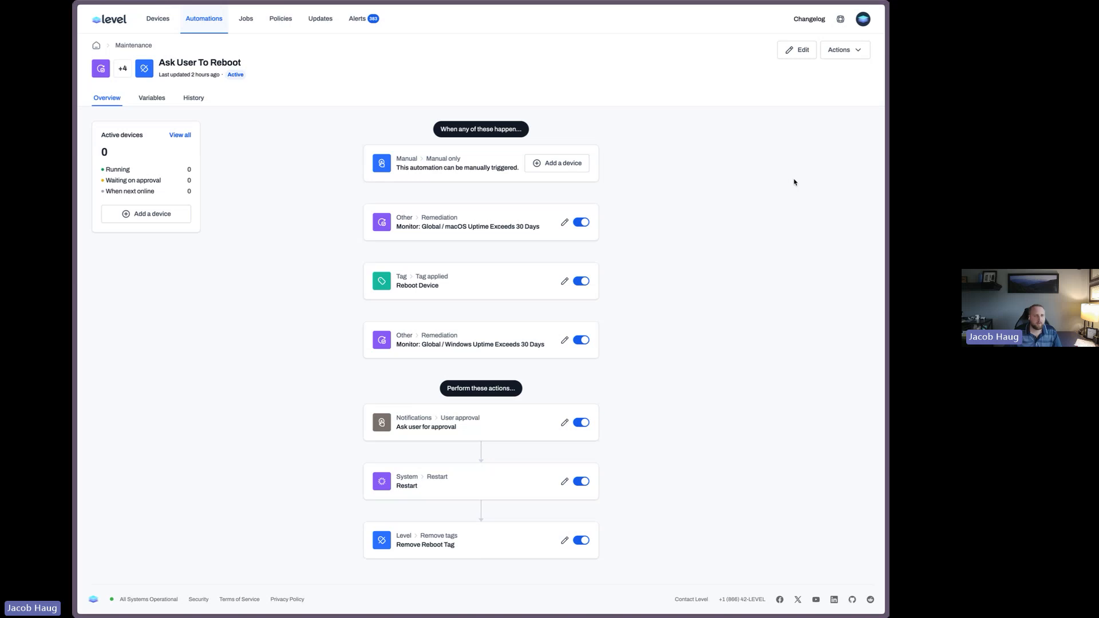
left_click(192, 17)
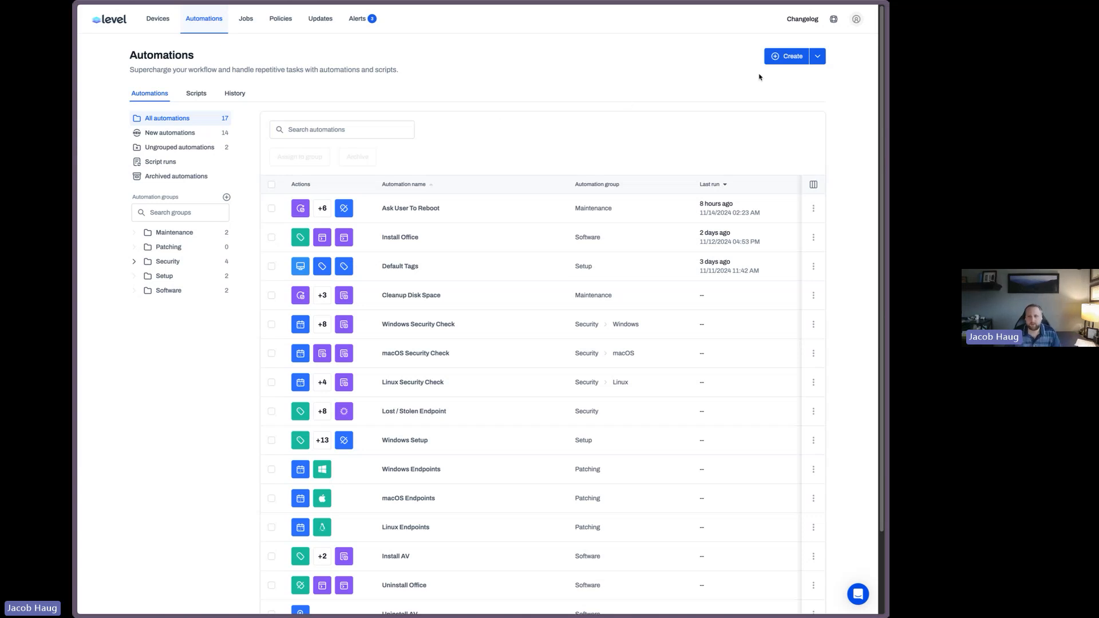
Create a new automation named Lost / Stolen Endpoint
left_click(788, 56)
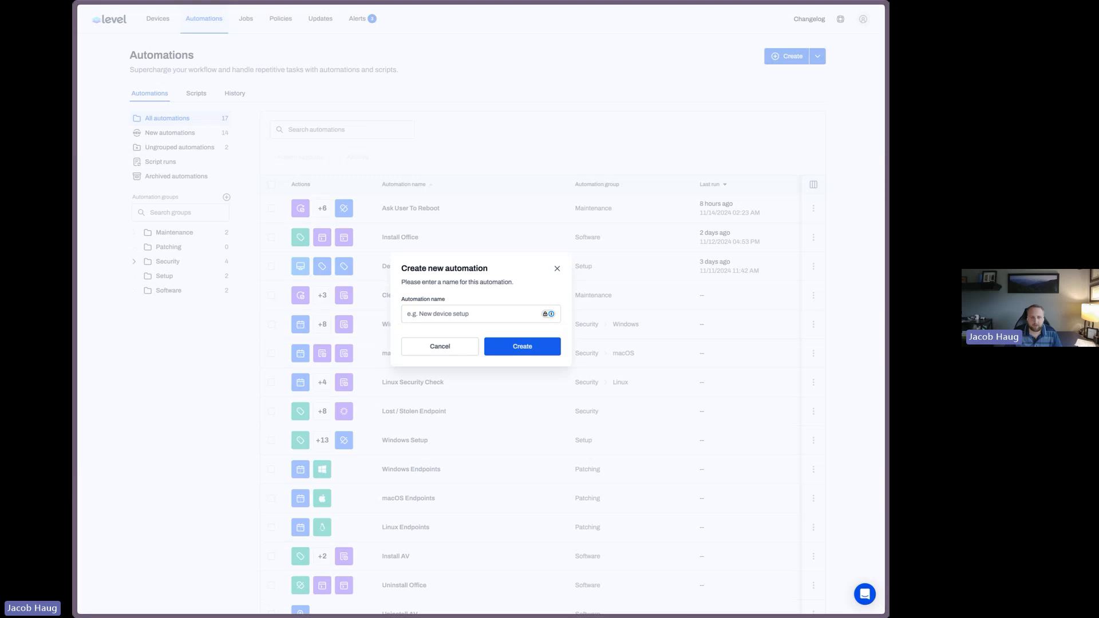
left_click(449, 315)
type("Lost /")
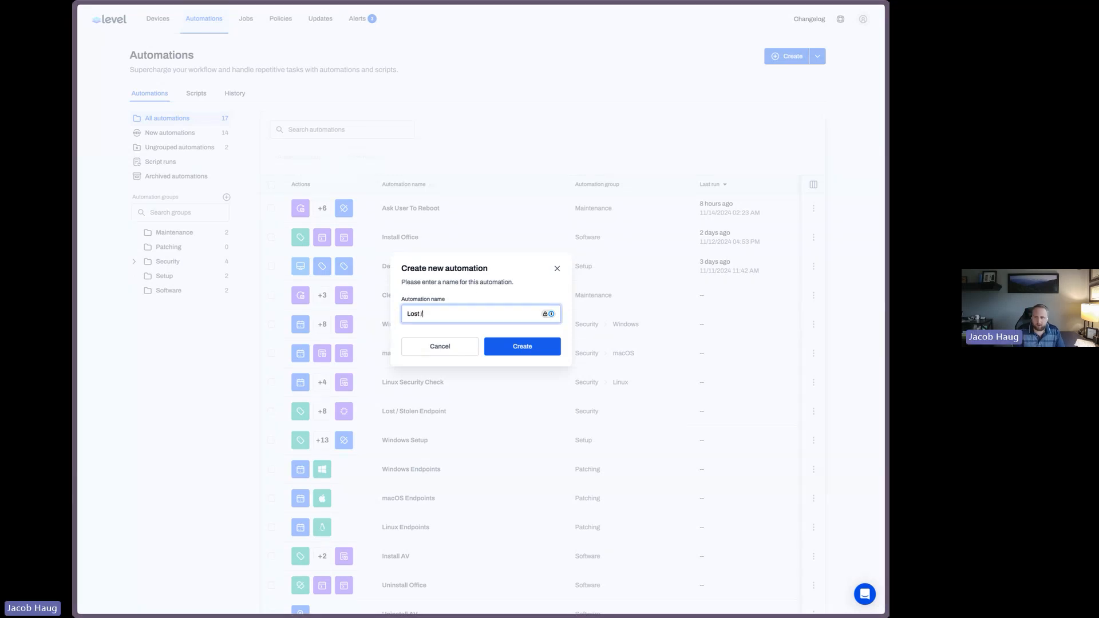
type(" Stolen Endpoint")
key("Return")
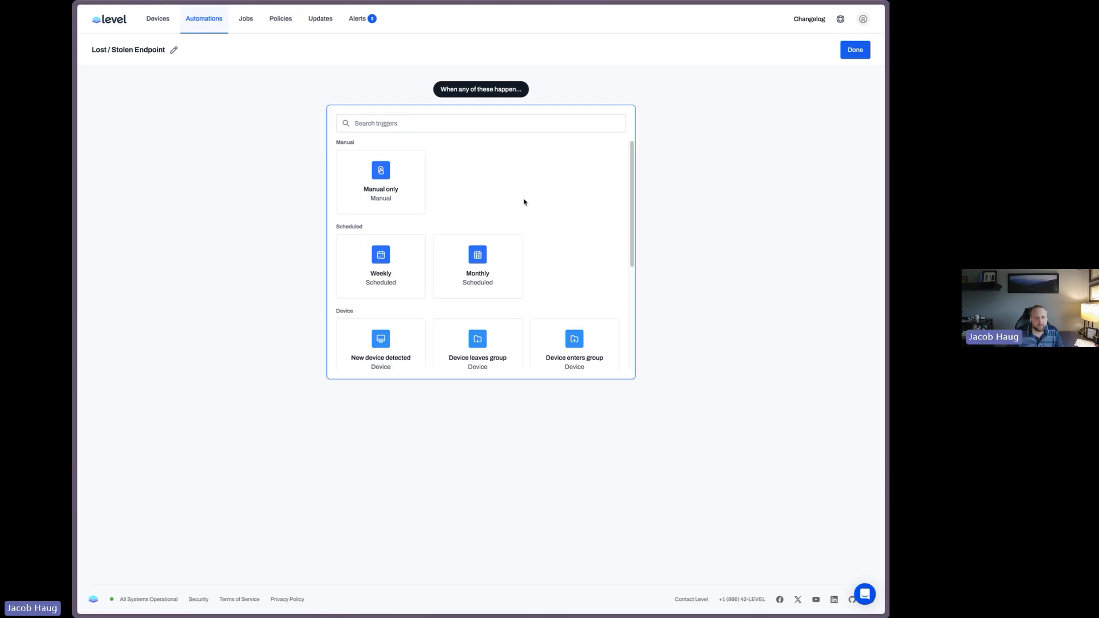
Set the automation's trigger to Manual only
scroll(523, 202, "down", 1)
scroll(523, 201, "up", 1)
left_click(363, 172)
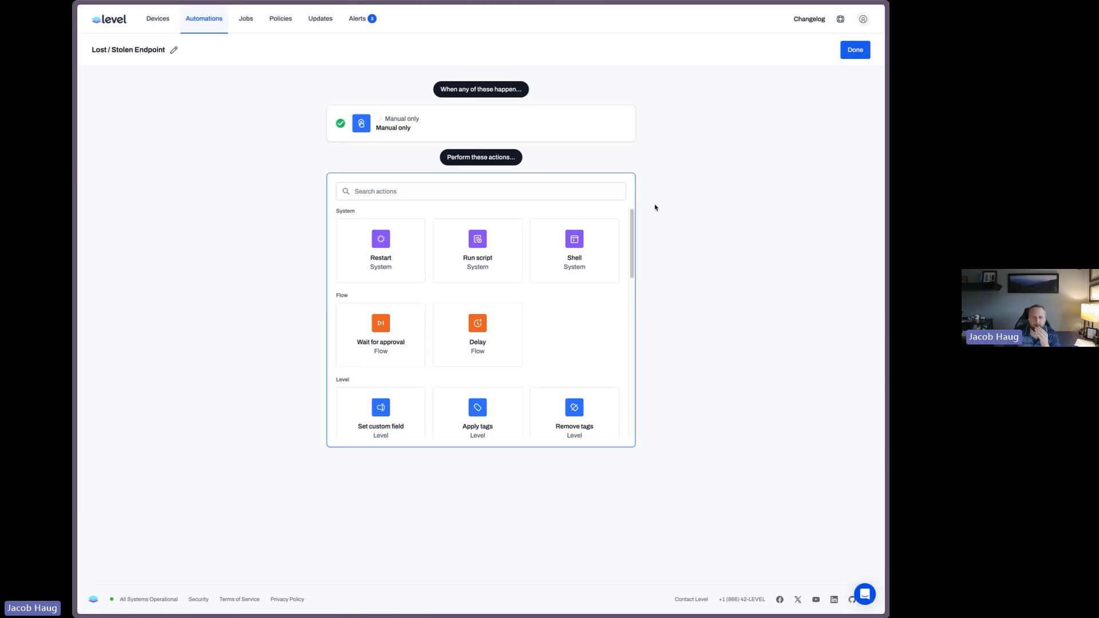
Add a Run script action to the automation and select the Windows - Gather Intel script
left_click(592, 245)
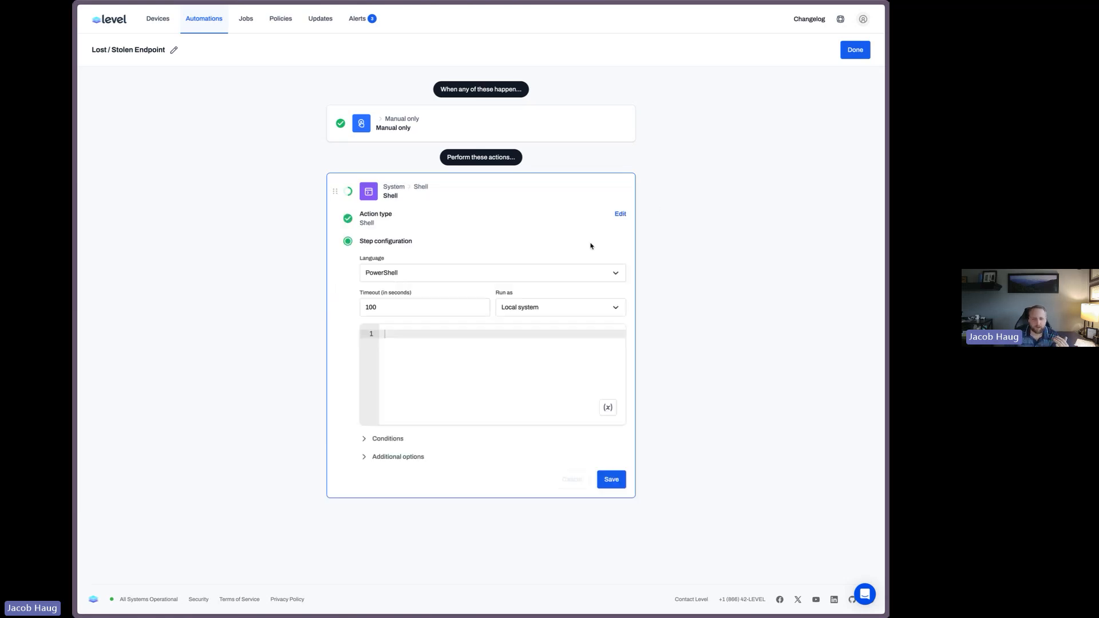
left_click(620, 214)
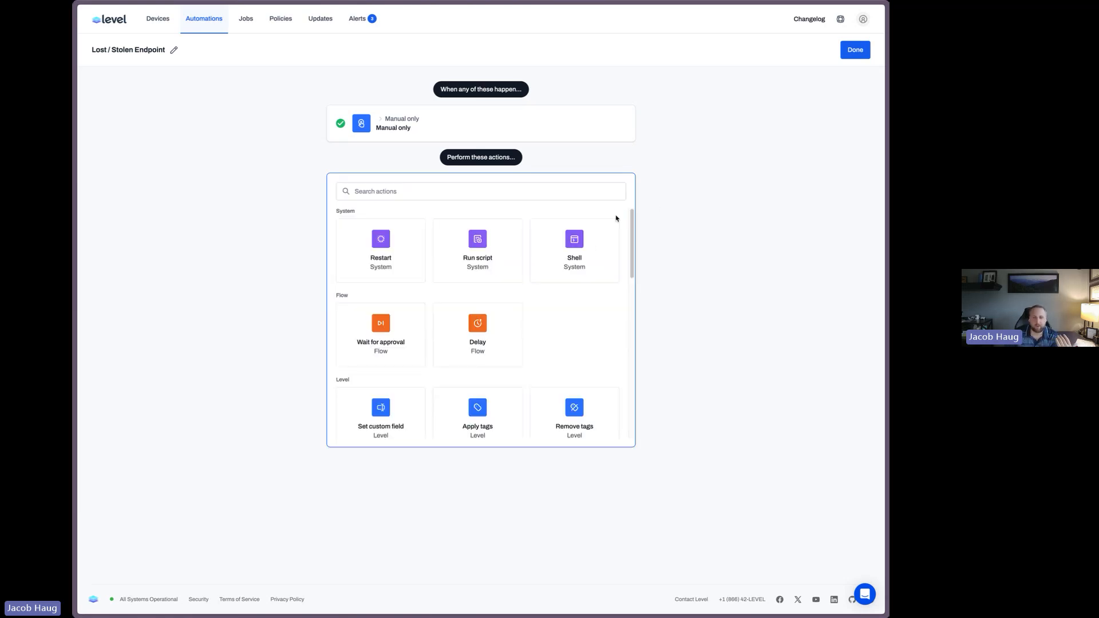
left_click(484, 261)
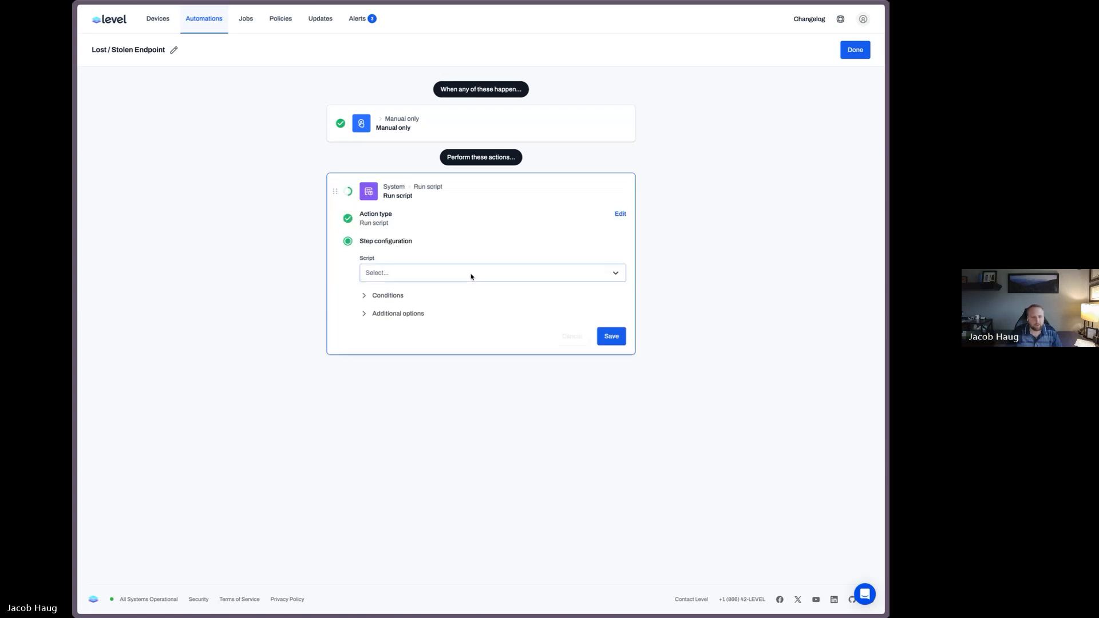
left_click(472, 274)
type("gather")
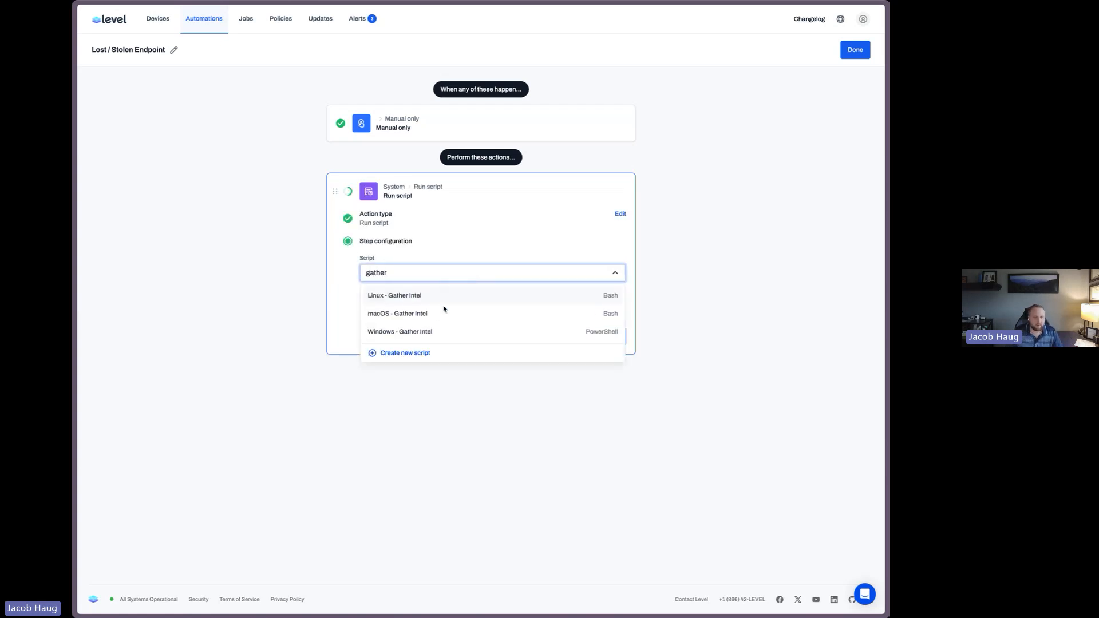
left_click(437, 330)
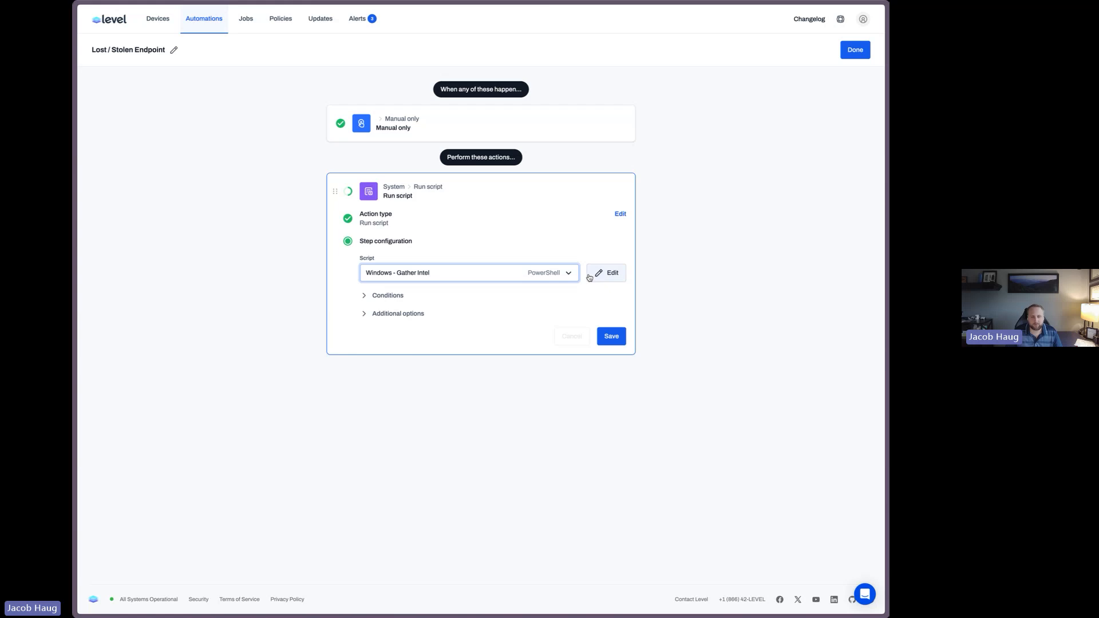
Add a condition to the Windows action so it runs only when Platform is equal to Windows
left_click(397, 298)
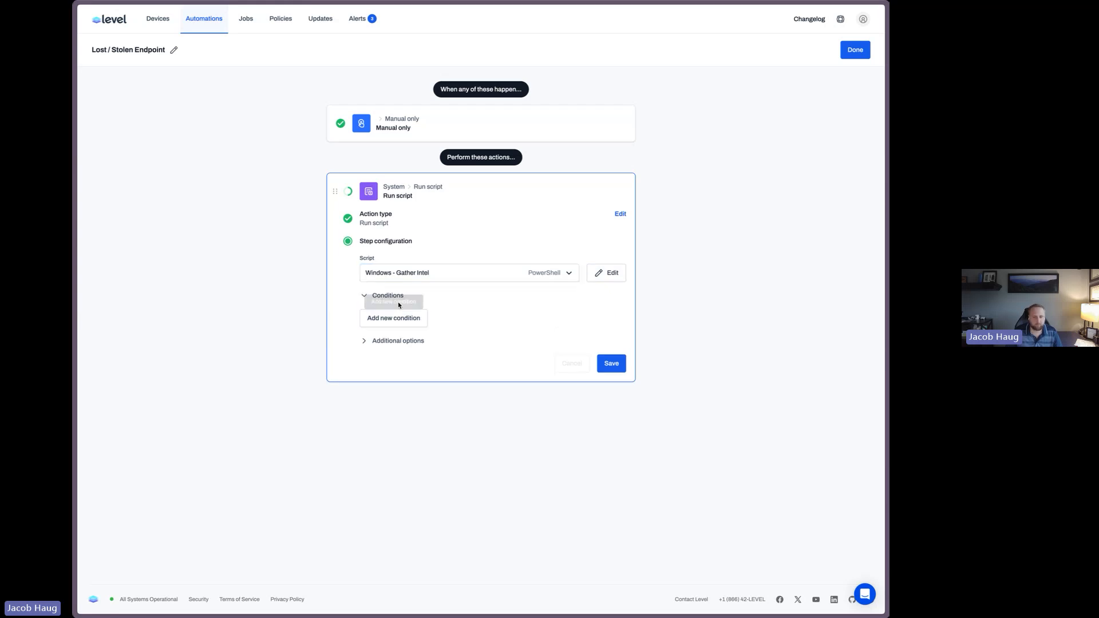
left_click(394, 319)
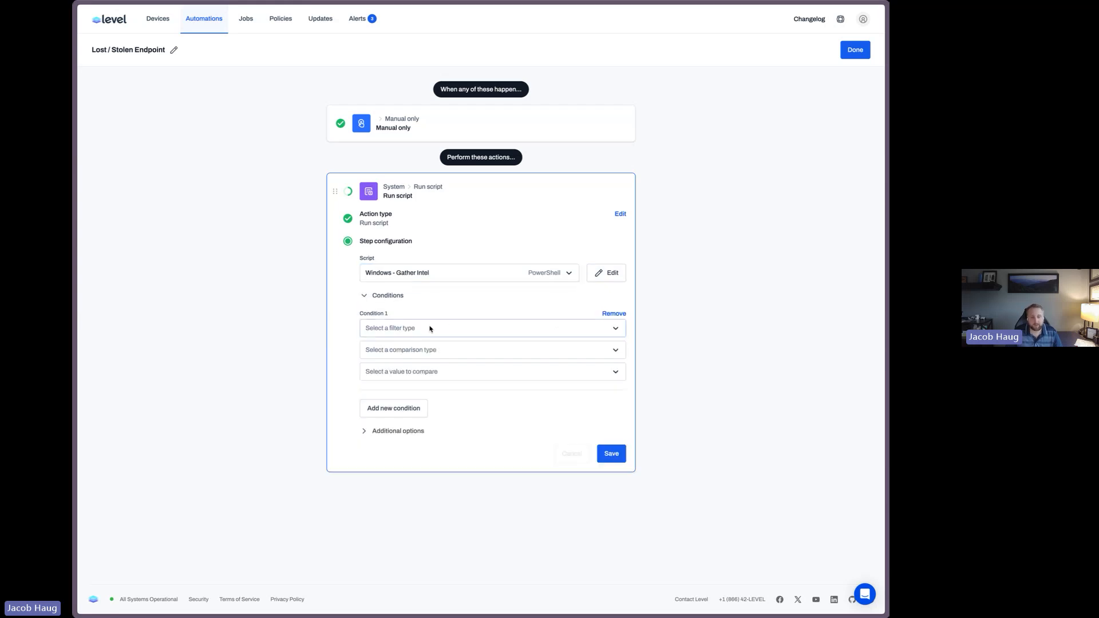
left_click(405, 328)
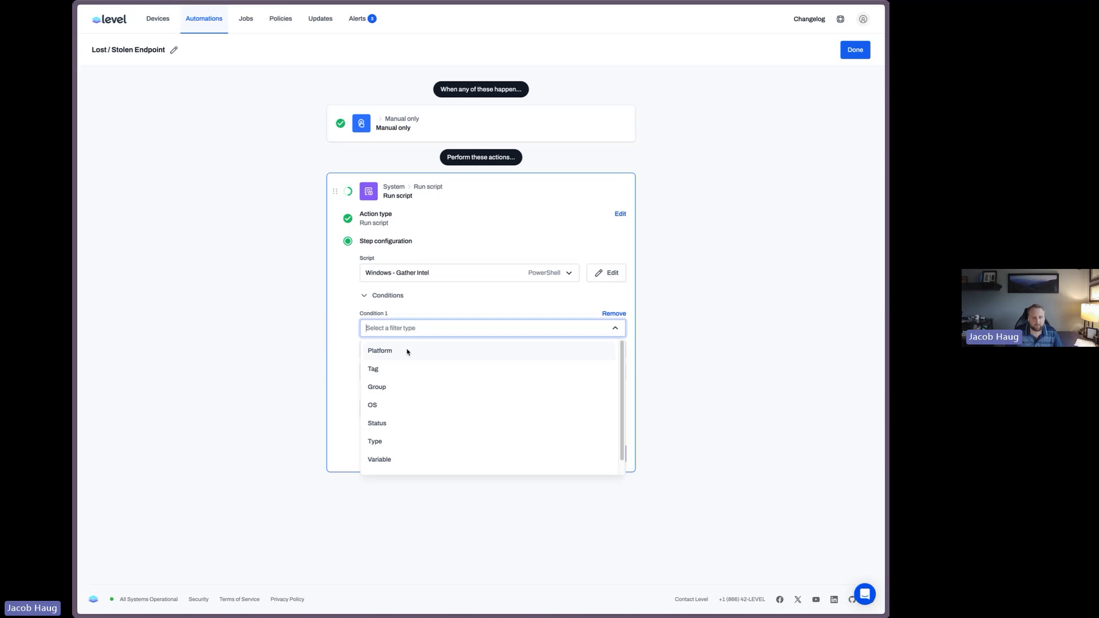
left_click(408, 351)
left_click(415, 354)
left_click(420, 374)
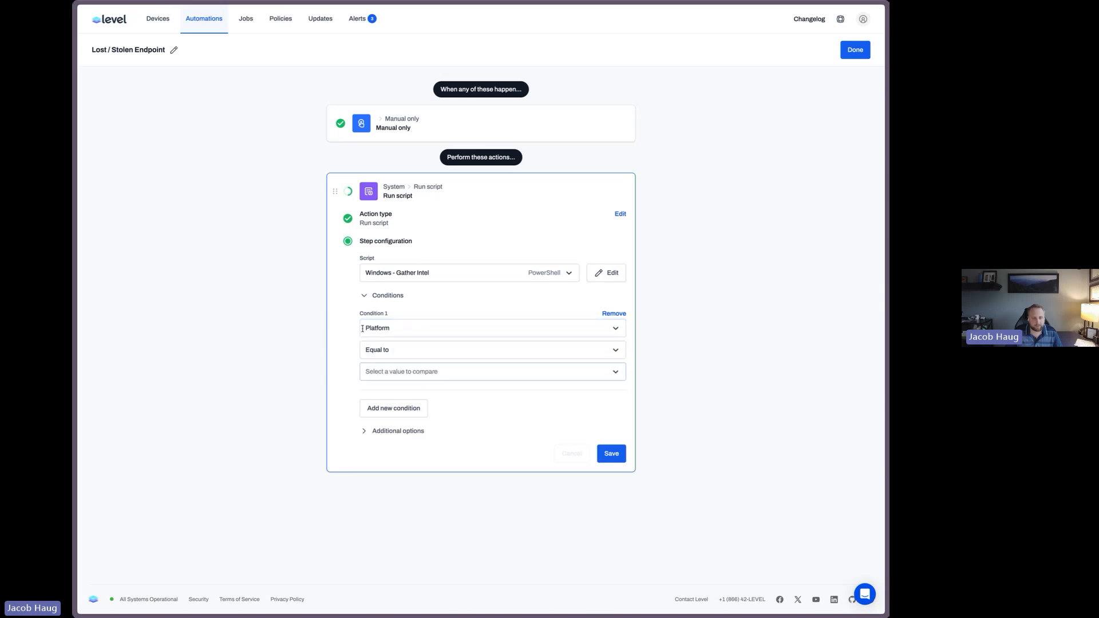
left_click(417, 373)
left_click(405, 413)
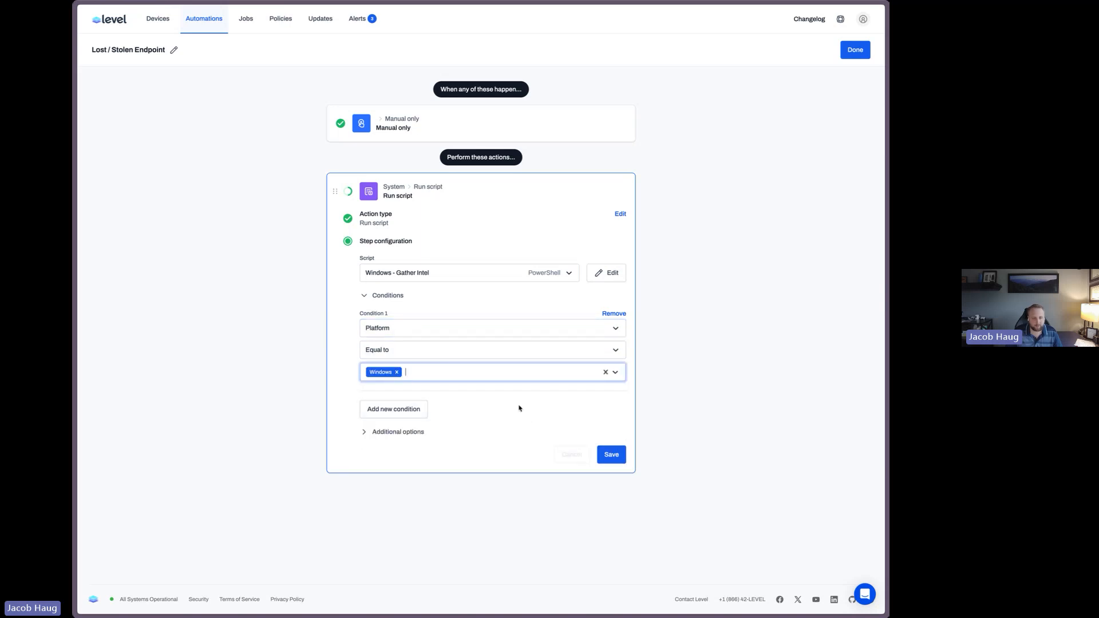
Name the action Windows - Gather Intel and save it
left_click(416, 431)
left_click(420, 462)
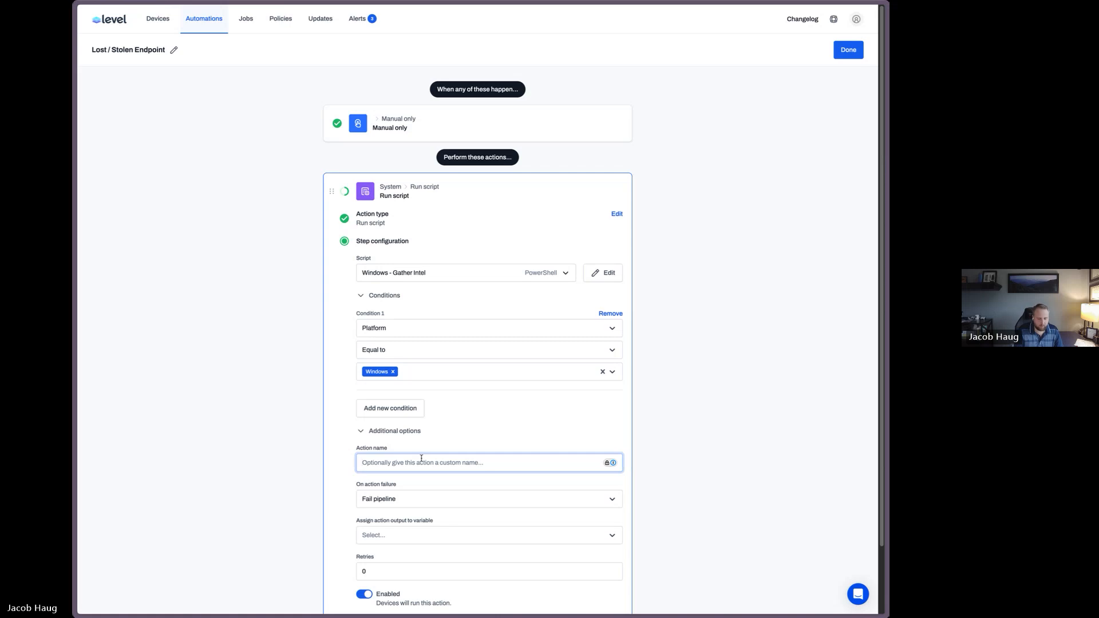
type("Windows - GFat")
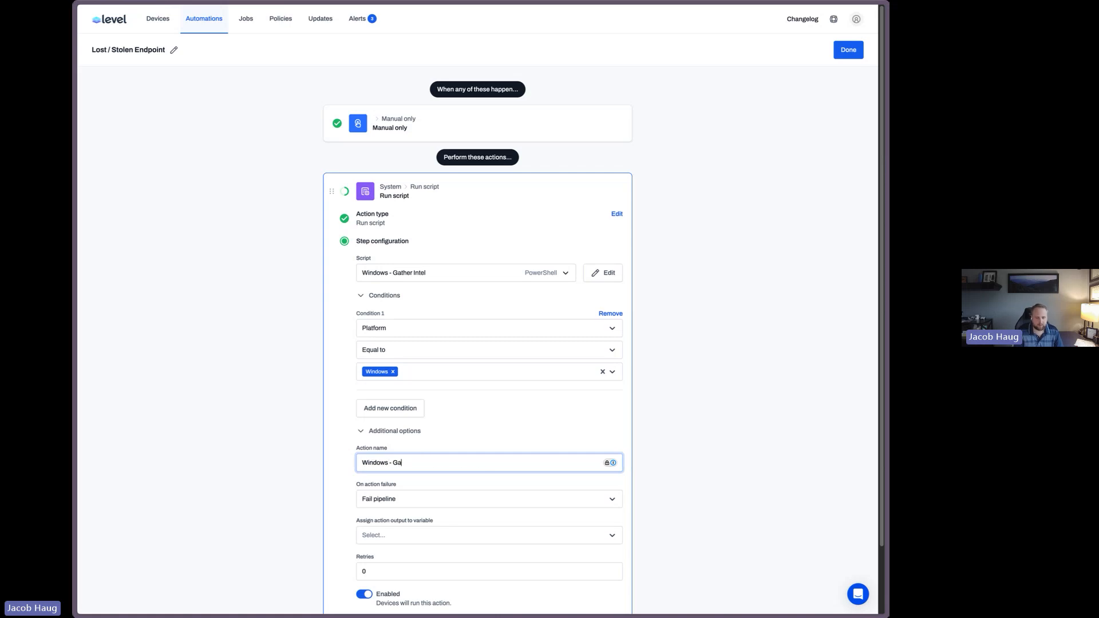
type("her Inte")
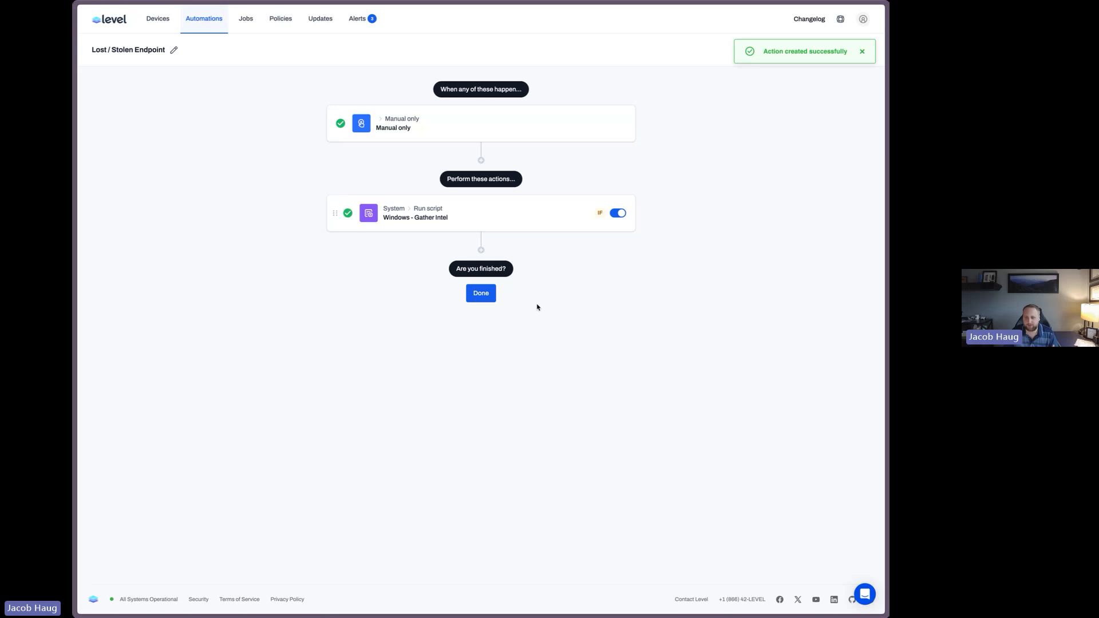
Add a second Run script action using the macOS - Gather Intel script
left_click(481, 249)
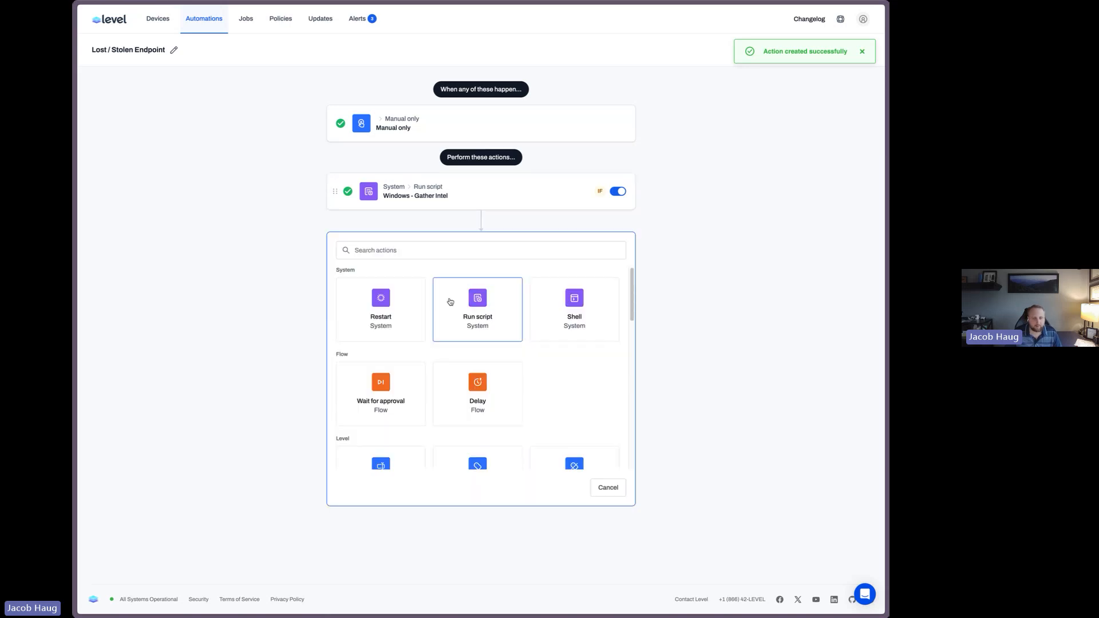
left_click(450, 301)
left_click(441, 333)
type("ma")
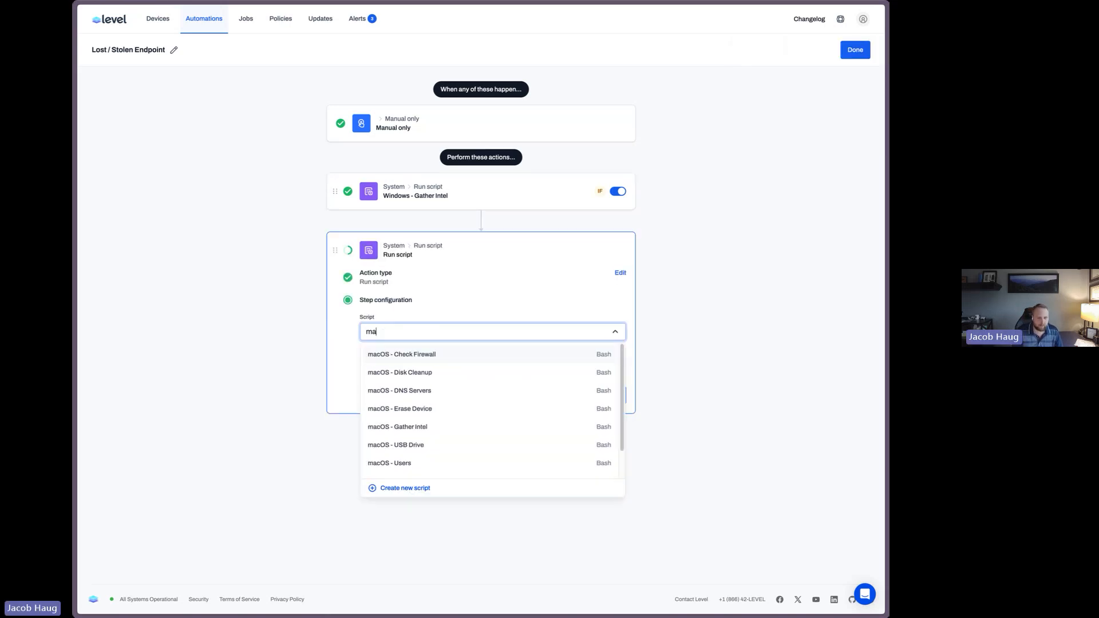
type("c")
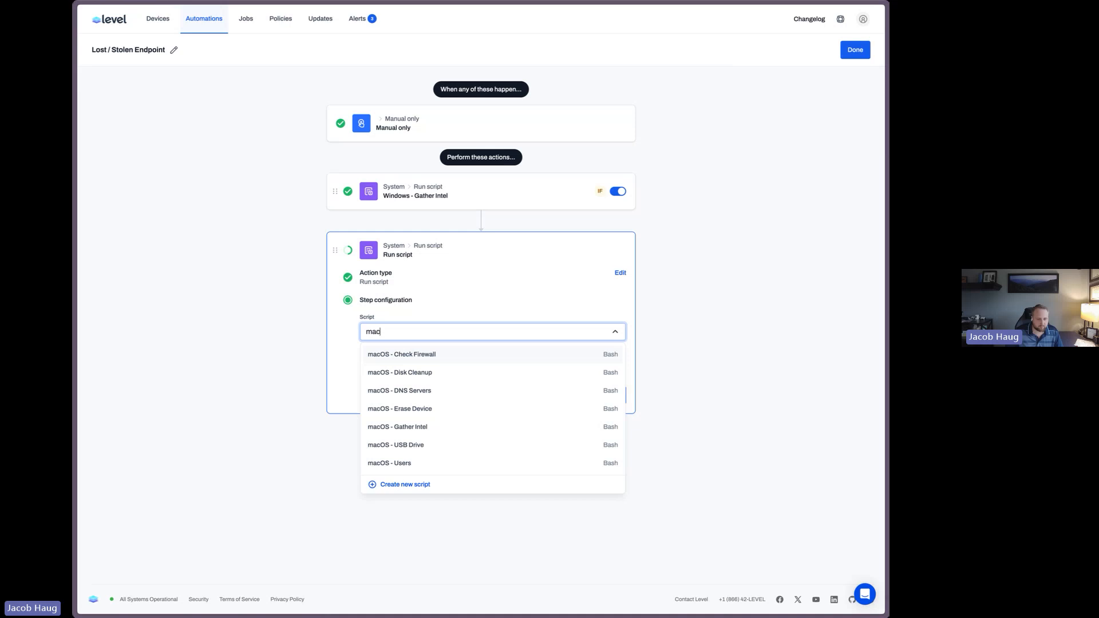
left_click(427, 426)
Add a condition to the macOS action so it runs only when Platform is equal to Mac
left_click(389, 355)
left_click(412, 379)
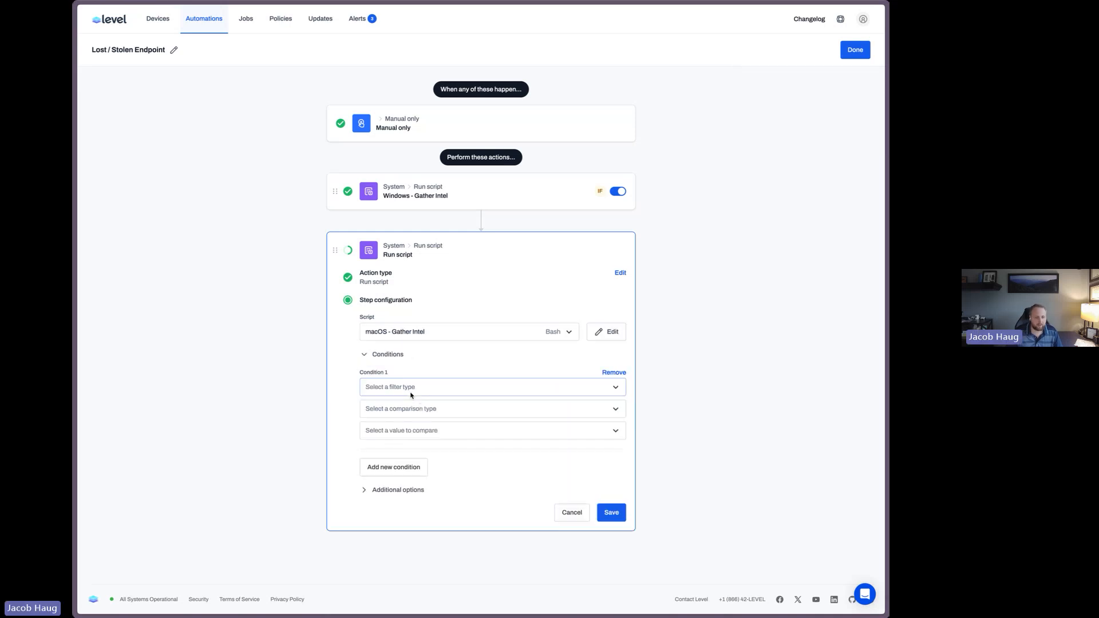
left_click(410, 390)
left_click(414, 407)
left_click(410, 434)
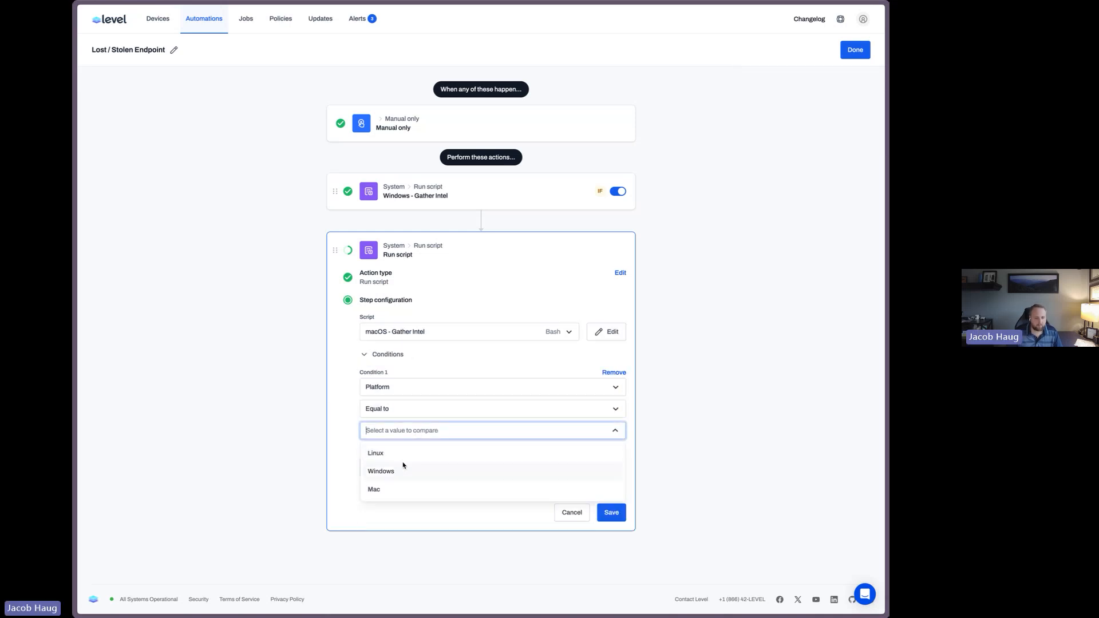
left_click(397, 488)
Name the macOS action macOS - Gather Intel and save it
left_click(401, 492)
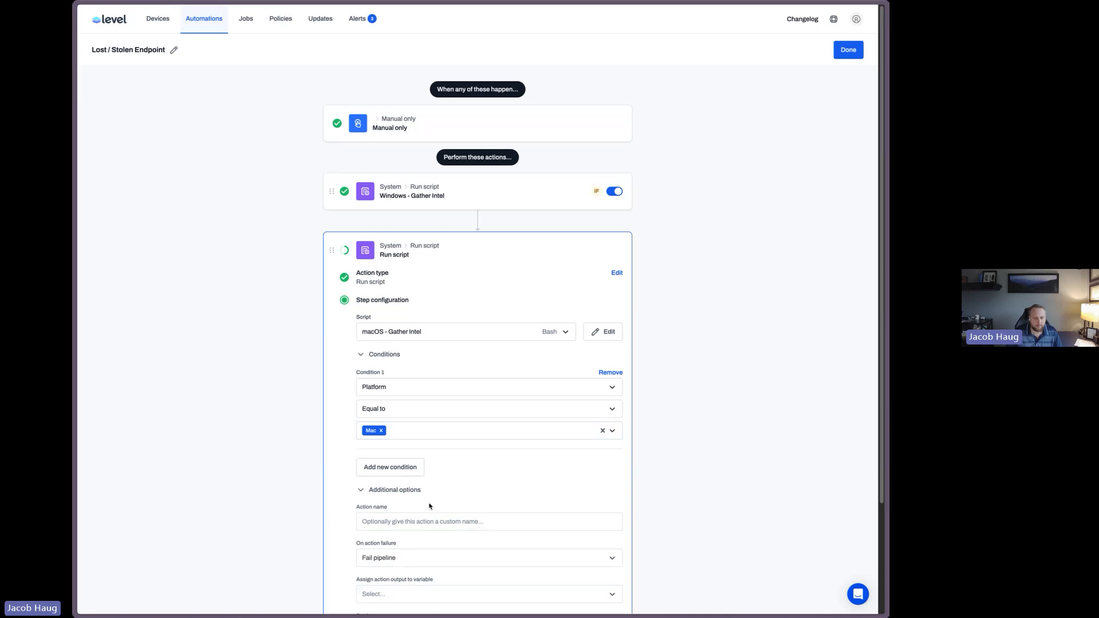
left_click(417, 521)
type("macOS")
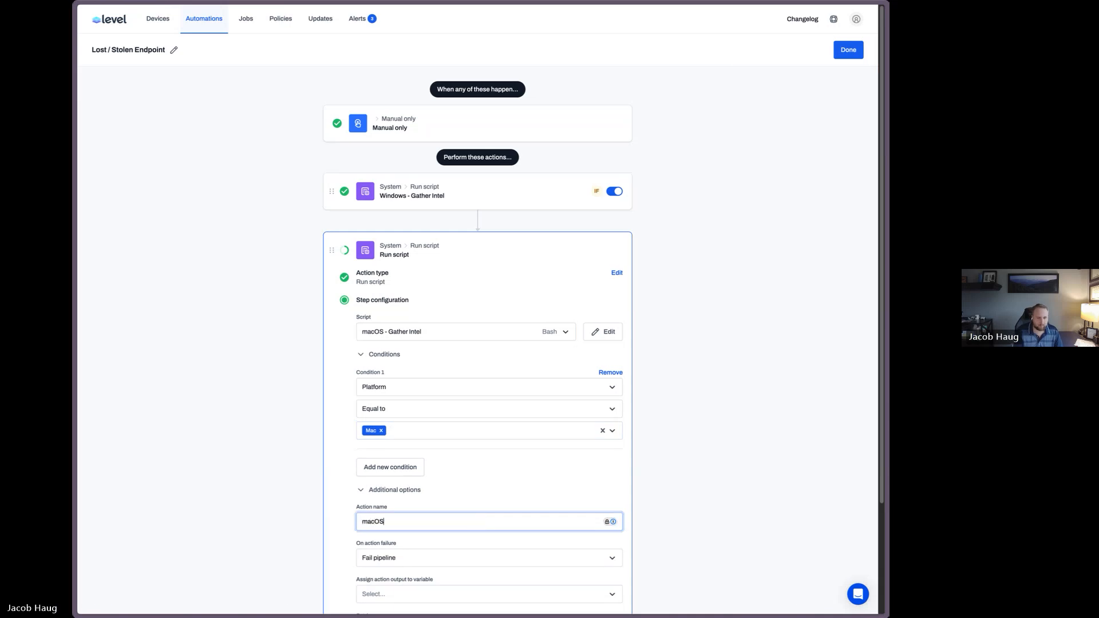
type(" - Gather Intel")
key("Return")
Add a third Run script action using the Linux - Gather Intel script
left_click(482, 305)
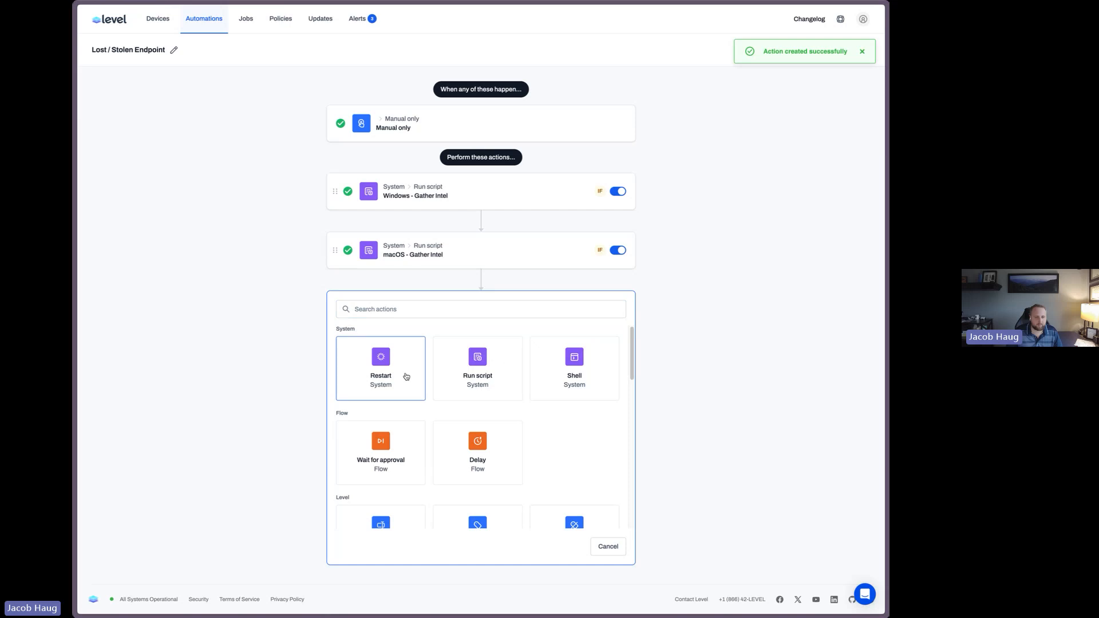
left_click(478, 366)
left_click(408, 390)
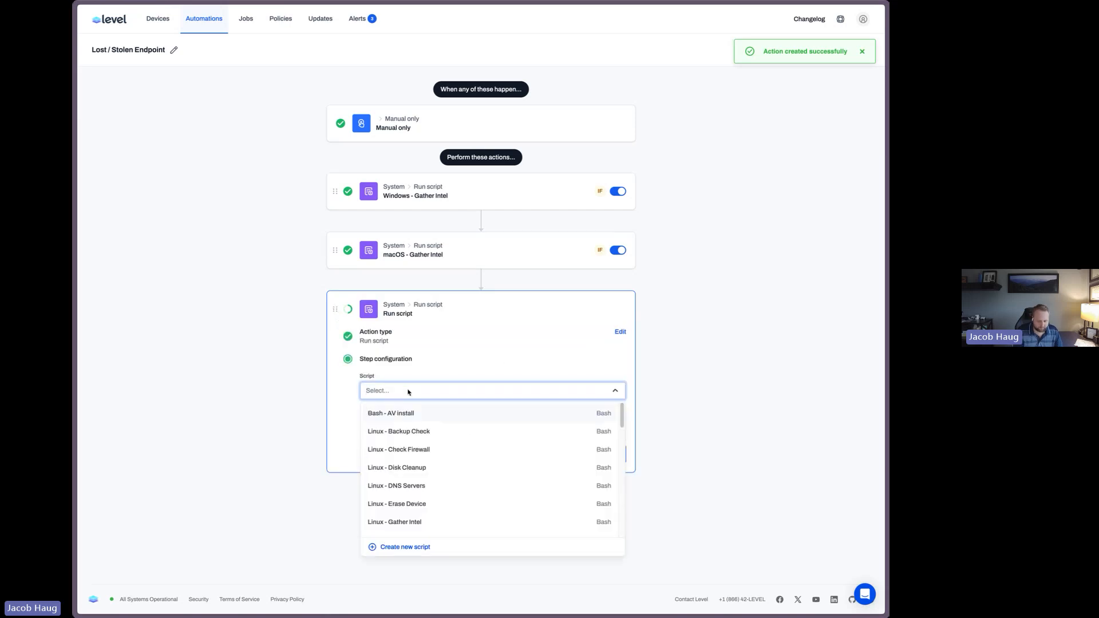
type("linux intel")
key("ctrl+a")
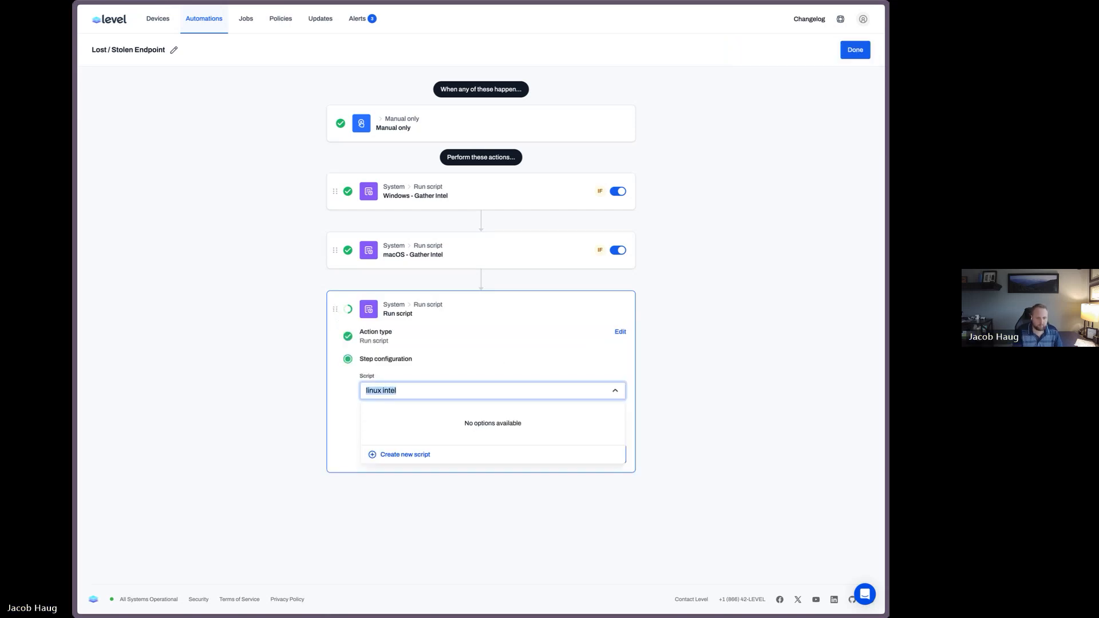
type("intel")
left_click(394, 413)
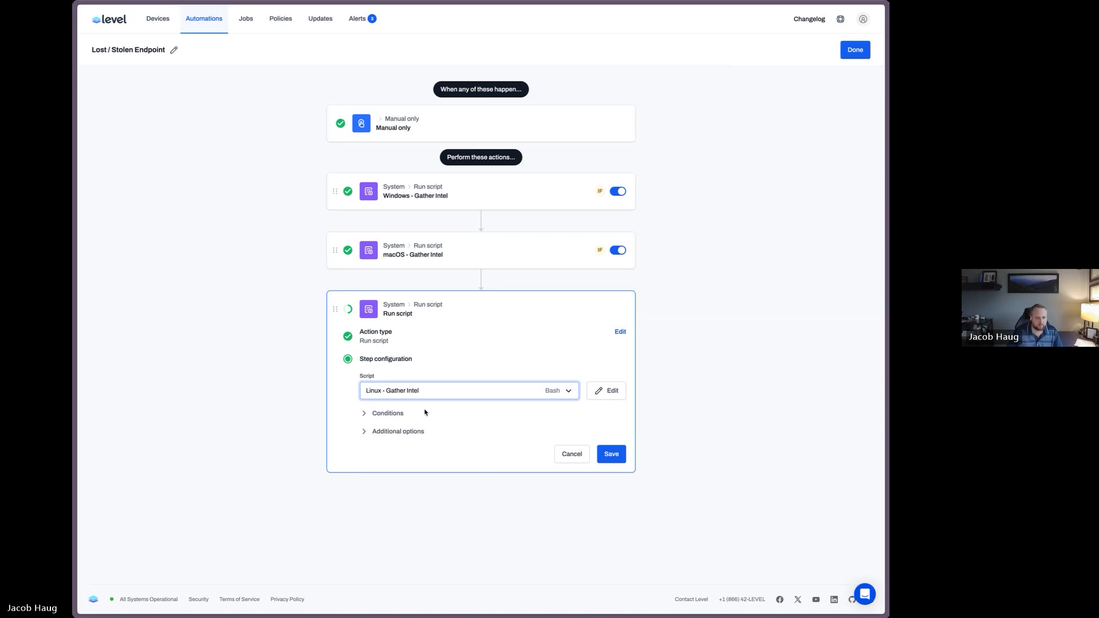
Add a condition to the Linux action so it runs only when Platform is equal to Linux
left_click(394, 415)
left_click(392, 437)
left_click(408, 466)
left_click(407, 468)
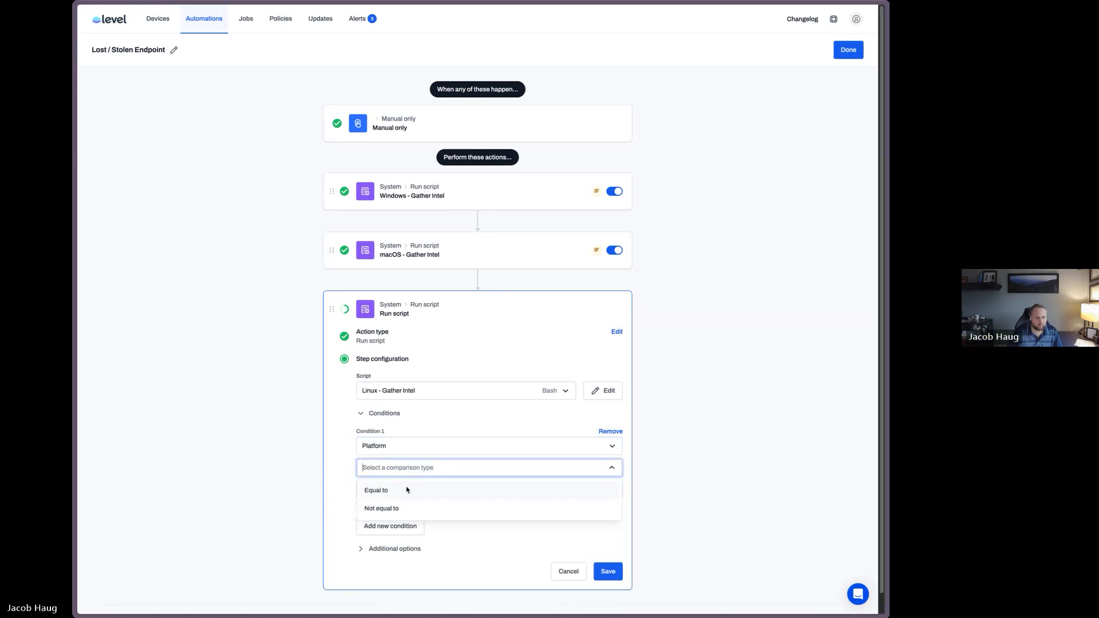
left_click(407, 489)
left_click(407, 490)
left_click(405, 511)
Name the Linux action Linux - Gather Intel and save it
left_click(389, 549)
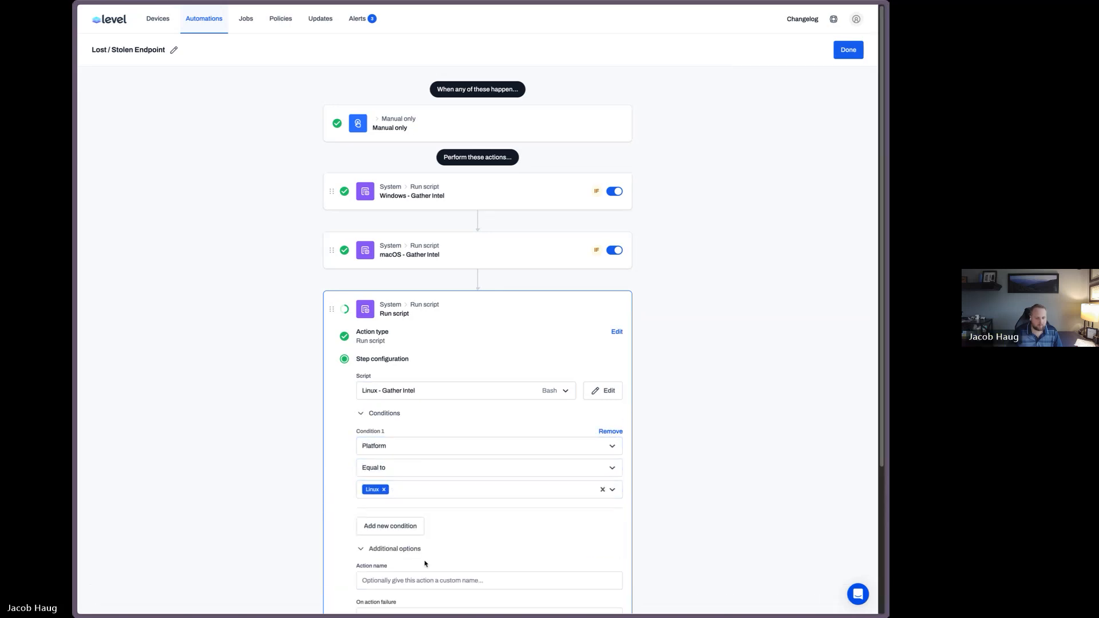
left_click(421, 580)
type("L")
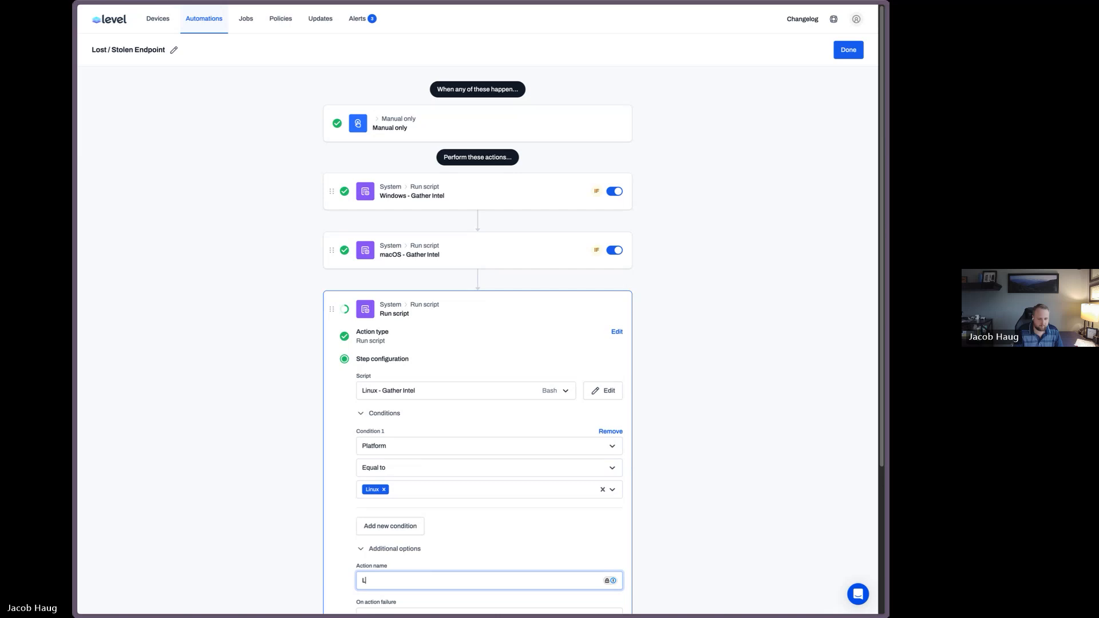
type("inux - Gather Intel")
key("Return")
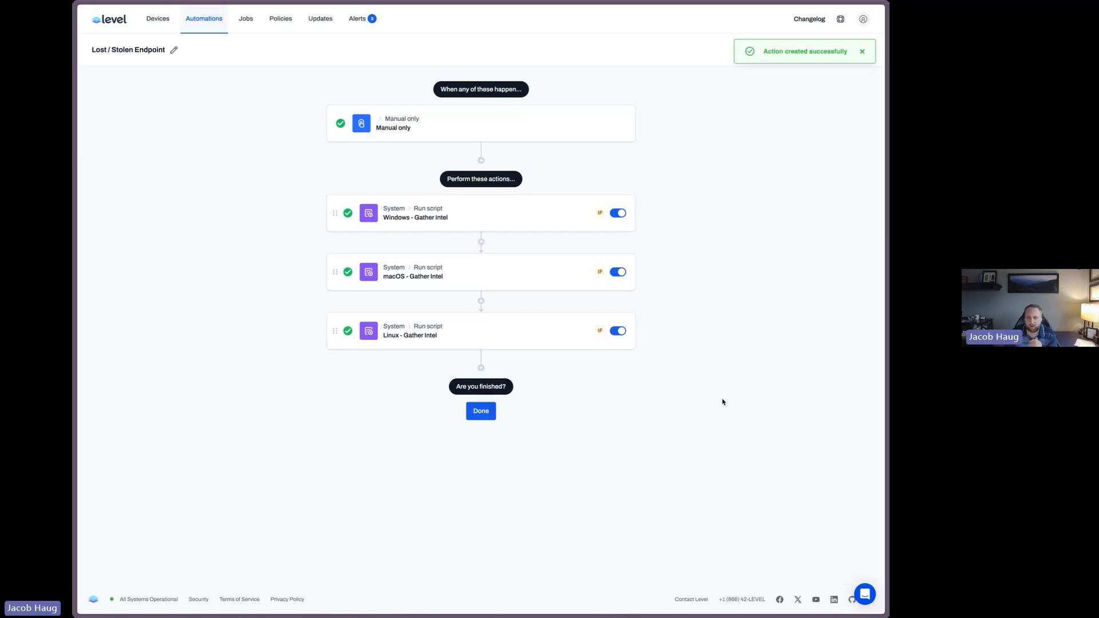
Add a Wait for approval action named Approve Destructive Erase after the Linux step
left_click(481, 369)
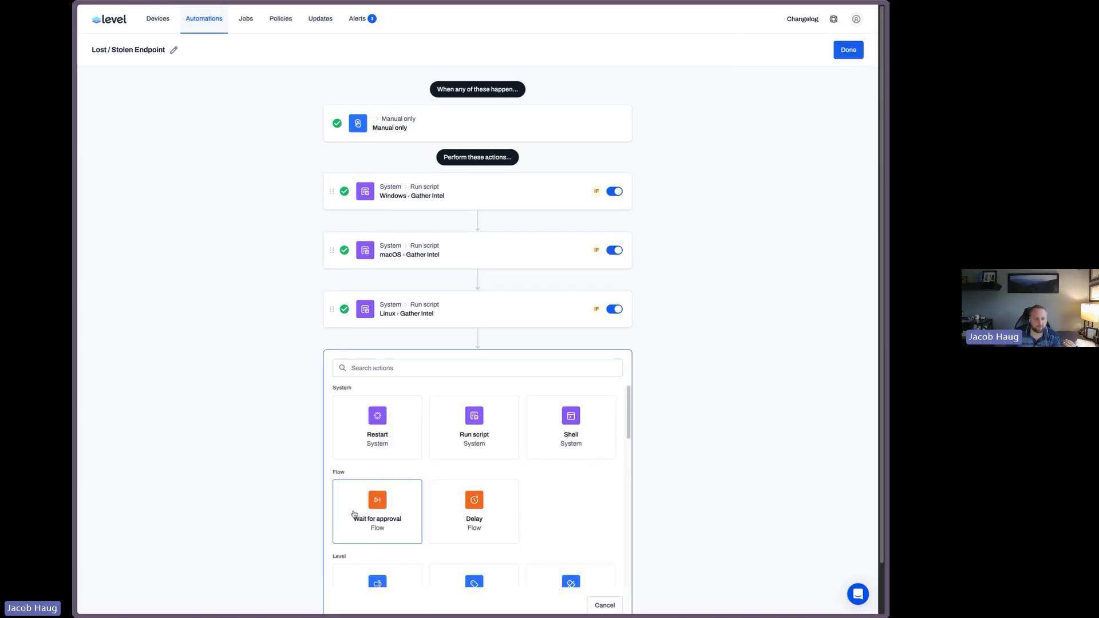
left_click(366, 517)
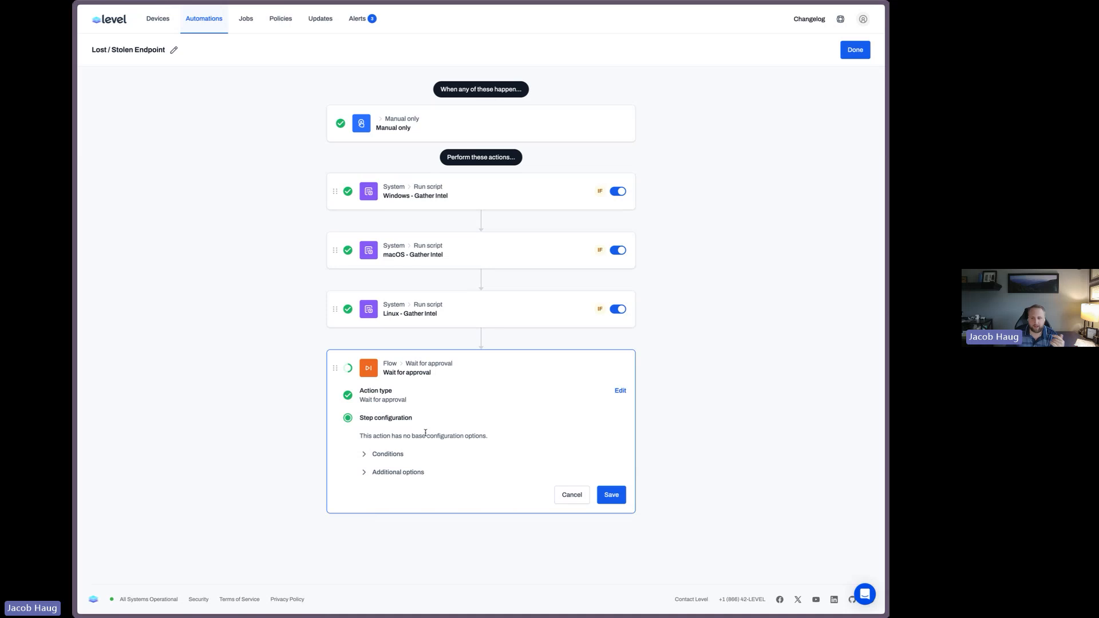
left_click(402, 474)
left_click(537, 508)
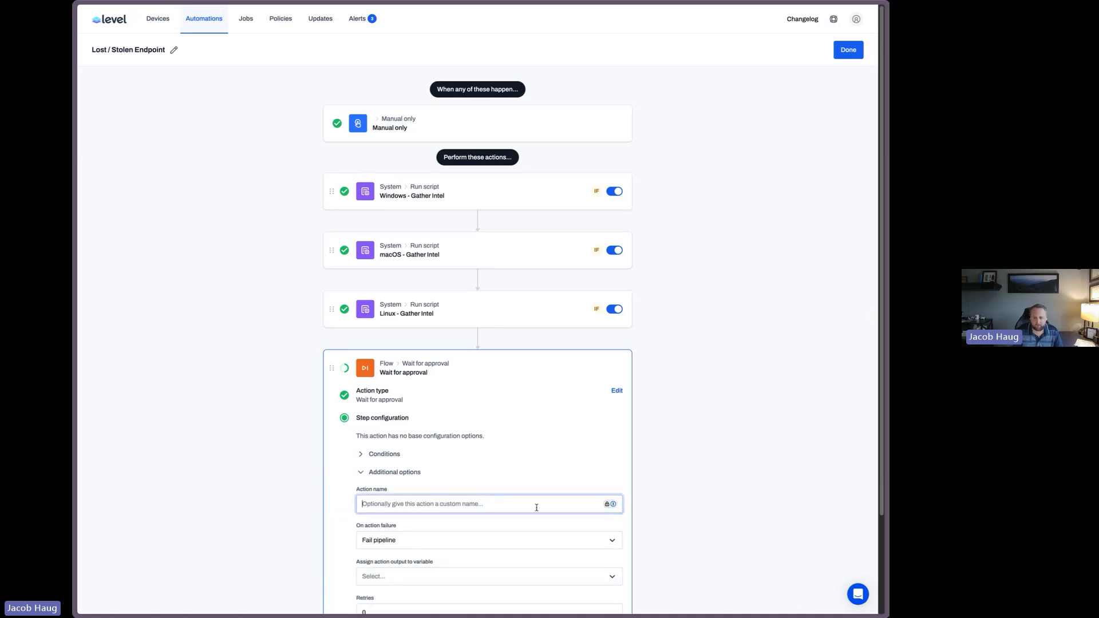
type("Approve Destructive ")
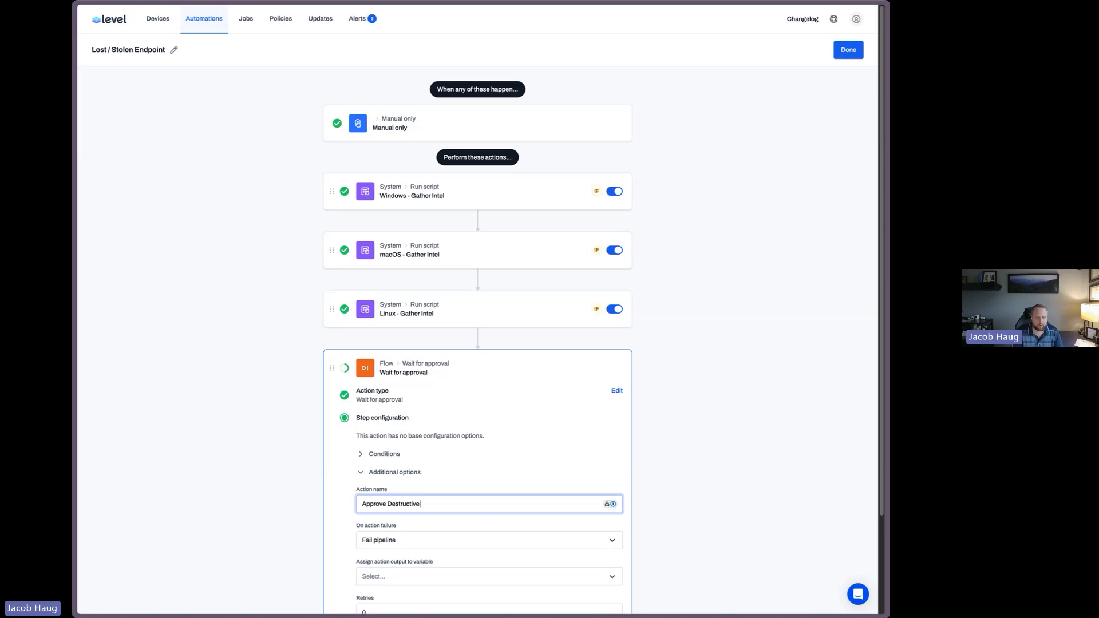
type("Ear")
type("rase")
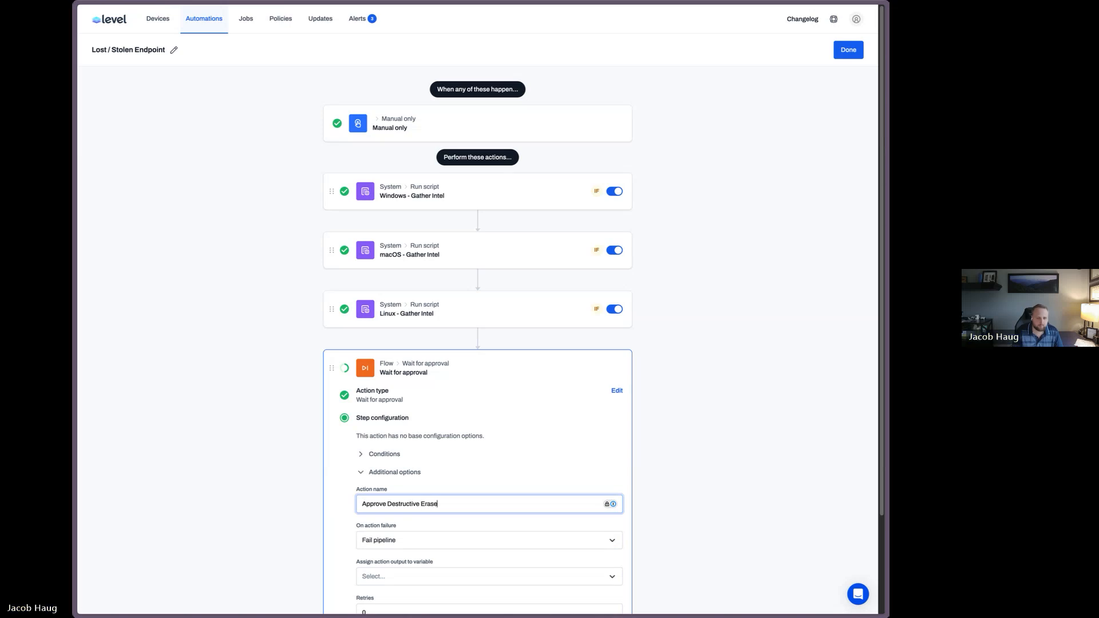
key("Return")
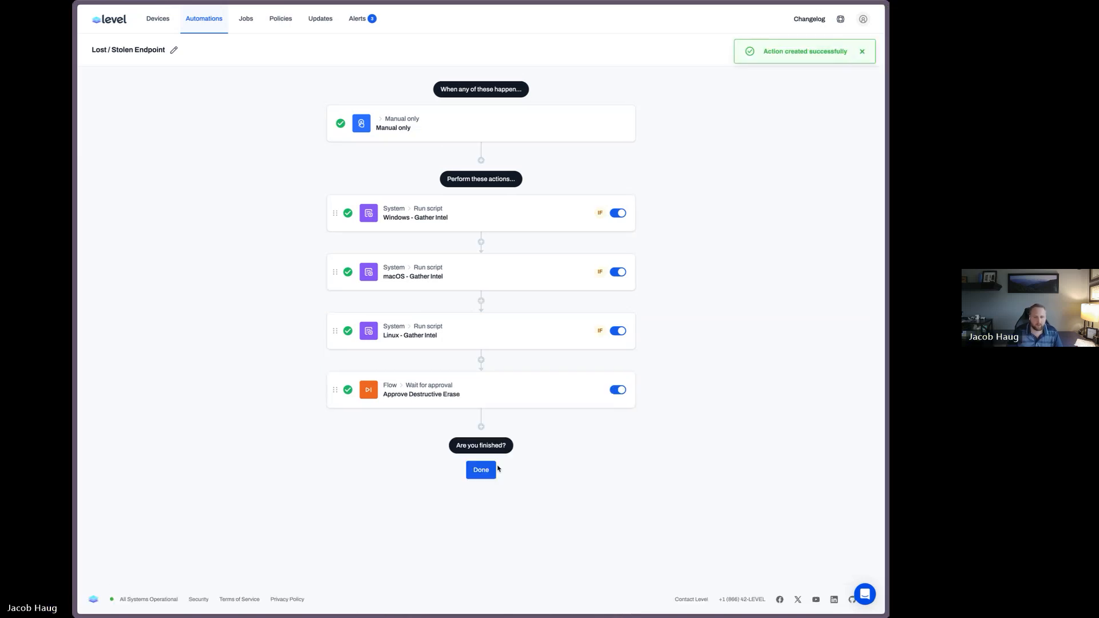
Add a Run script action after the approval step using the Windows - Erase Device script
left_click(480, 428)
scroll(697, 375, "down", 3)
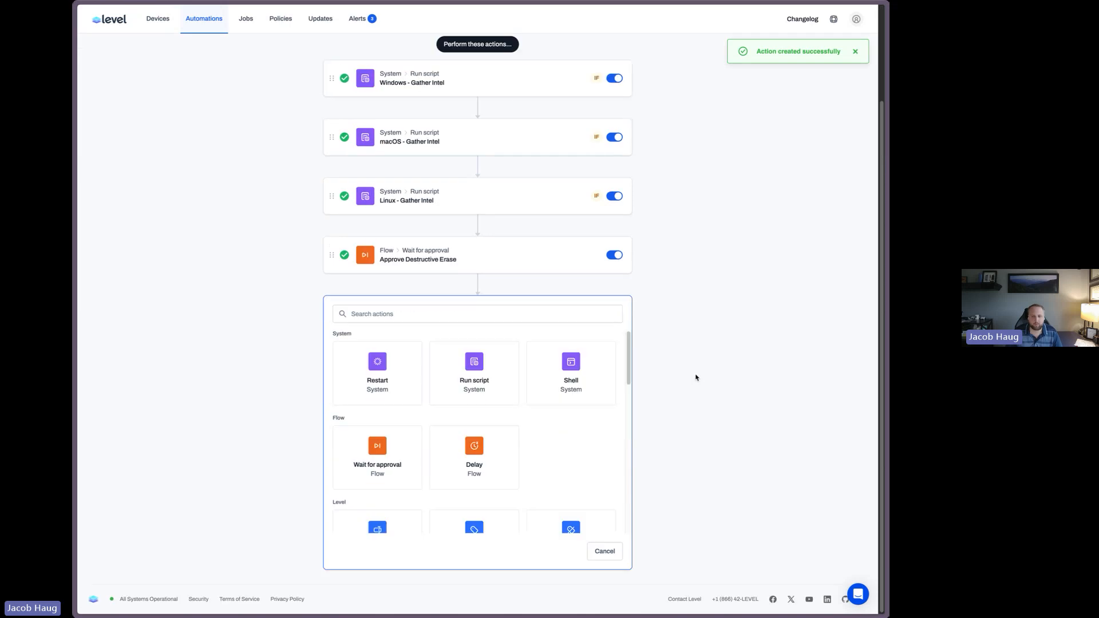
left_click(452, 365)
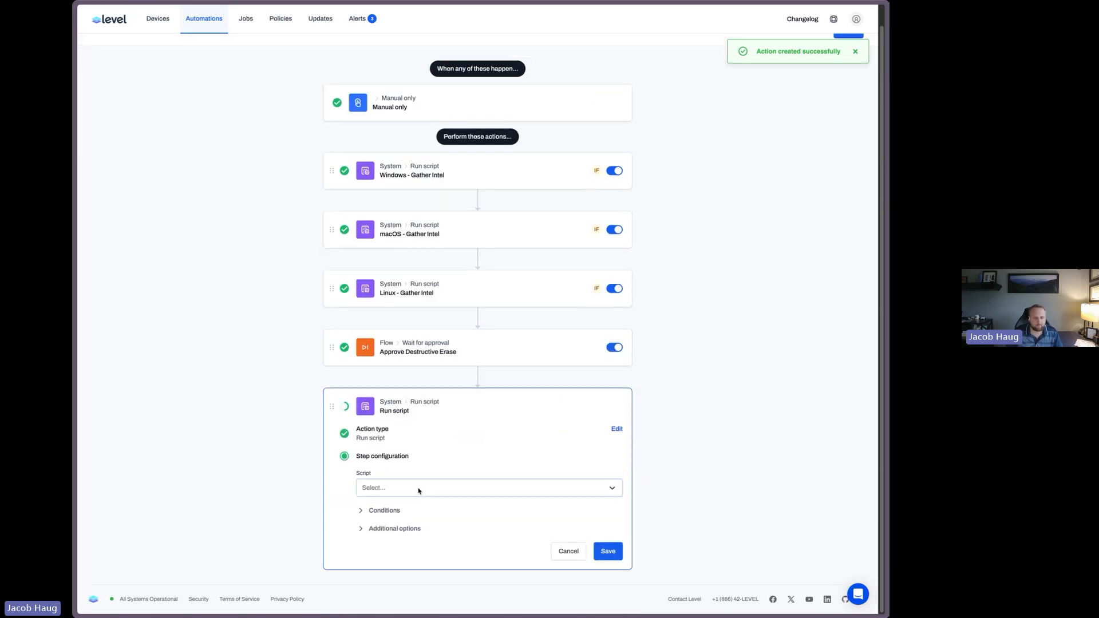
left_click(433, 488)
type("erase")
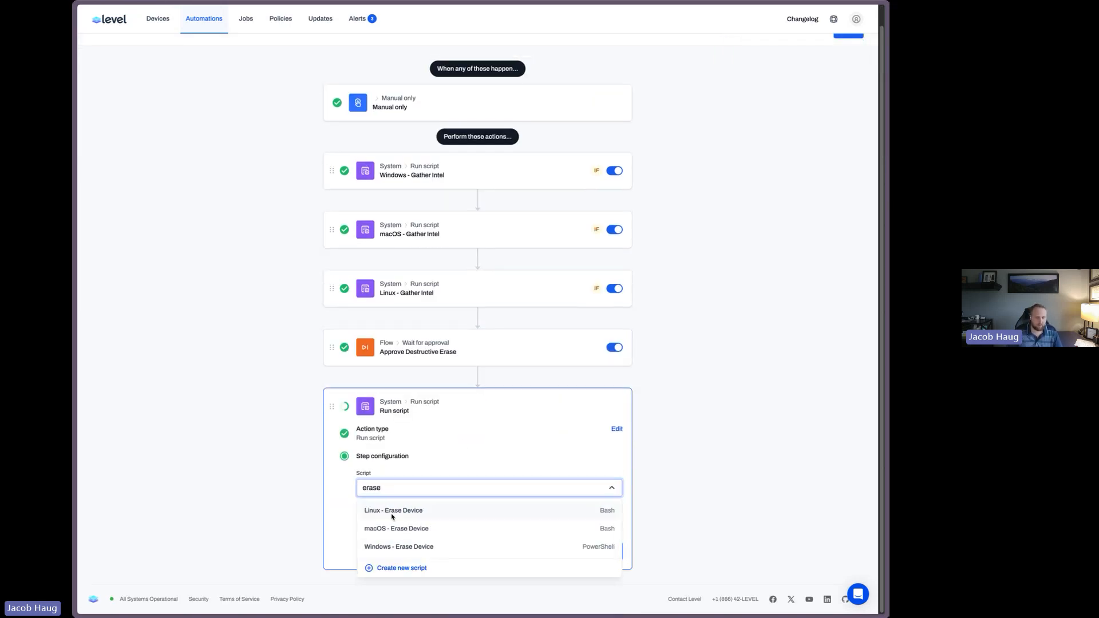
left_click(403, 548)
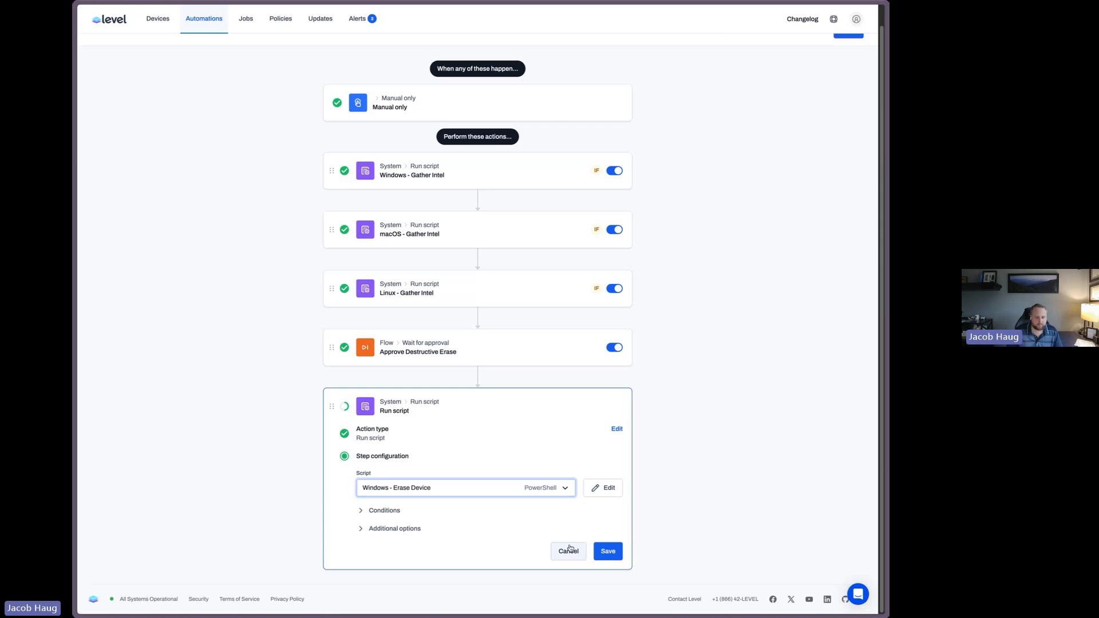
Add a condition so the Windows erase action runs only when Platform is equal to Windows
left_click(380, 511)
scroll(454, 501, "down", 2)
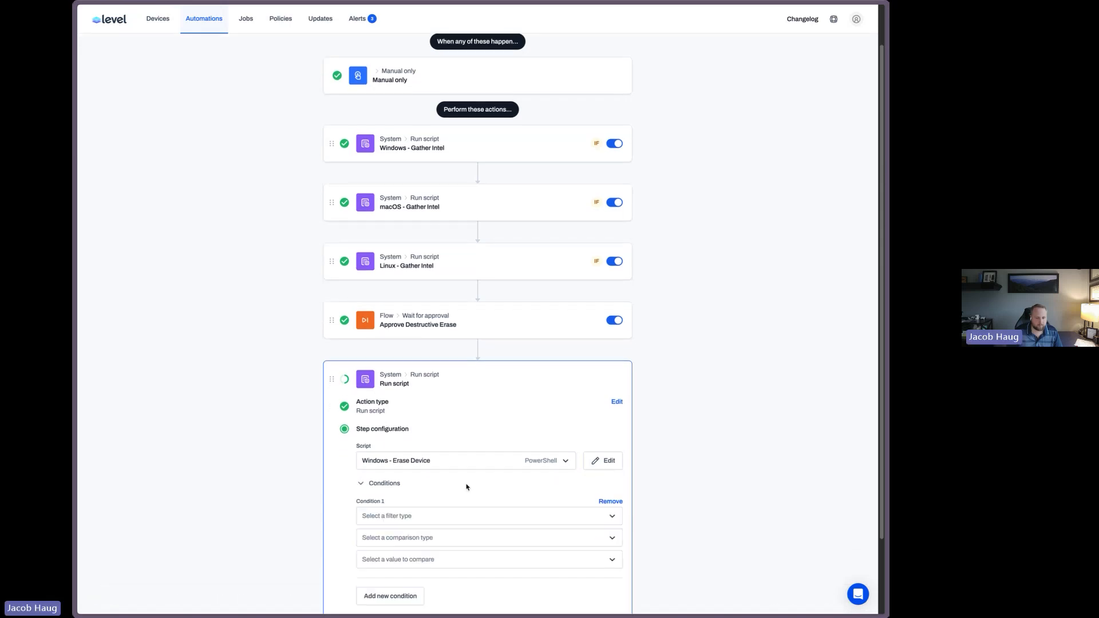
left_click(420, 425)
left_click(413, 448)
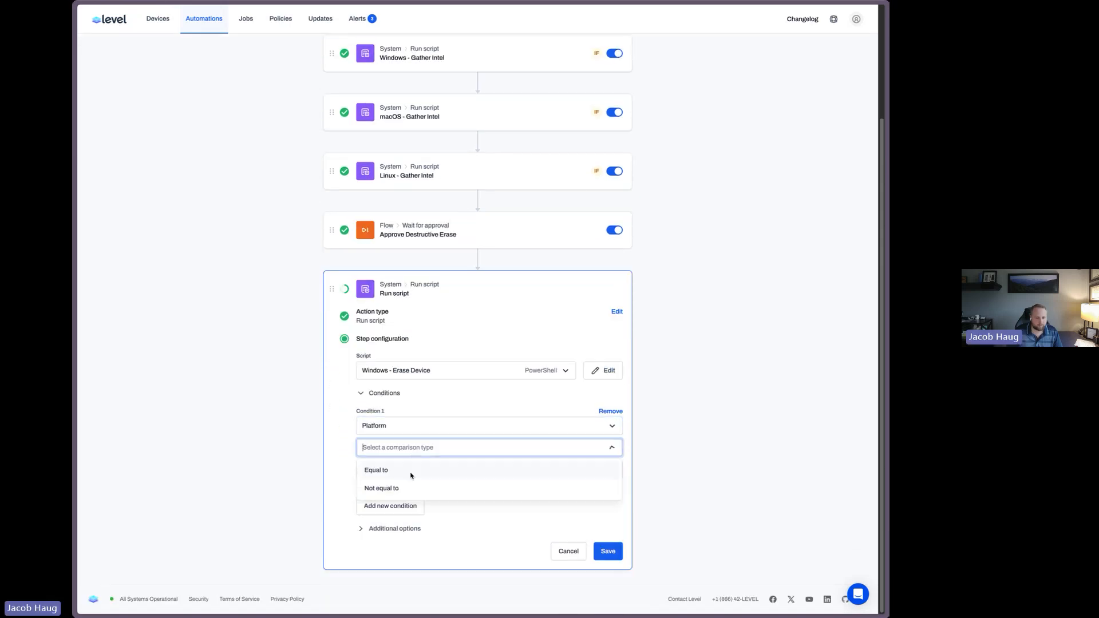
left_click(418, 465)
left_click(411, 508)
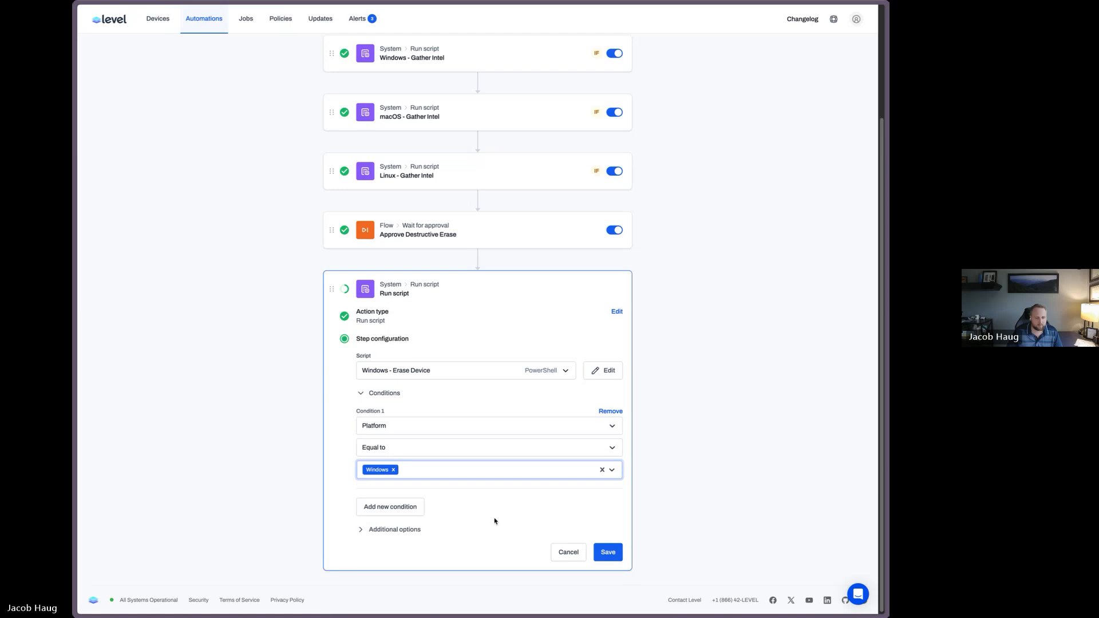
Name the Windows erase action Windows - Erase Device and save it
left_click(390, 530)
left_click(414, 560)
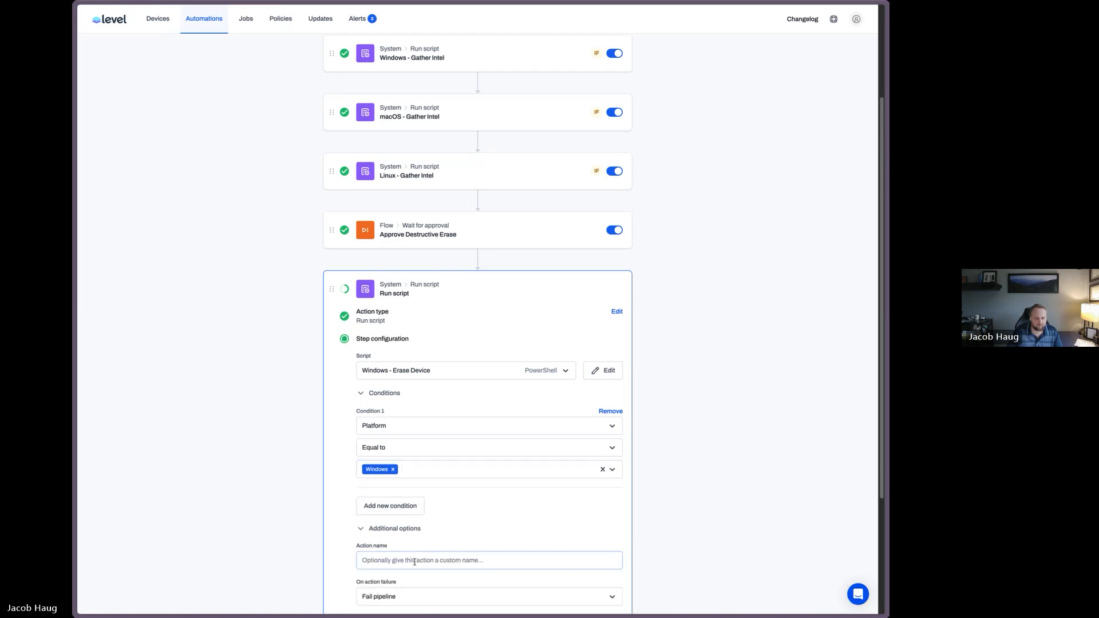
type("Windows")
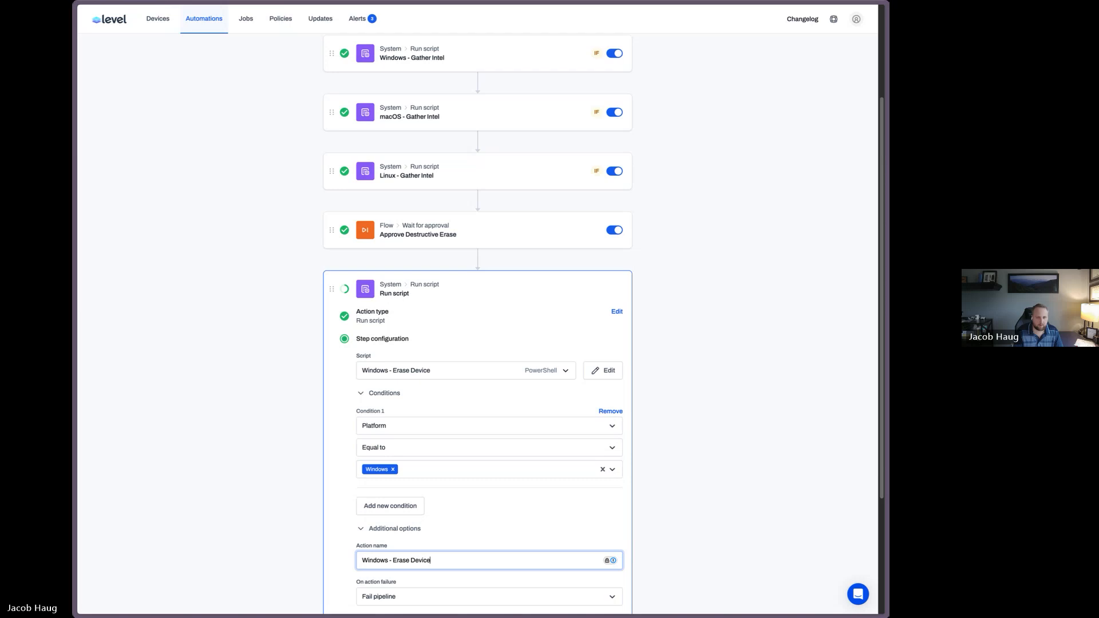
type(" - Erase Device")
key("Return")
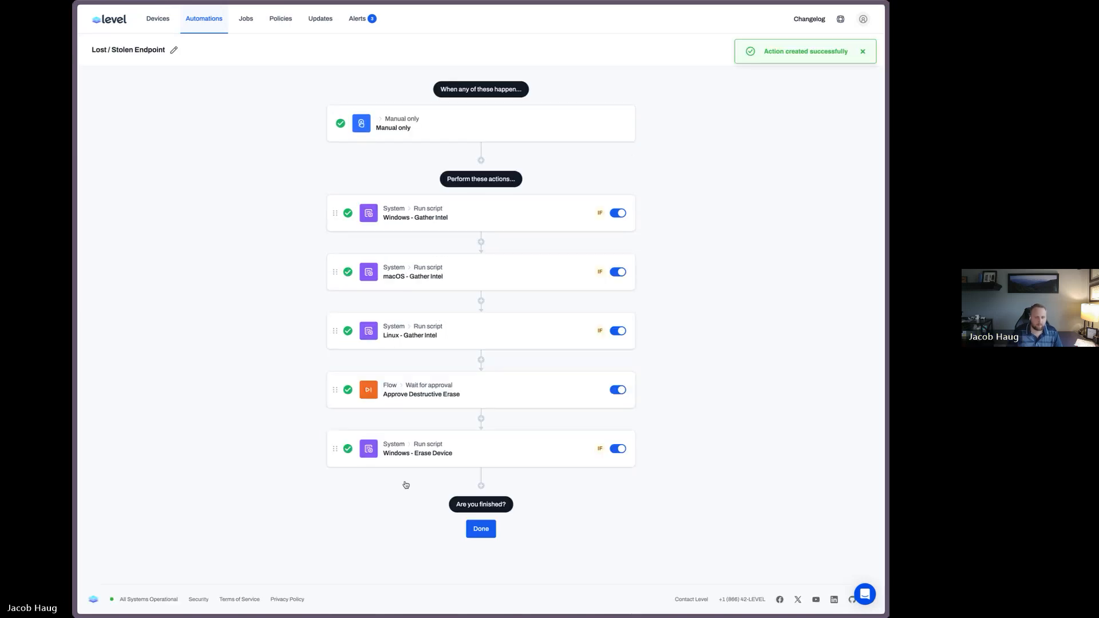
Add another Run script action using the macOS - Erase Device script
left_click(406, 485)
left_click(516, 375)
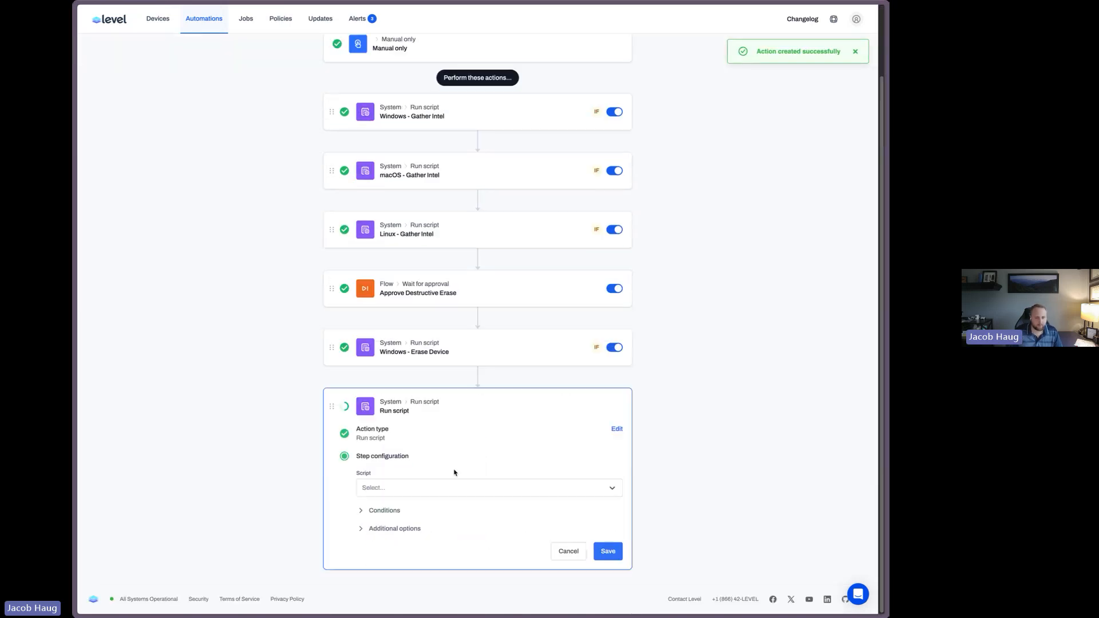
left_click(429, 489)
type("ma")
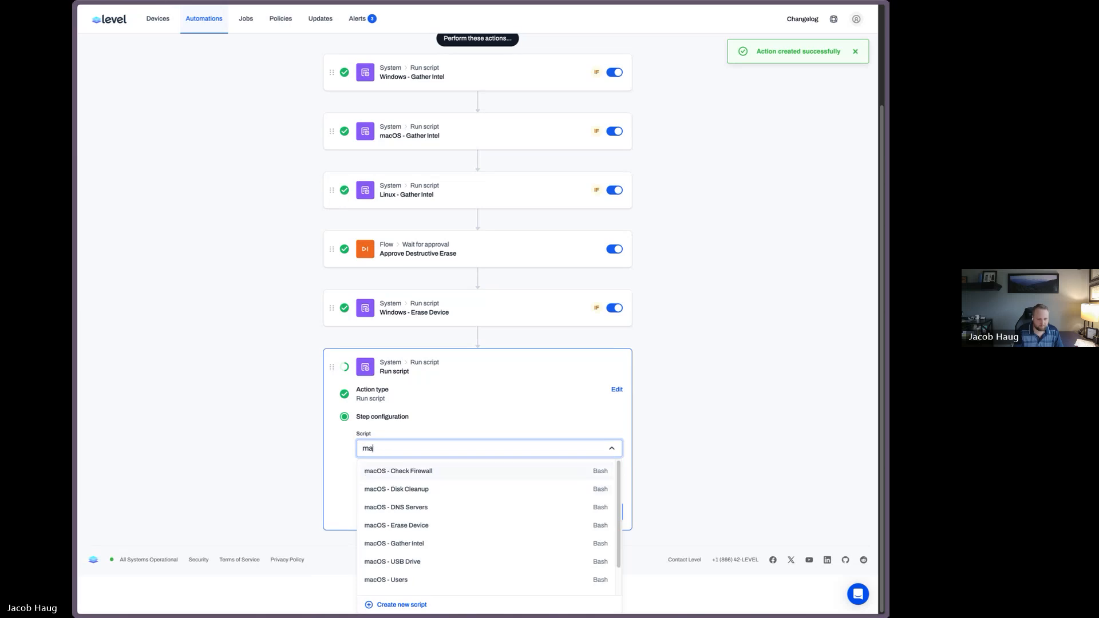
type("c er")
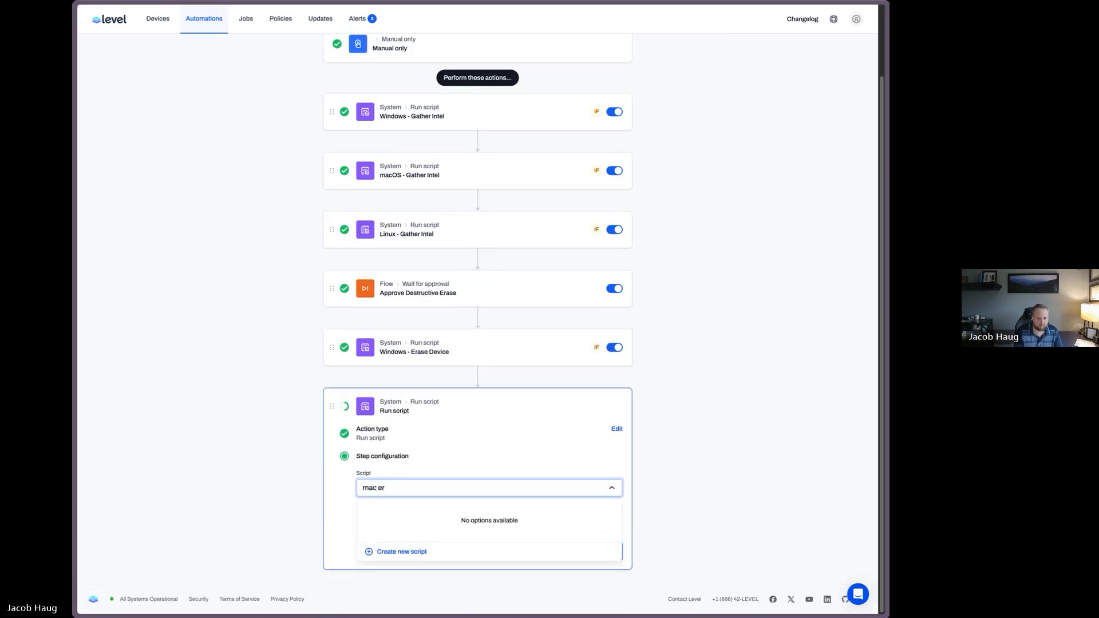
key("ctrl+a")
type("erase")
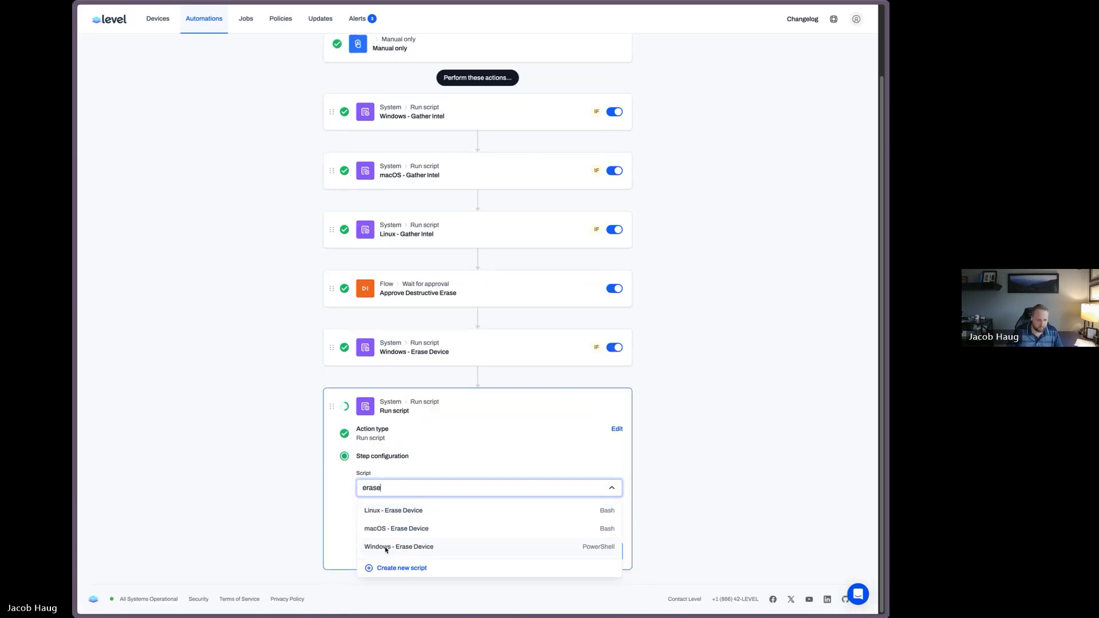
left_click(392, 532)
Add a condition so the macOS erase action runs only when Platform is equal to Mac
left_click(384, 510)
left_click(401, 513)
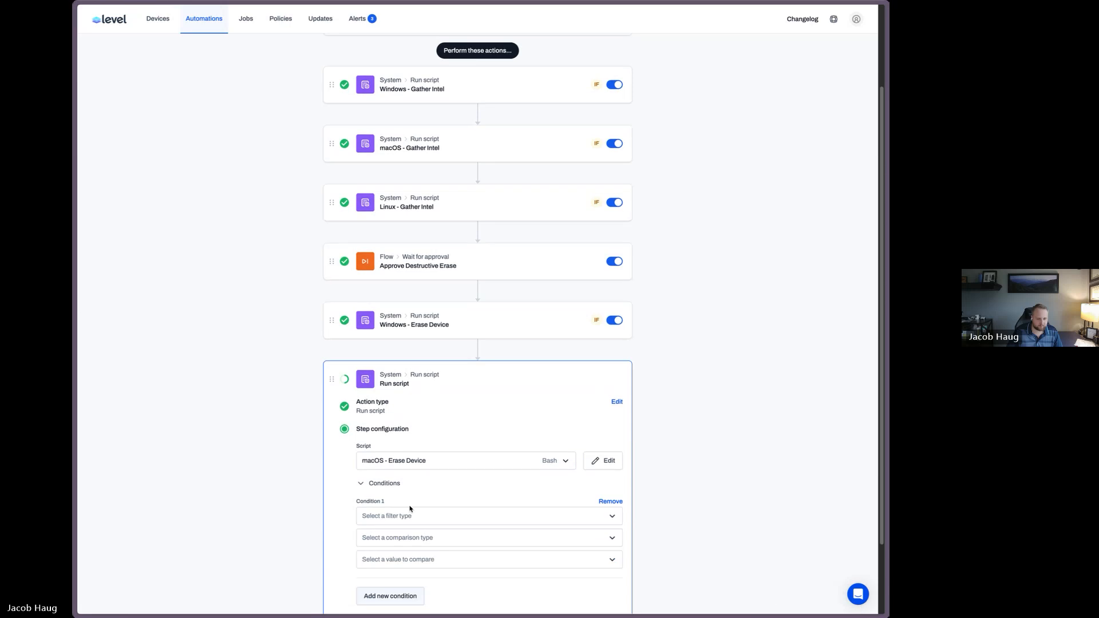
left_click(387, 425)
left_click(398, 447)
left_click(399, 448)
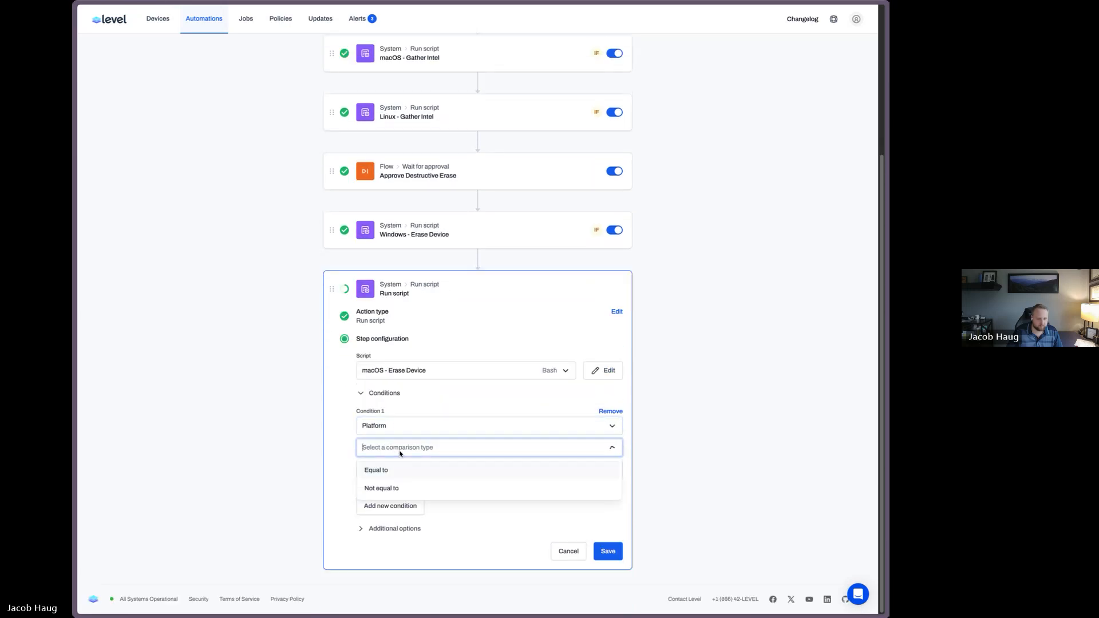
left_click(420, 469)
left_click(420, 470)
left_click(410, 528)
left_click(407, 529)
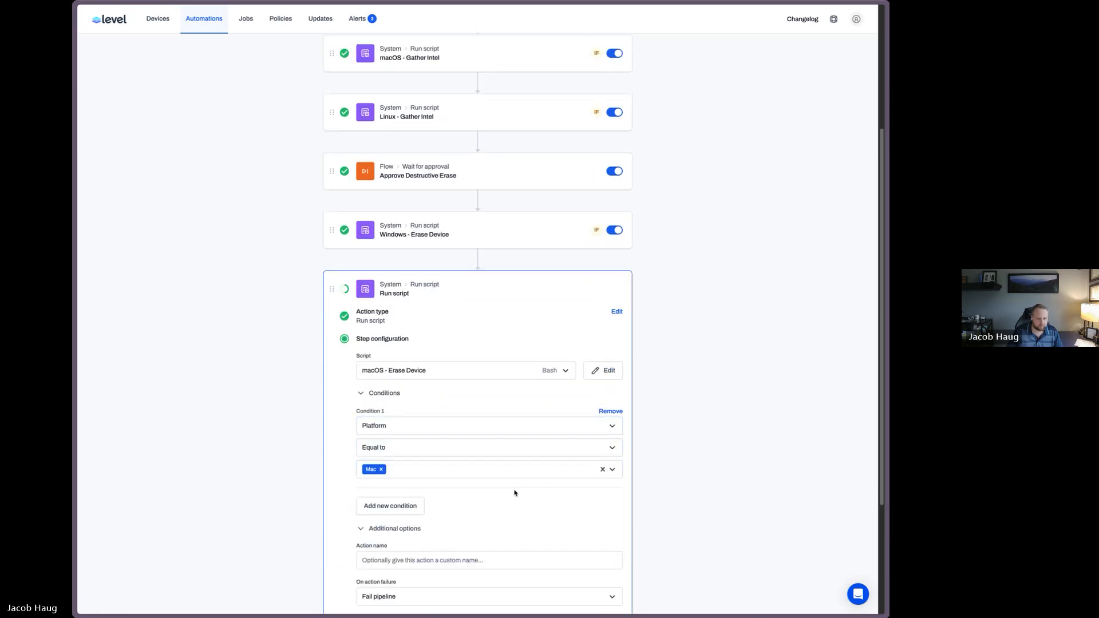
Name the macOS erase action macOS - Erase Device and save it
scroll(432, 424, "down", 3)
left_click(431, 387)
type("Windows - Erase Device")
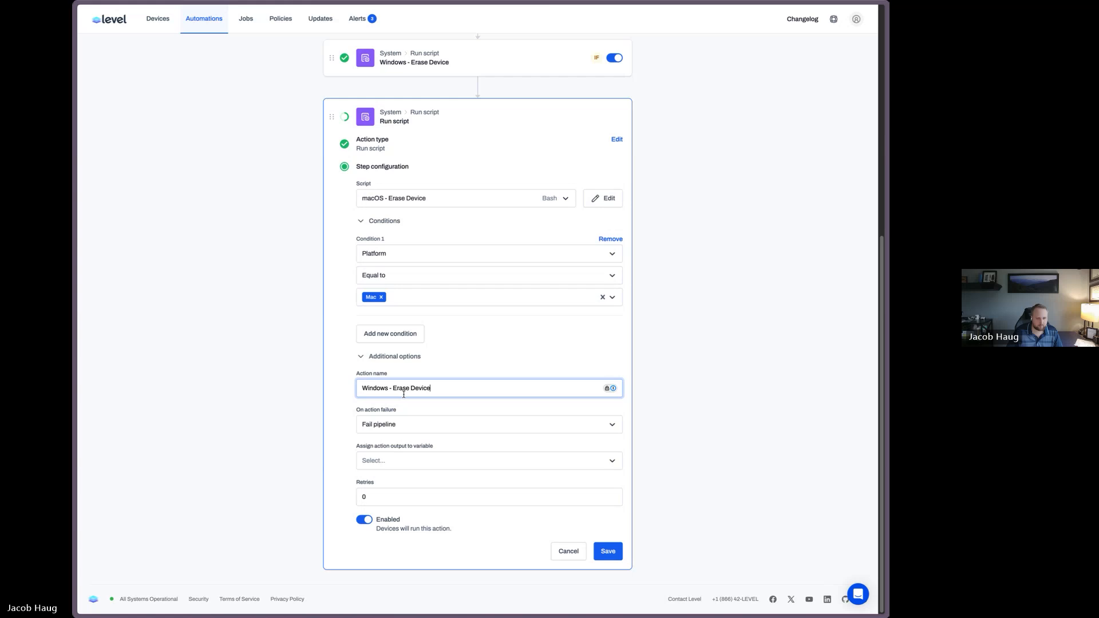
double_click(374, 388)
type("macOS")
key("Return")
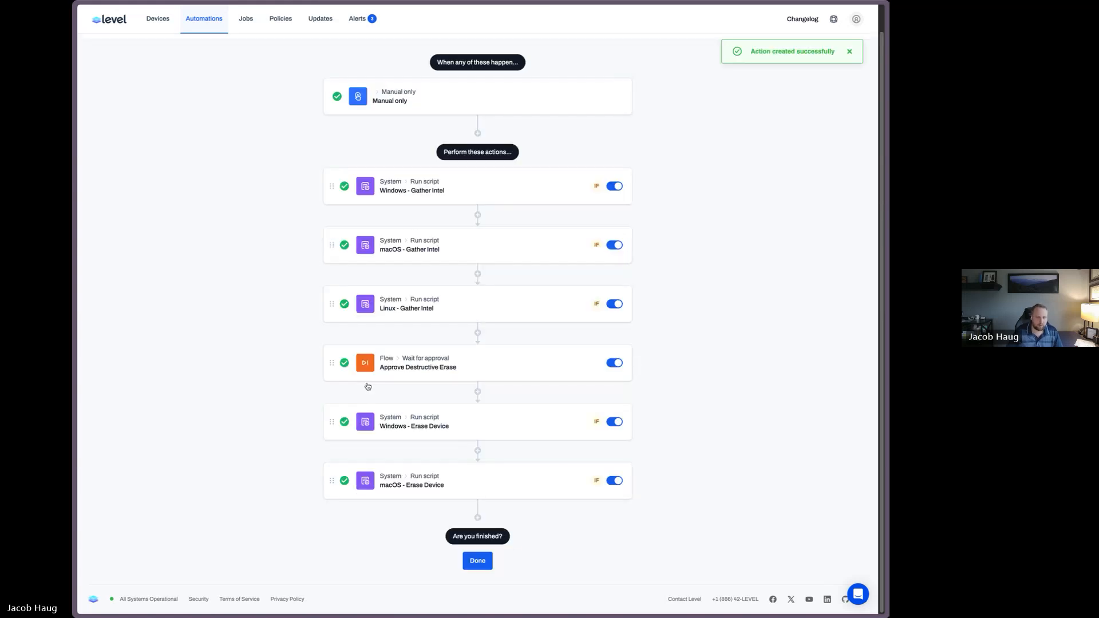
Add another Run script action using the Linux - Erase Device script
left_click(475, 516)
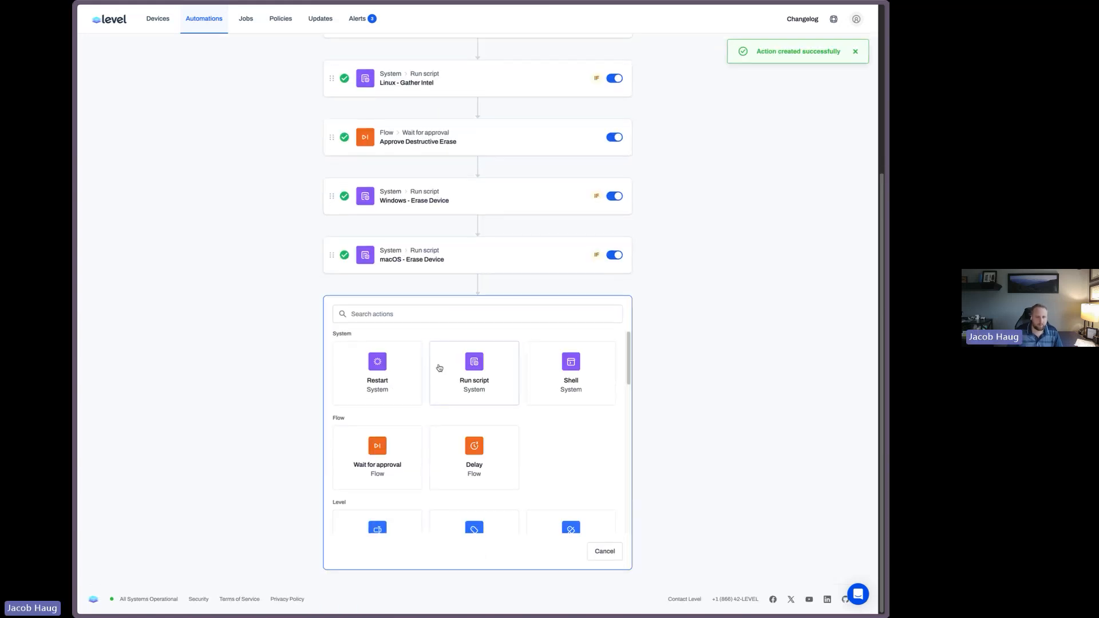
left_click(439, 368)
left_click(398, 484)
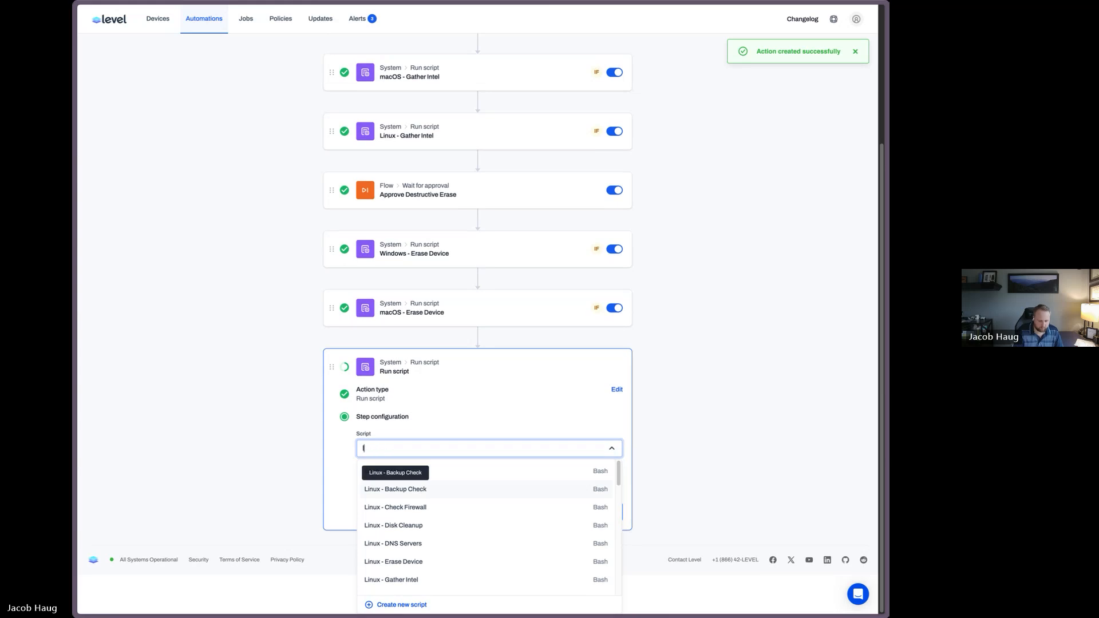
type("er")
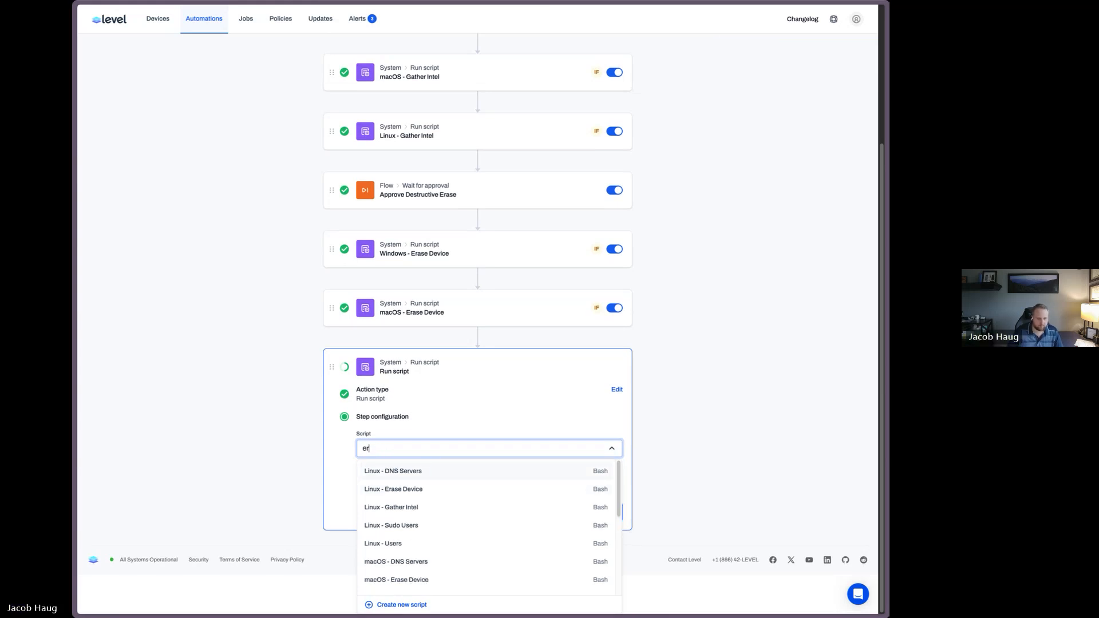
type("a")
left_click(445, 516)
left_click(419, 514)
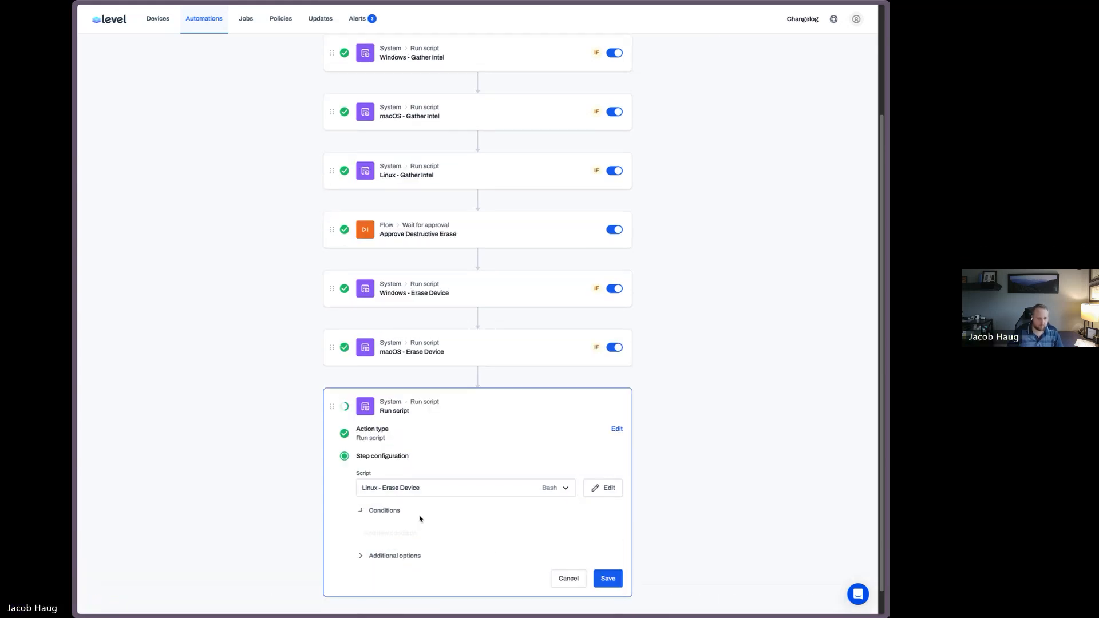
Add a condition so the Linux erase action runs only when Platform is equal to Linux
scroll(486, 528, "down", 1)
left_click(407, 510)
left_click(408, 510)
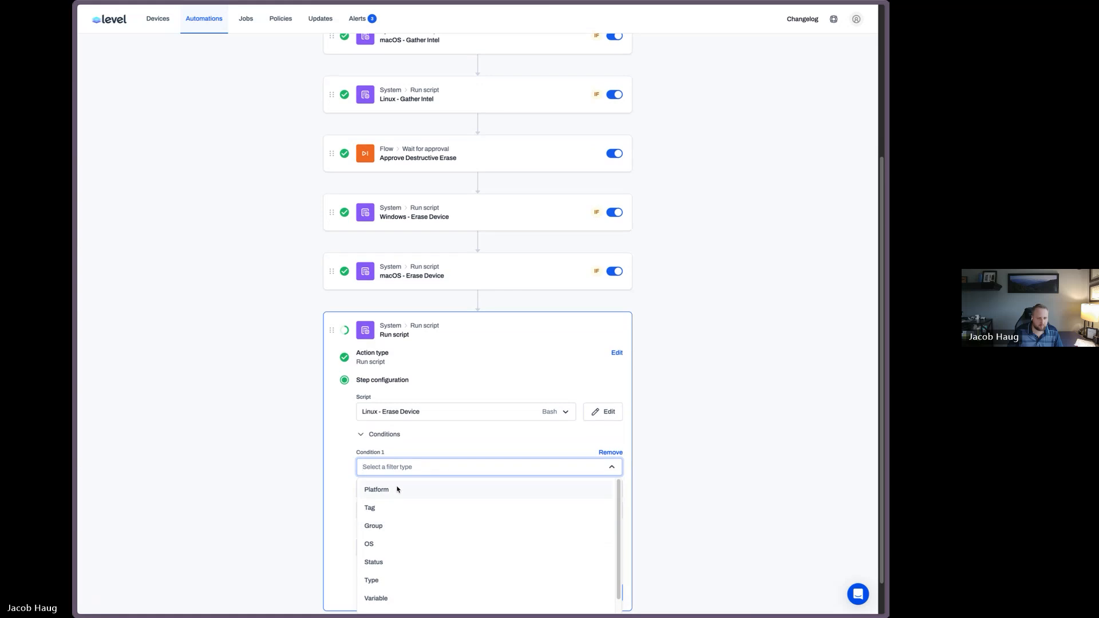
left_click(397, 488)
left_click(407, 511)
left_click(409, 511)
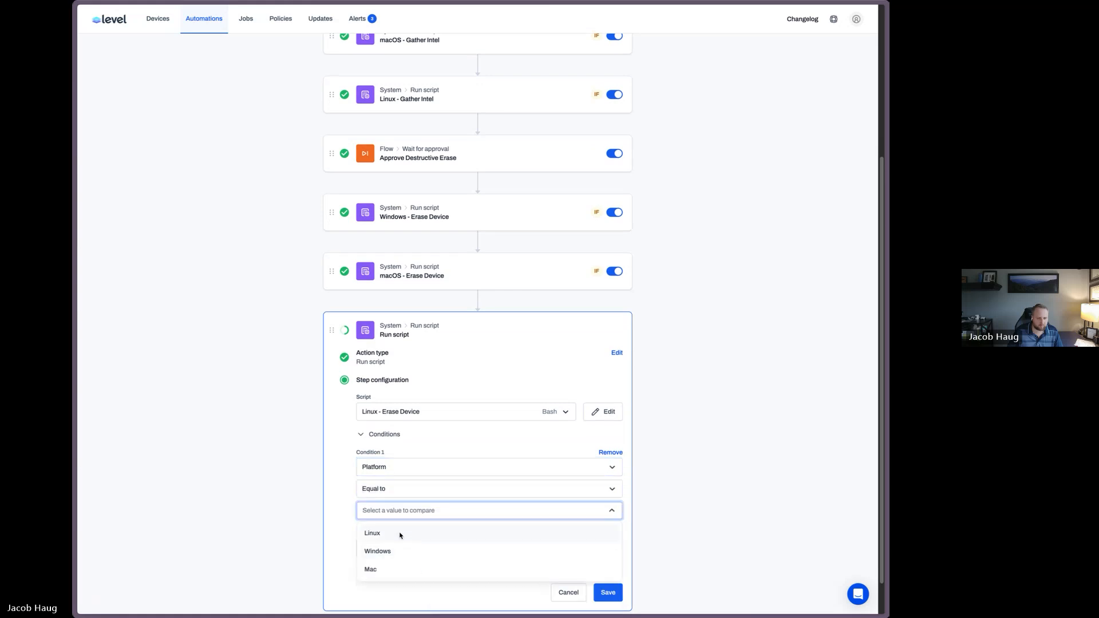
left_click(400, 536)
Name the Linux erase action Linux - Erase Device and save it
left_click(408, 567)
scroll(474, 549, "down", 4)
left_click(401, 394)
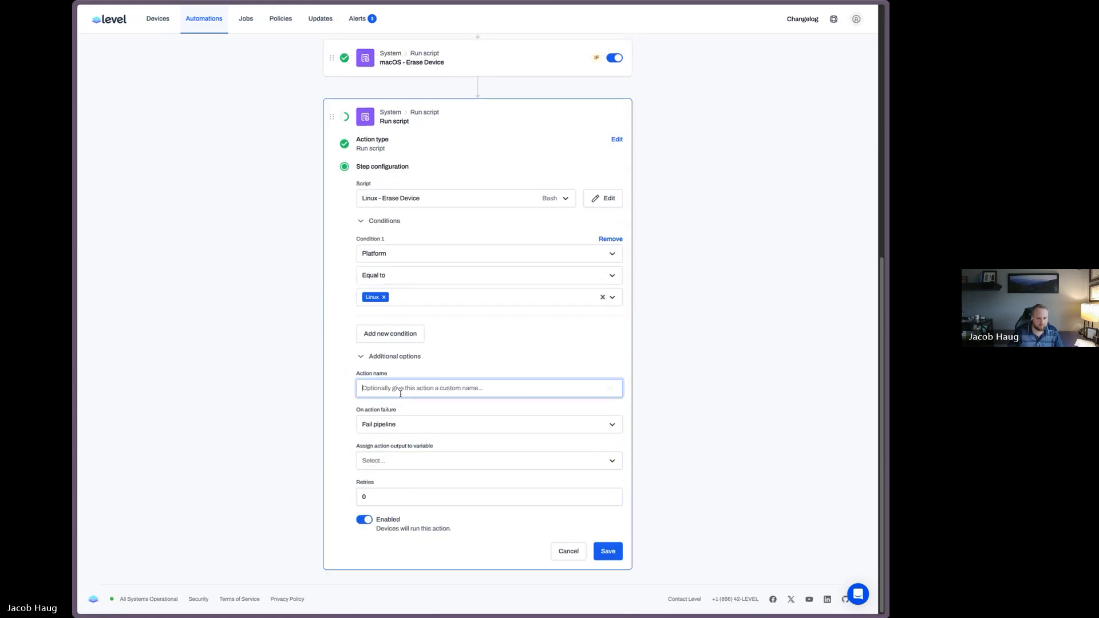
type("Windows - Erase Device")
double_click(373, 390)
type("Lin")
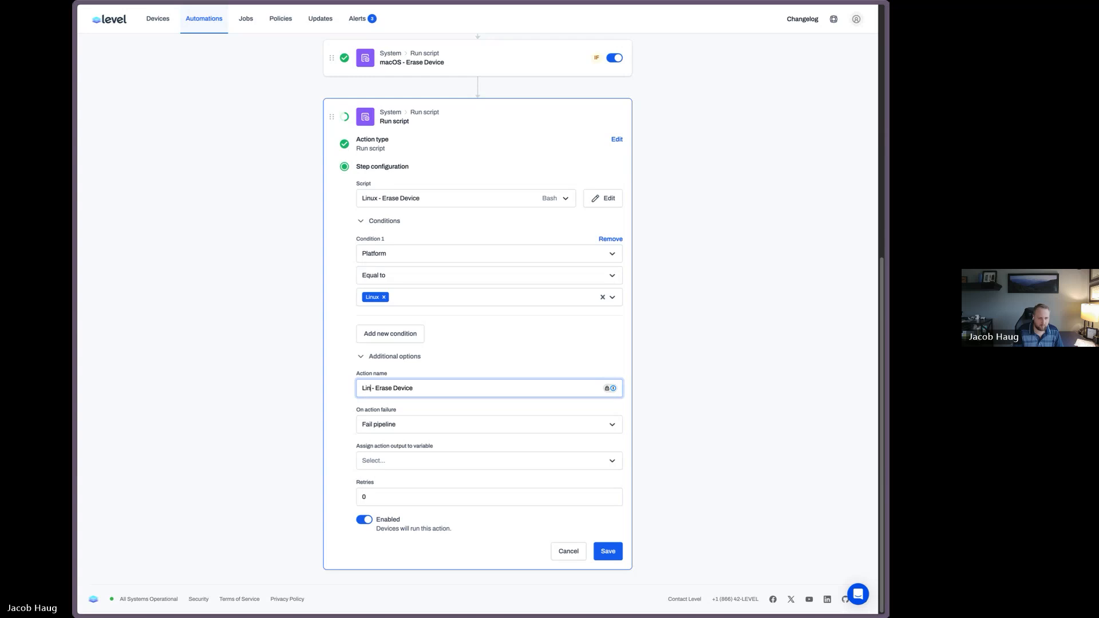
type("ux")
key("Return")
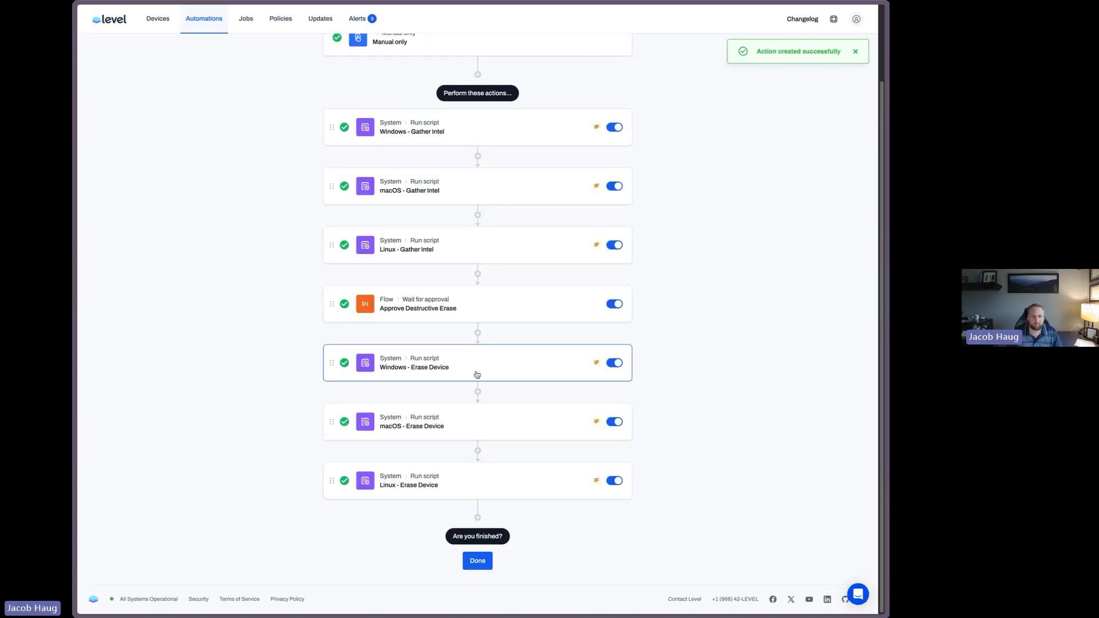
Finish the automation, review its action list, and reopen it for editing
left_click(483, 567)
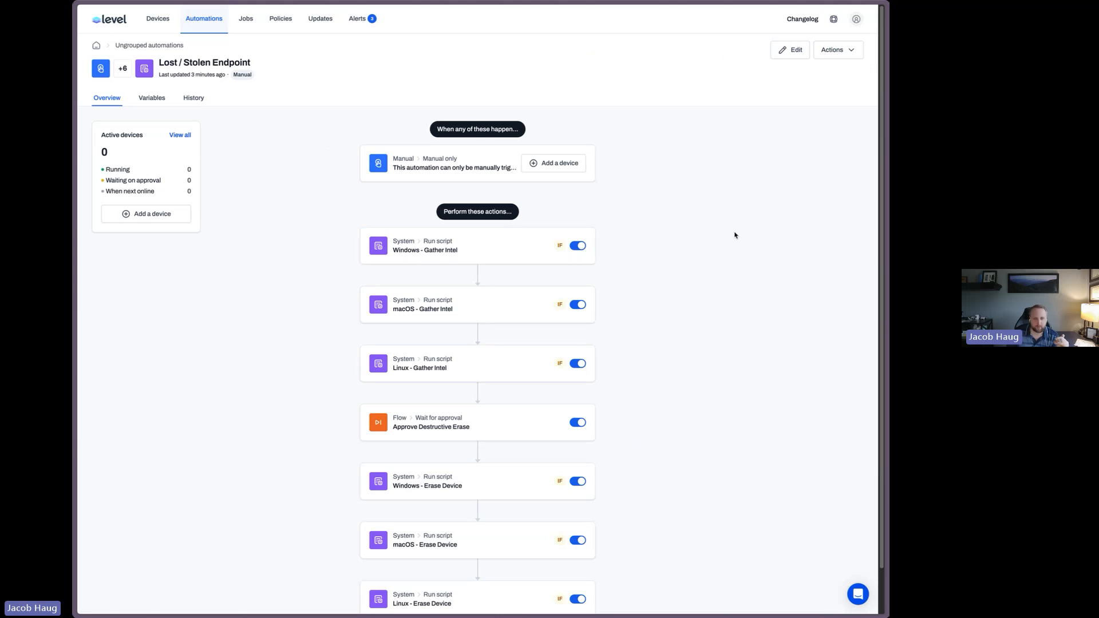
scroll(734, 236, "down", 1)
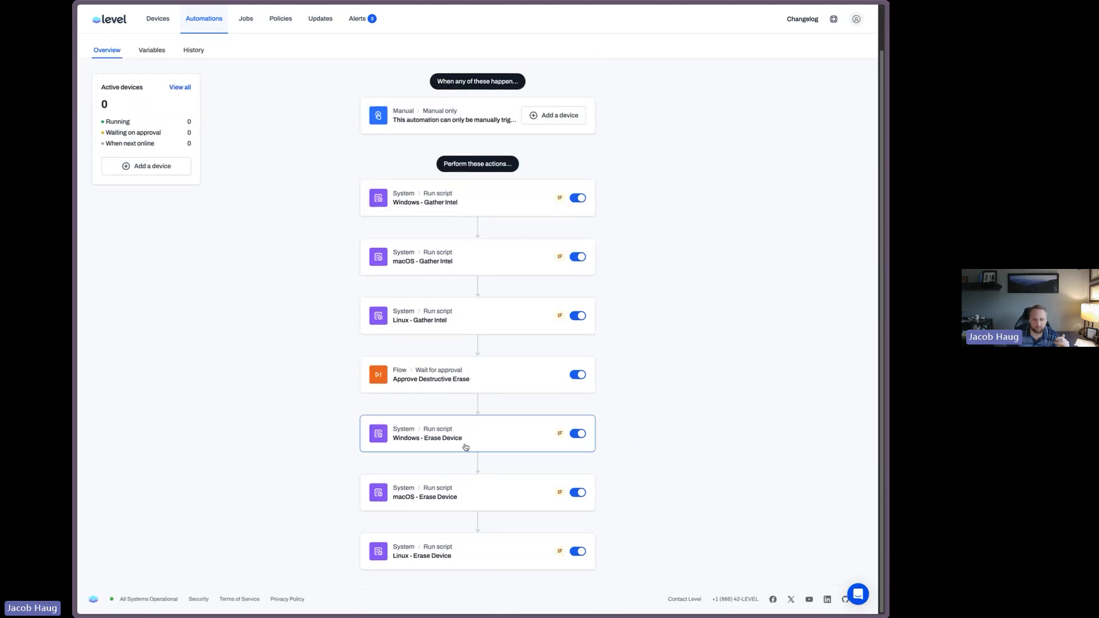
scroll(697, 328, "up", 1)
left_click(795, 51)
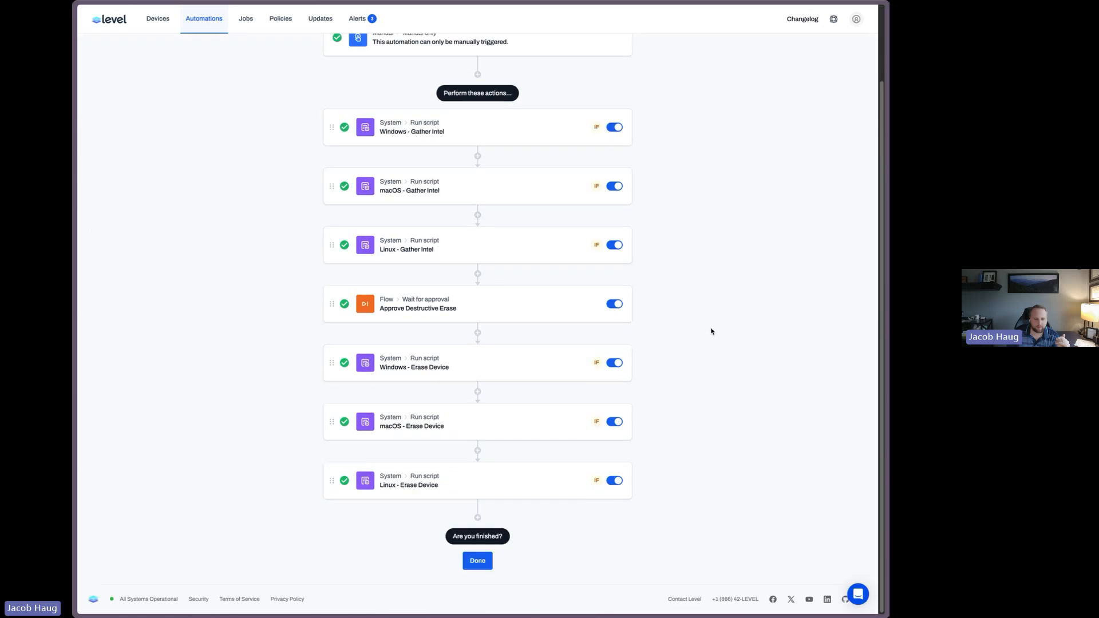
Add a Restart action at the end of the automation named Restart (if responsive)
left_click(478, 519)
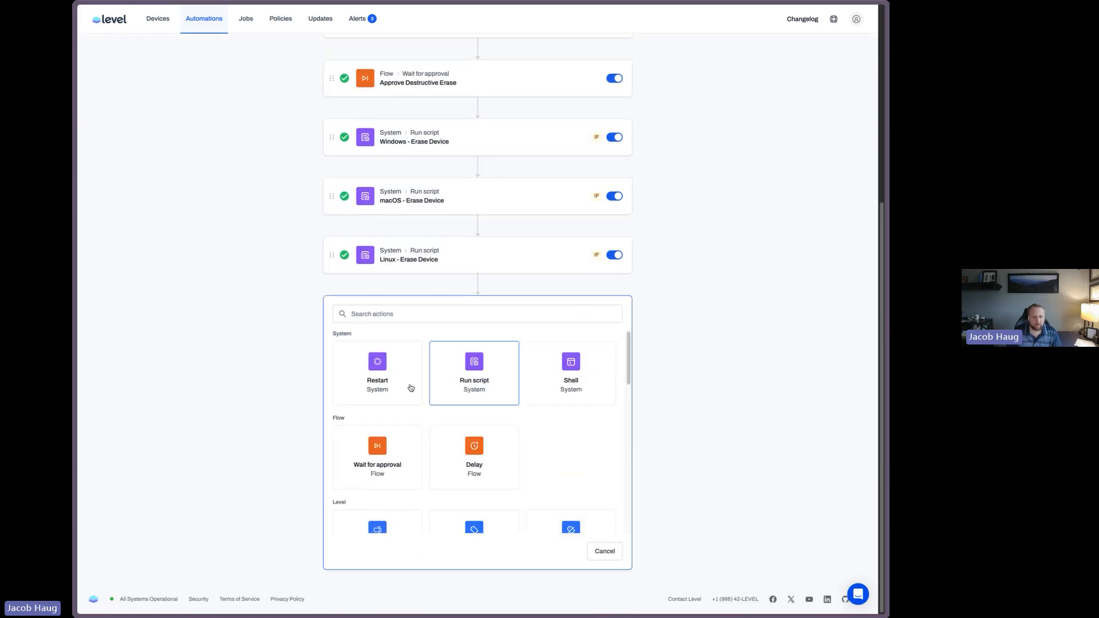
left_click(380, 371)
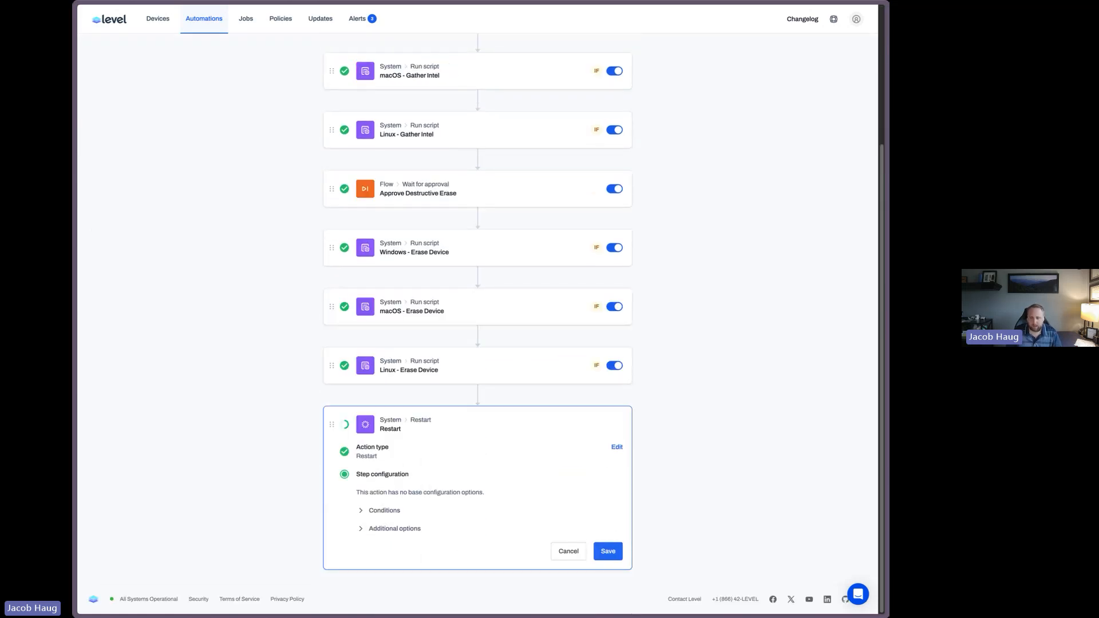
left_click(393, 526)
left_click(422, 560)
type("Restart")
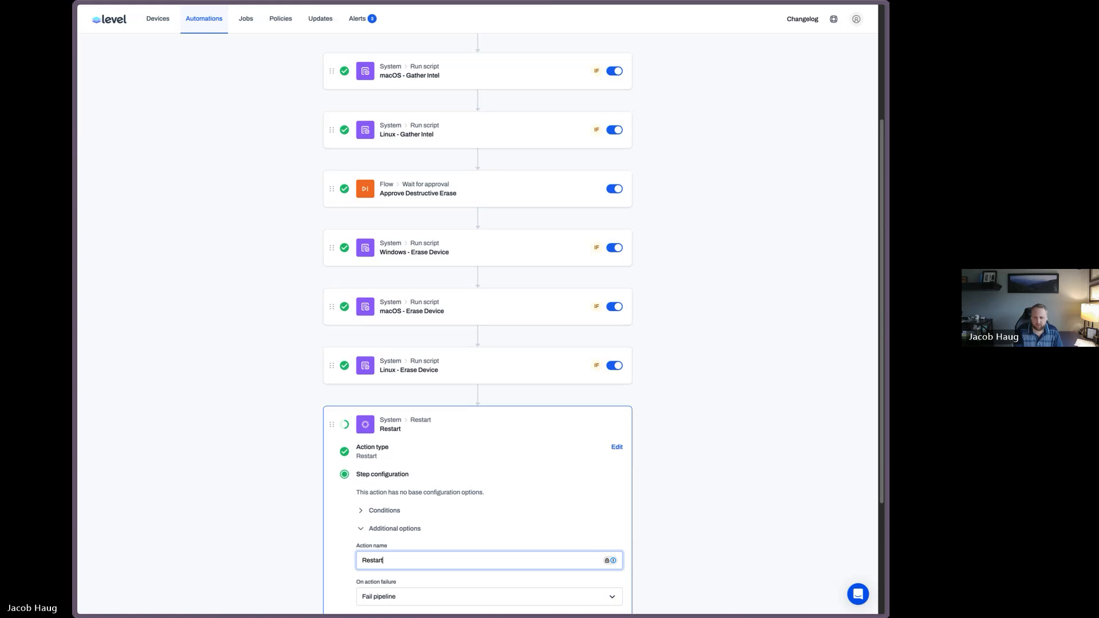
type(" (if respons")
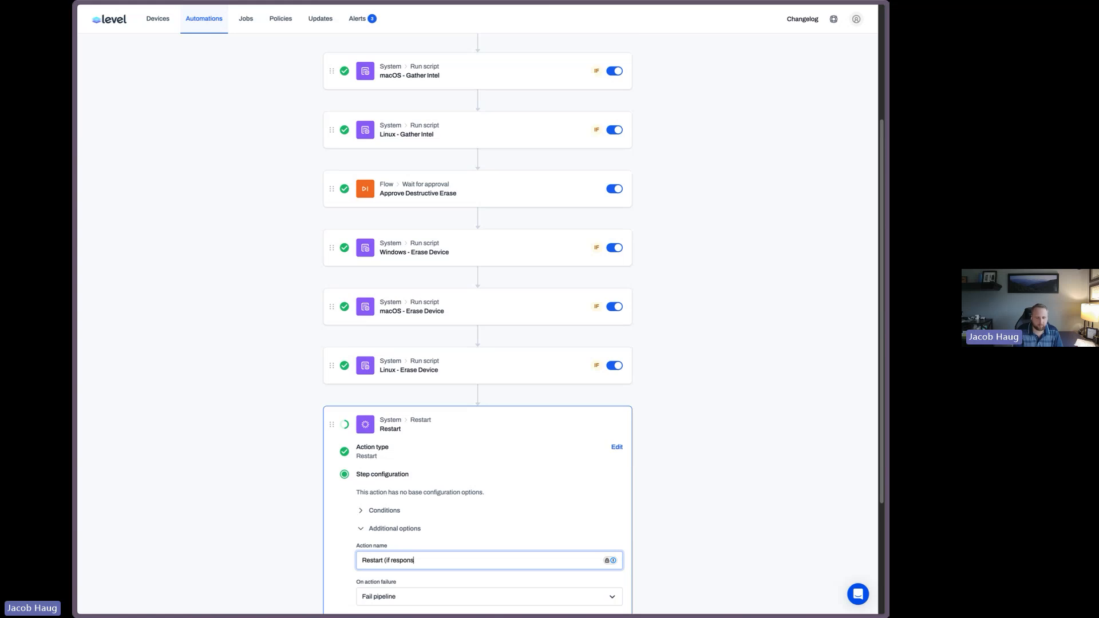
type("ive)")
key("Return")
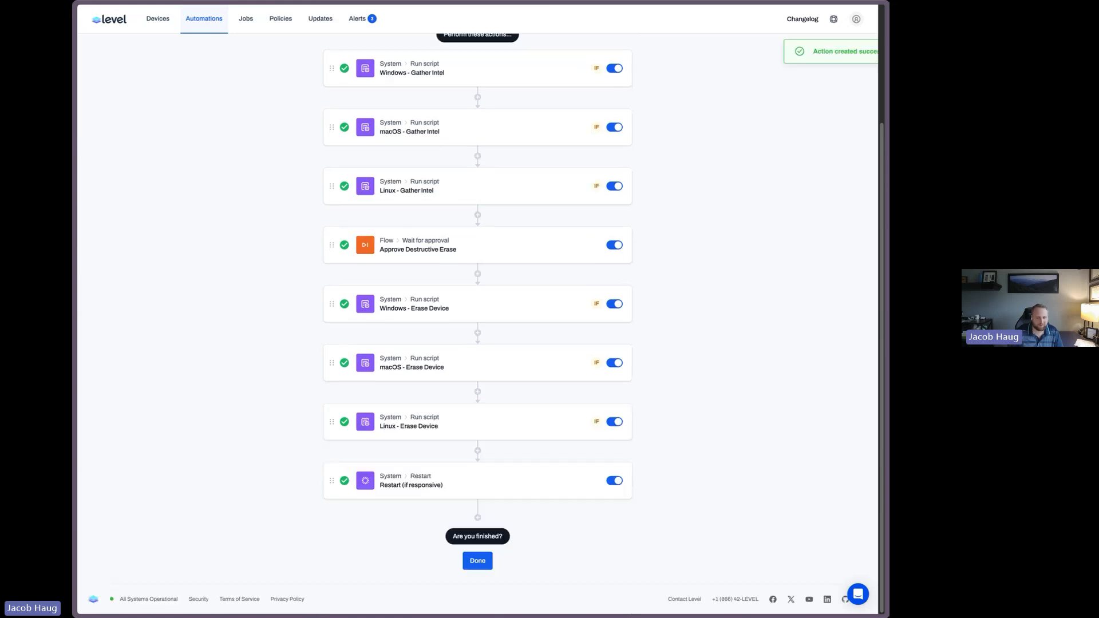
Set the restart action's failure behaviour to Suppress and continue and save it
scroll(356, 513, "down", 1)
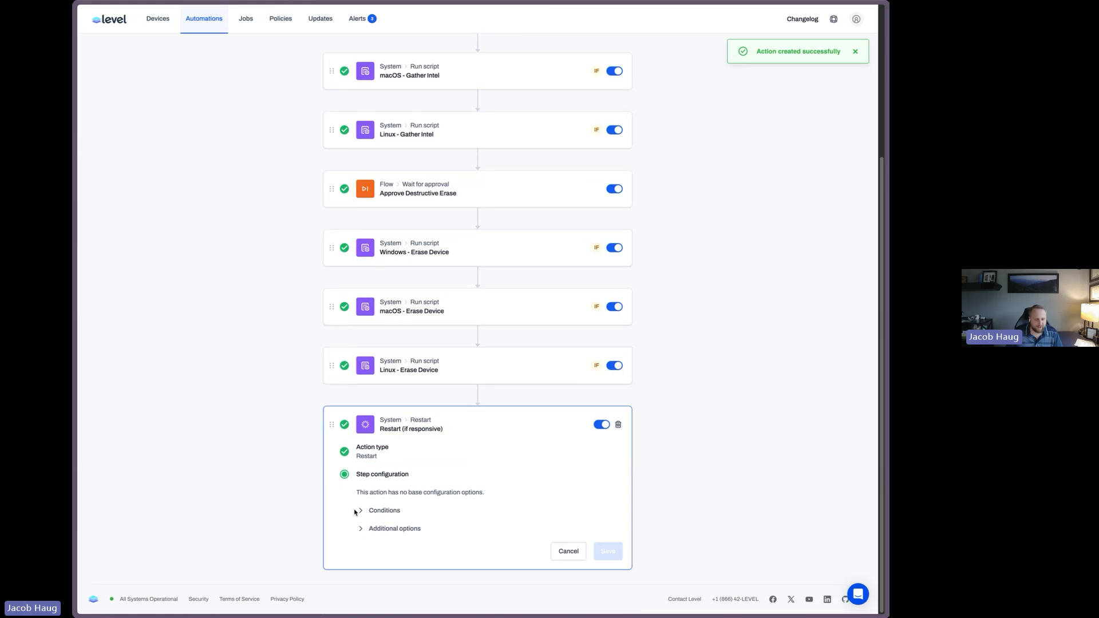
left_click(394, 528)
scroll(394, 428, "down", 3)
left_click(410, 426)
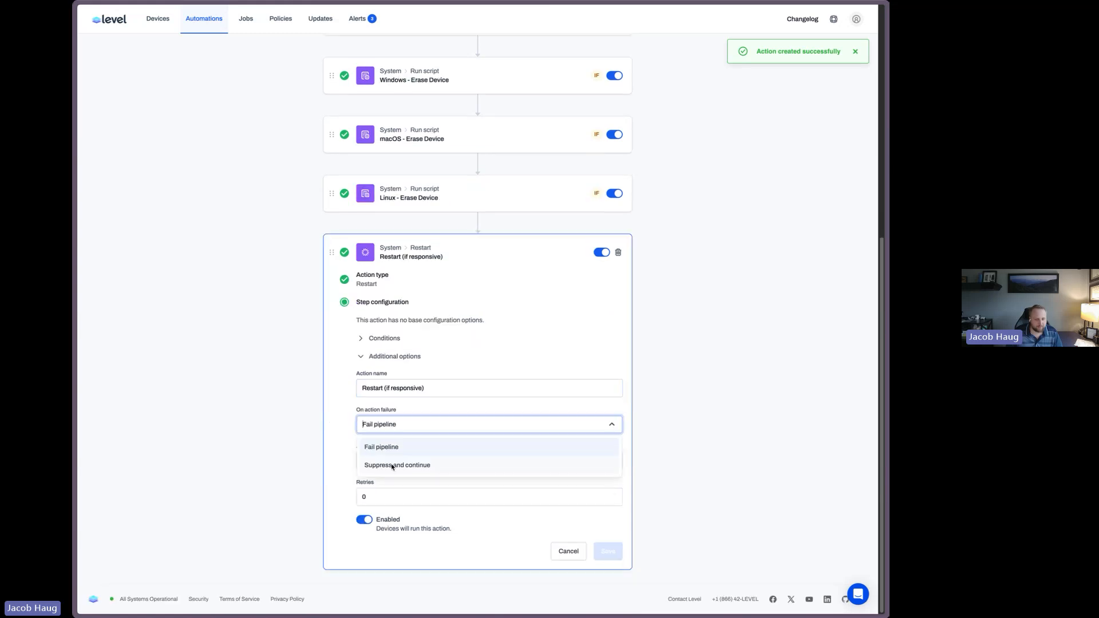
left_click(399, 466)
left_click(608, 551)
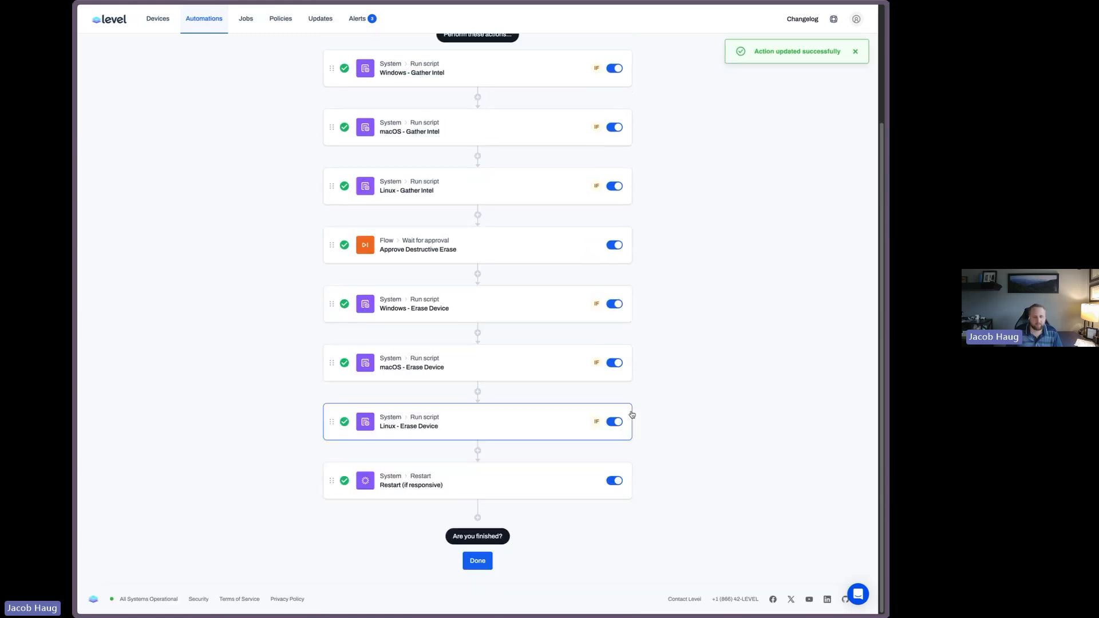
Finish the automation and reopen it for editing
left_click(484, 559)
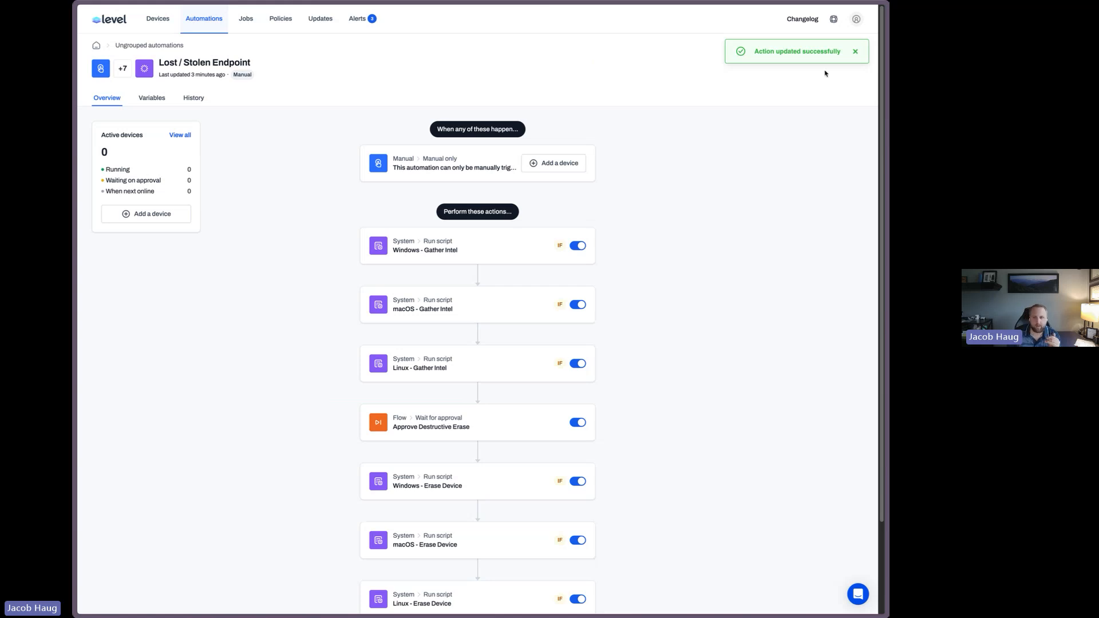
left_click(854, 52)
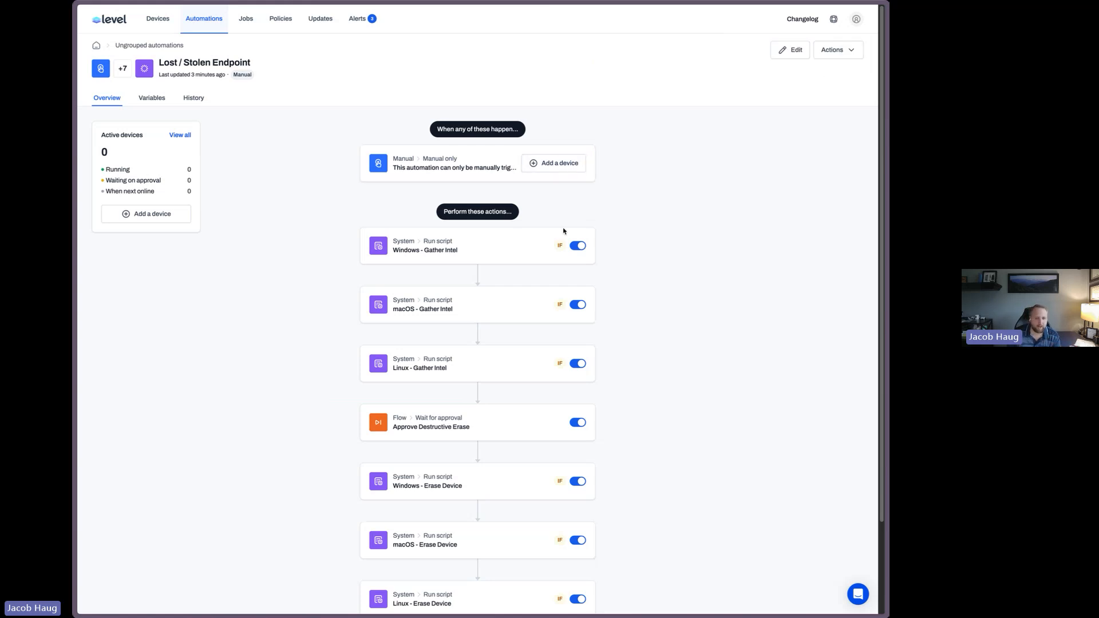
left_click(790, 50)
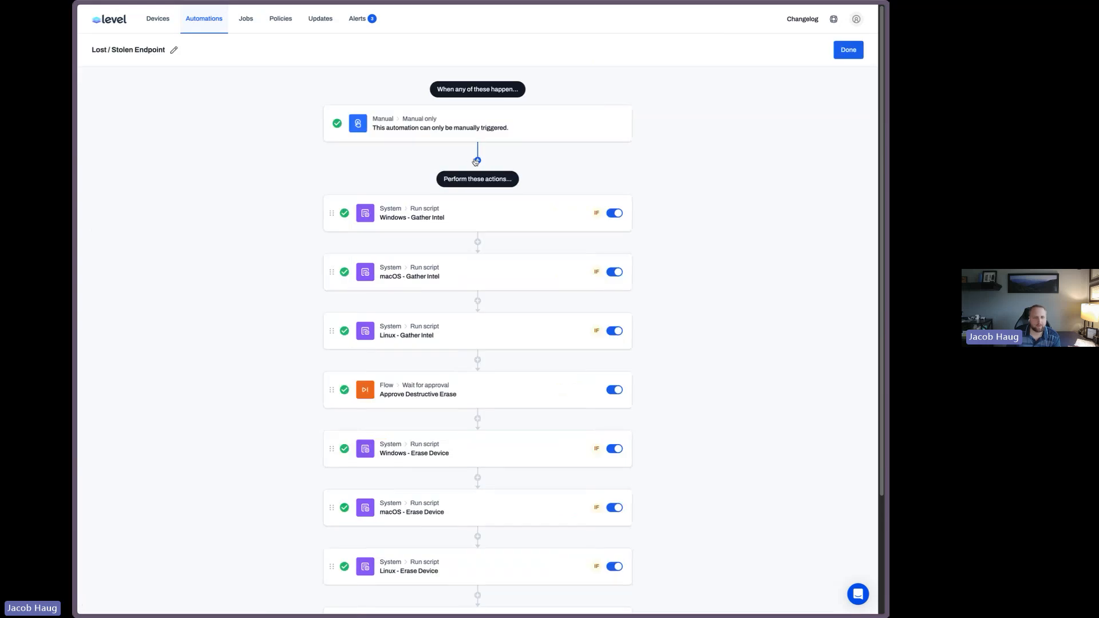
Add a Tag applied trigger for the LOST tag on all devices, named Lost Tag Applied
left_click(477, 161)
scroll(494, 272, "down", 3)
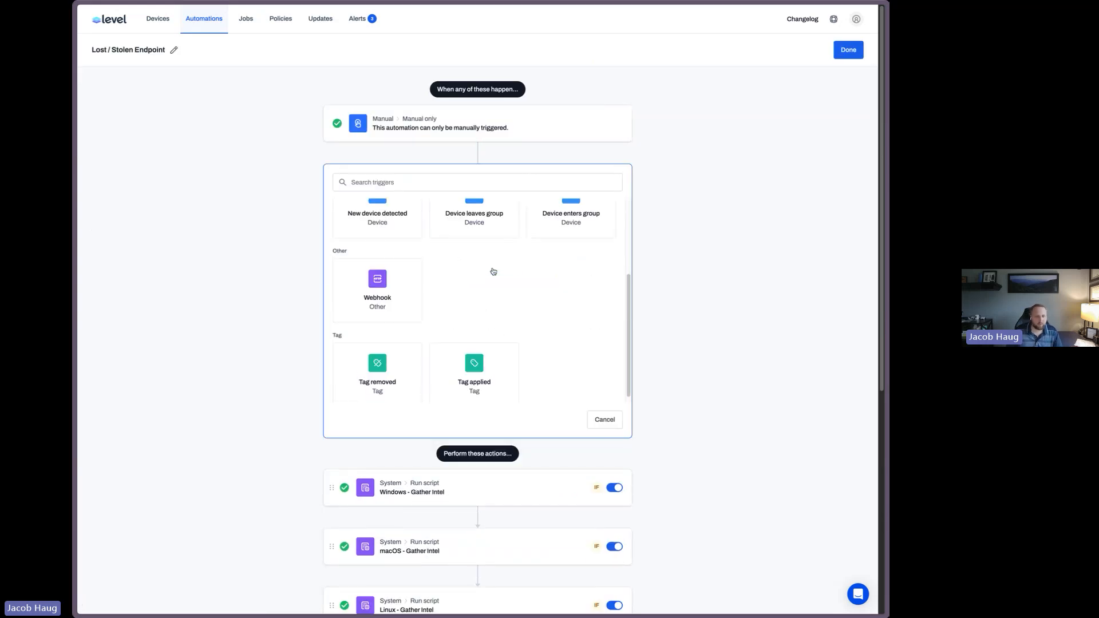
left_click(476, 388)
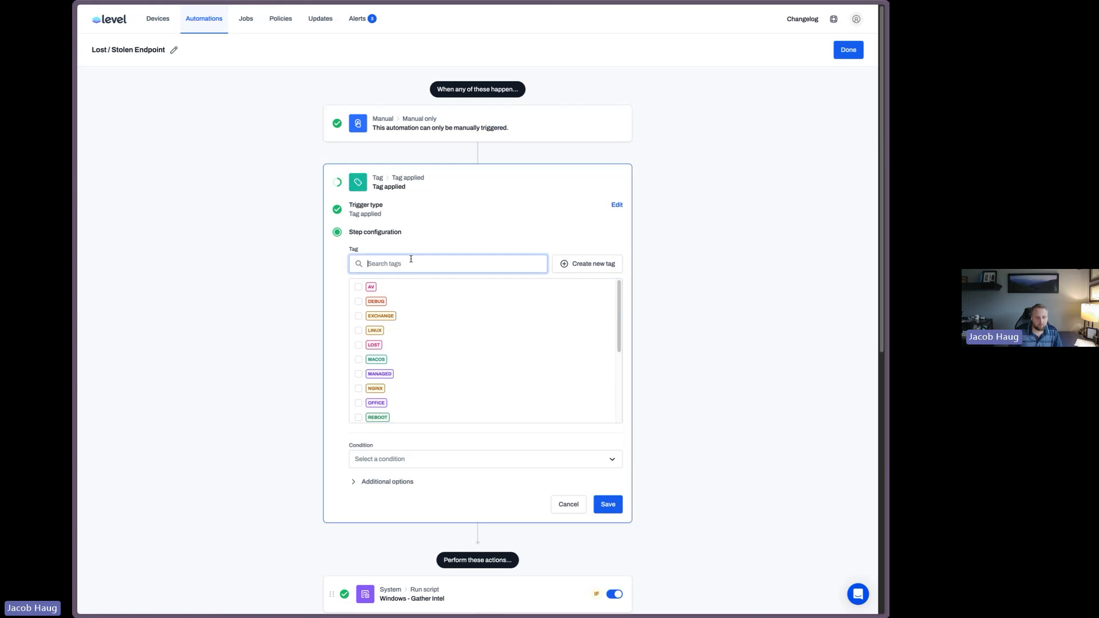
type("lost")
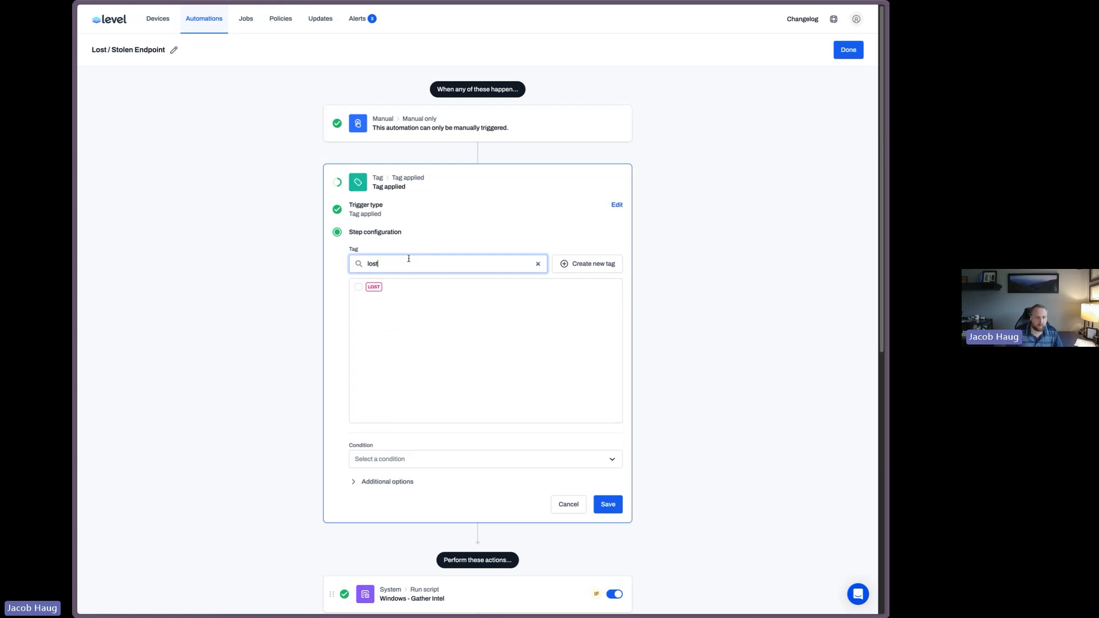
left_click(359, 287)
left_click(450, 459)
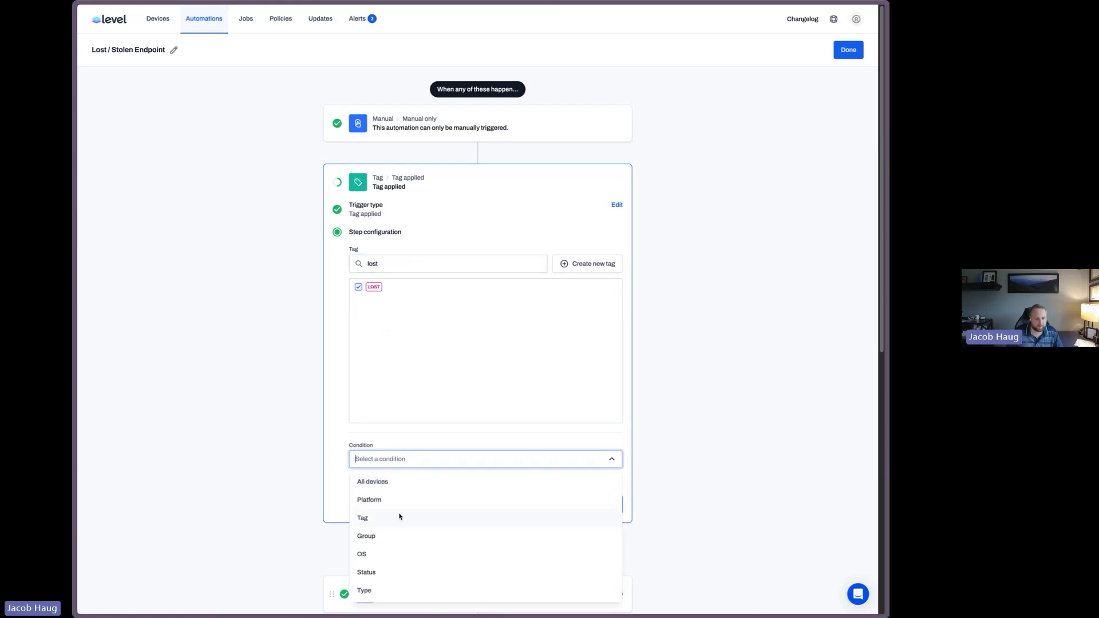
left_click(405, 486)
left_click(402, 483)
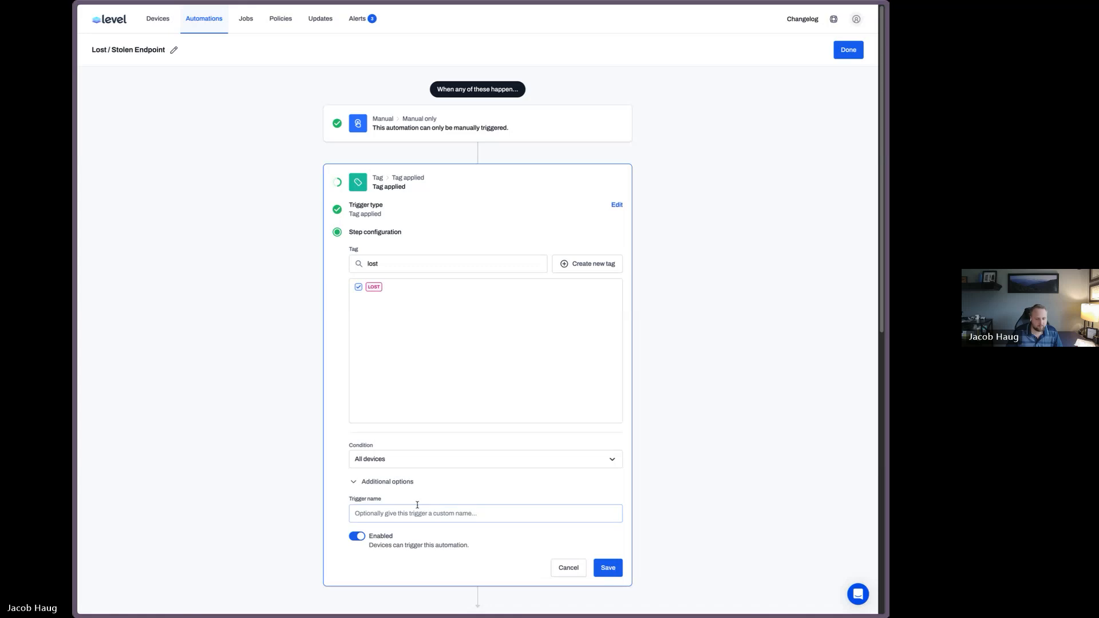
left_click(416, 514)
type("Lost T")
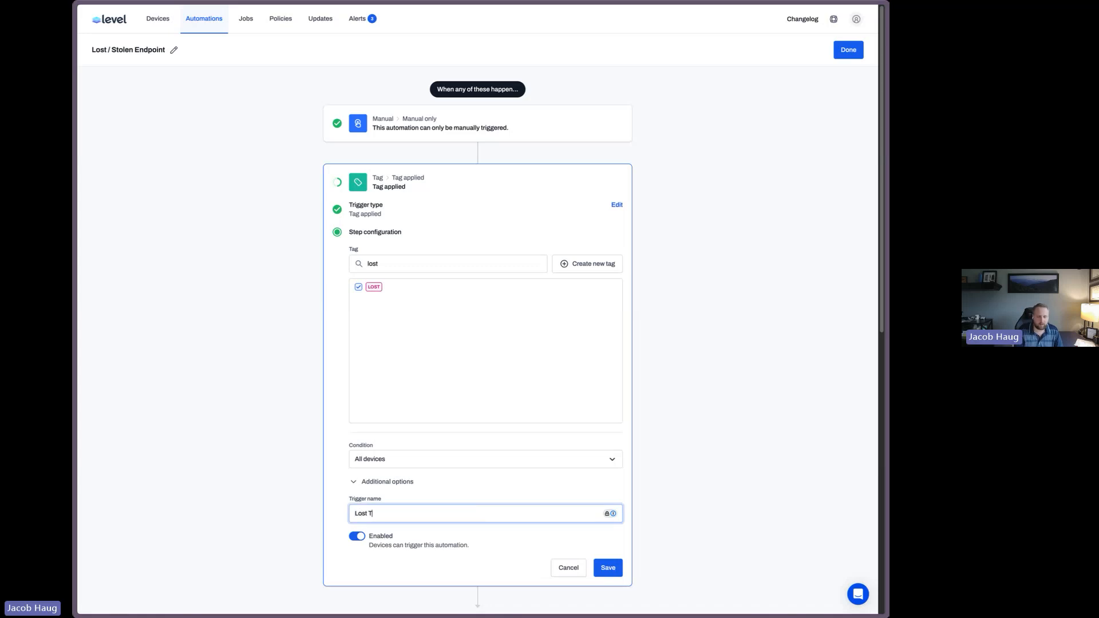
type("ag Applied")
key("Return")
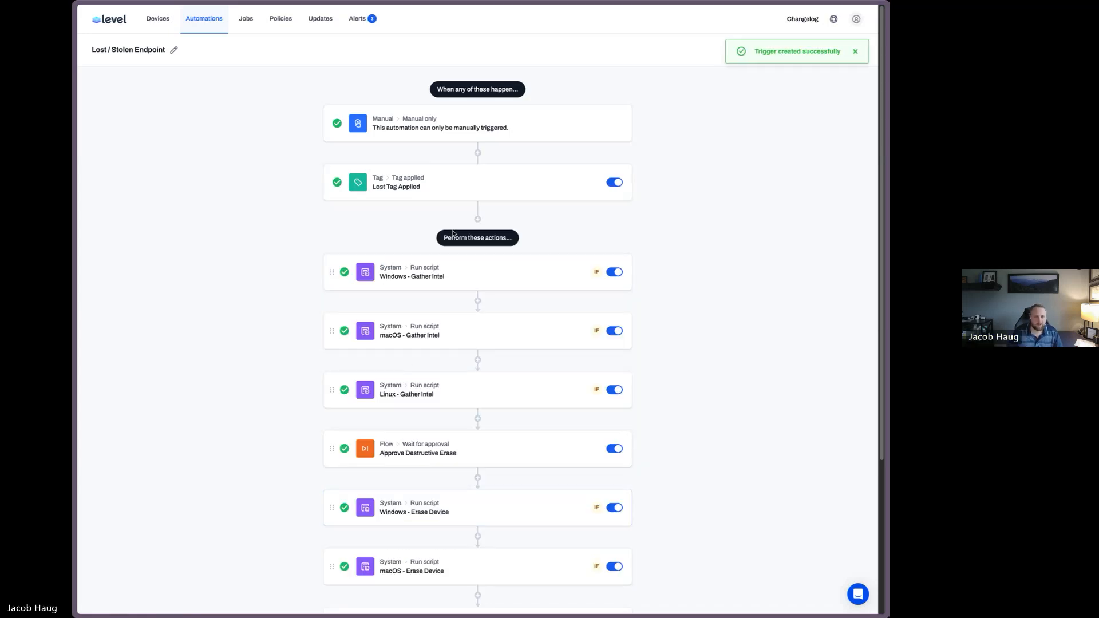
Add a second Tag applied trigger and select the STOLEN tag
left_click(476, 218)
scroll(474, 343, "down", 5)
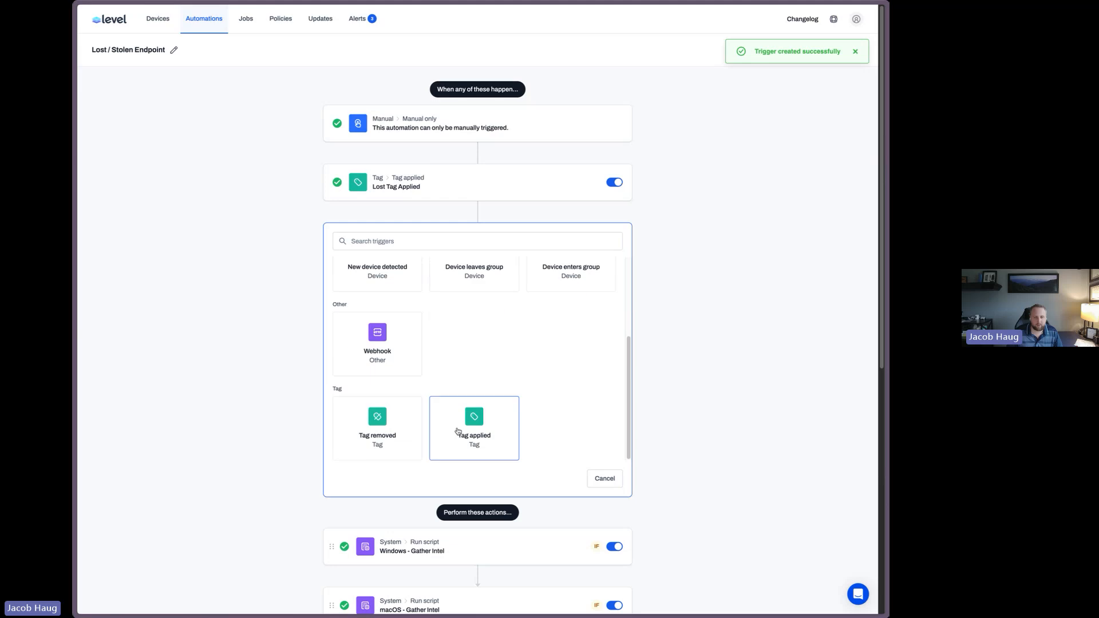
left_click(458, 431)
type("stol")
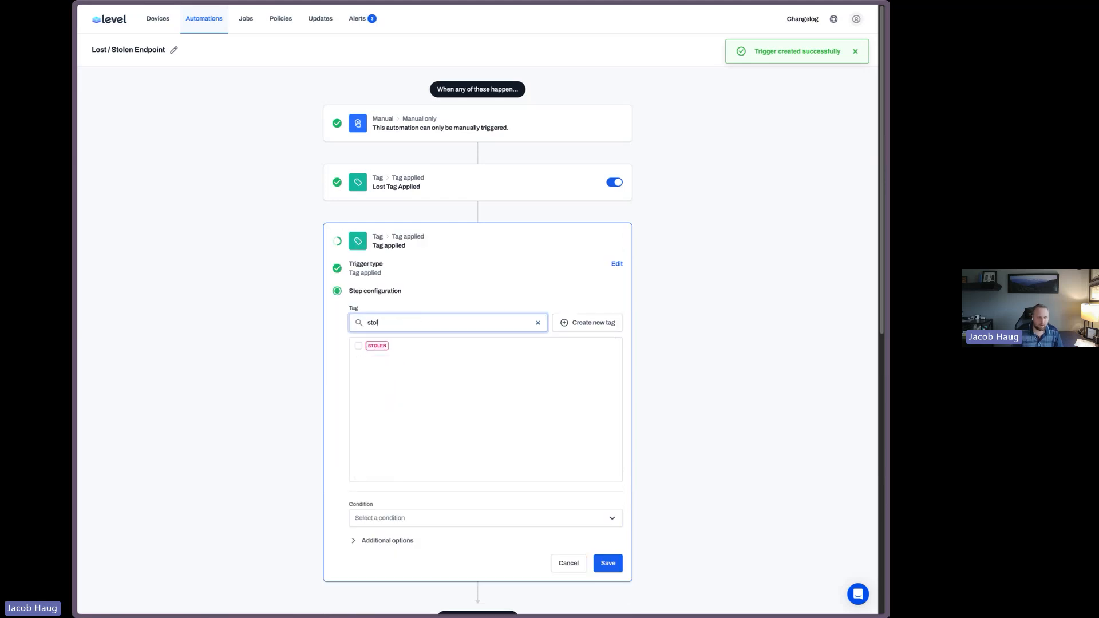
left_click(360, 347)
Set the new trigger's condition to All devices and name it Stolen Tag Endpoint
scroll(504, 433, "down", 2)
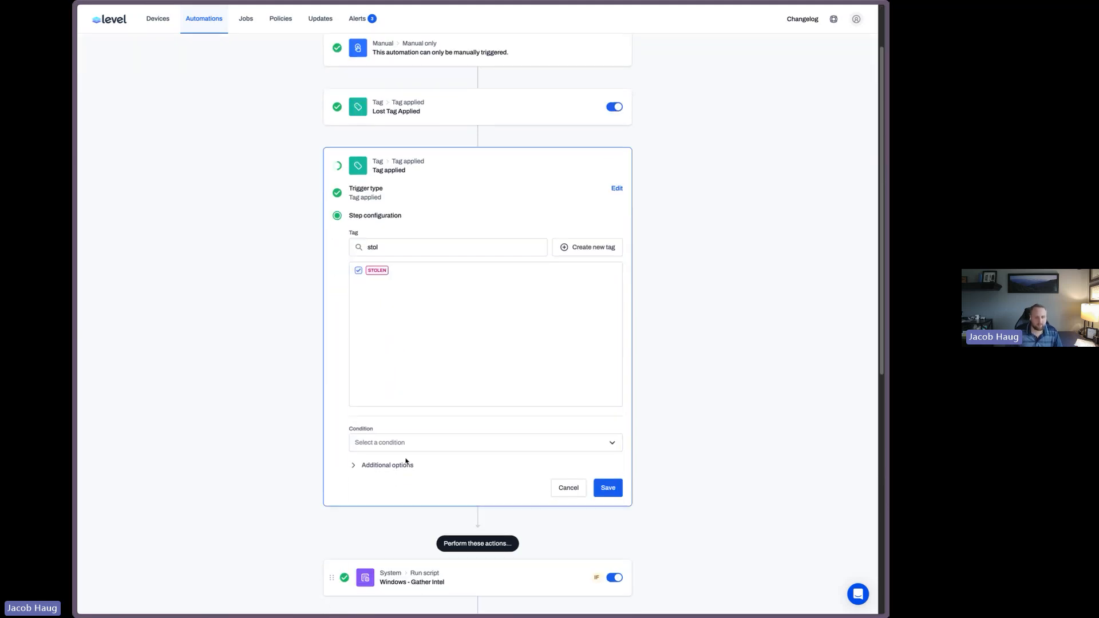
left_click(404, 443)
left_click(402, 465)
left_click(402, 465)
scroll(458, 485, "down", 1)
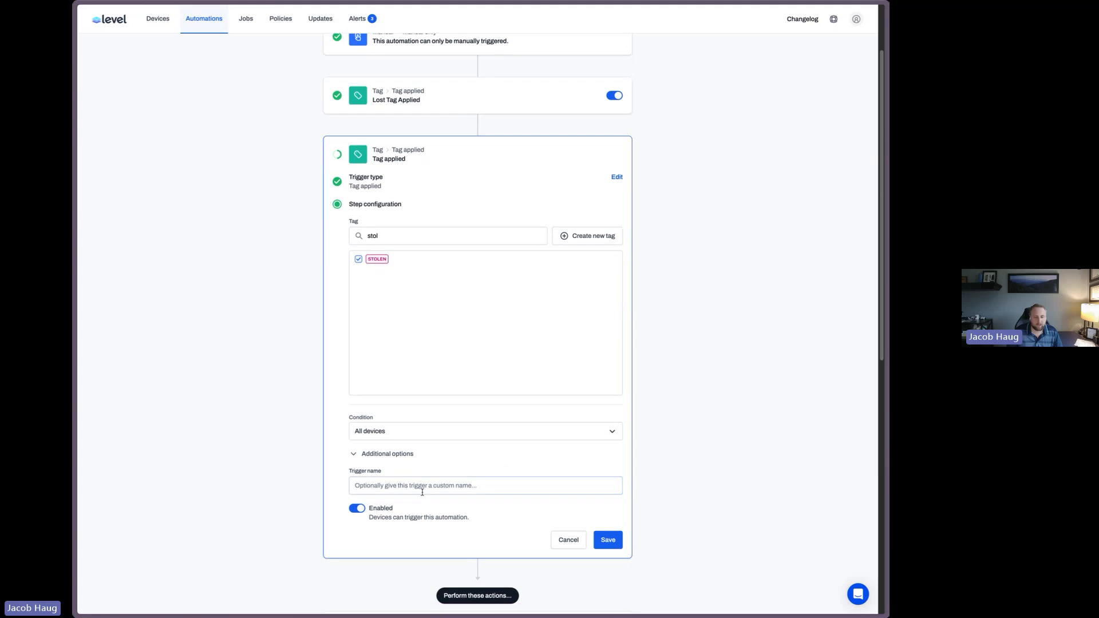
left_click(433, 493)
type("Stol")
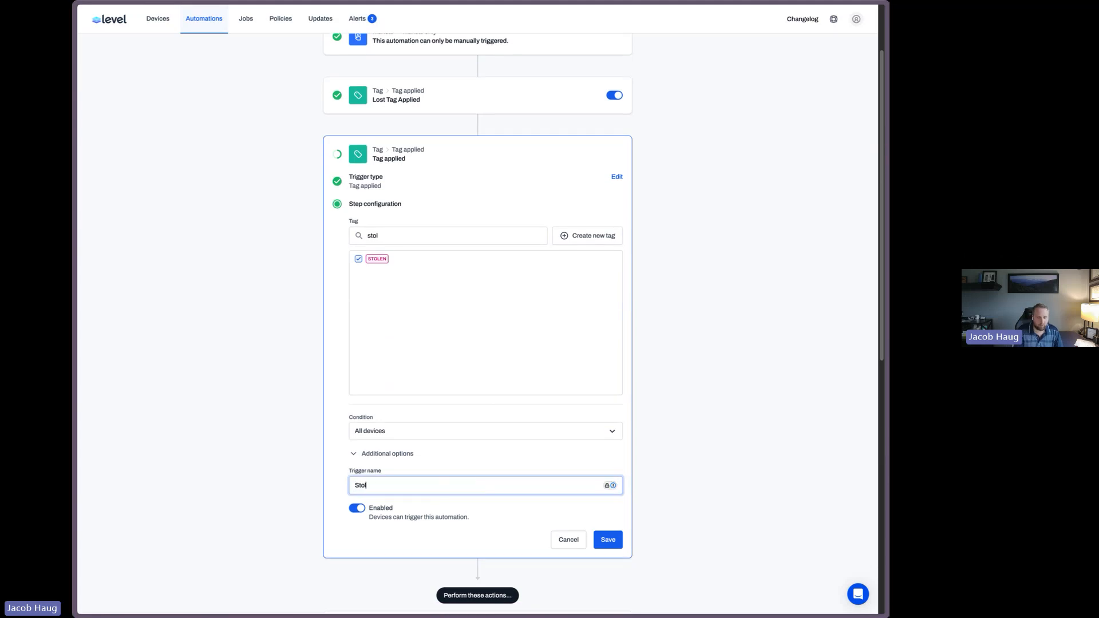
type("en Tags")
key("BackSpace")
type("Endpoint")
key("Return")
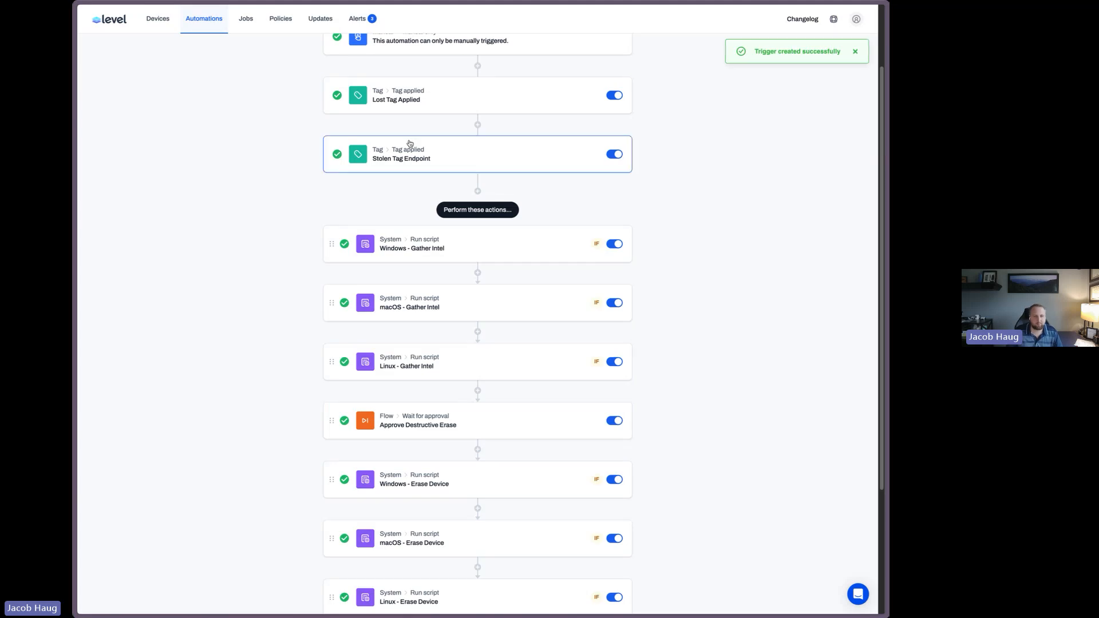
Rename the stolen-tag trigger to Stolen Tag Applied
left_click(412, 164)
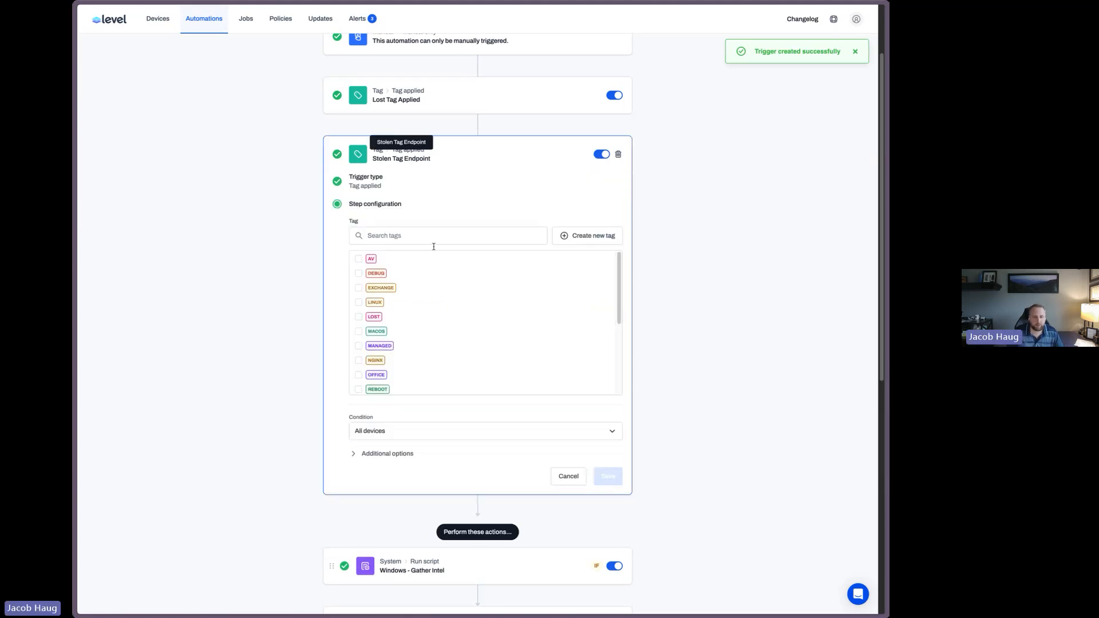
left_click(385, 455)
double_click(395, 485)
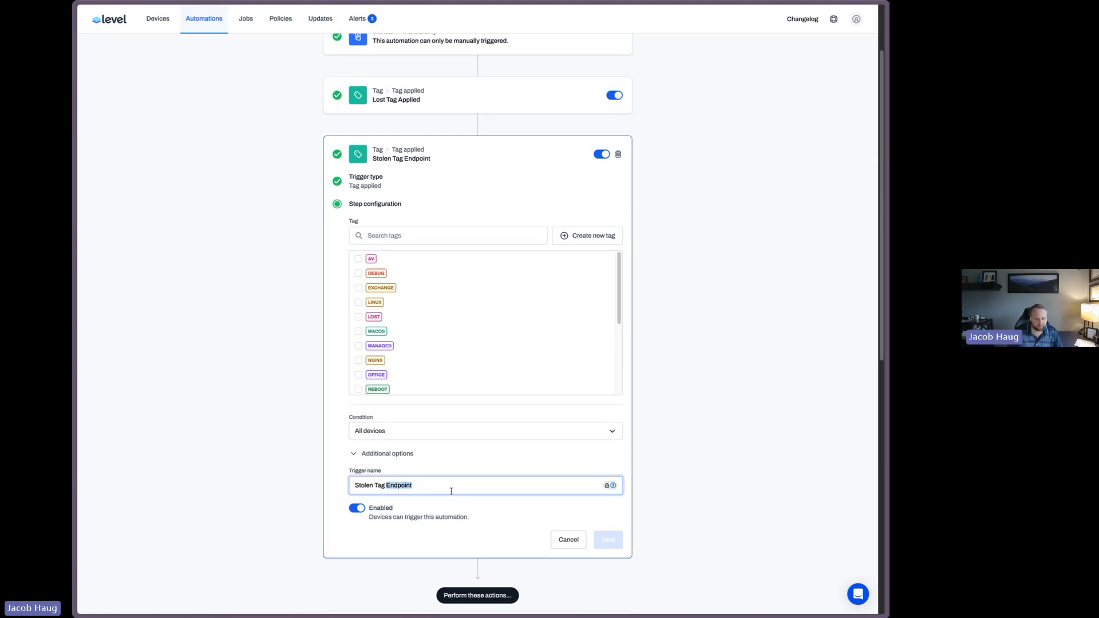
type("Applied")
key("Return")
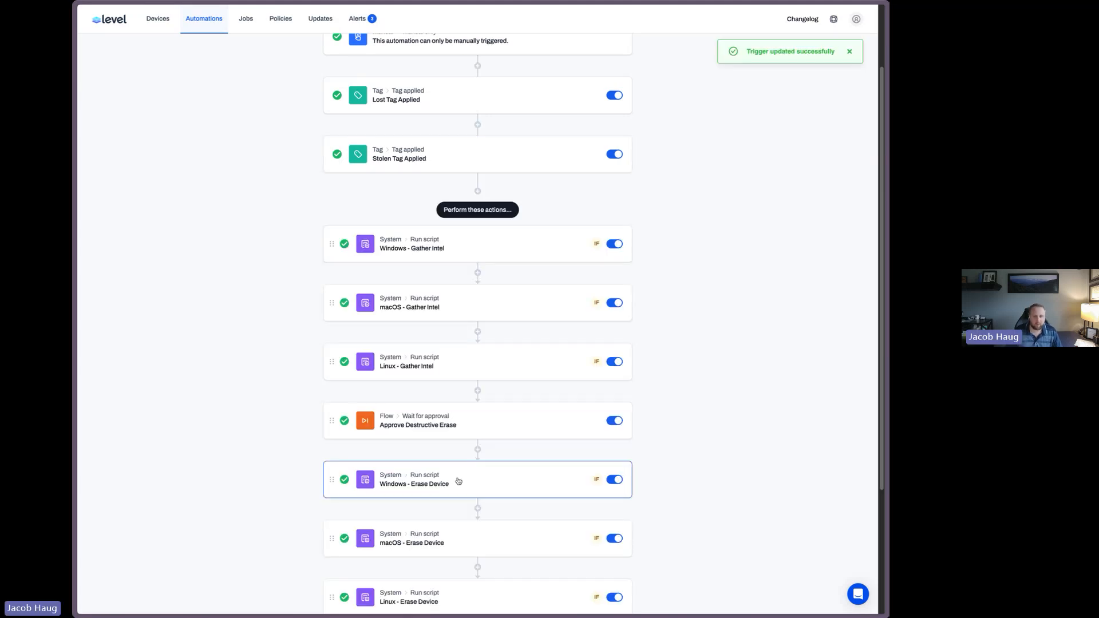
Finish editing the automation
scroll(864, 172, "up", 1)
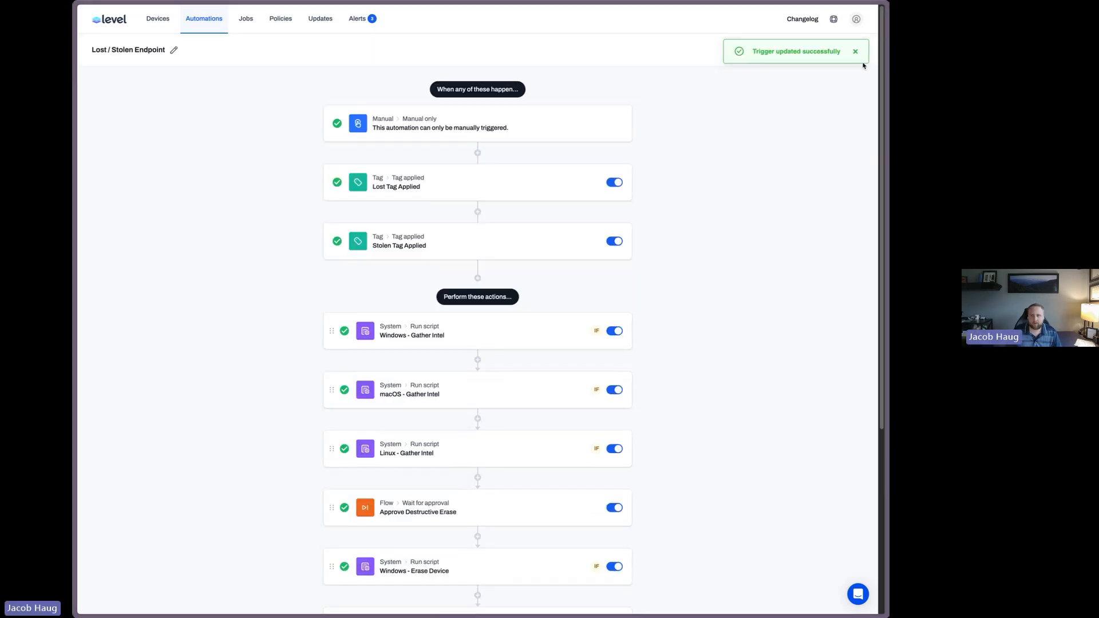
left_click(856, 51)
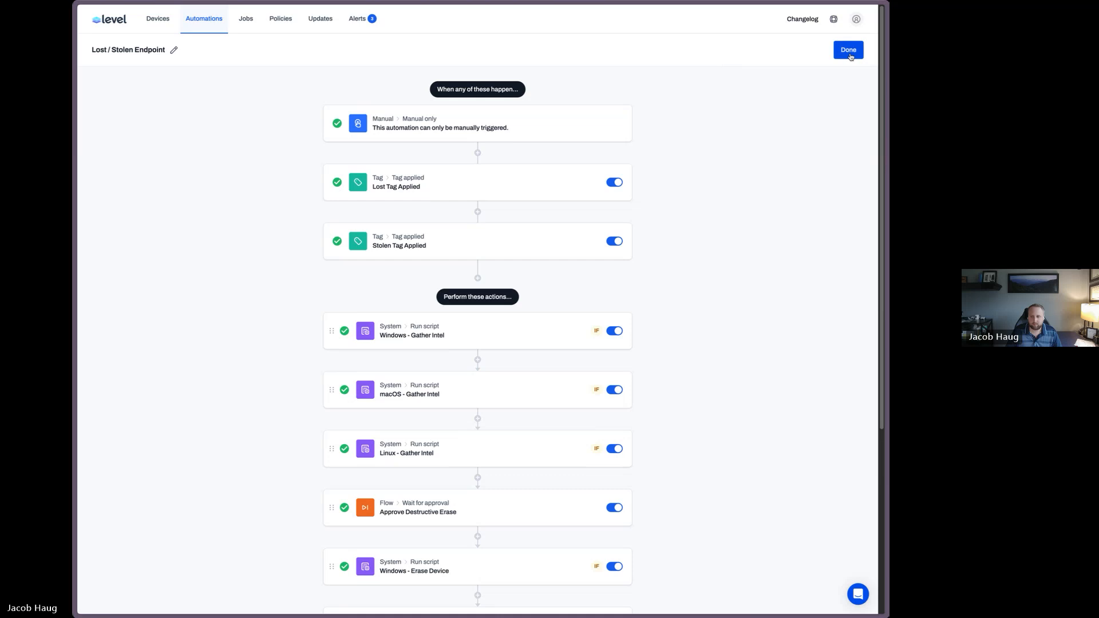
left_click(849, 49)
Apply the LOST tag to the Bitlocker device in the device list
left_click(158, 18)
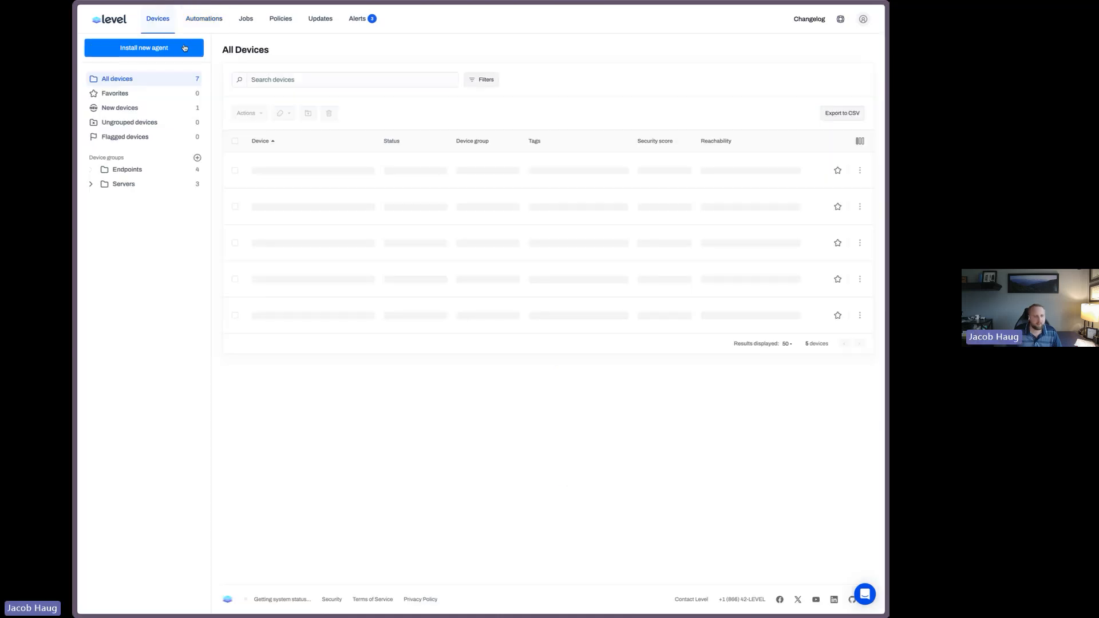
left_click(234, 170)
left_click(283, 113)
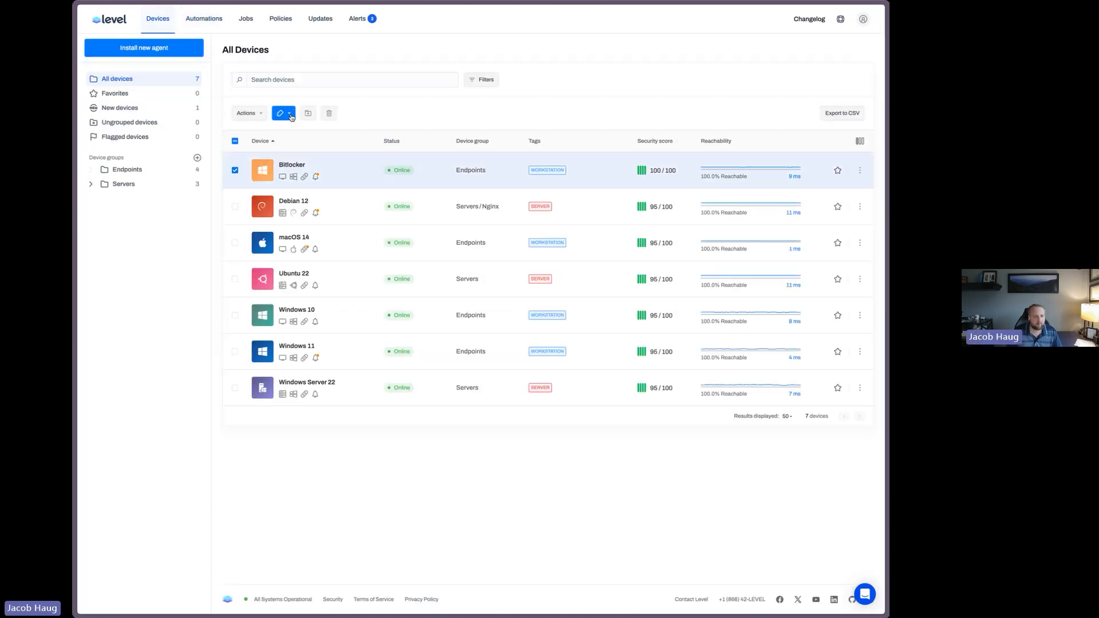
left_click(325, 150)
type("lost")
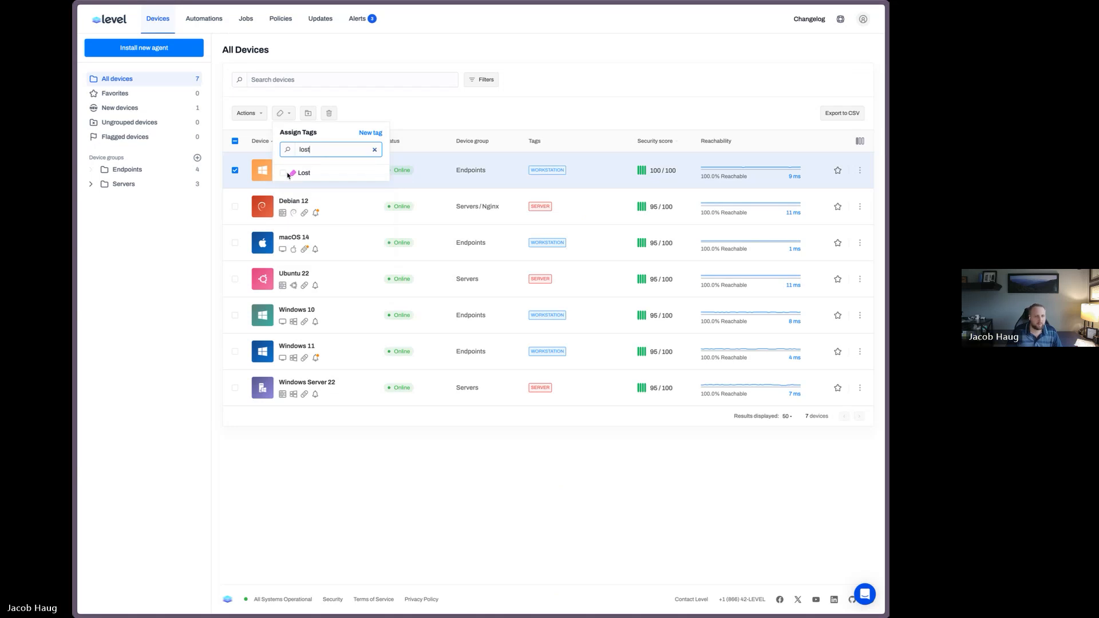
left_click(287, 174)
left_click(400, 129)
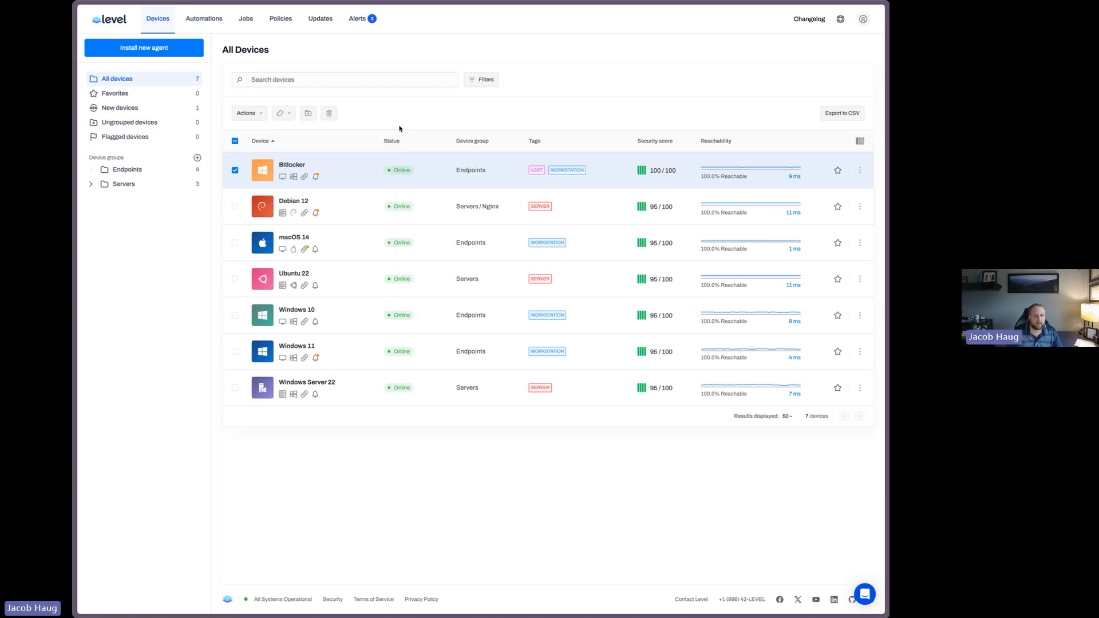
Open the Bitlocker device's automation runs
left_click(288, 168)
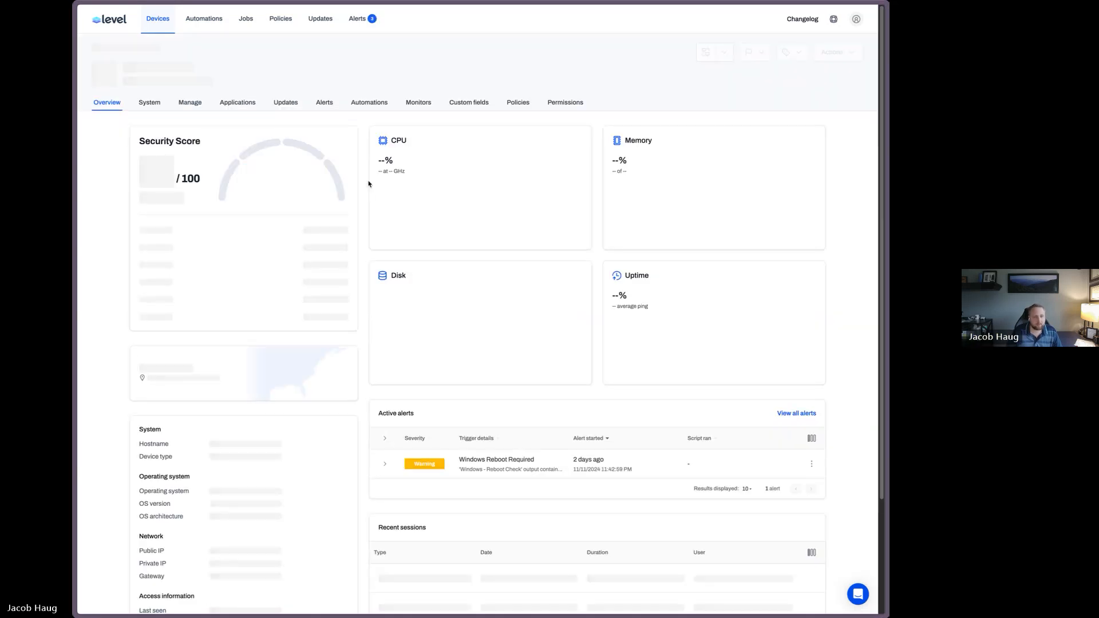
left_click(386, 102)
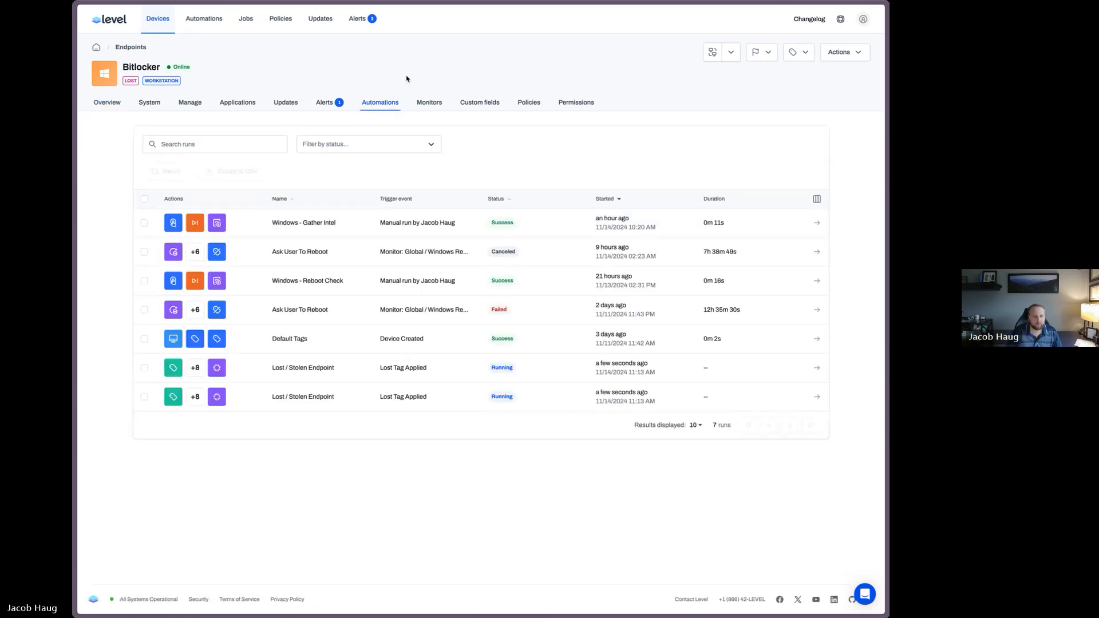
Sort the Bitlocker device's runs by start time, open the latest Lost / Stolen Endpoint run, and review its Windows - Gather Intel output
left_click(638, 199)
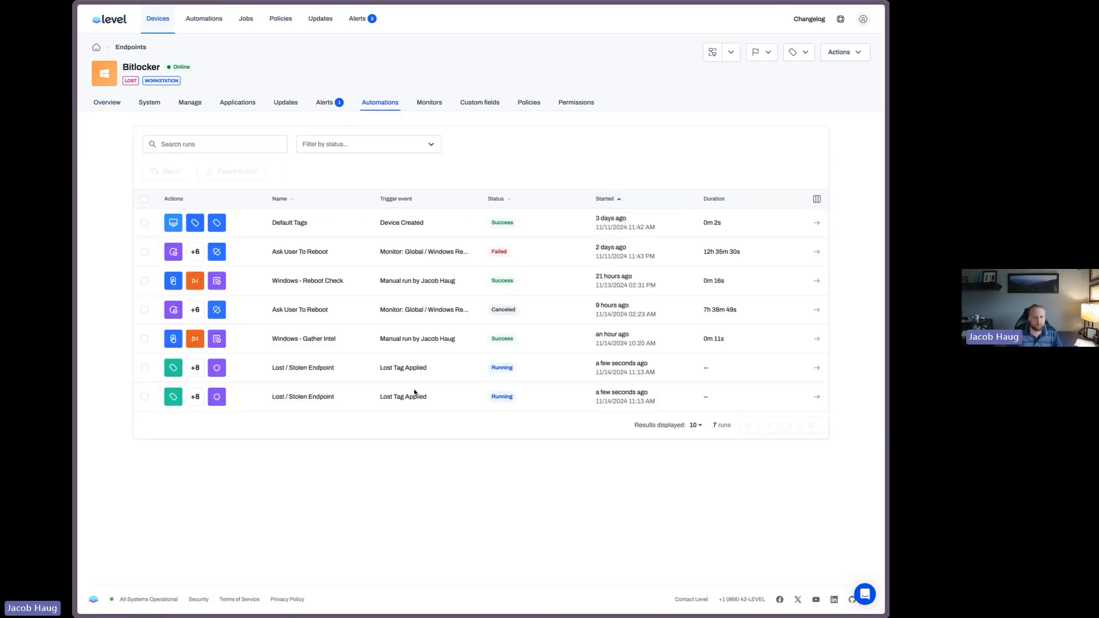
left_click(620, 199)
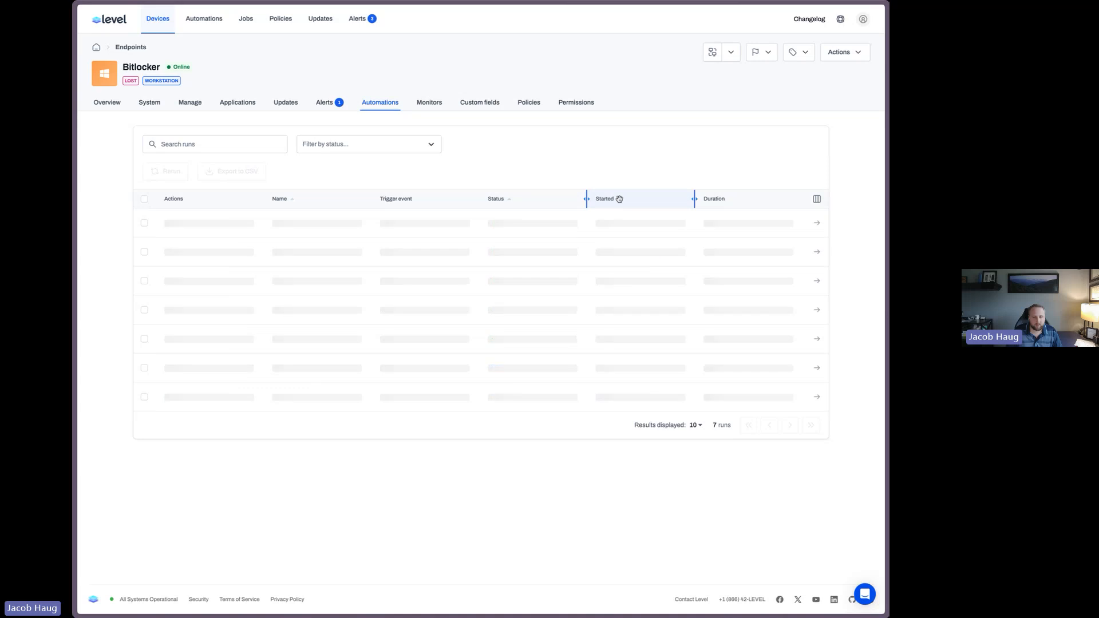
left_click(815, 224)
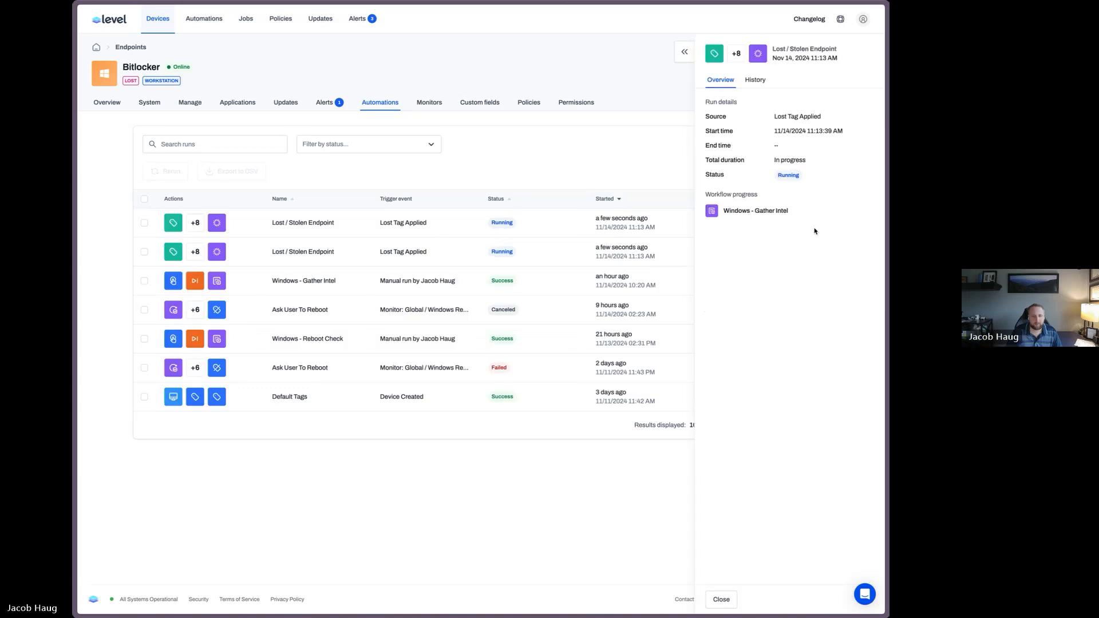
left_click(687, 211)
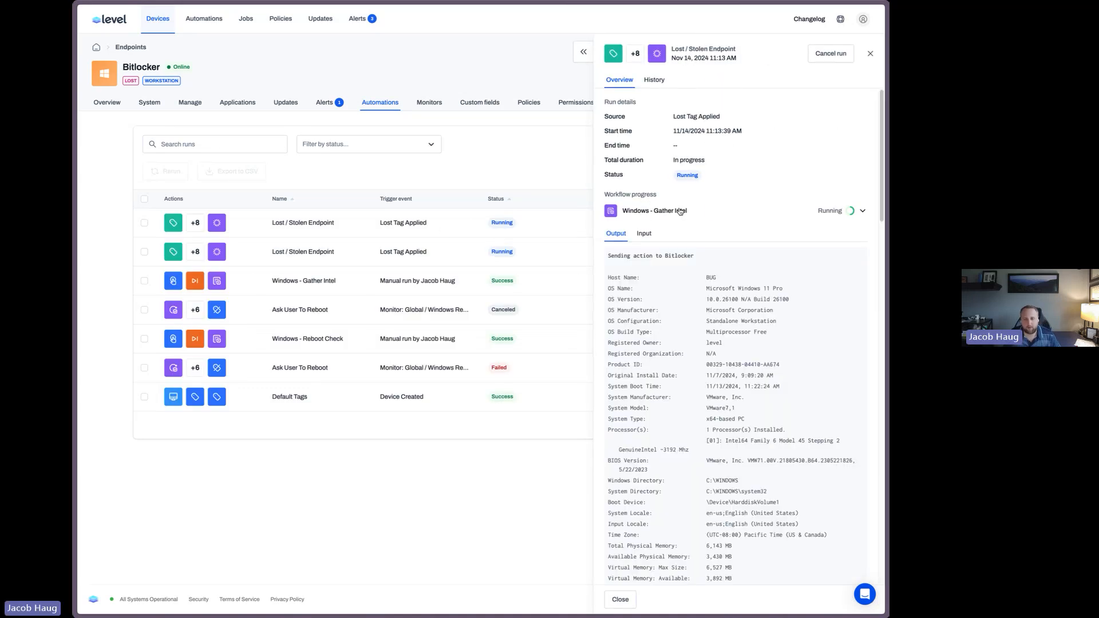
scroll(729, 304, "down", 10)
scroll(729, 304, "down", 15)
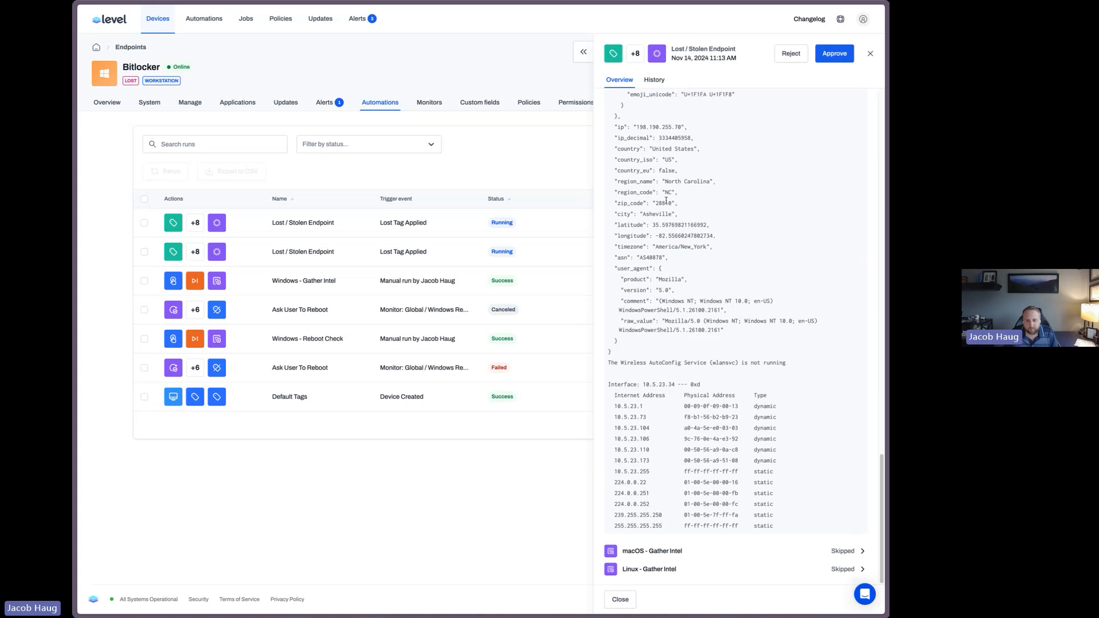
left_click_drag(653, 149, 703, 280)
left_click(704, 280)
scroll(704, 280, "down", 1)
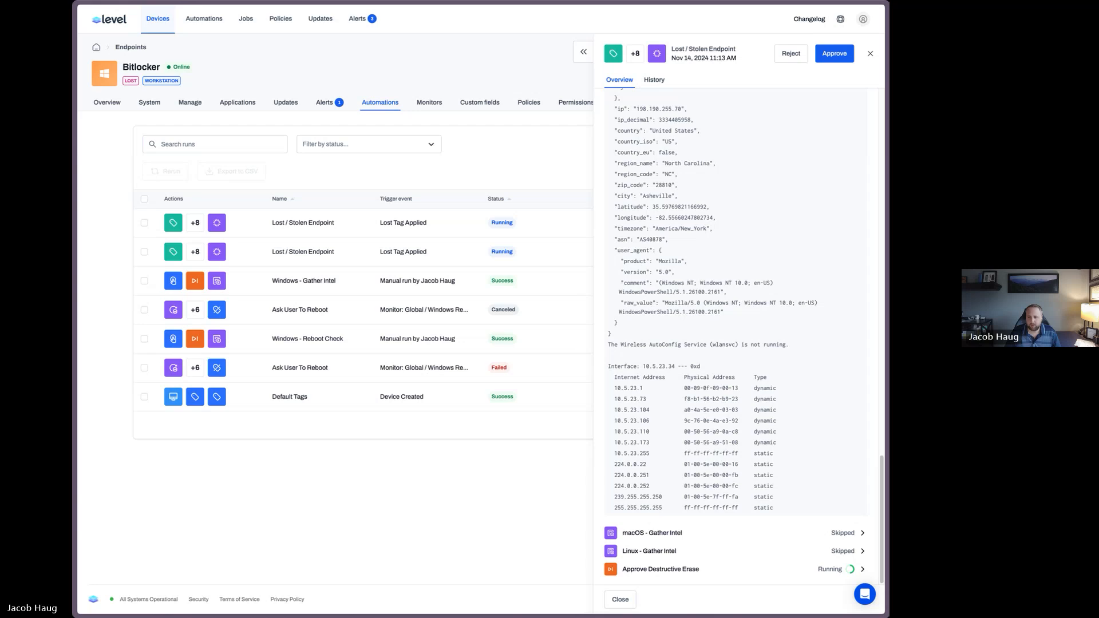
Open the Lost / Stolen Endpoint automation and review its triggers and action sequence
left_click(217, 26)
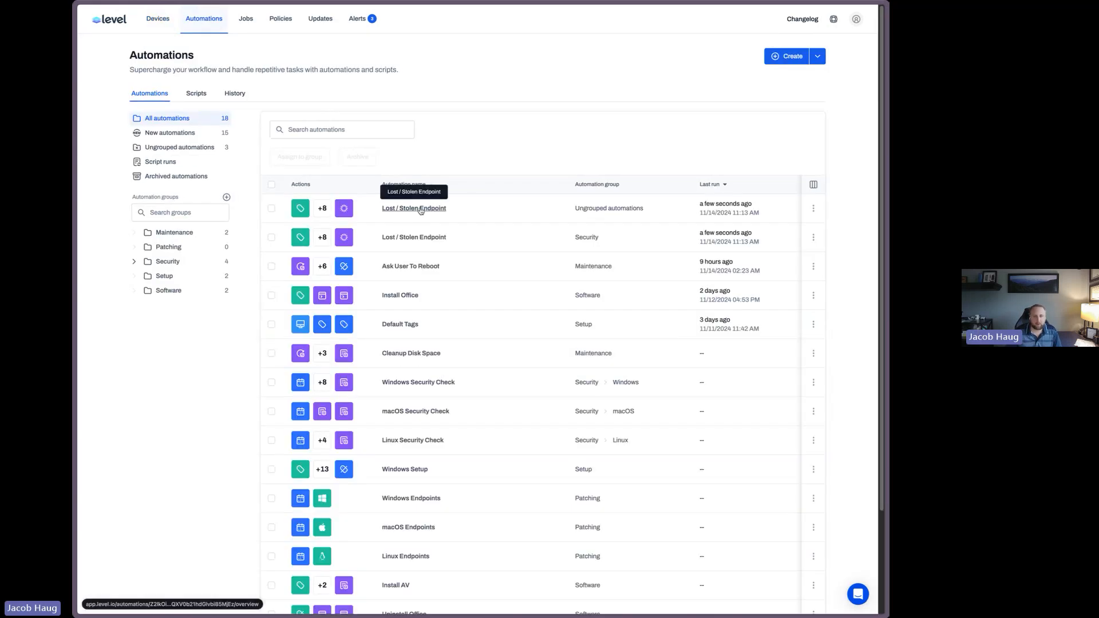
left_click(421, 211)
scroll(712, 284, "down", 5)
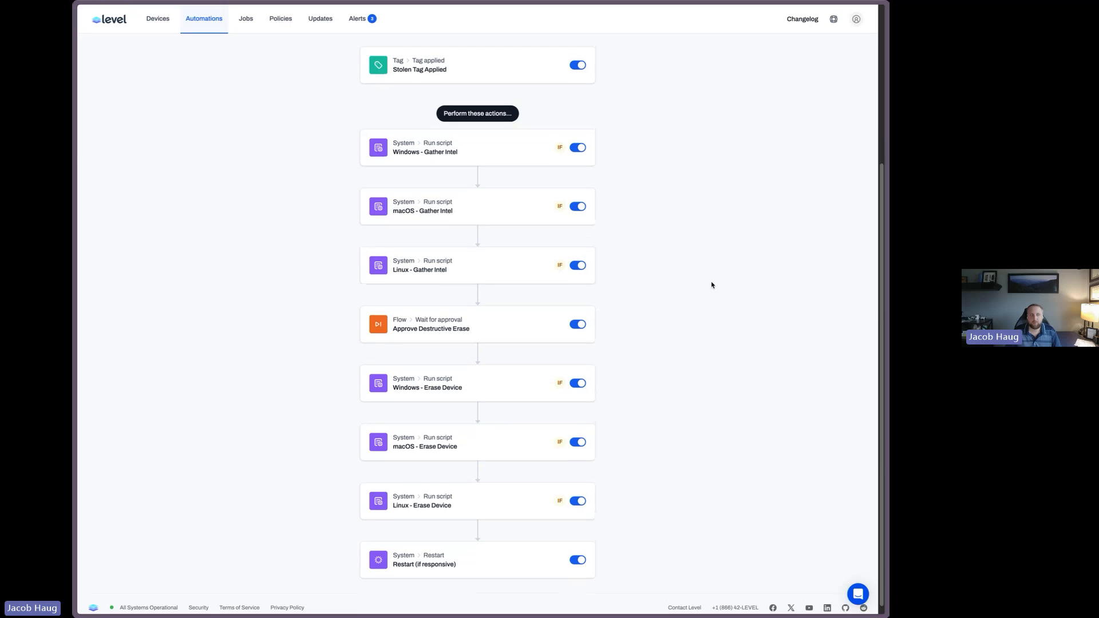
scroll(712, 285, "up", 4)
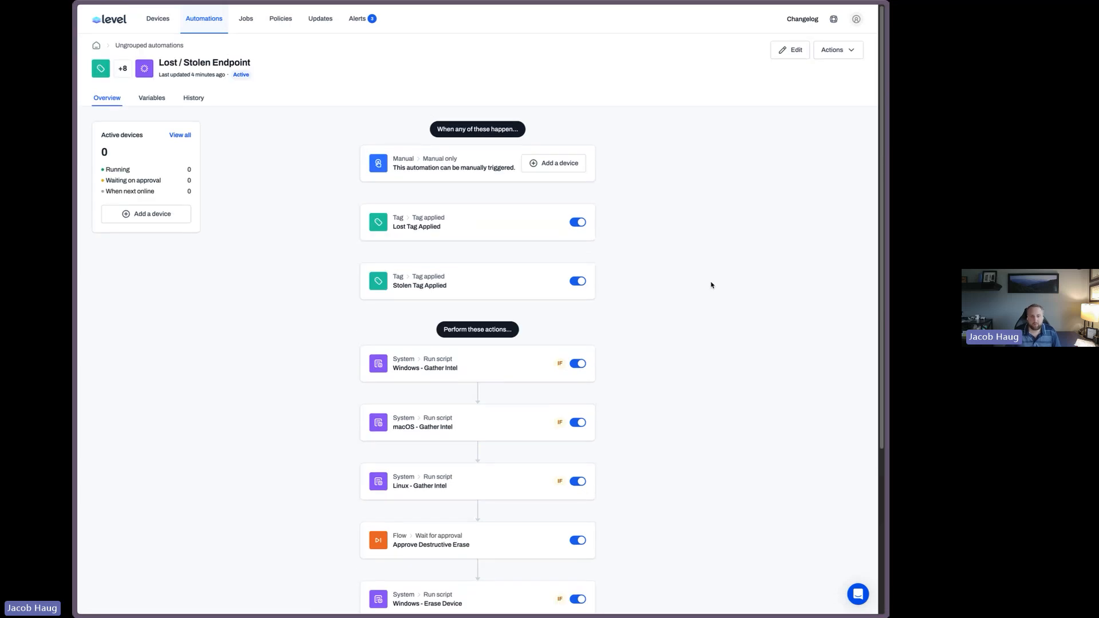
Apply the Office tag to the Windows 10 and Windows 11 devices in the device list
left_click(162, 19)
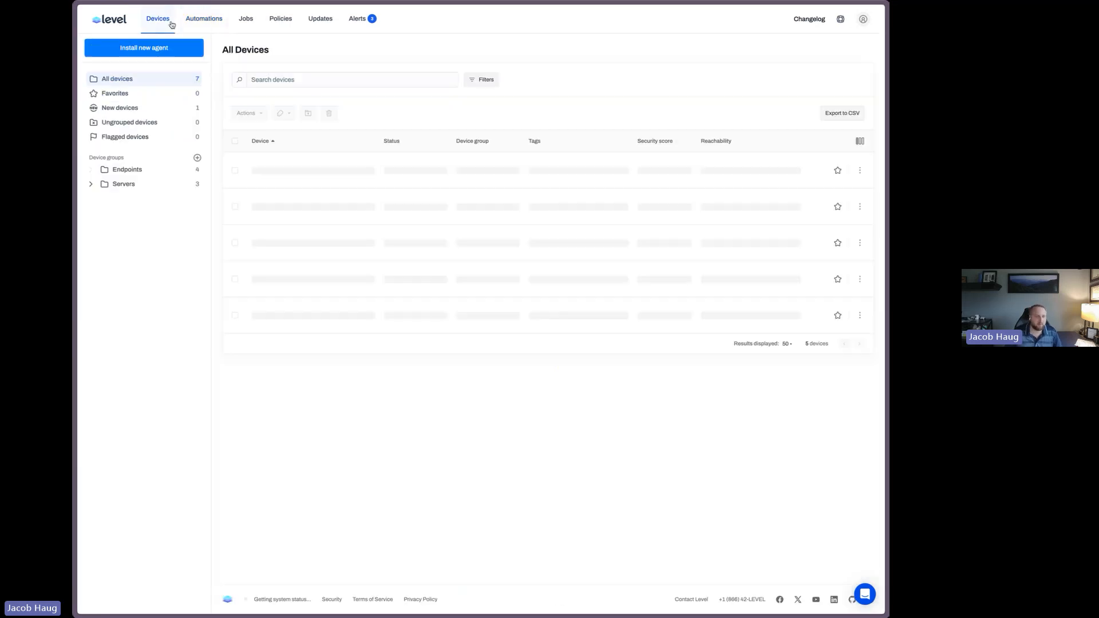
left_click(235, 171)
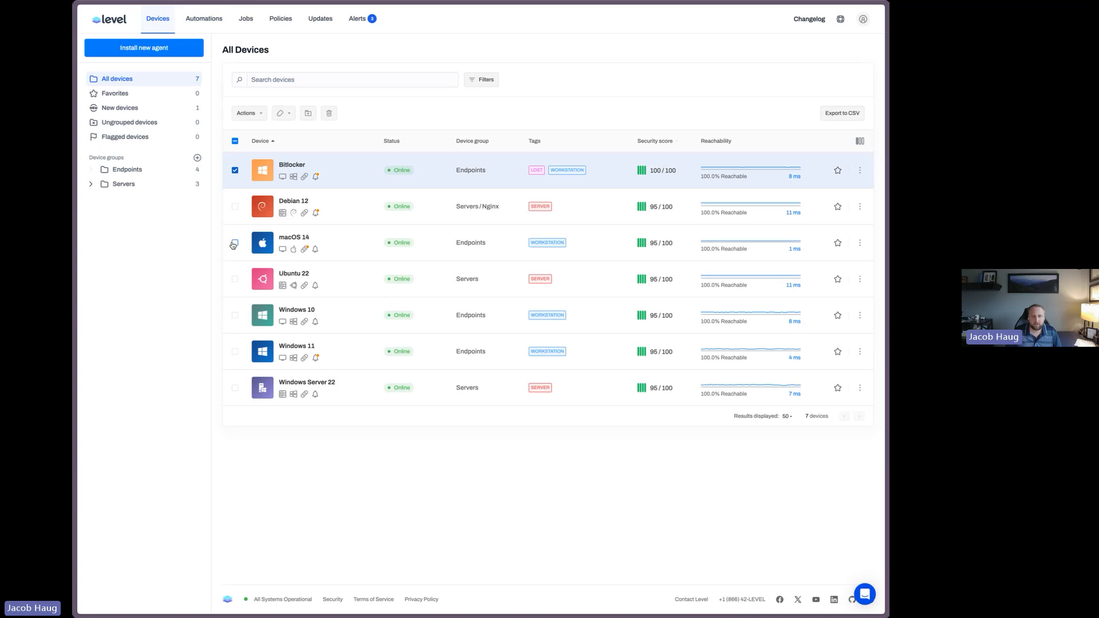
left_click(235, 170)
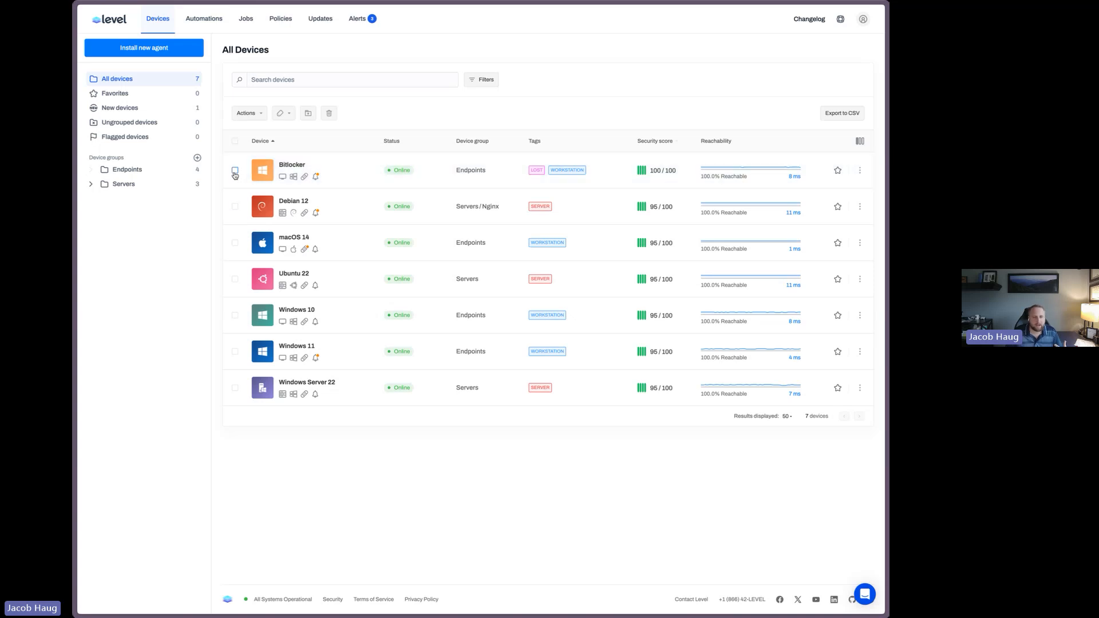
left_click(236, 316)
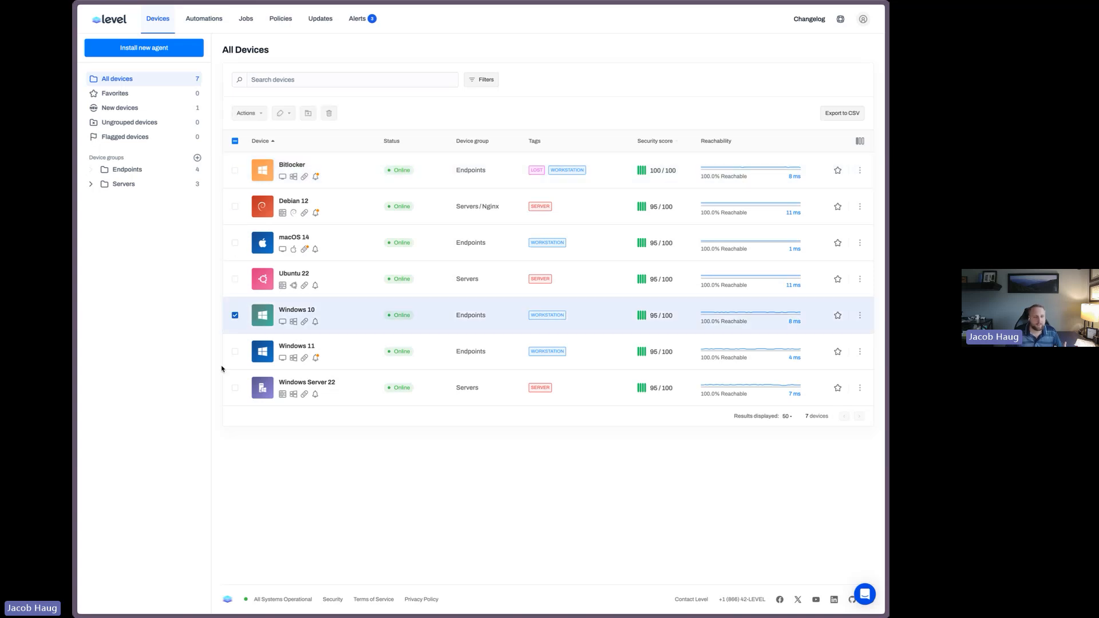
left_click(235, 353)
left_click(282, 112)
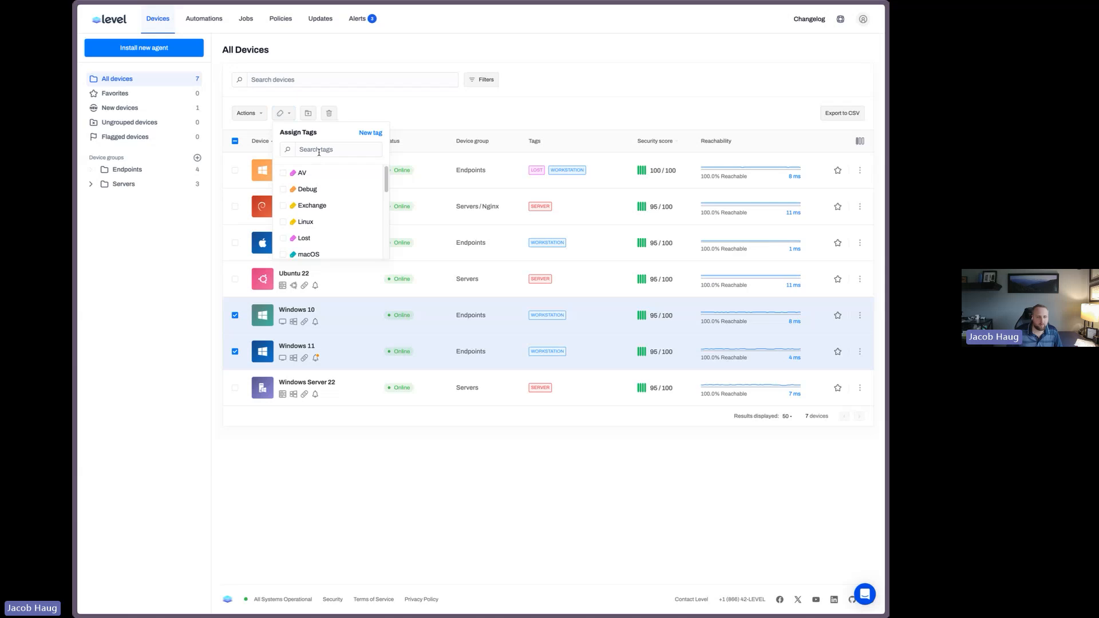
left_click(319, 150)
type("offi")
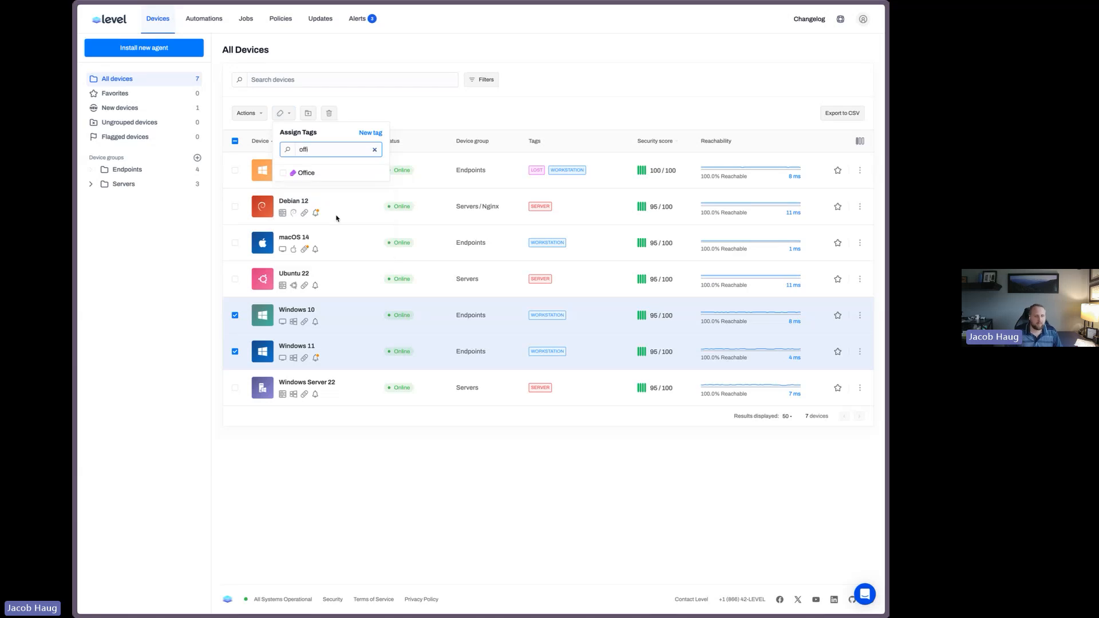
left_click(283, 173)
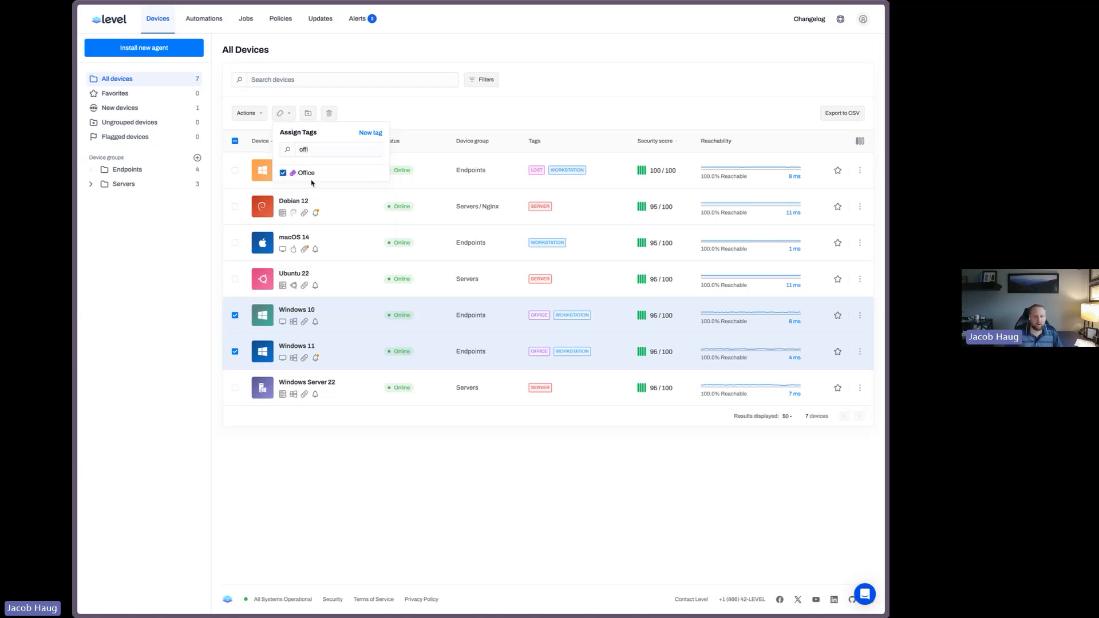
left_click(441, 123)
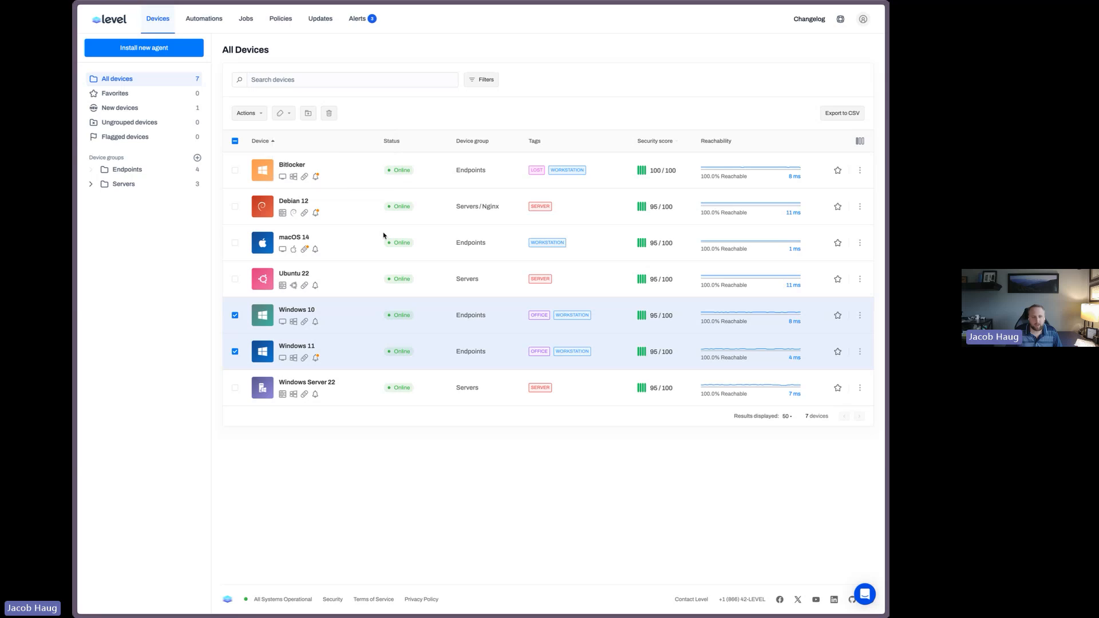
Open the Windows 10 device's automation runs and view the running Install Office run's output
left_click(298, 312)
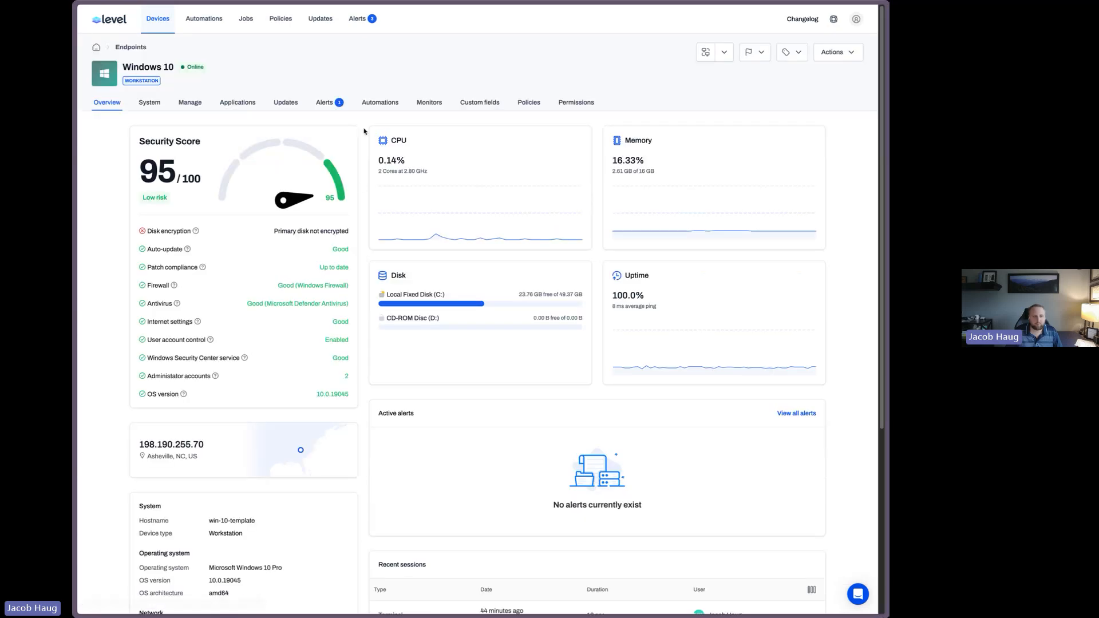
left_click(391, 106)
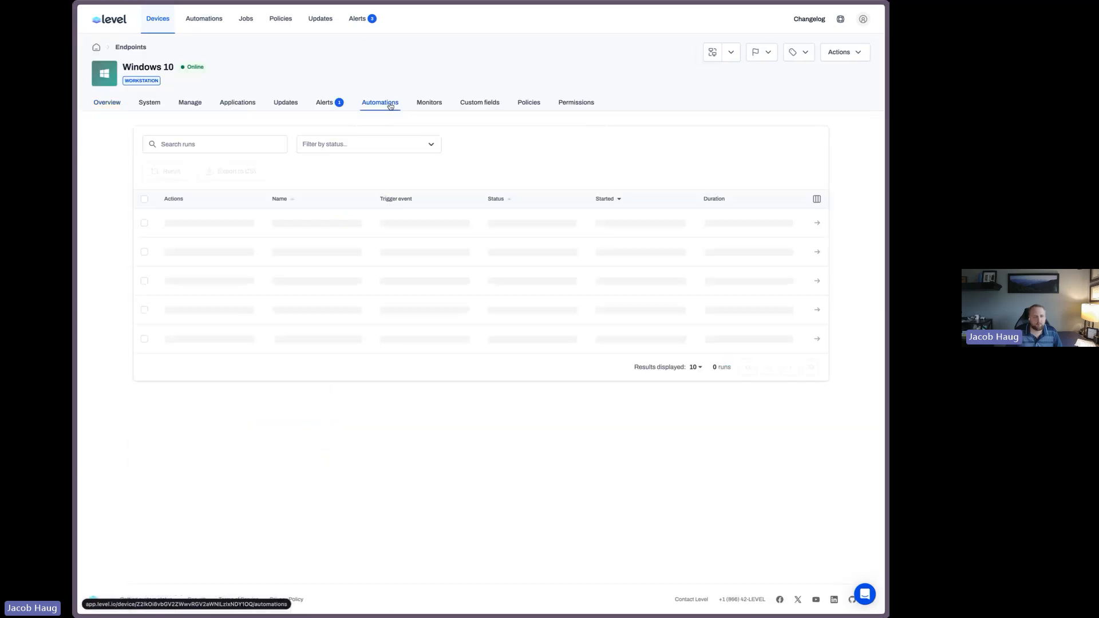
left_click_drag(285, 223, 342, 225)
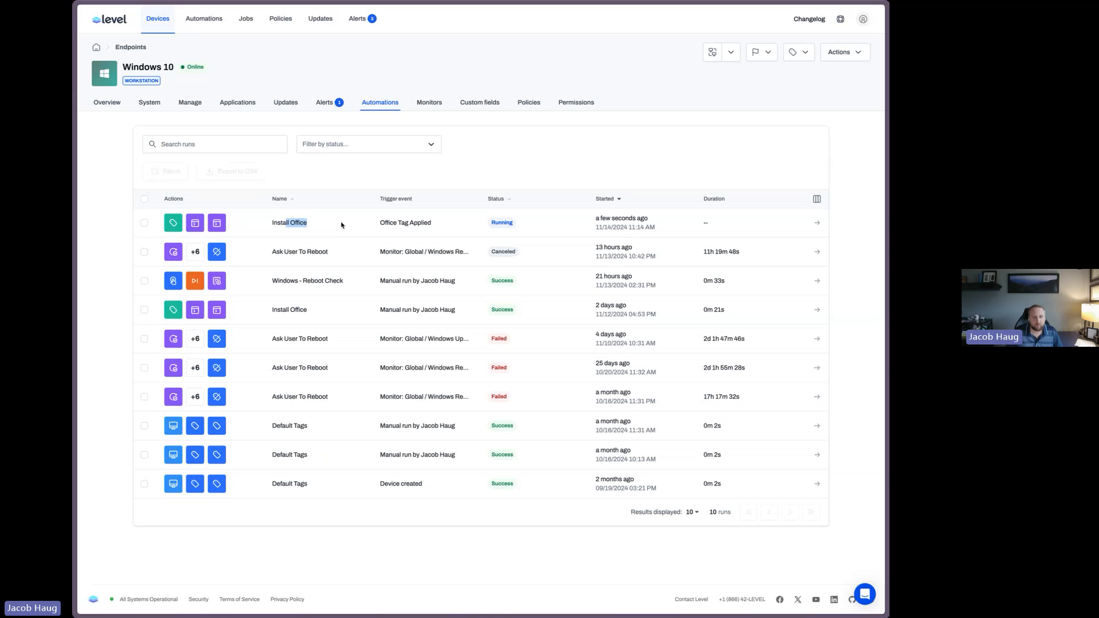
left_click(817, 222)
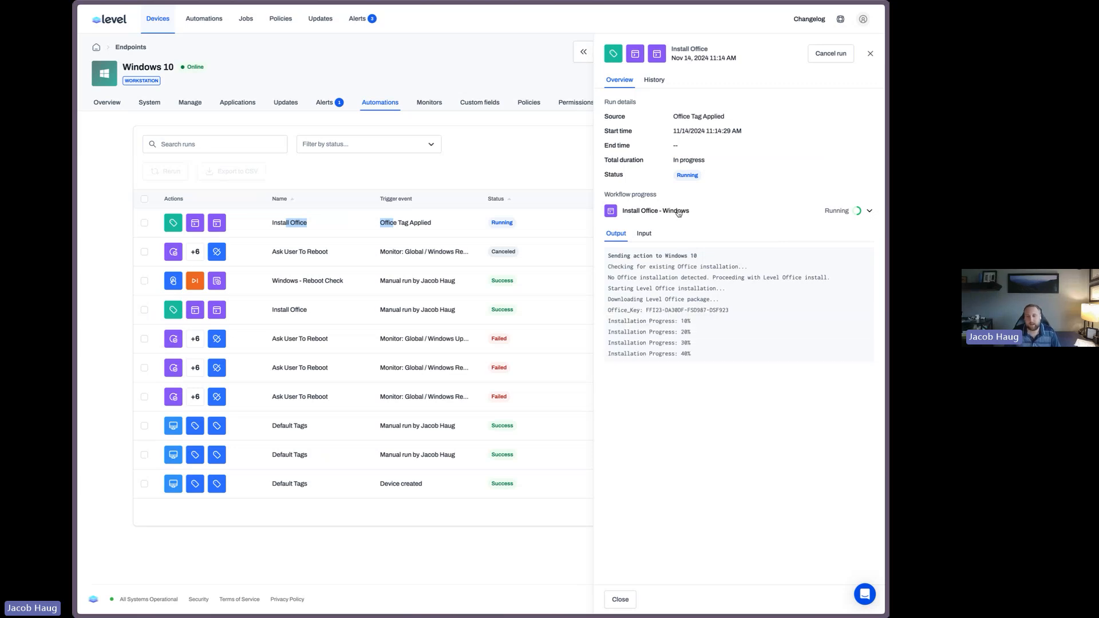
left_click(872, 53)
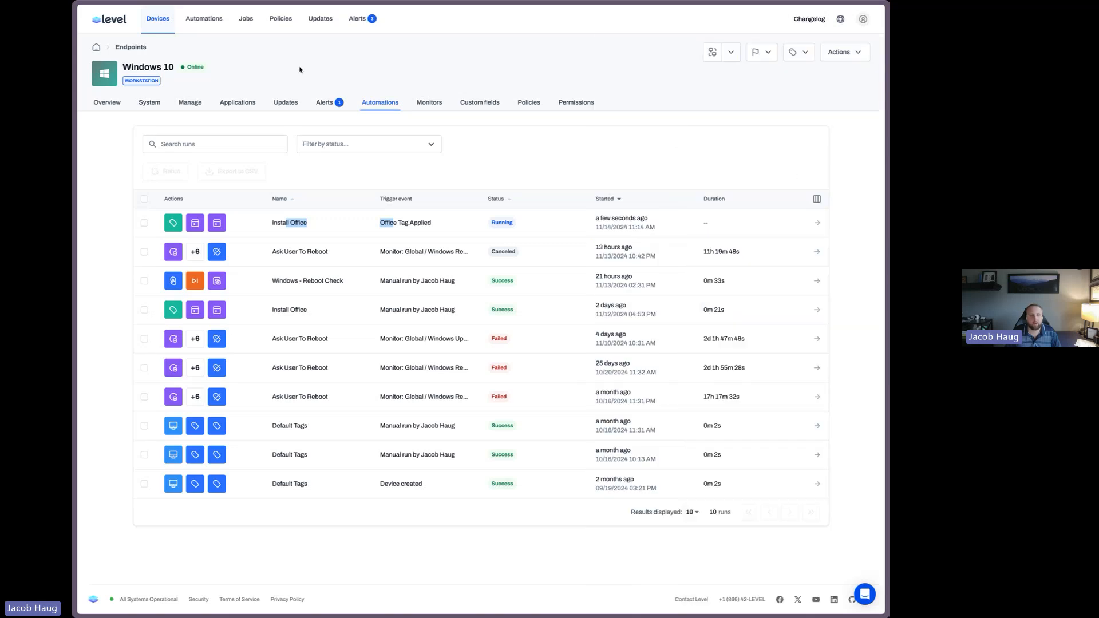
Search automations for securit and inspect the Windows Security Check automation's weekly schedule trigger in edit mode without changes
left_click(158, 19)
left_click(202, 20)
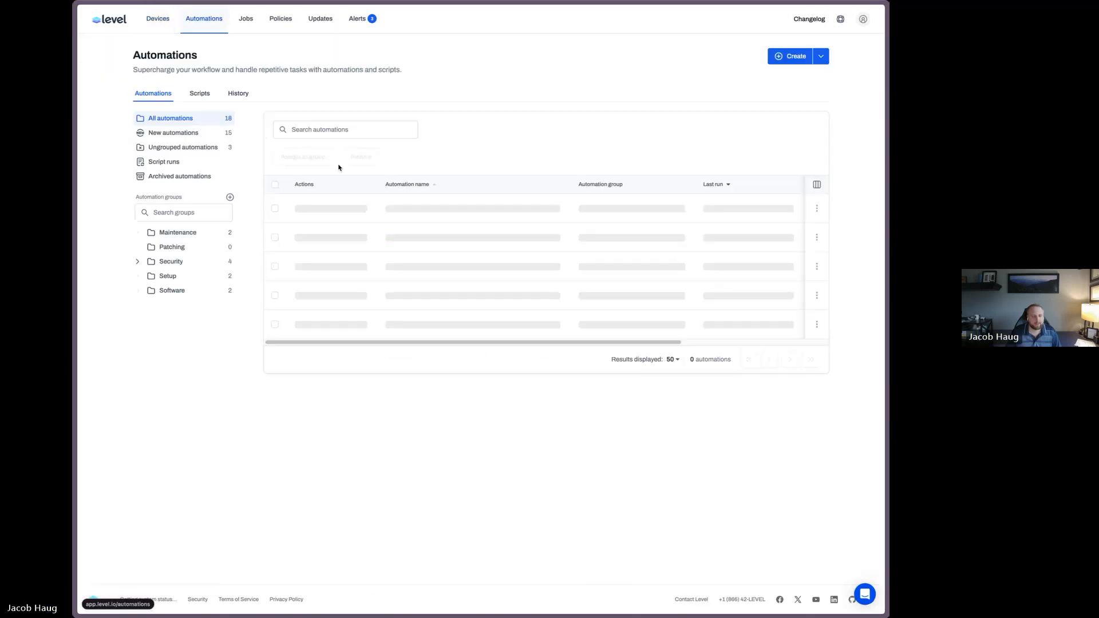
left_click(350, 130)
type("securit")
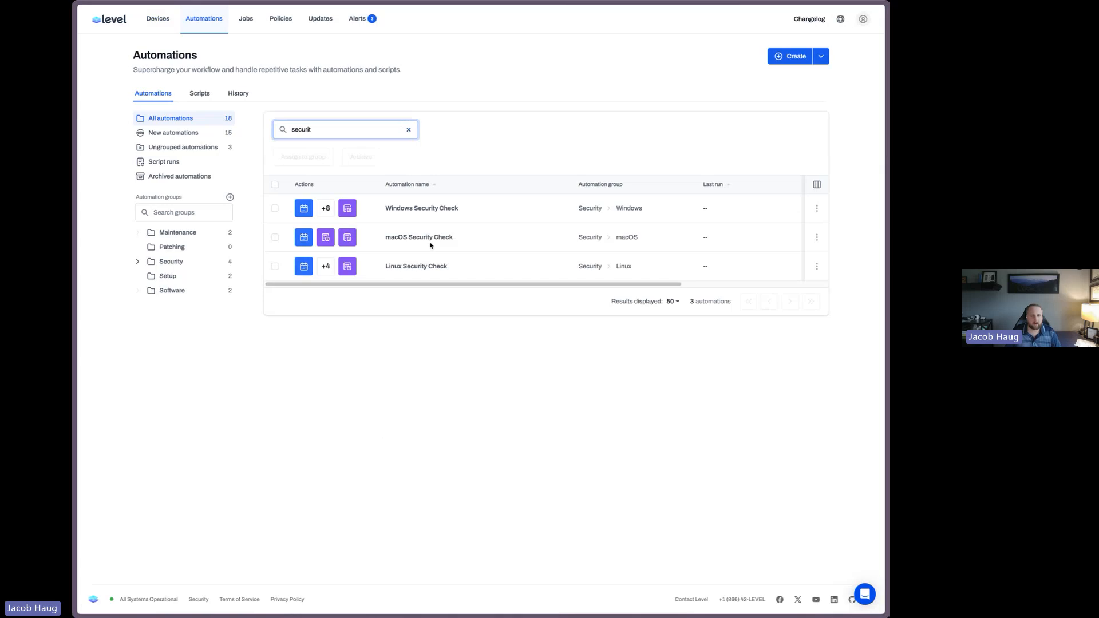
left_click(434, 209)
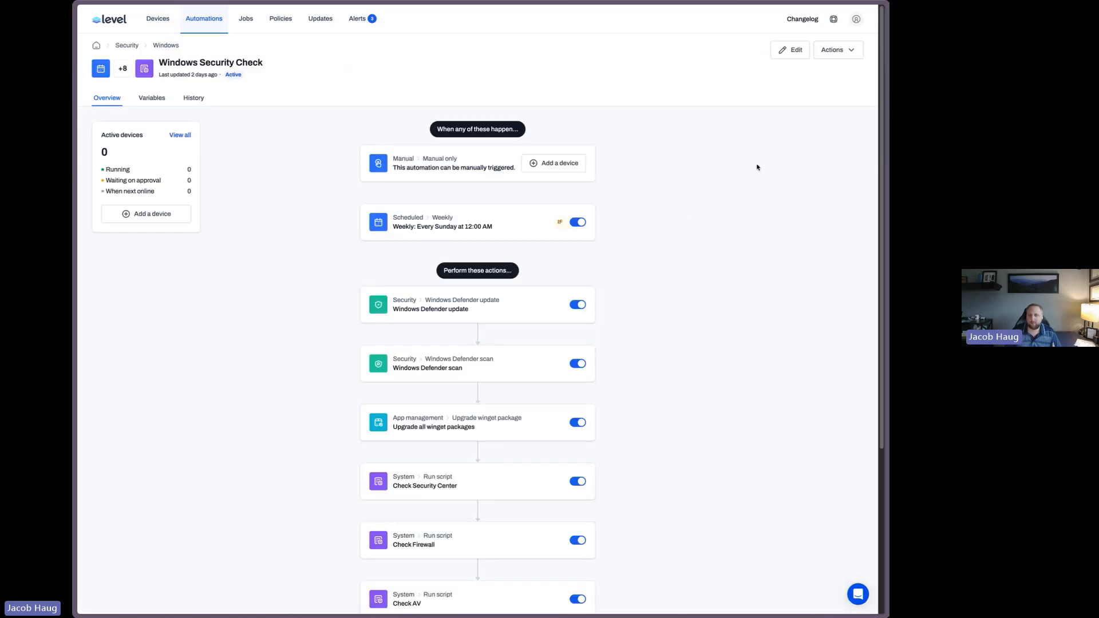
left_click(792, 49)
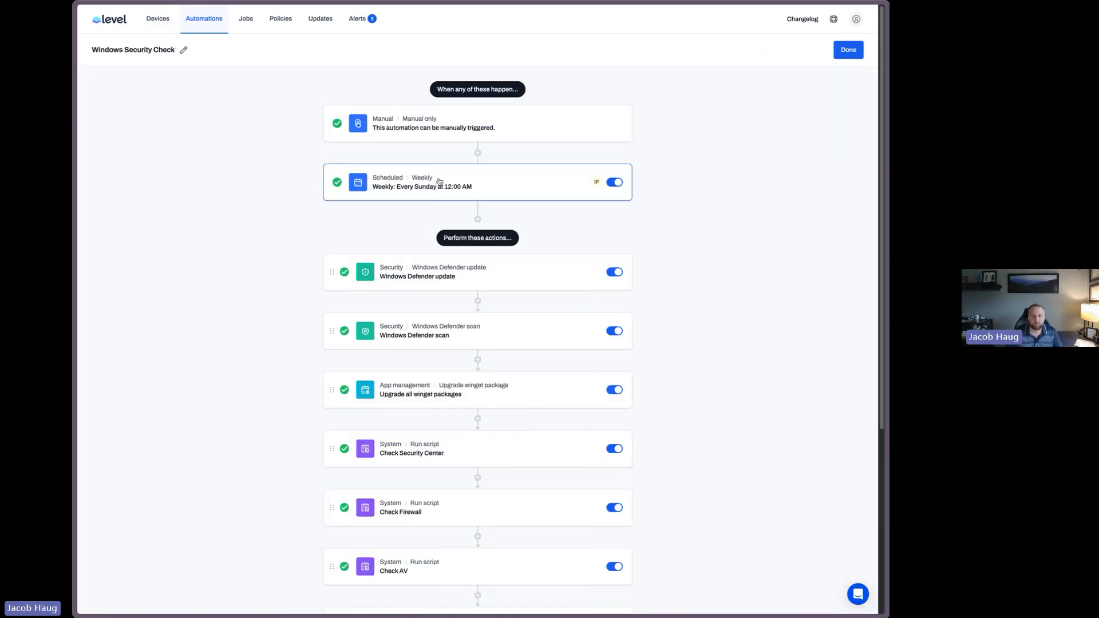
left_click(440, 181)
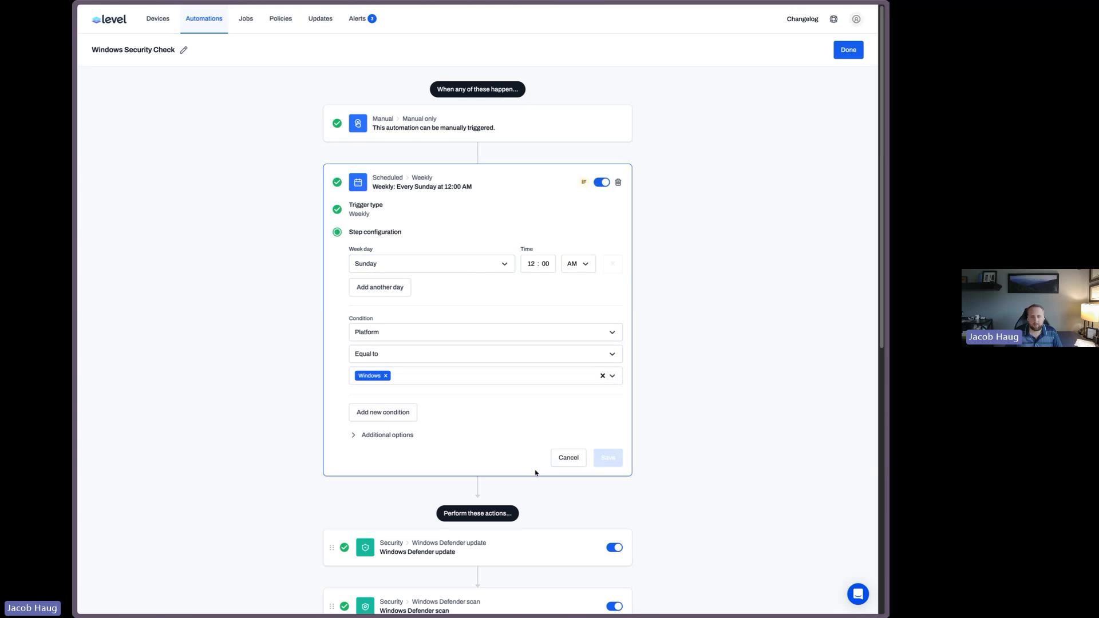
left_click(556, 465)
scroll(729, 287, "down", 3)
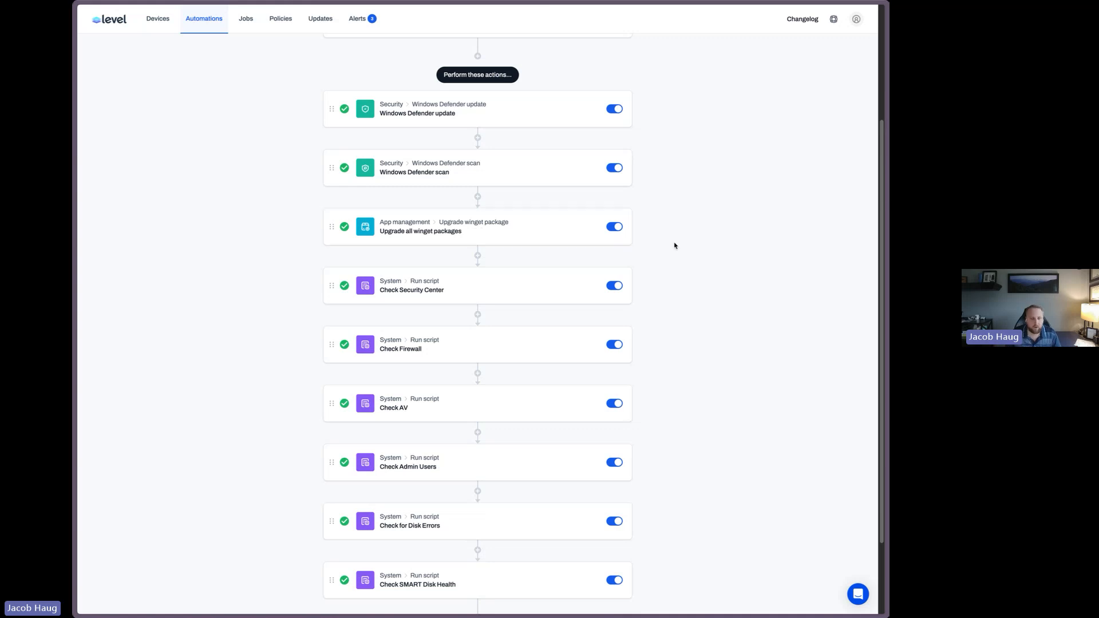
scroll(675, 242, "down", 3)
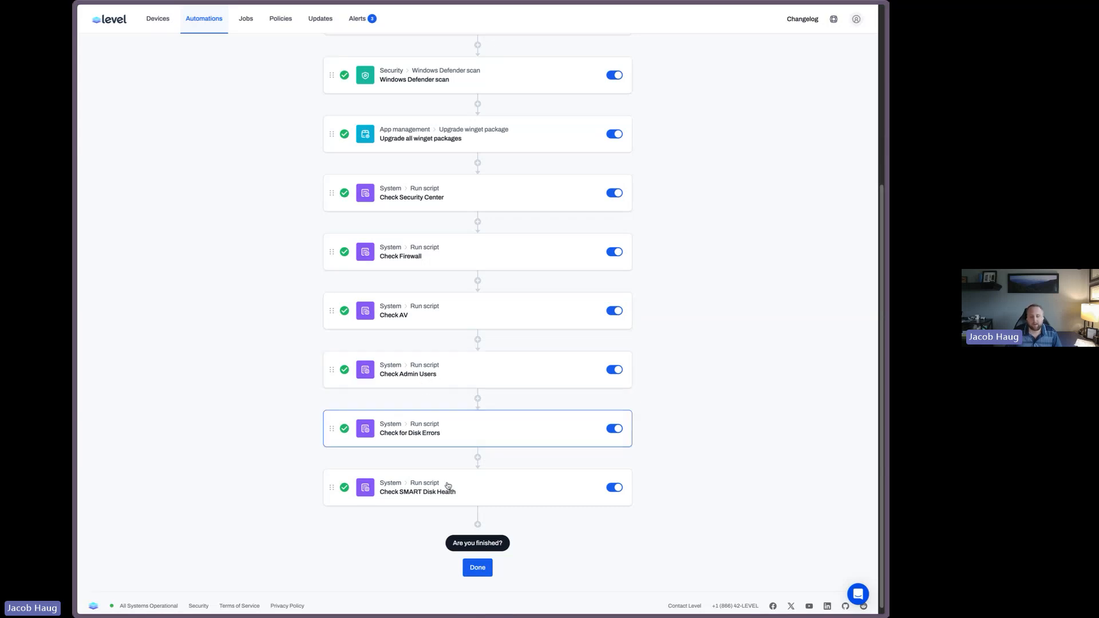
scroll(744, 372, "up", 5)
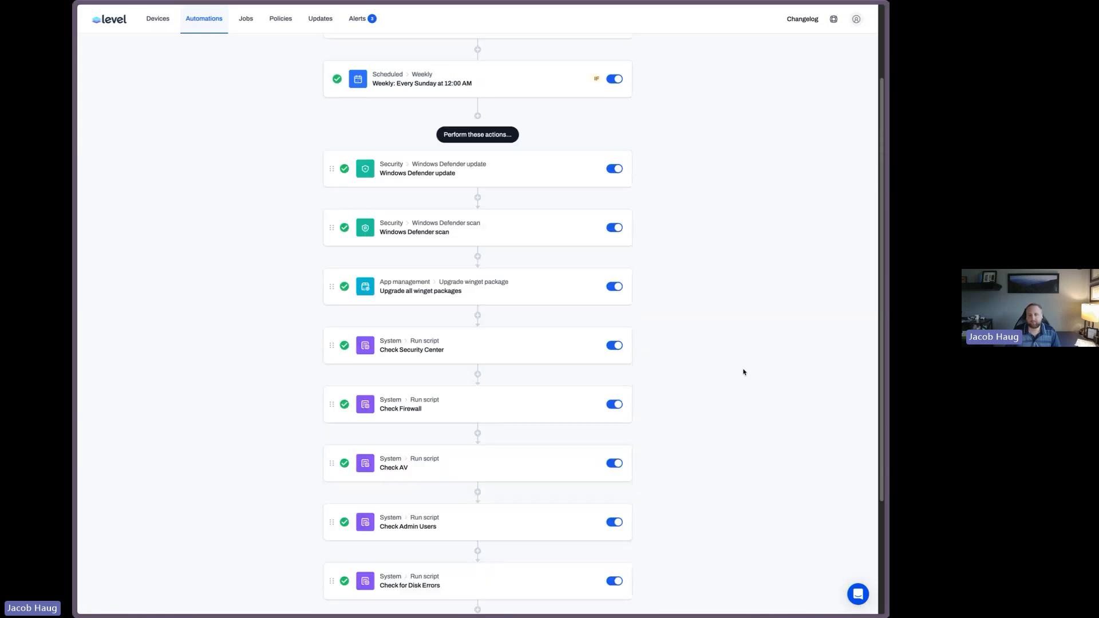
left_click(848, 50)
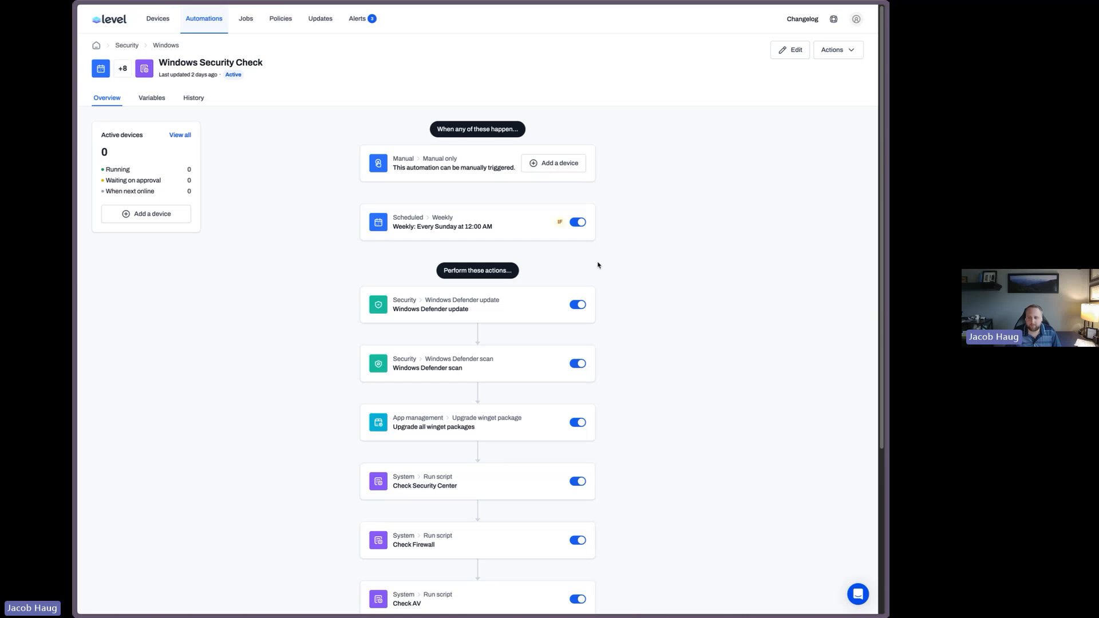
Search automations for setup and open the Windows Setup automation
left_click(187, 20)
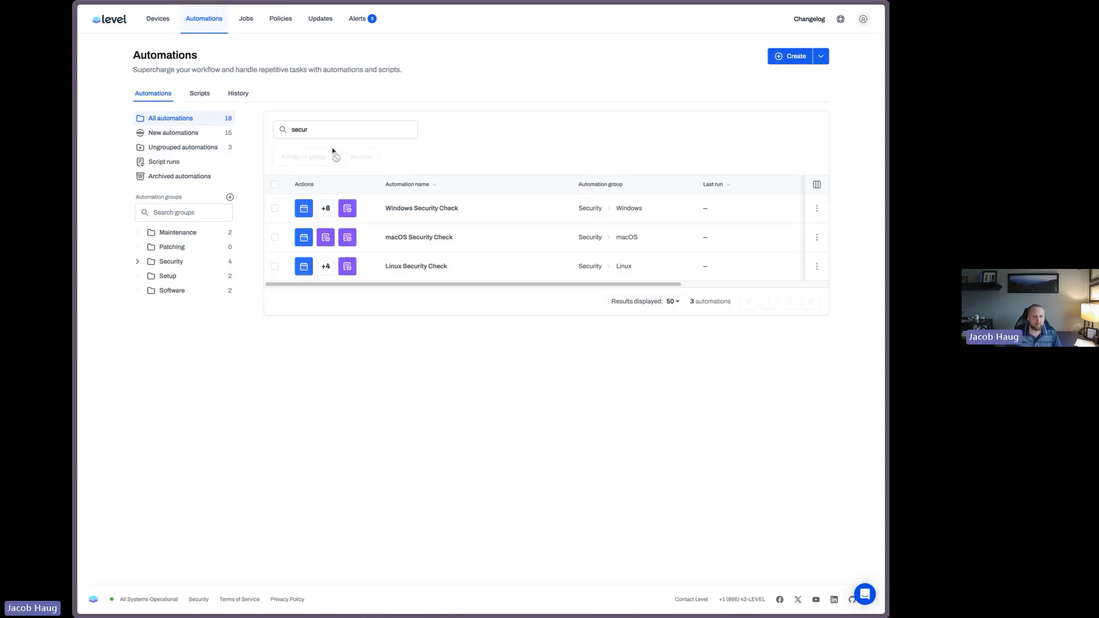
double_click(329, 128)
type("setup")
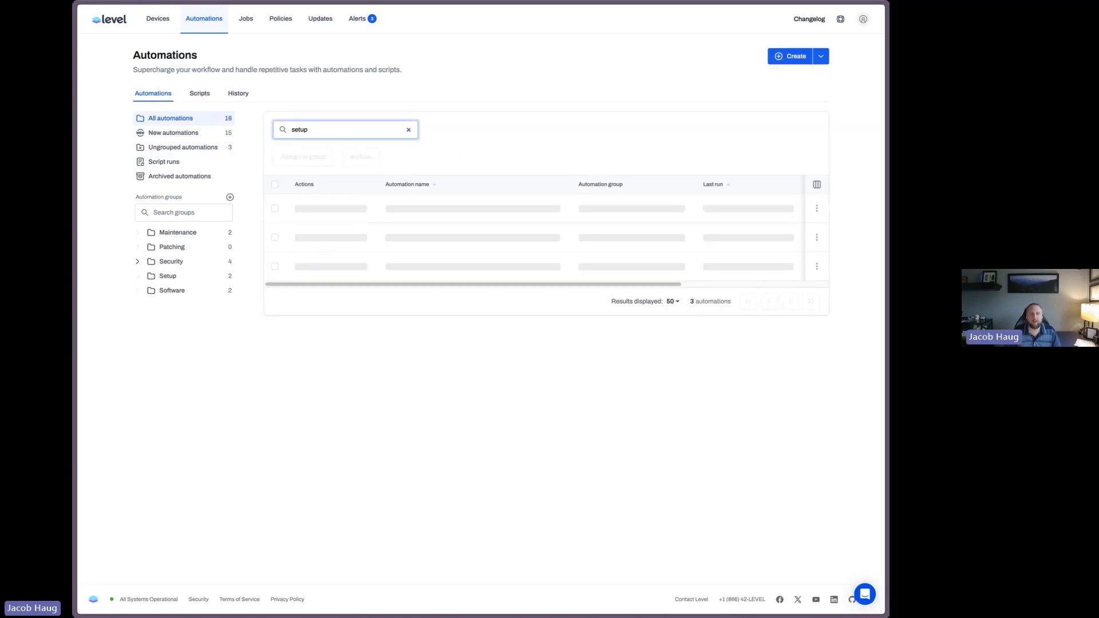
left_click(408, 209)
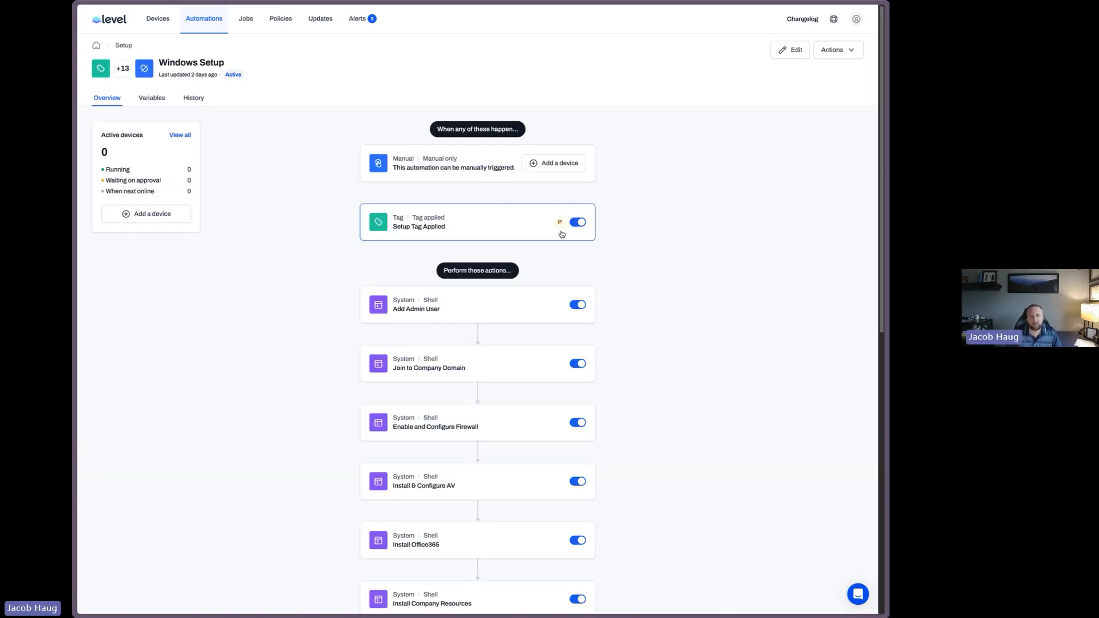
Review the Windows Setup automation's tag trigger and full action sequence in edit mode, leaving without changes
left_click(798, 55)
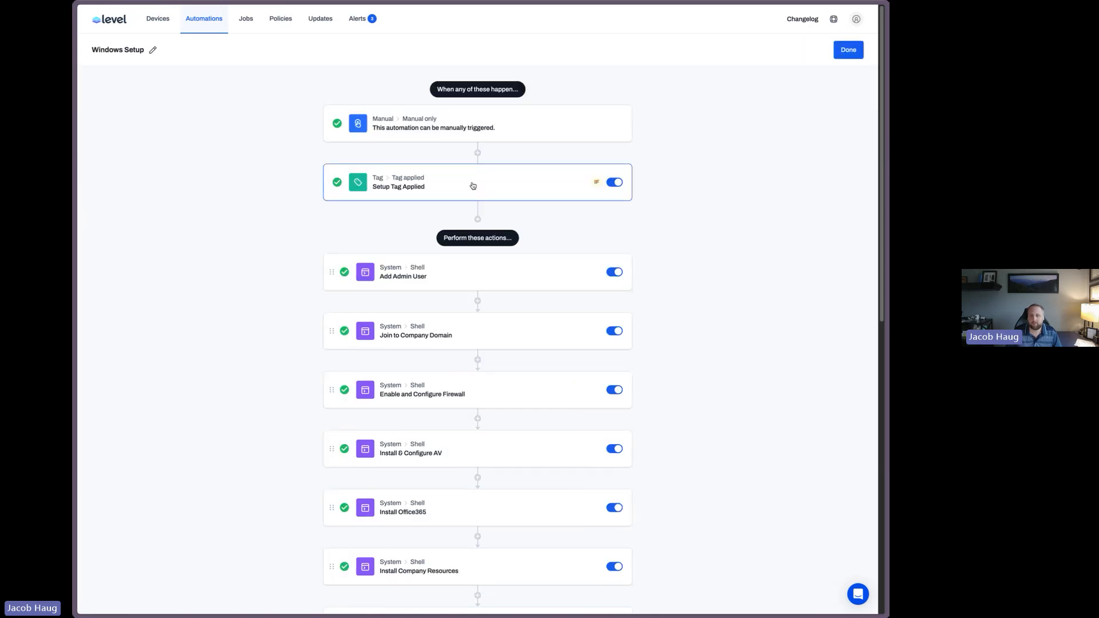
scroll(835, 130, "down", 5)
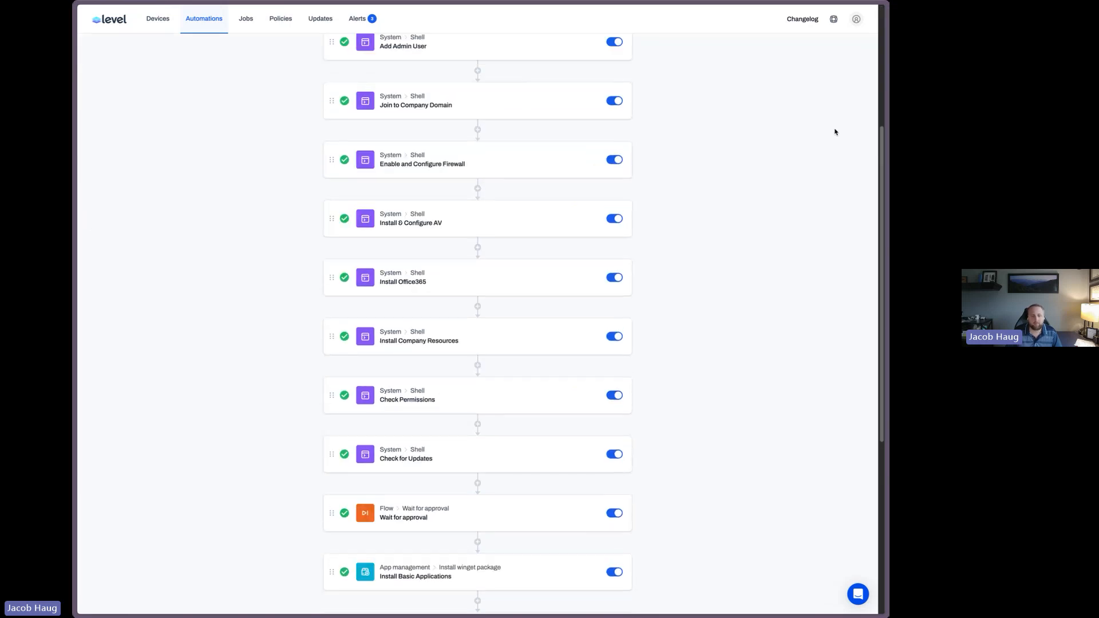
scroll(834, 132, "down", 5)
scroll(834, 132, "up", 8)
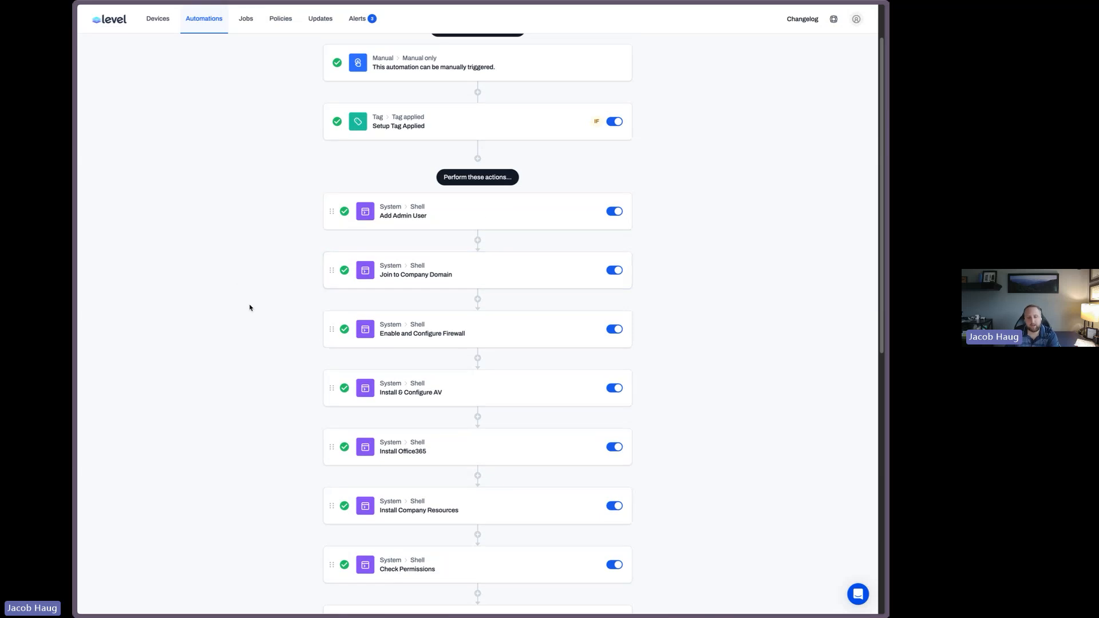
scroll(250, 308, "down", 2)
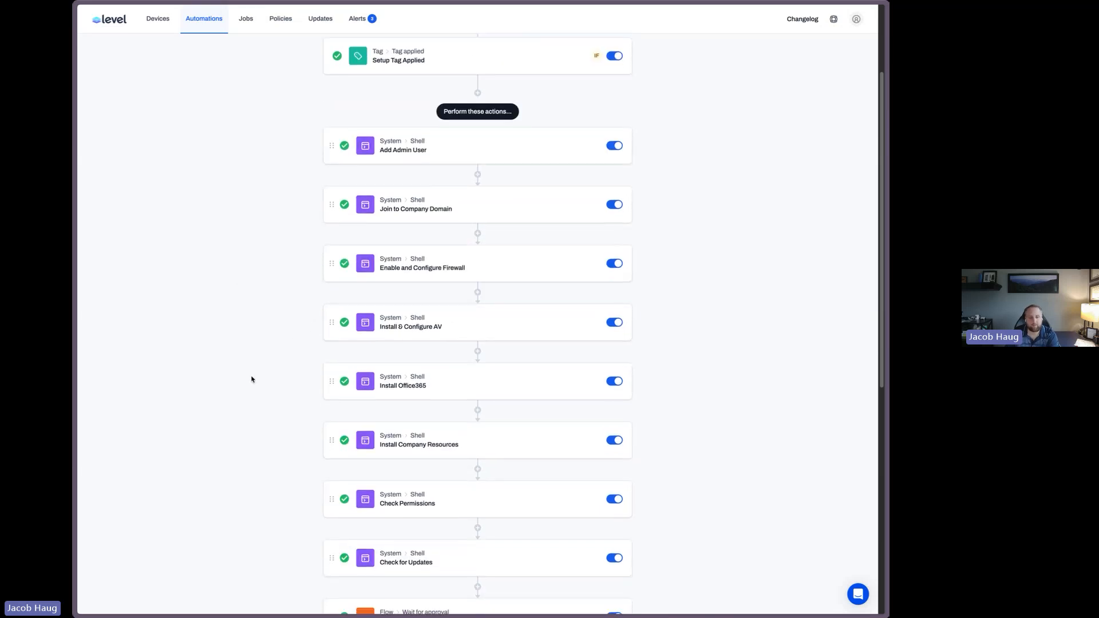
scroll(208, 355, "down", 8)
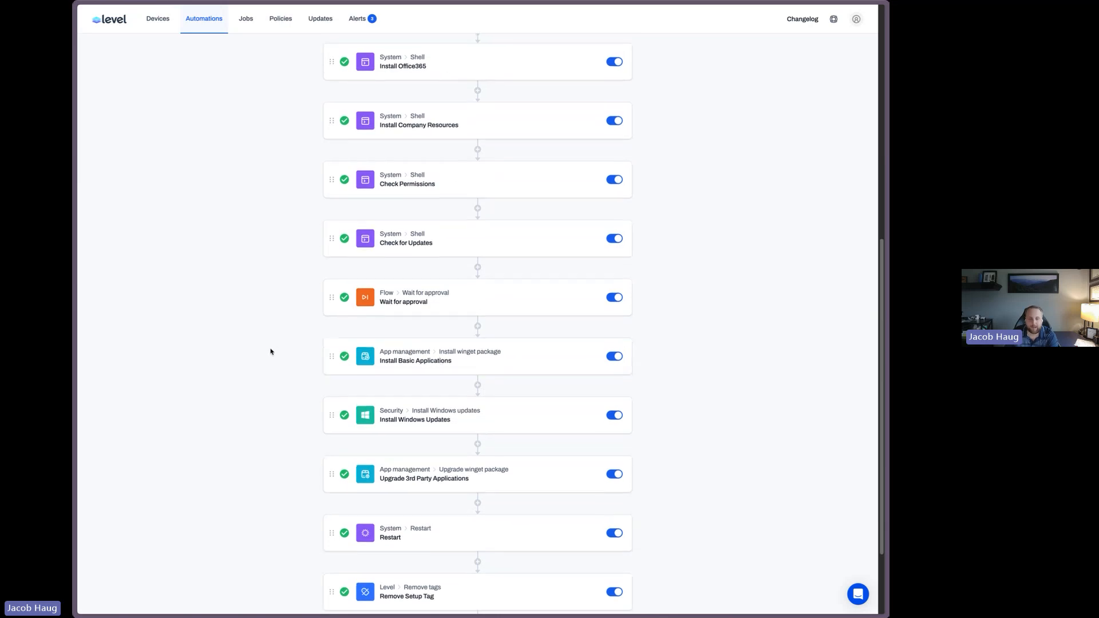
scroll(271, 351, "down", 2)
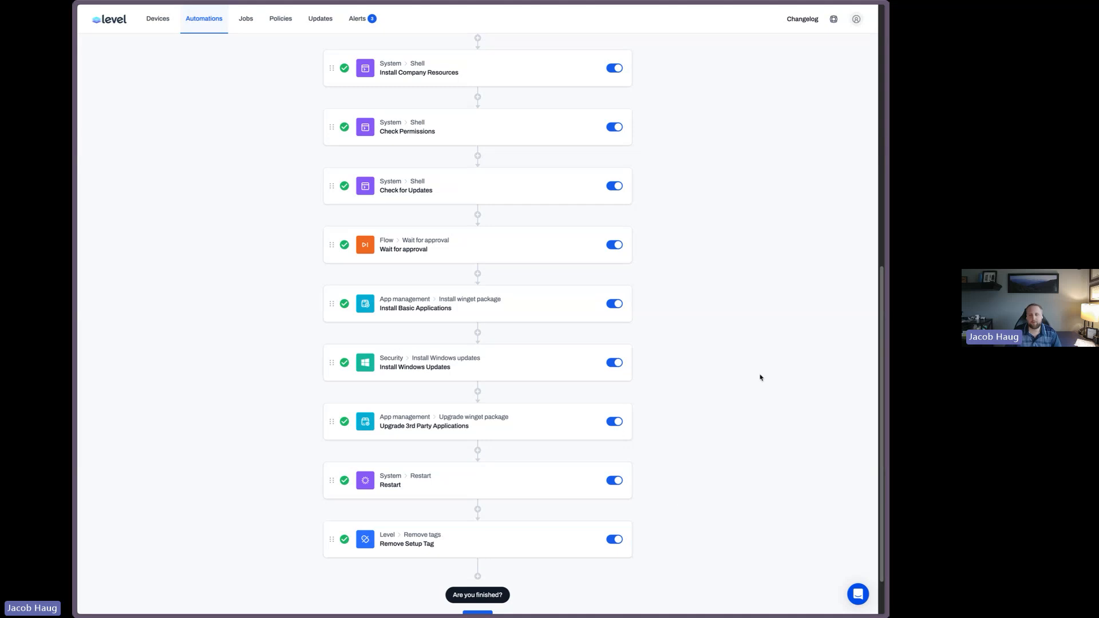
scroll(761, 377, "up", 3)
scroll(761, 377, "up", 5)
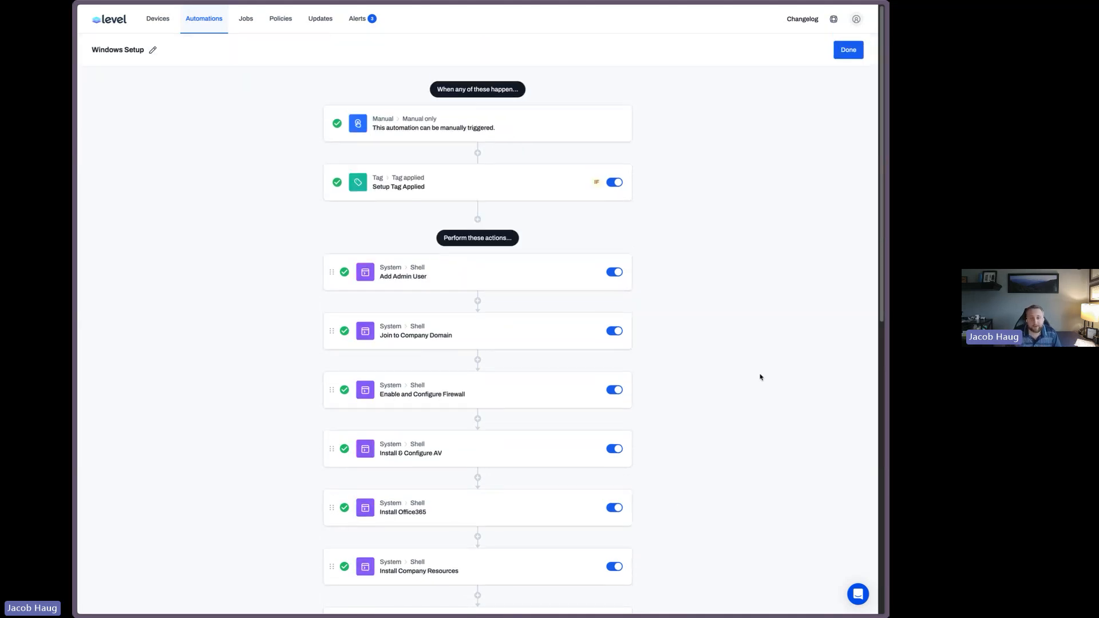
left_click(852, 55)
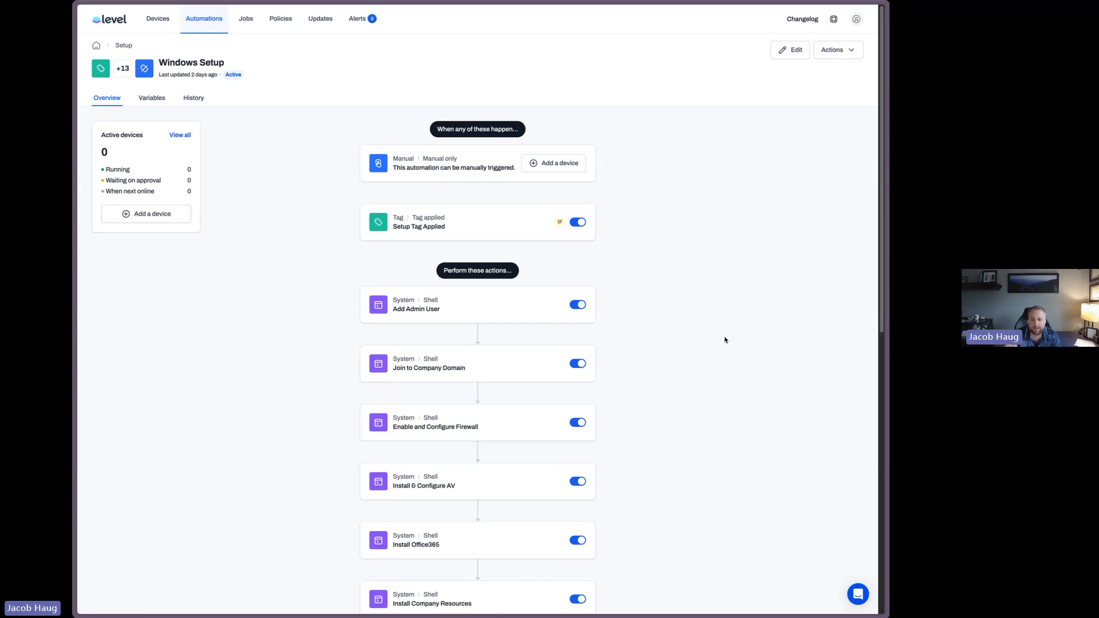
Return to automations, search for default, and open the Default Tags automation
scroll(732, 335, "down", 2)
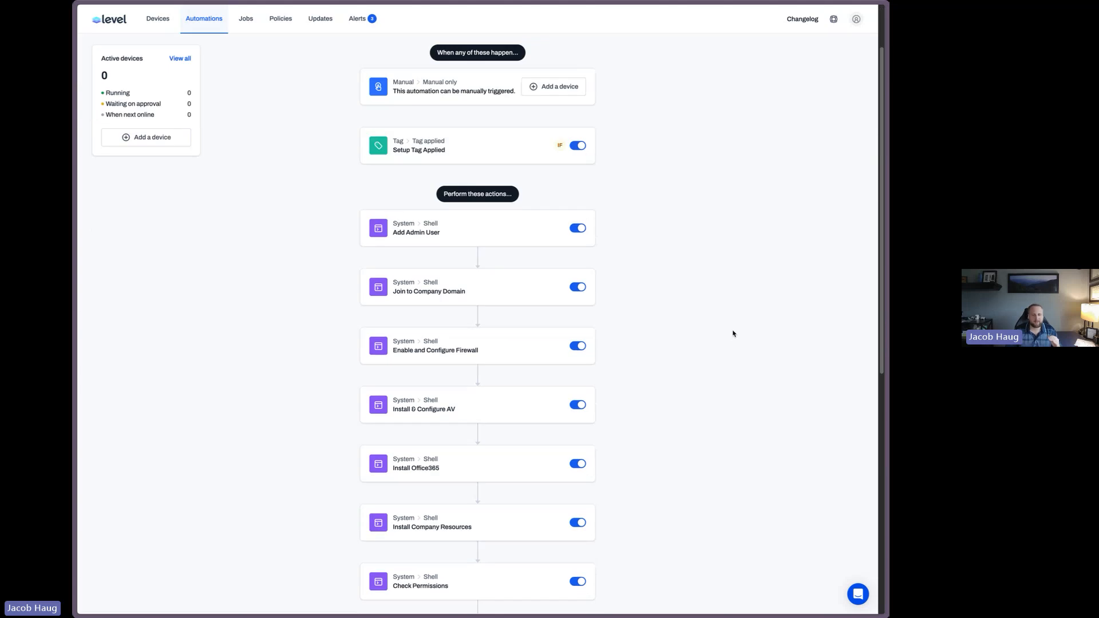
scroll(733, 336, "up", 2)
left_click(197, 15)
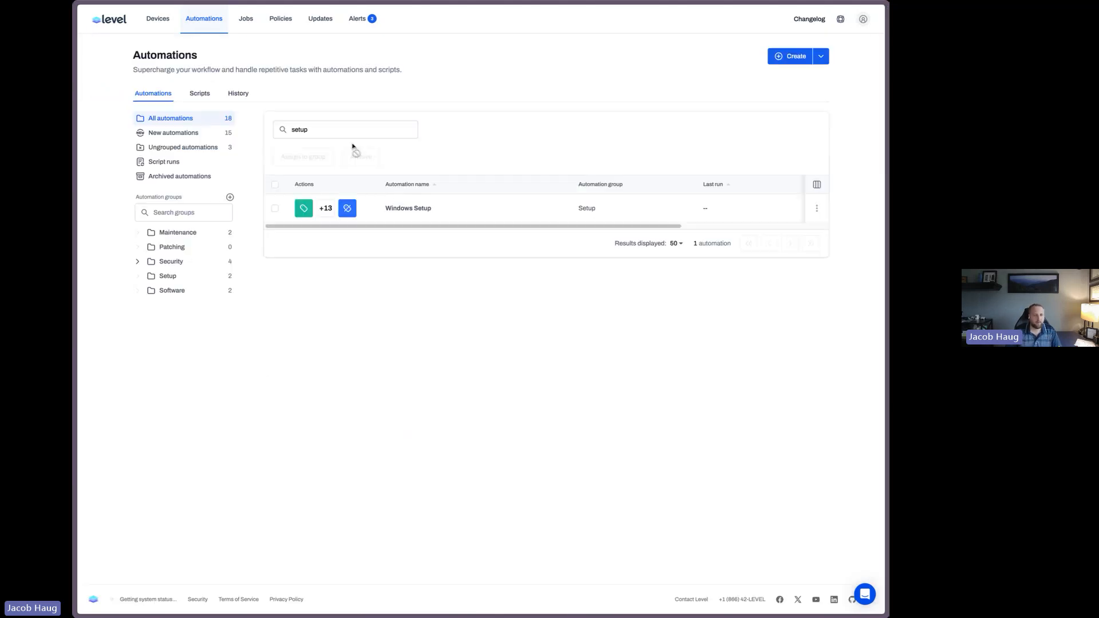
double_click(342, 124)
type("default")
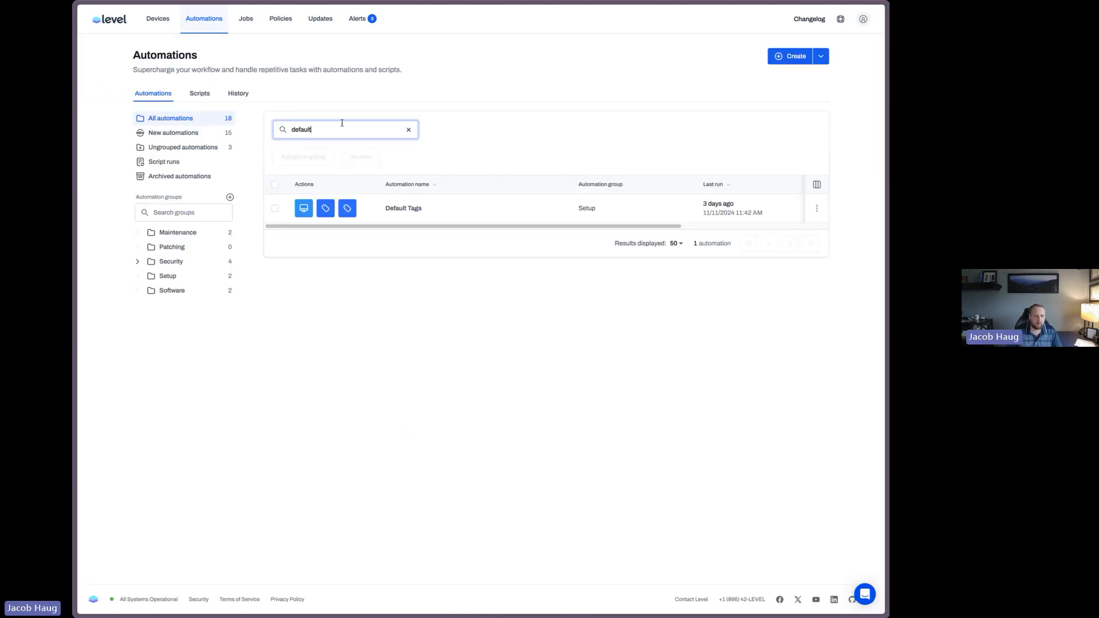
left_click(399, 209)
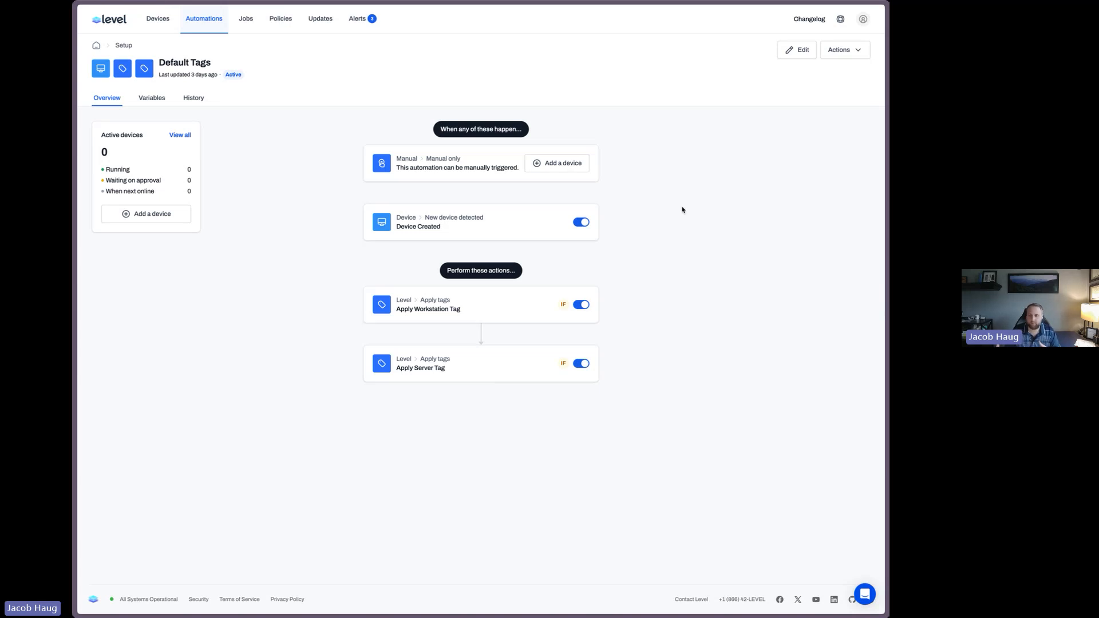
Open the Nginx monitor policy and inspect its Nginx Service monitor settings without changes
left_click(281, 18)
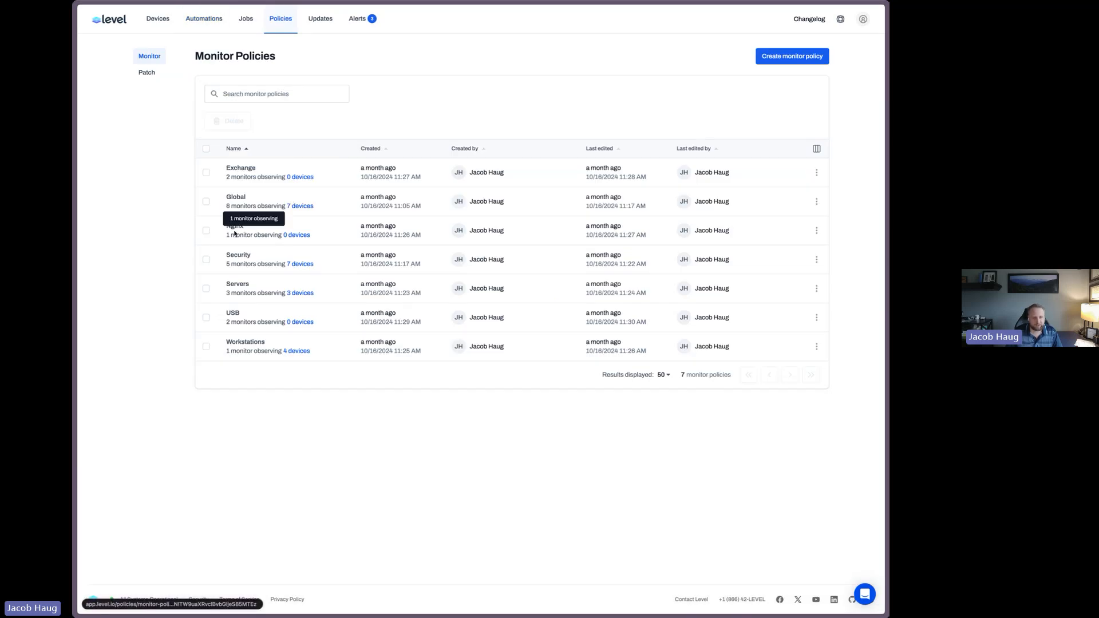
left_click(261, 232)
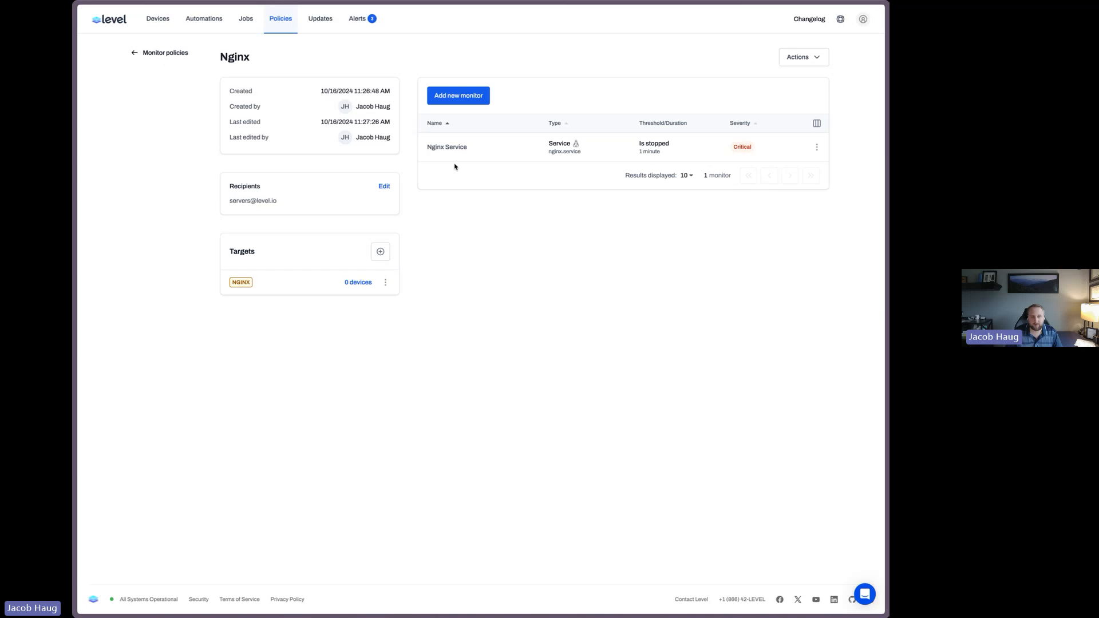
left_click(449, 150)
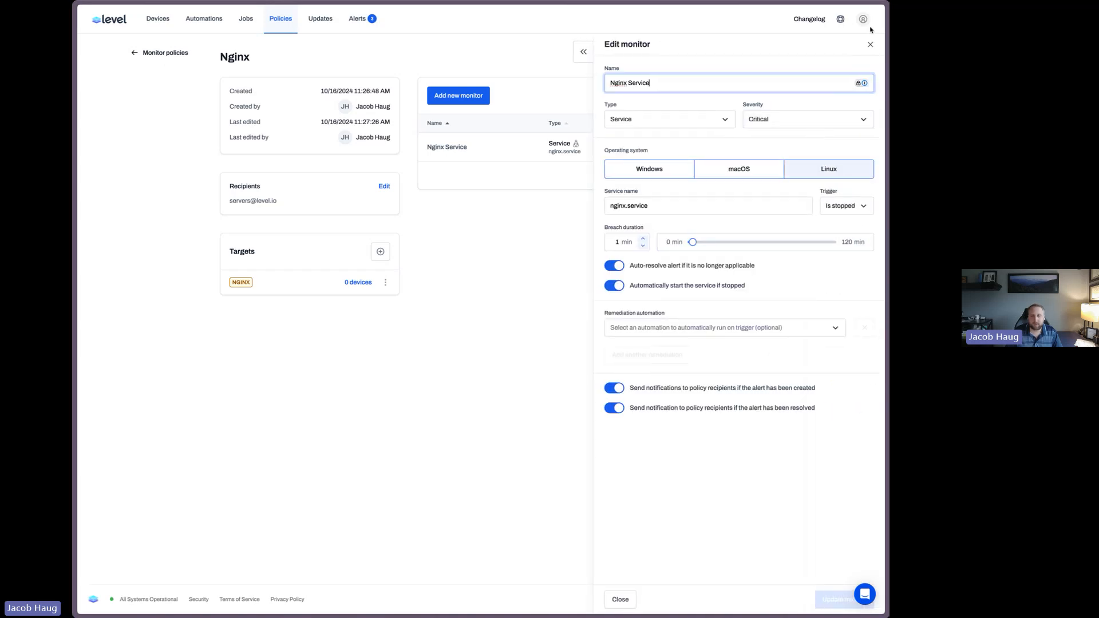
left_click(879, 44)
left_click(147, 28)
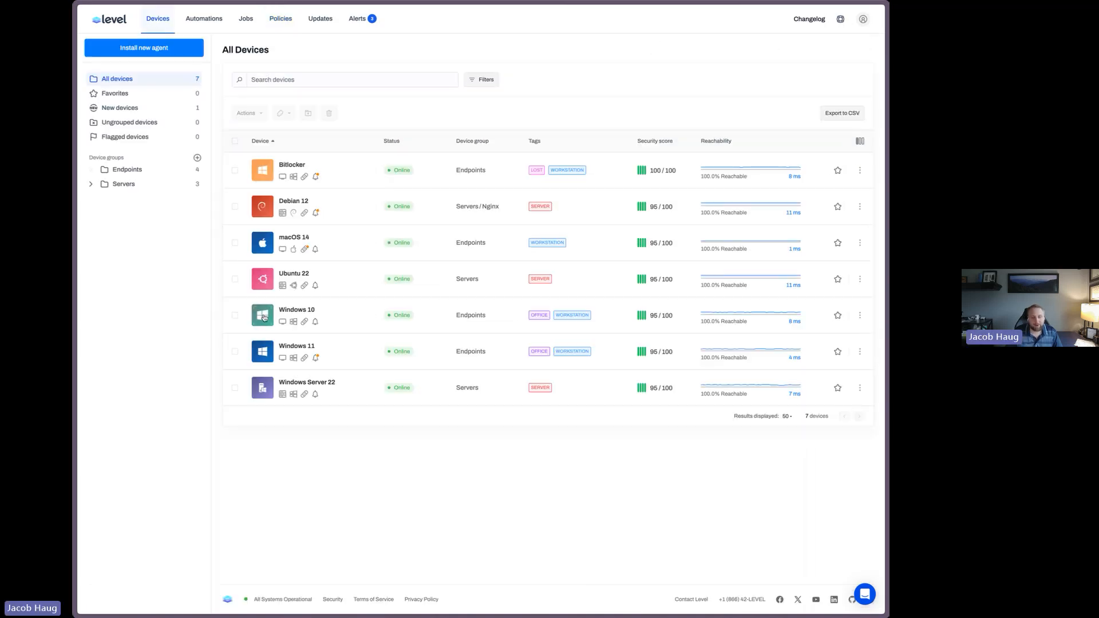
left_click(235, 206)
left_click(235, 206)
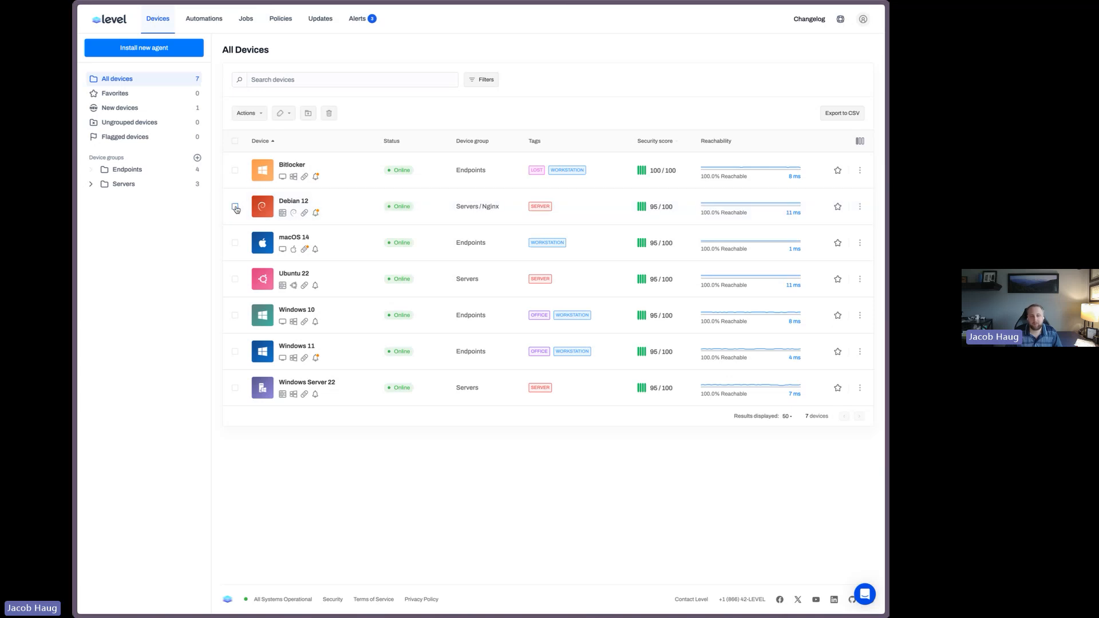
Edit Default Tags and insert a Shell action after Apply Workstation Tag, pasting in a PowerShell script
left_click(204, 18)
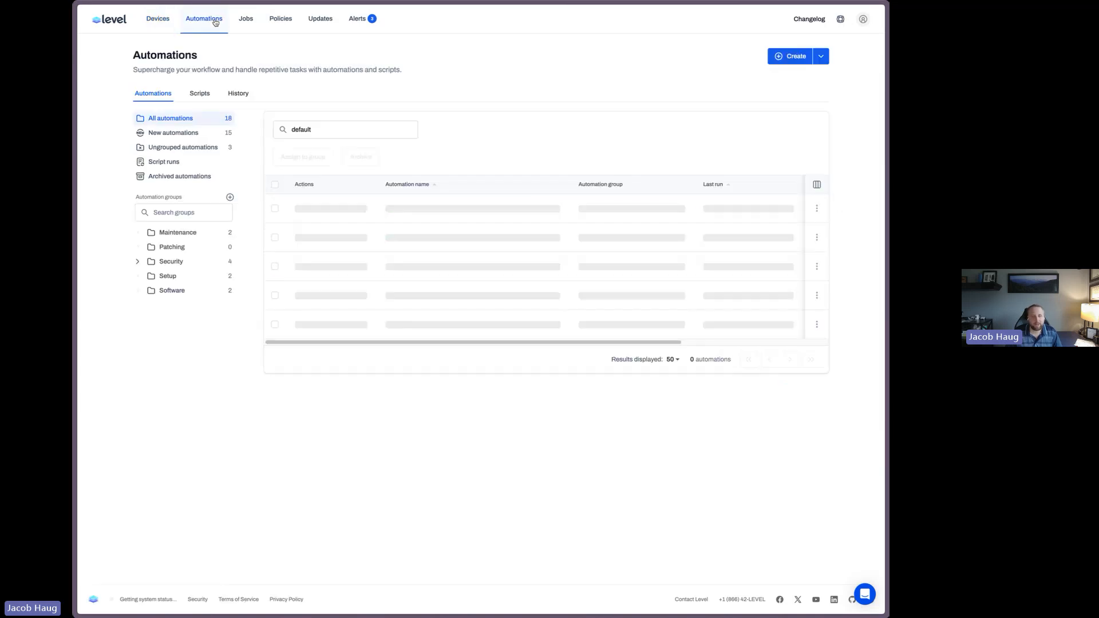
left_click(403, 208)
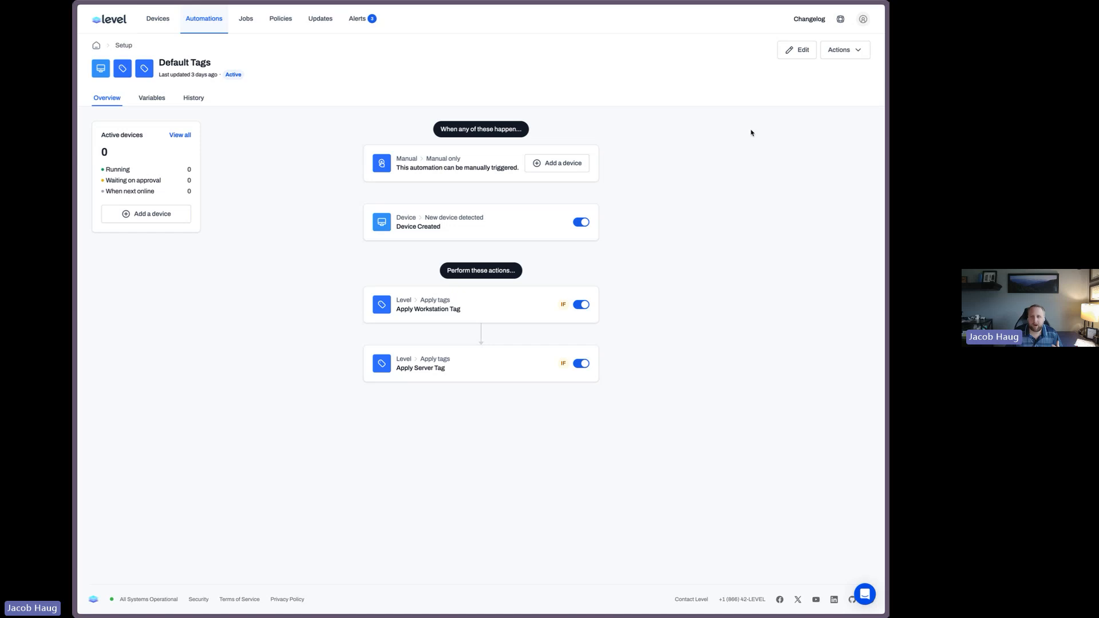
left_click(801, 50)
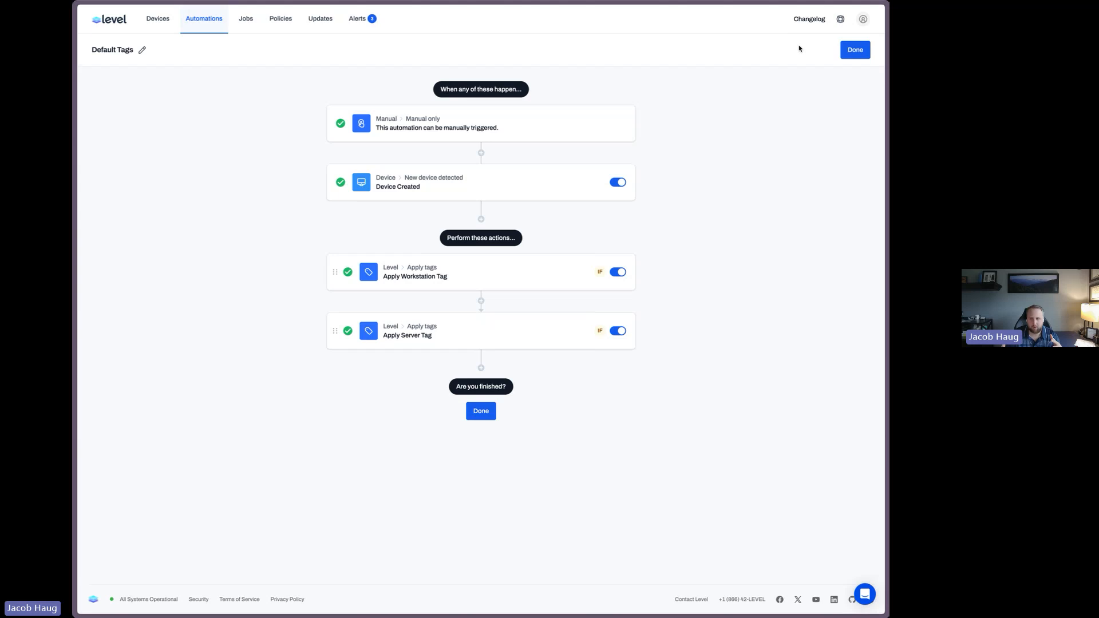
left_click(481, 301)
scroll(682, 257, "down", 3)
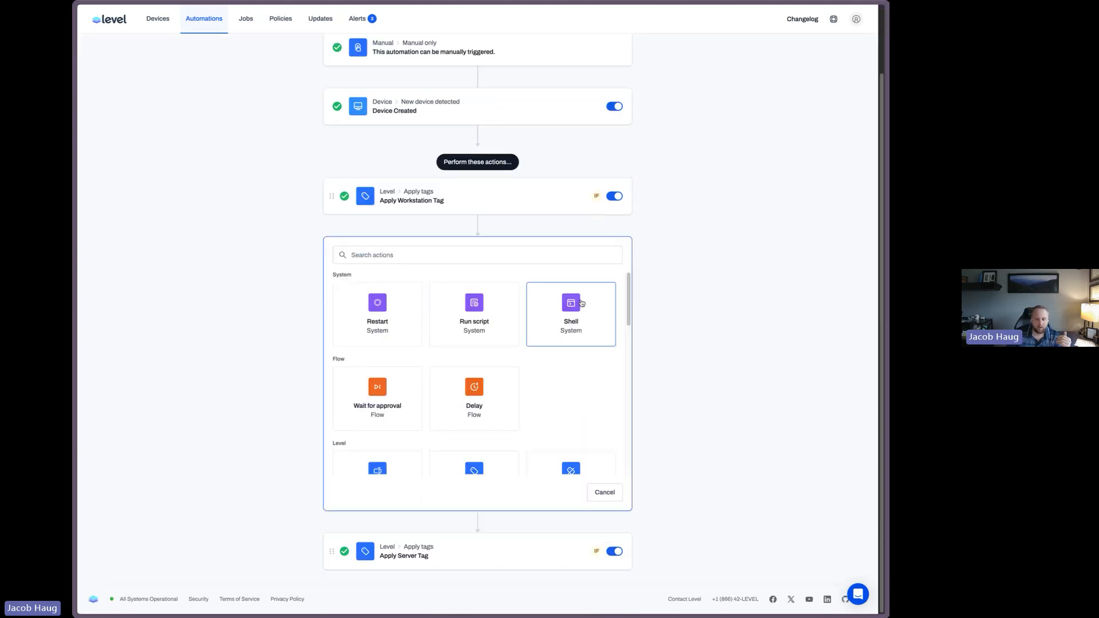
left_click(581, 302)
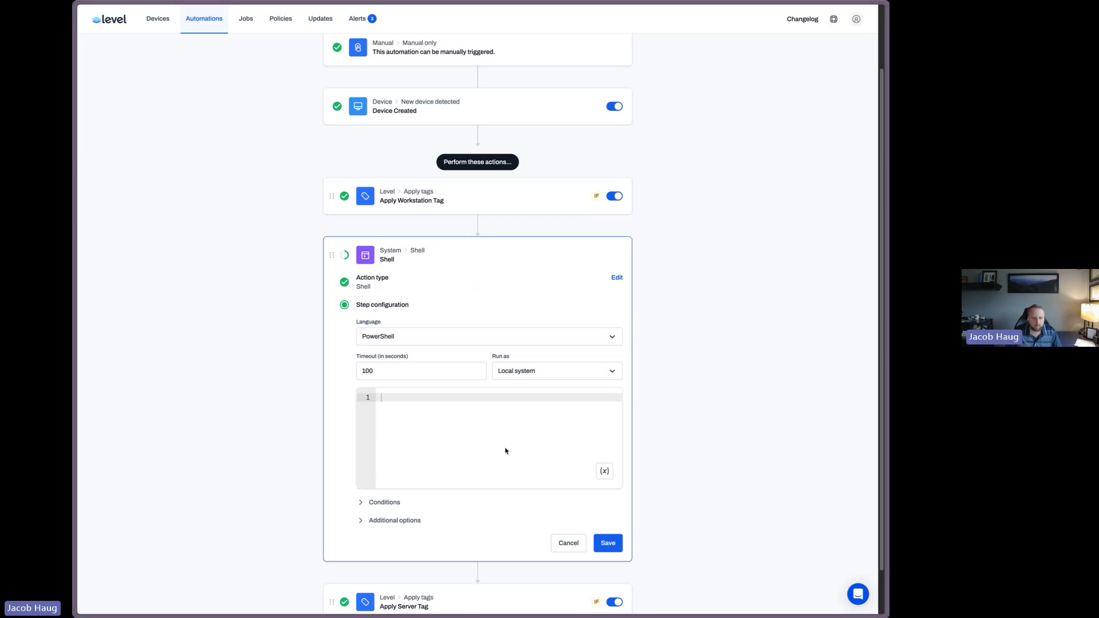
key("ctrl+v")
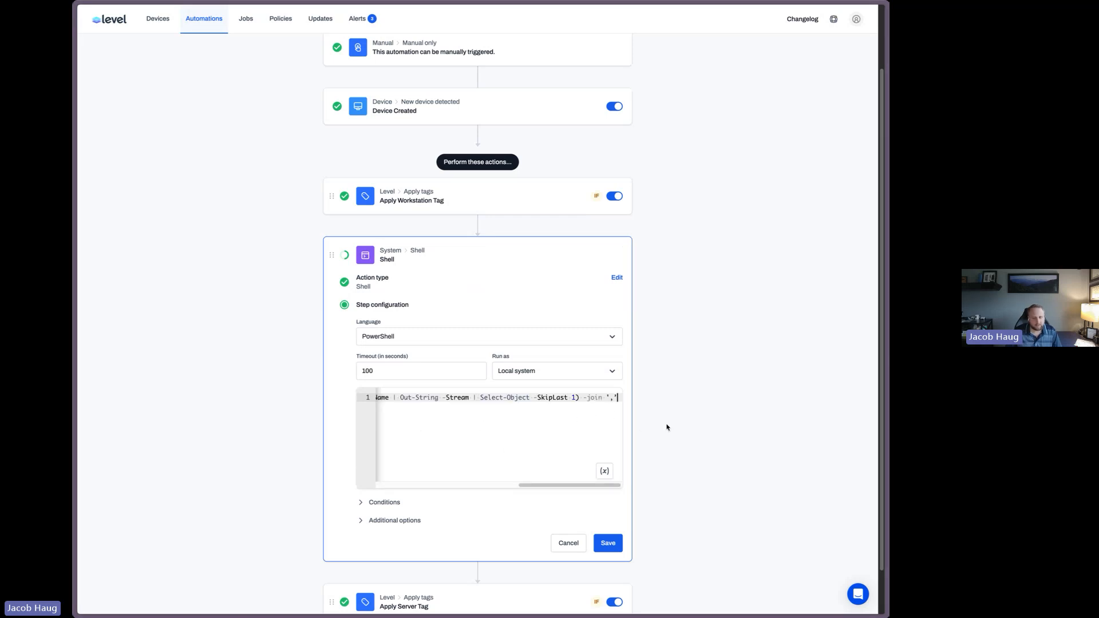
Add a condition to the Shell action so it runs only when Platform is equal to Windows
scroll(527, 452, "down", 1)
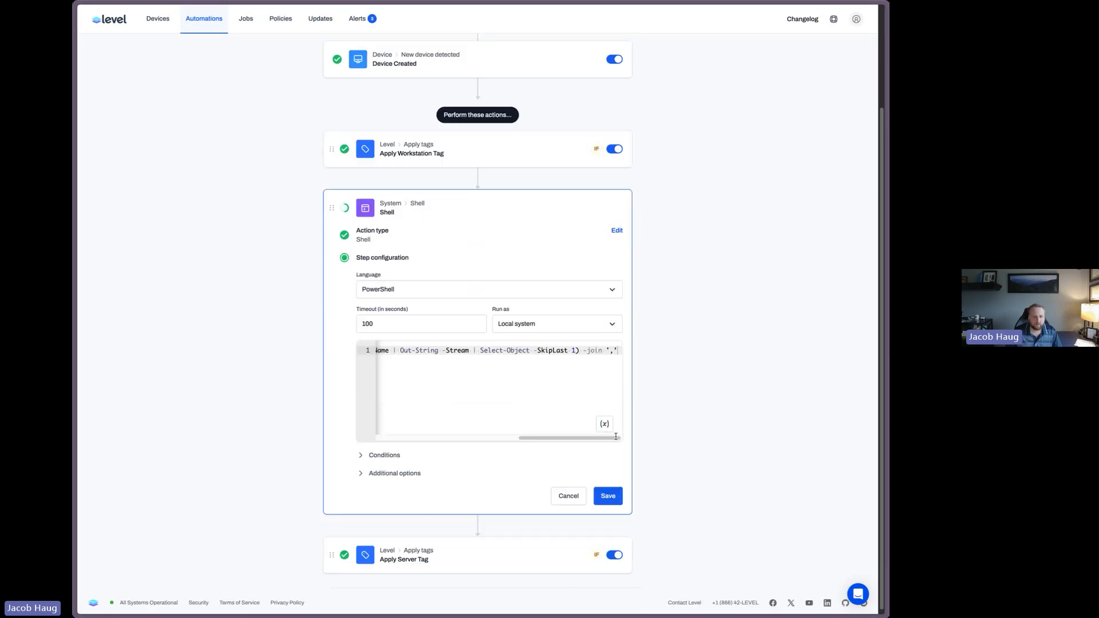
left_click(396, 453)
scroll(401, 453, "down", 2)
left_click(378, 446)
left_click(406, 375)
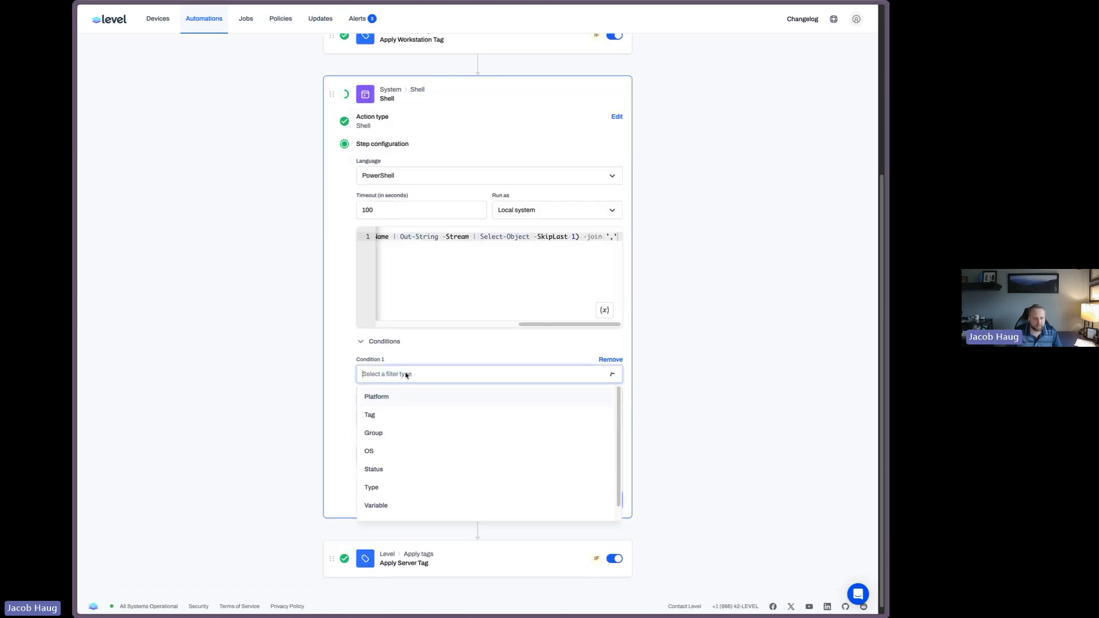
left_click(404, 396)
left_click(405, 396)
left_click(400, 418)
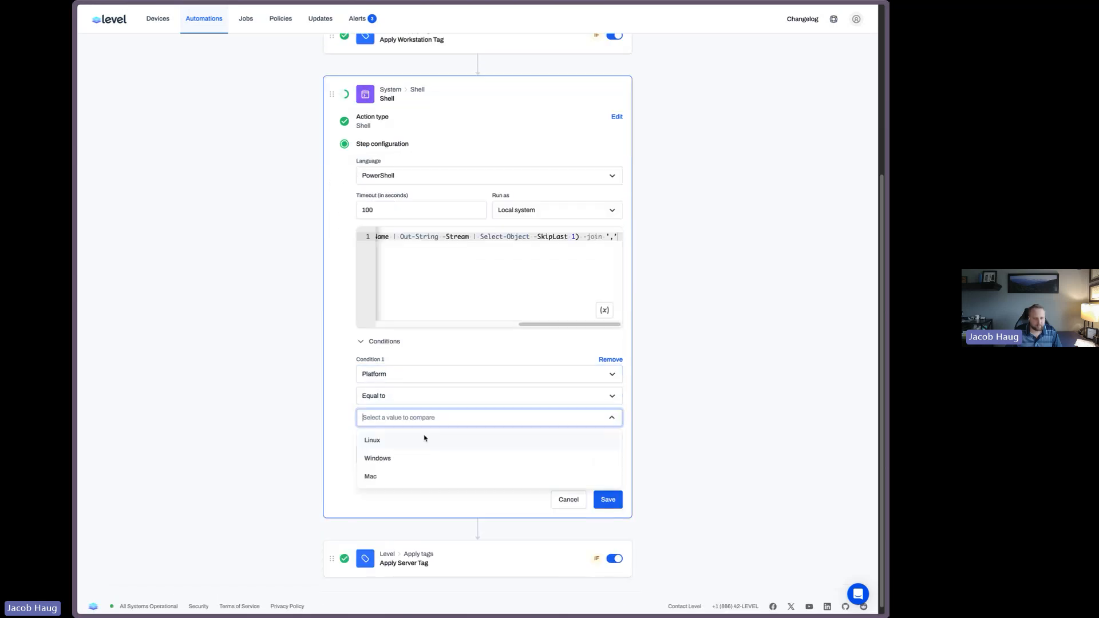
left_click(404, 458)
left_click(407, 480)
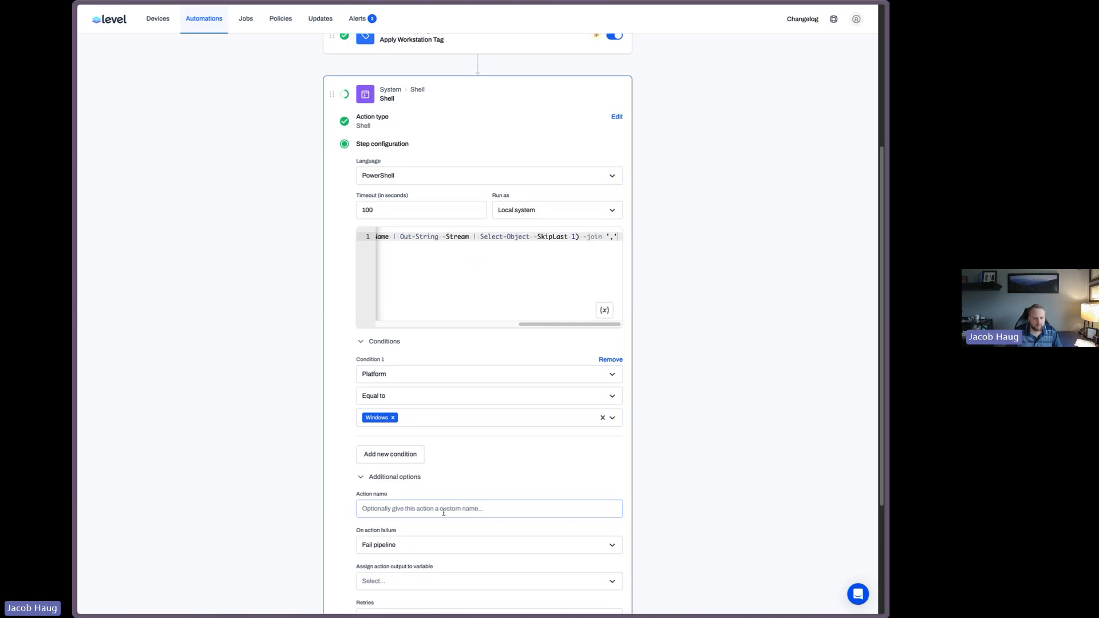
Name the new Shell action "Get Windows Services"
left_click(444, 513)
scroll(690, 445, "down", 3)
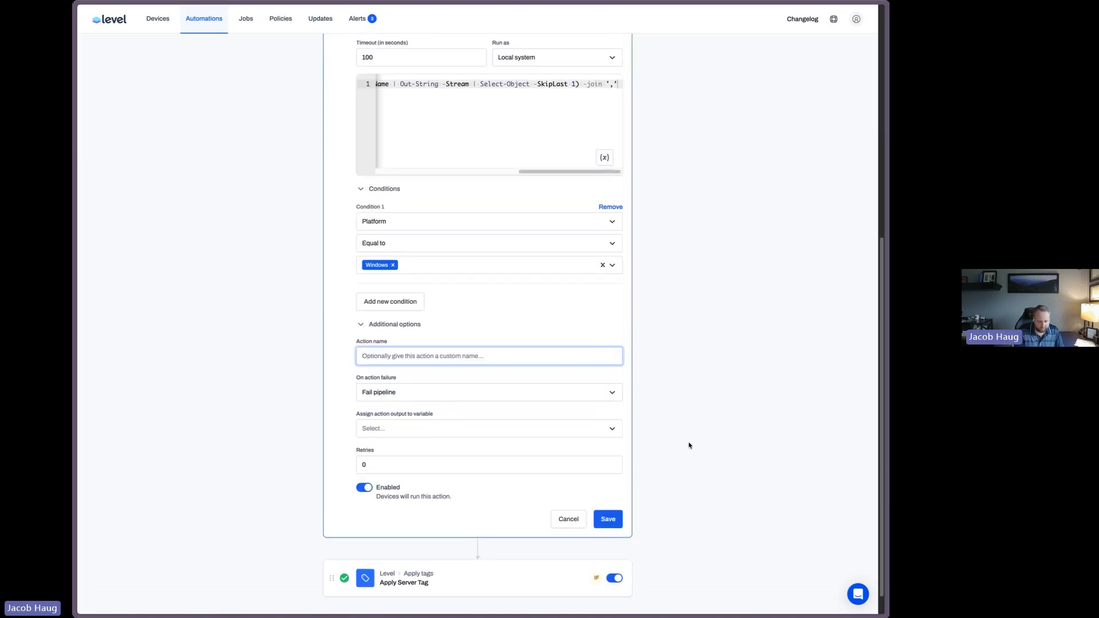
type("Get Windows Serv")
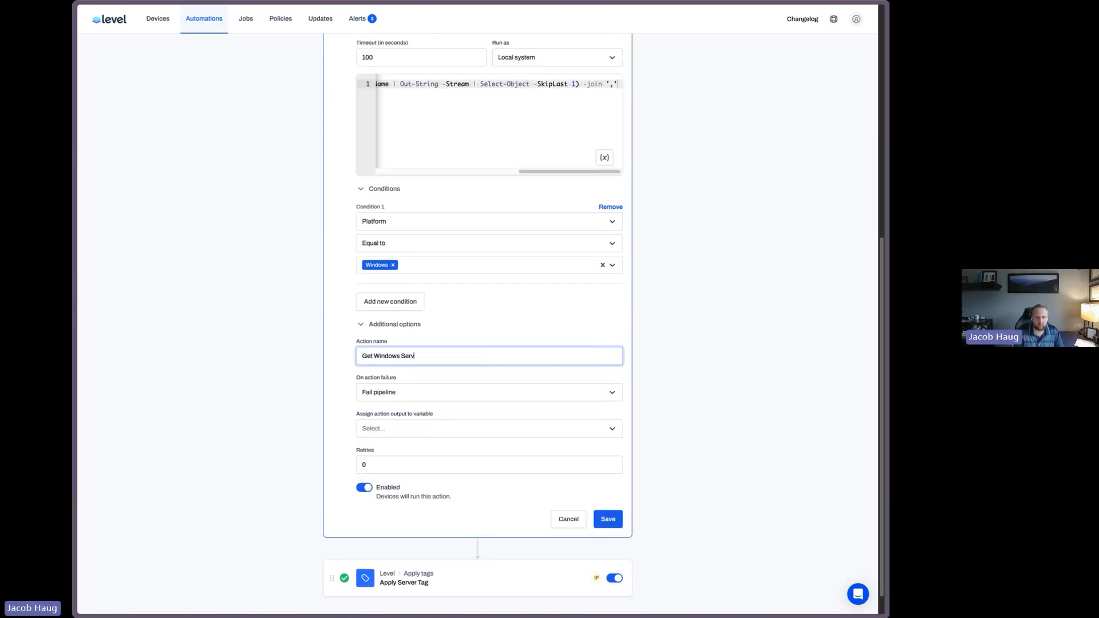
type("ices")
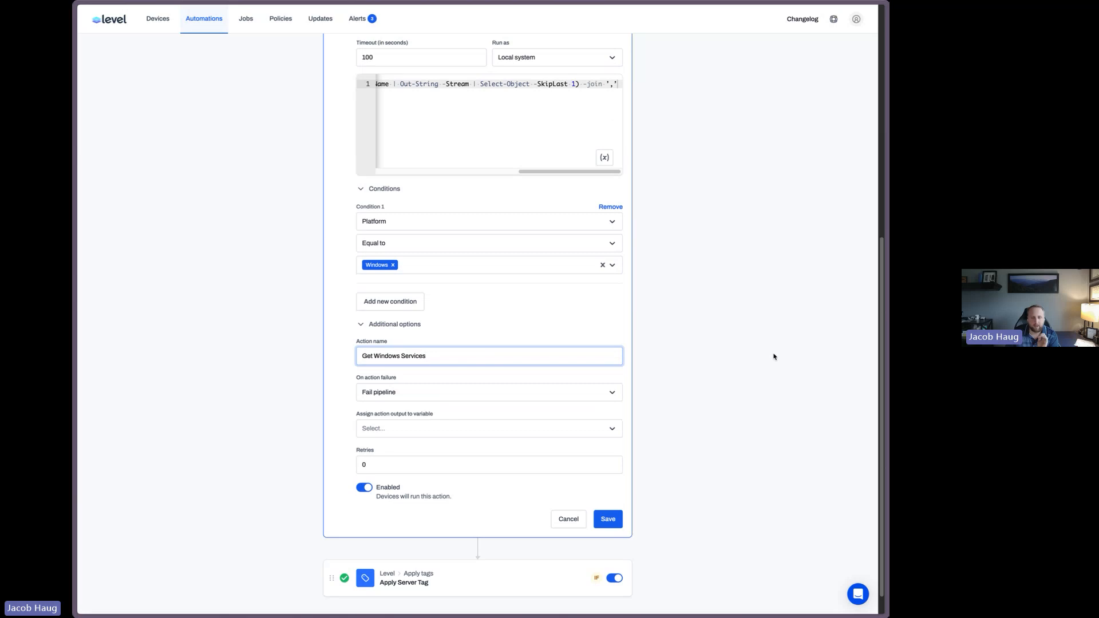
Assign the action's output to a new automation variable named WindowsServices
scroll(790, 303, "up", 2)
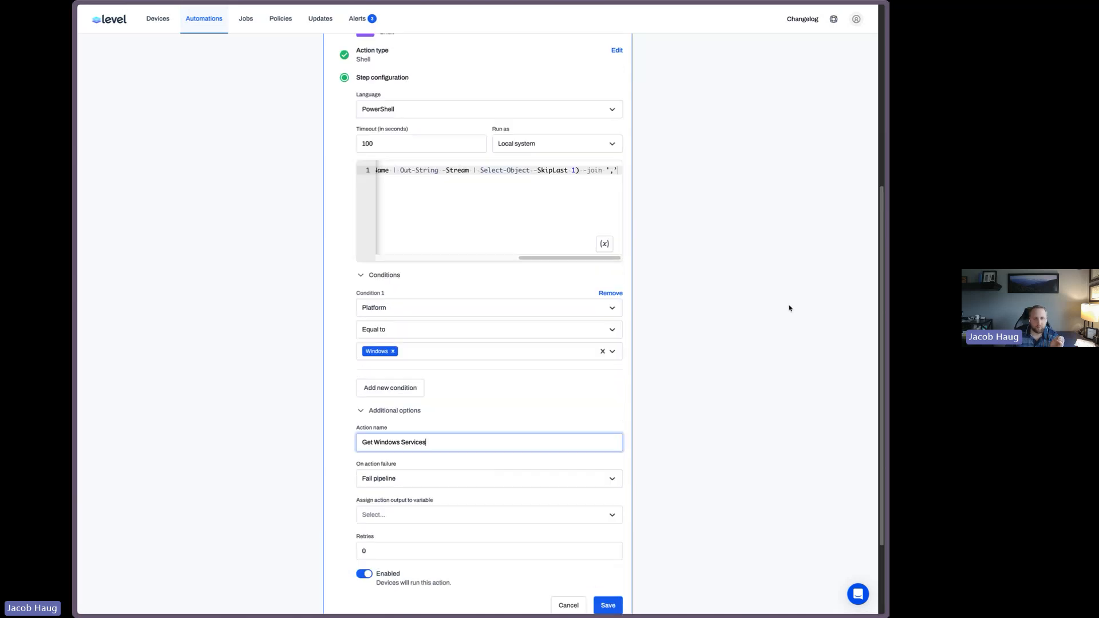
scroll(789, 308, "up", 1)
left_click(560, 281)
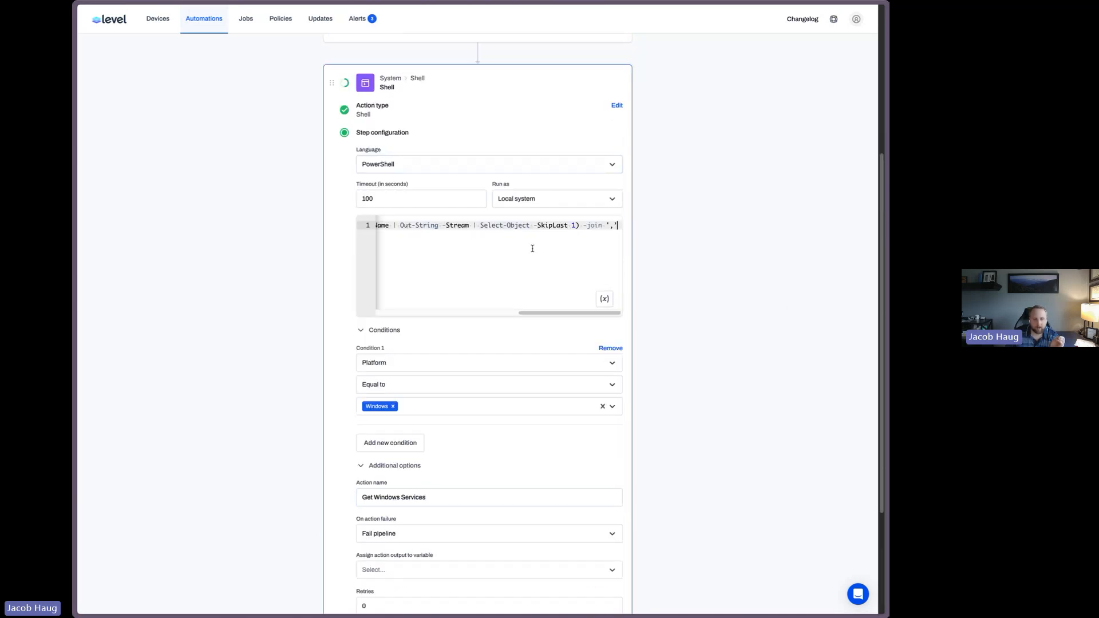
scroll(707, 285, "down", 3)
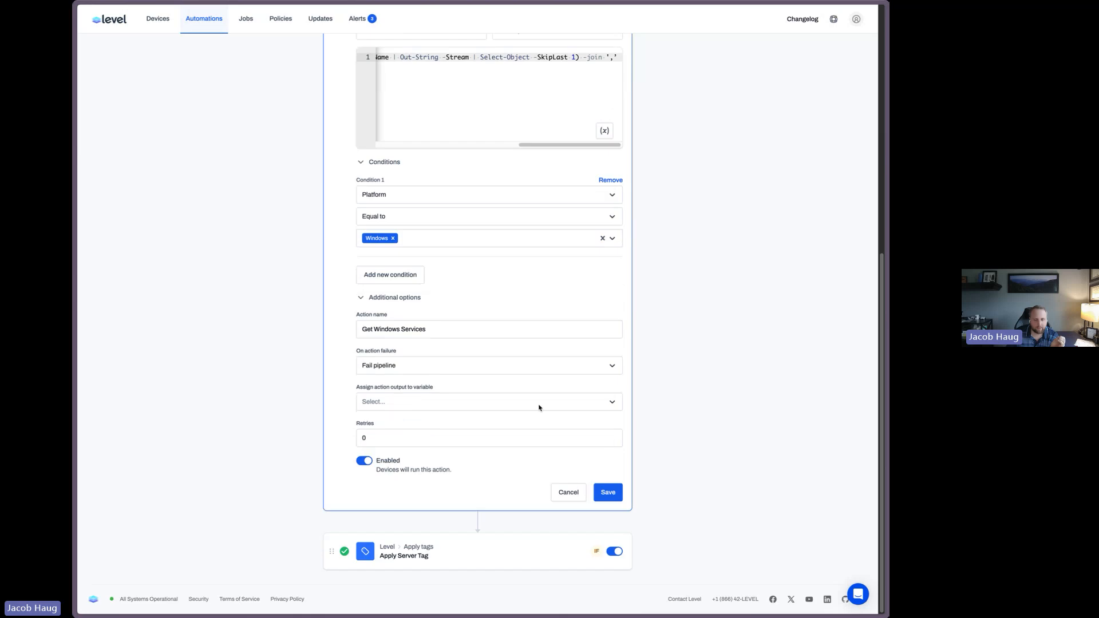
left_click(388, 401)
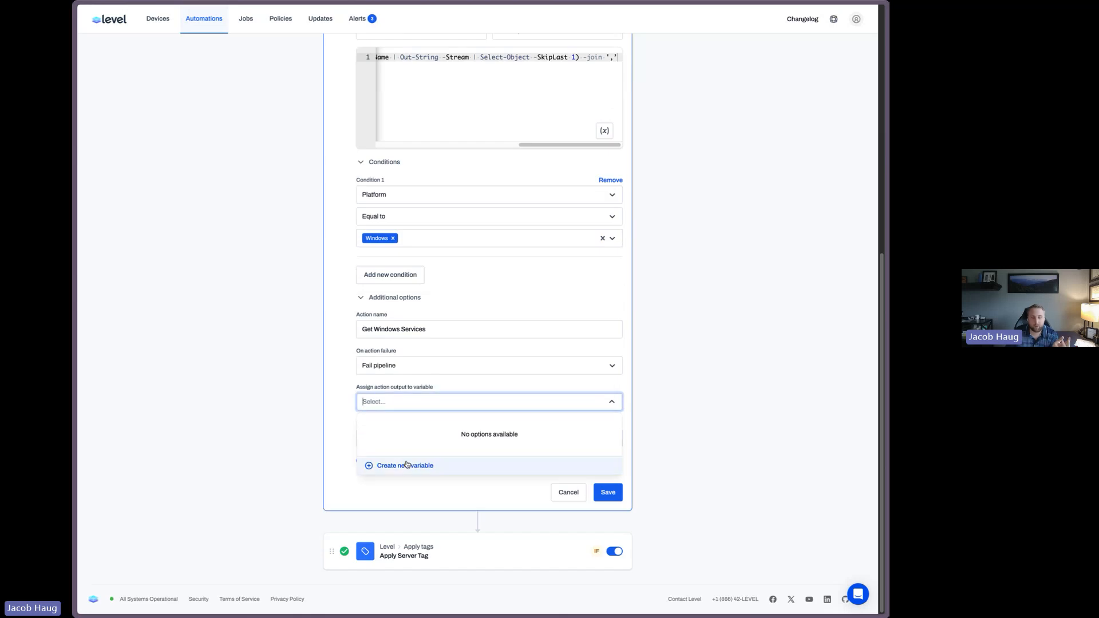
left_click(407, 465)
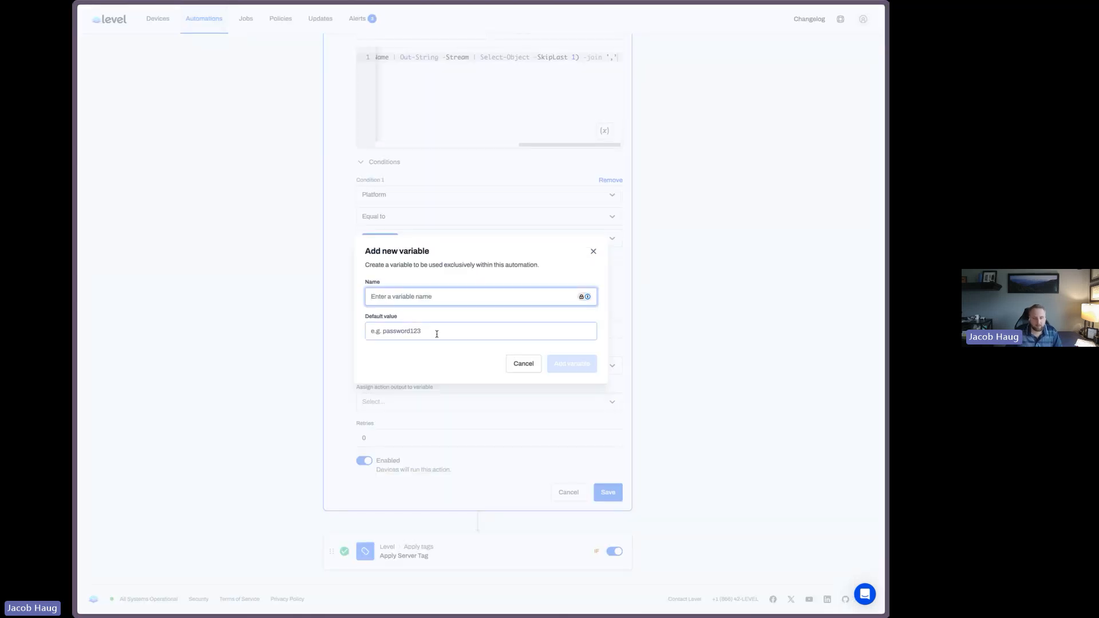
type("WindowsServic")
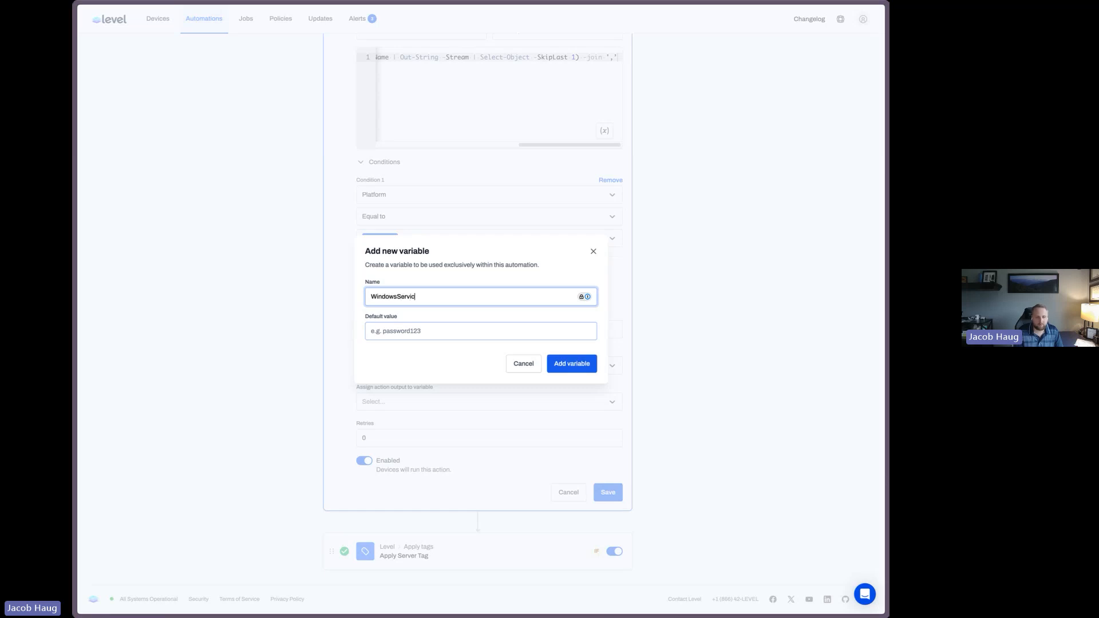
type("es")
key("Return")
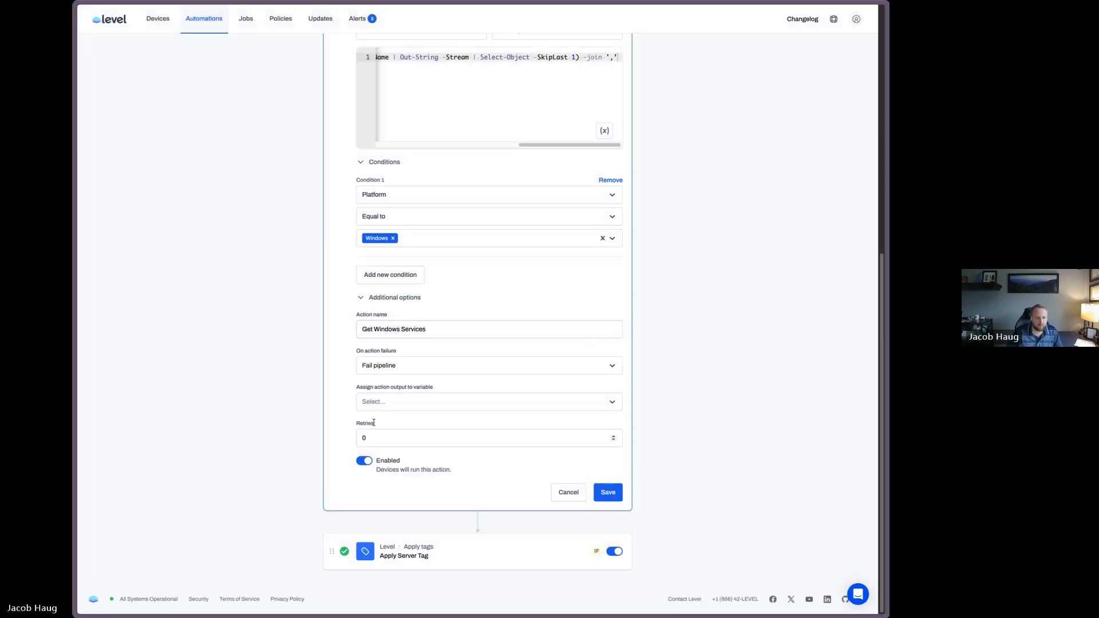
left_click(383, 401)
left_click(389, 425)
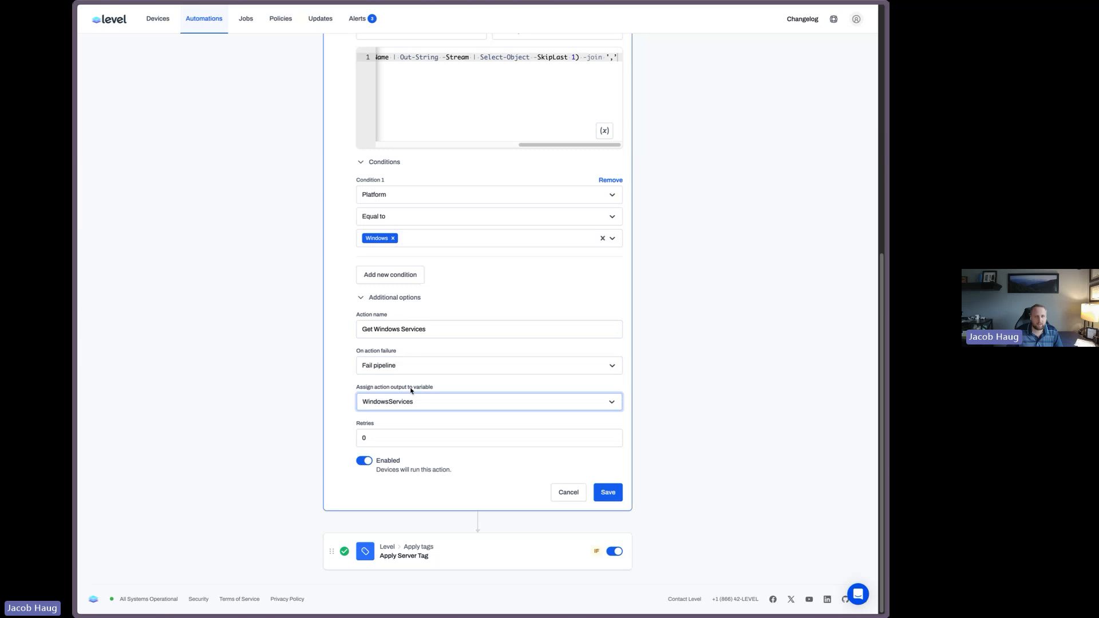
Save the Get Windows Services action and move it to the top of the actions list
left_click(446, 57)
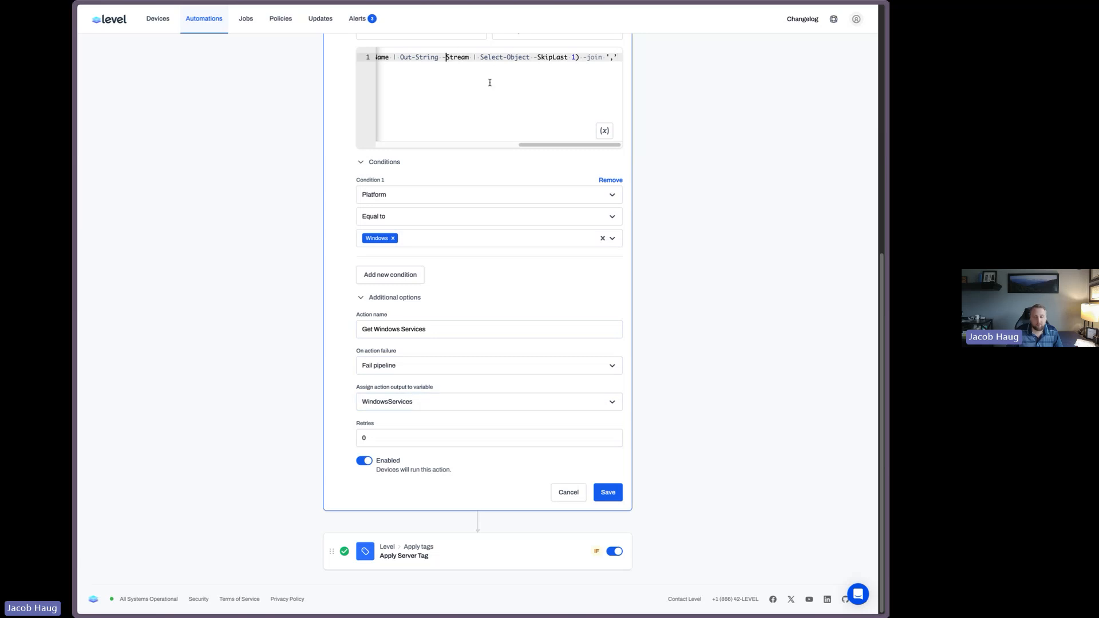
left_click(608, 492)
left_click_drag(335, 332, 334, 280)
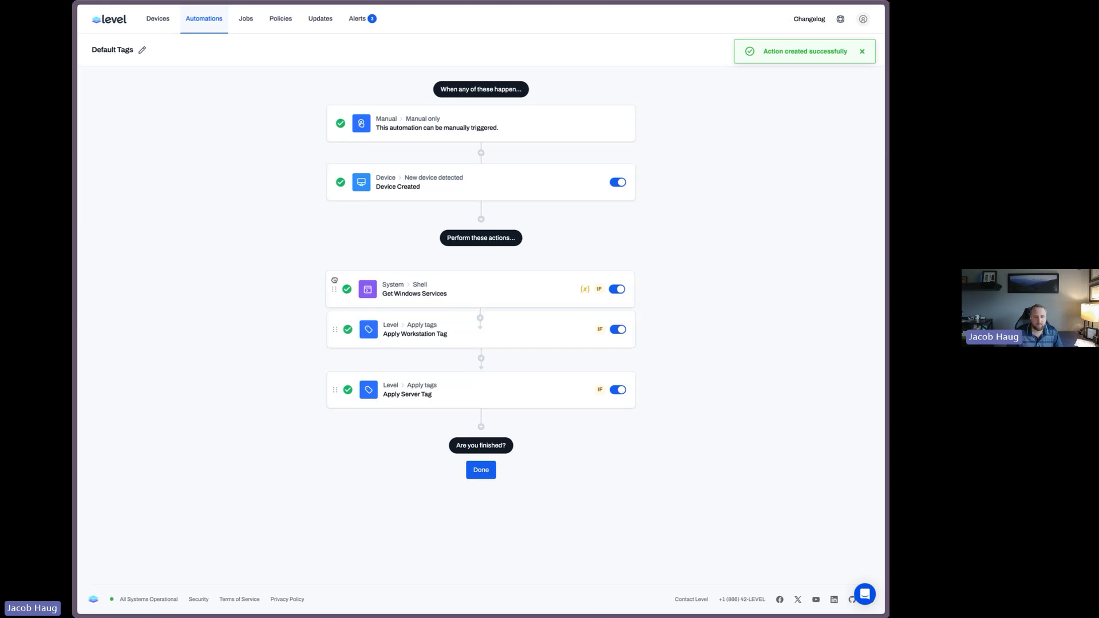
Insert a Shell action after Get Windows Services and paste in a Bash script
left_click(480, 302)
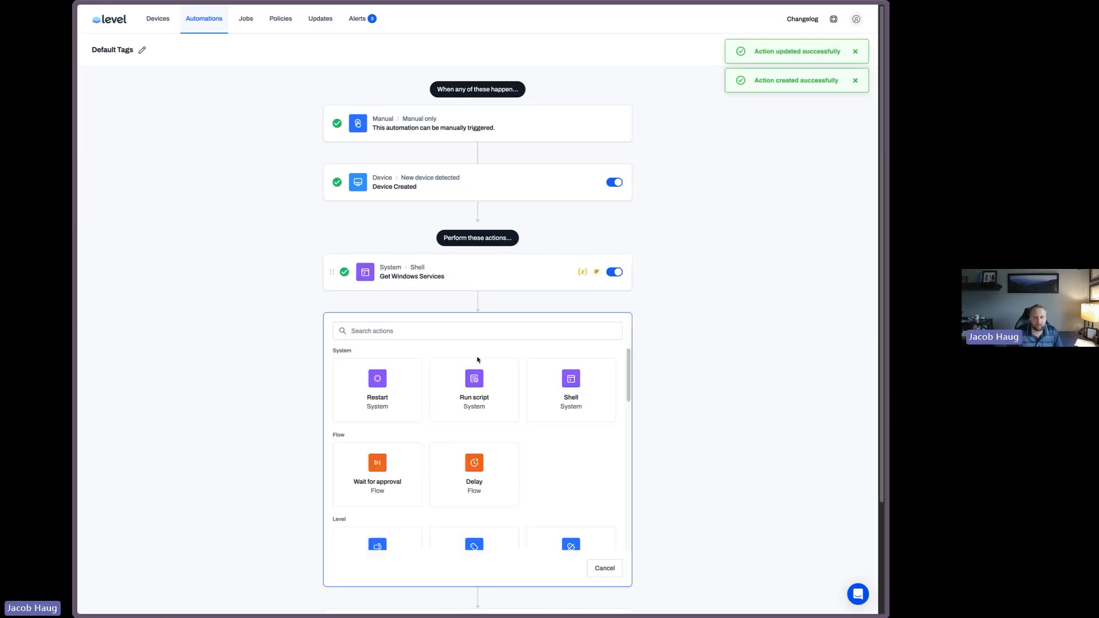
left_click(570, 386)
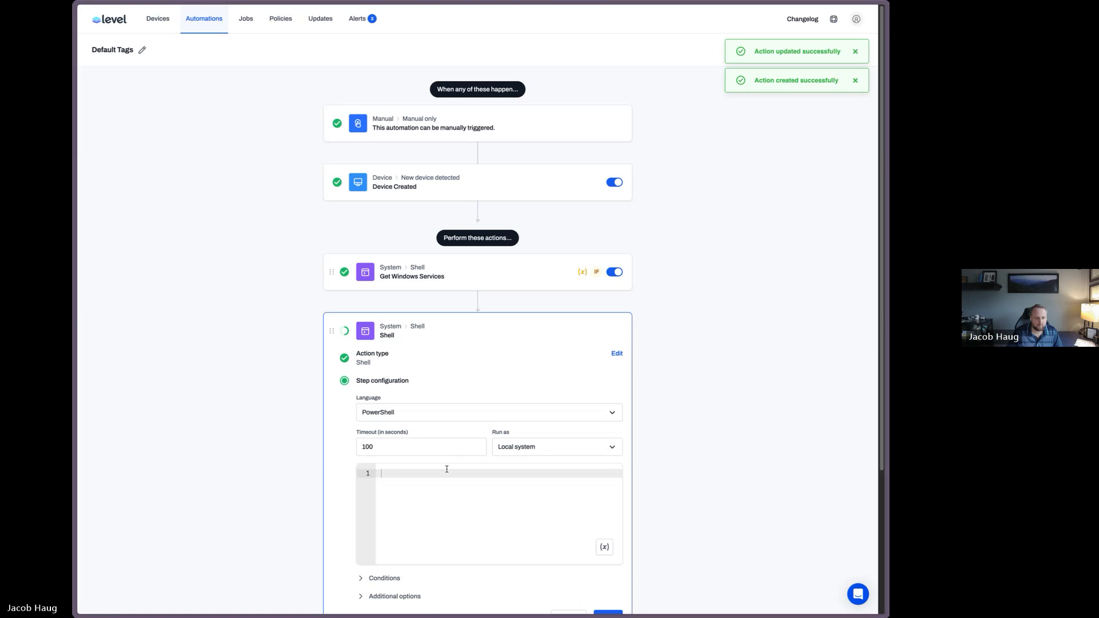
left_click(493, 516)
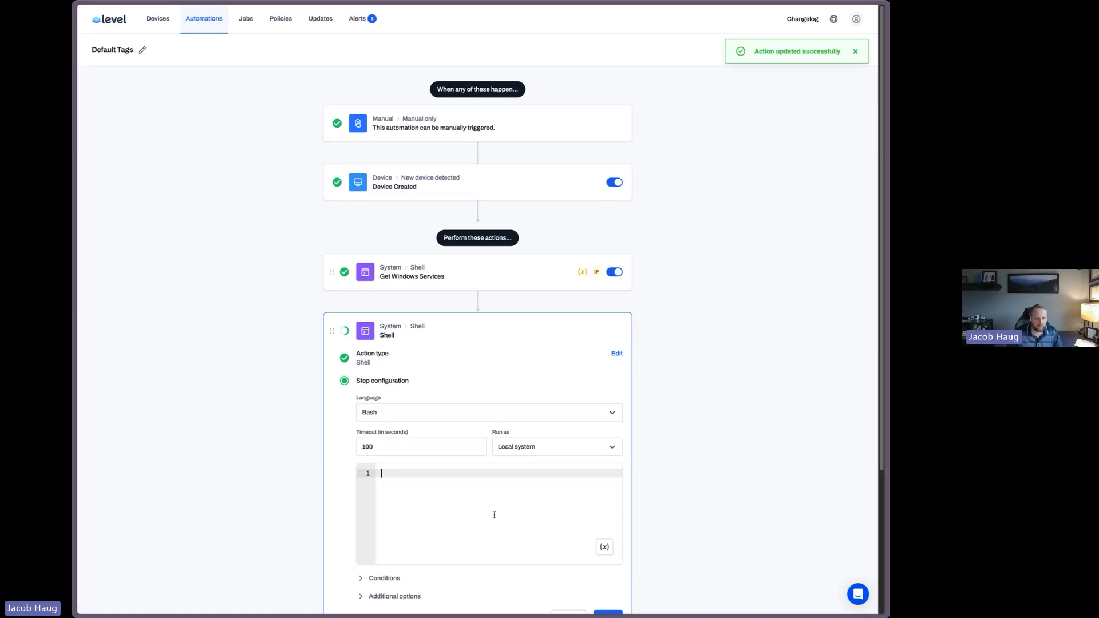
key("ctrl+v")
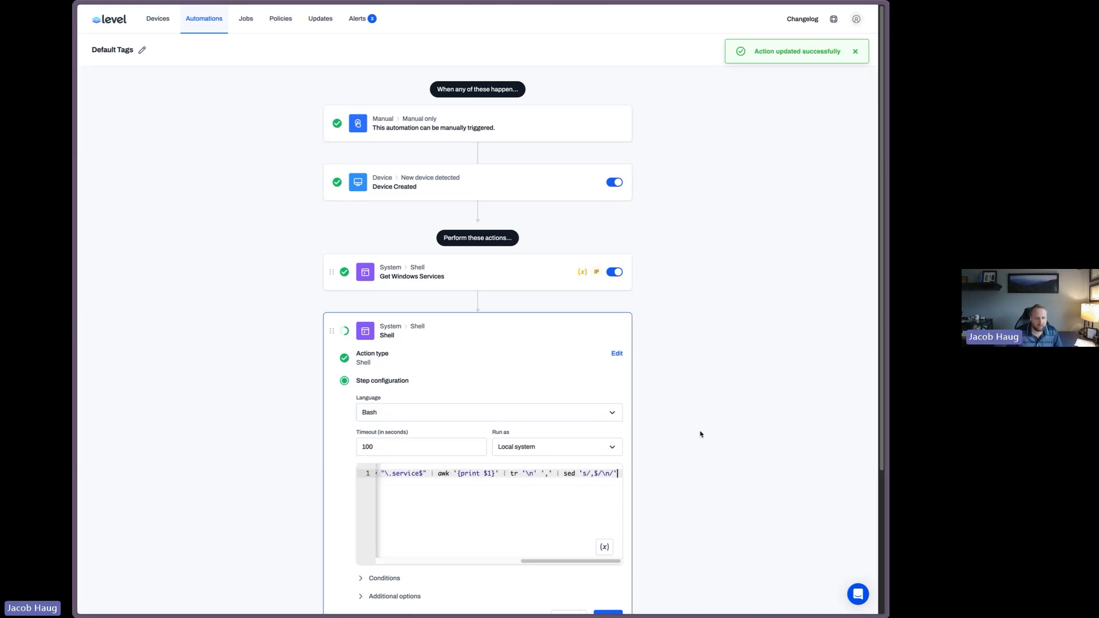
Add a condition to the new Shell action so it runs only when Platform is equal to Linux
scroll(702, 434, "down", 3)
left_click(380, 393)
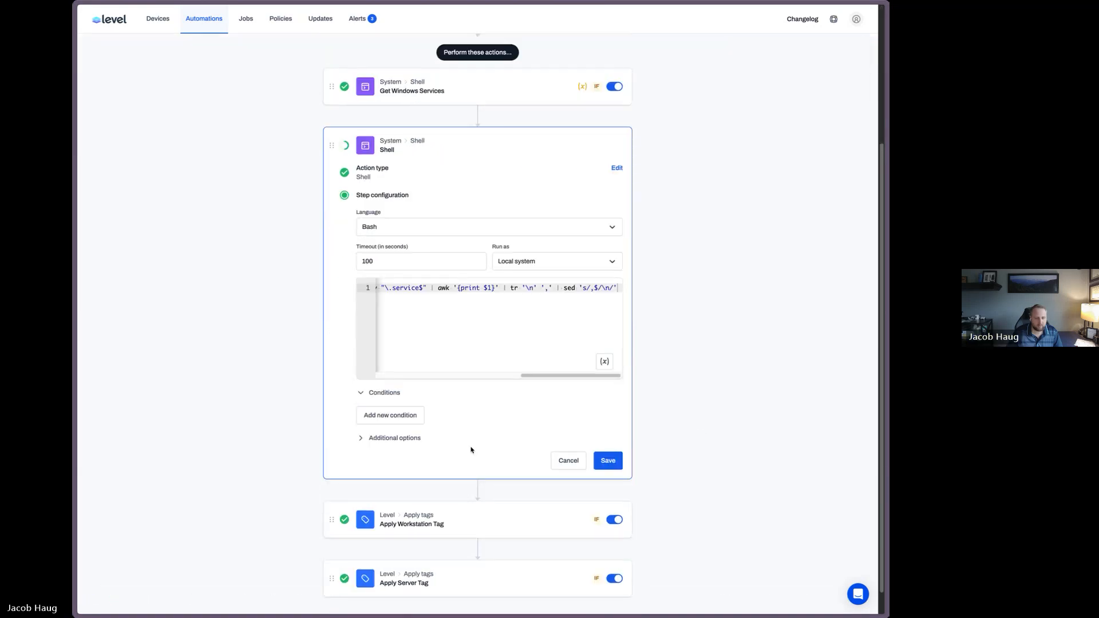
left_click(408, 418)
left_click(403, 448)
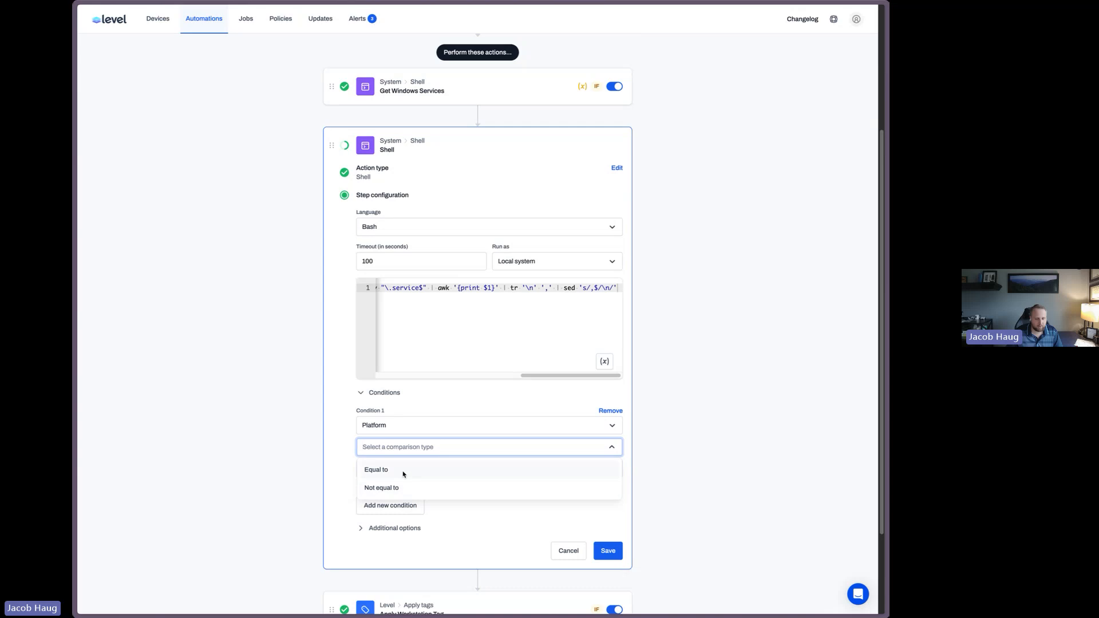
left_click(403, 472)
left_click(396, 498)
left_click(390, 530)
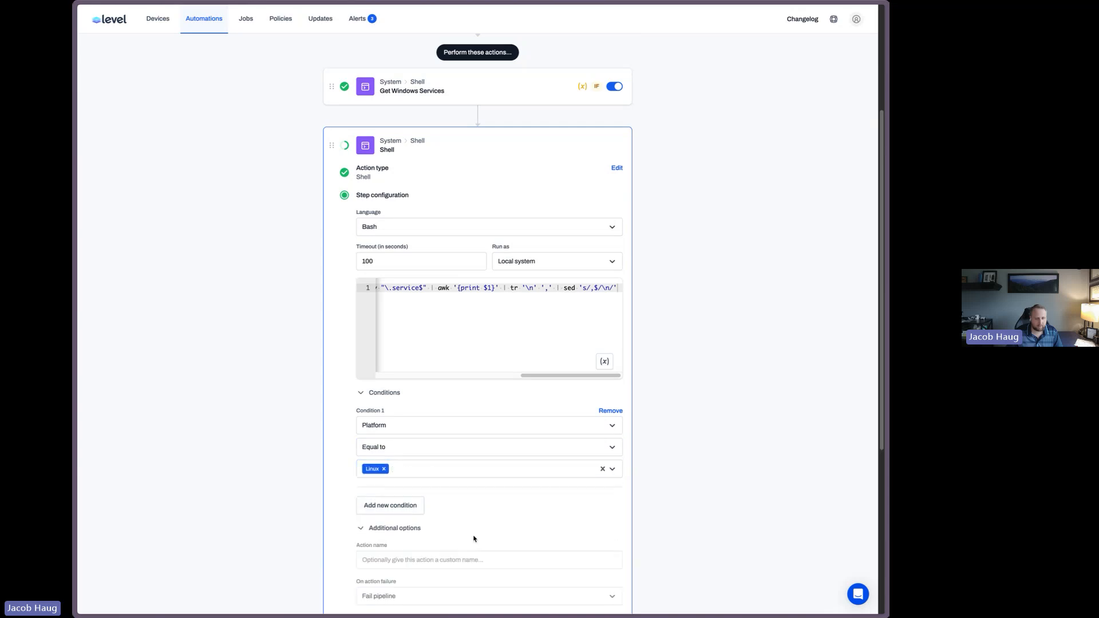
Name the Bash Shell action "Get Linux Services"
scroll(474, 537, "down", 2)
left_click(423, 485)
type("Get Linu")
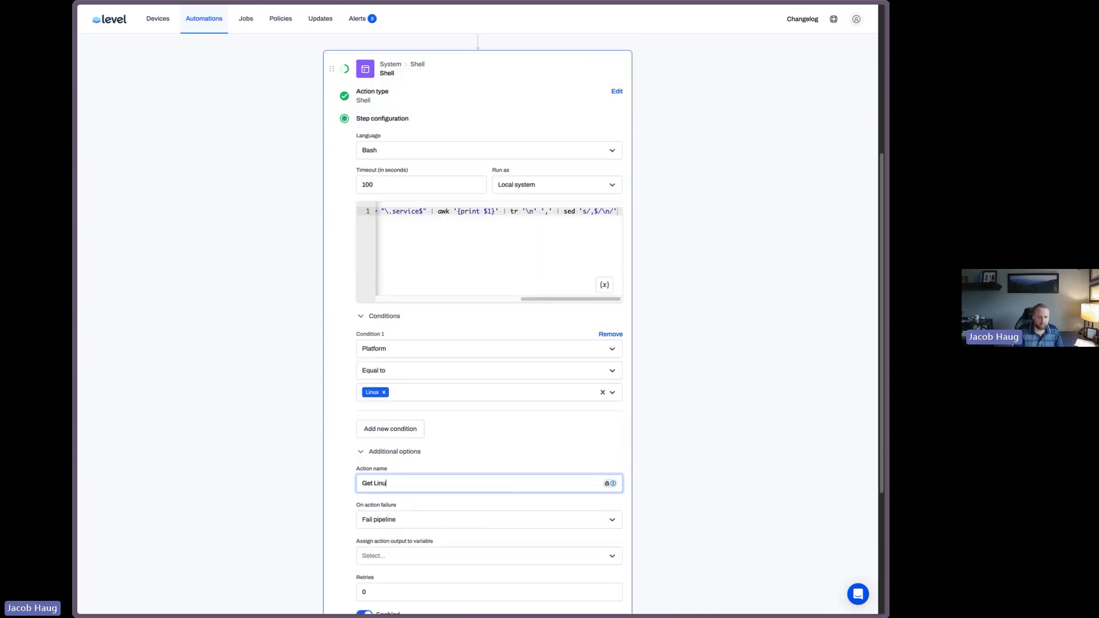
type("x Services")
Assign the action's output to a new variable named LinuxServices and save the action
left_click(424, 558)
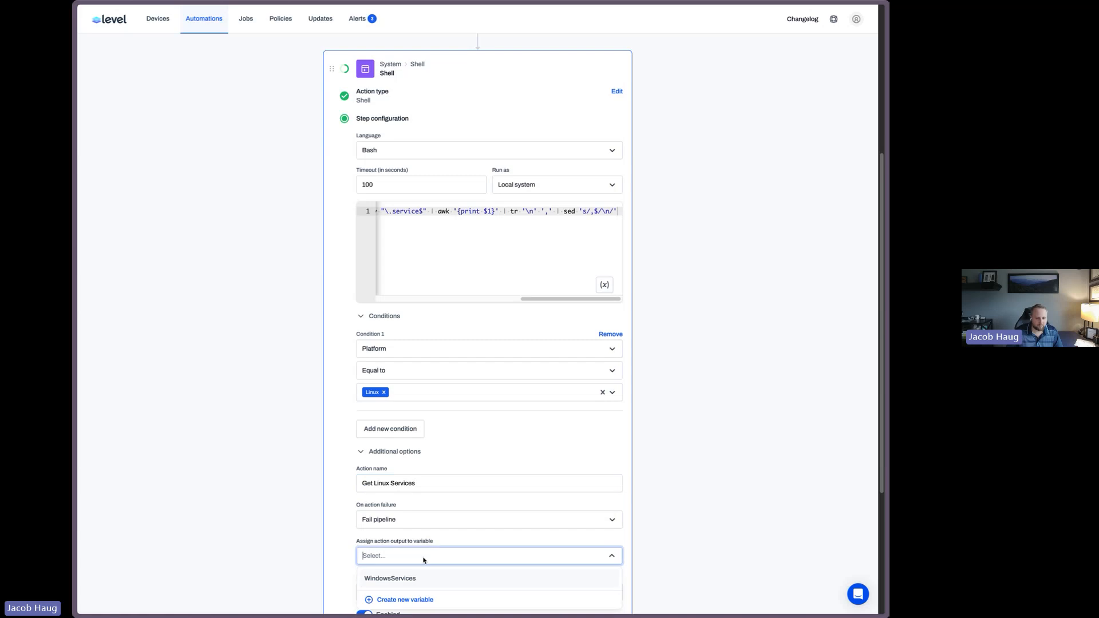
scroll(424, 560, "down", 3)
left_click(418, 437)
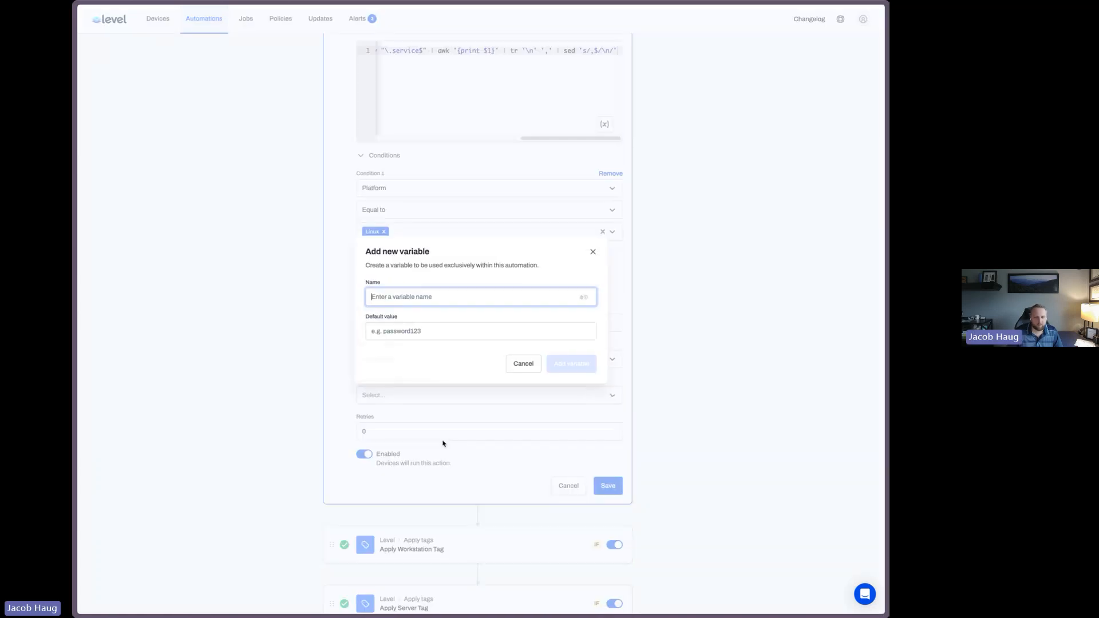
type("Linux ")
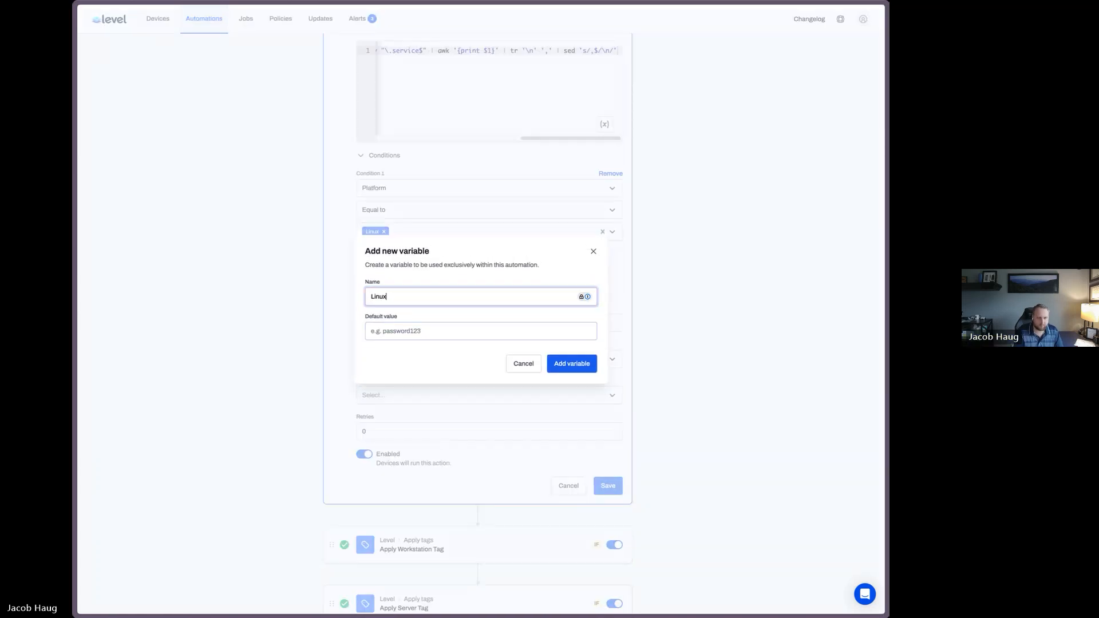
type("Services")
key("Return")
left_click(416, 396)
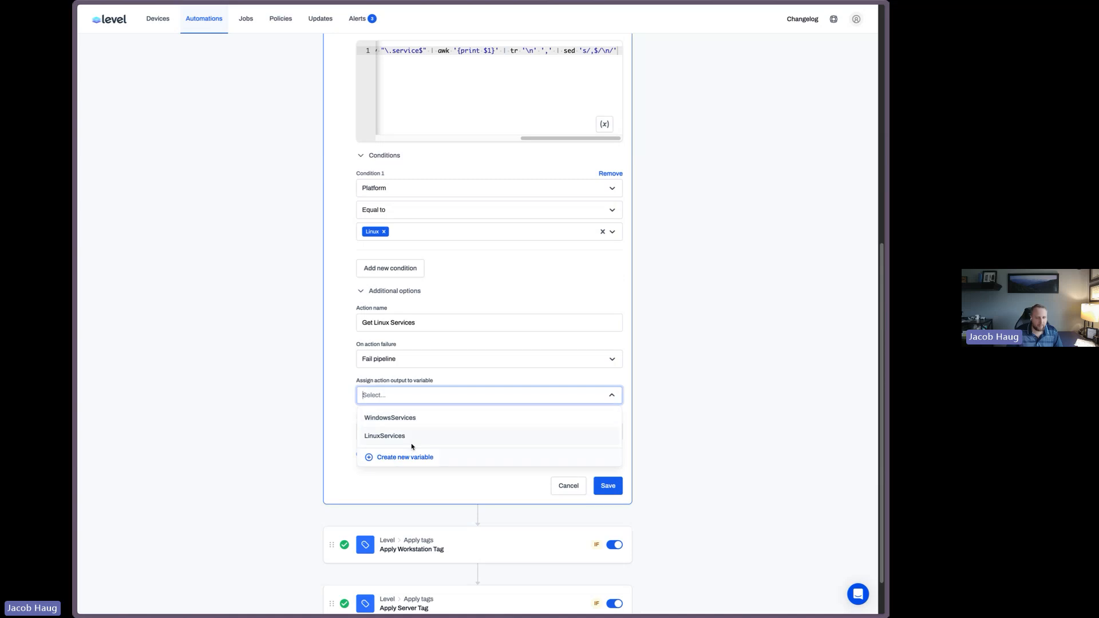
left_click(407, 436)
left_click(607, 485)
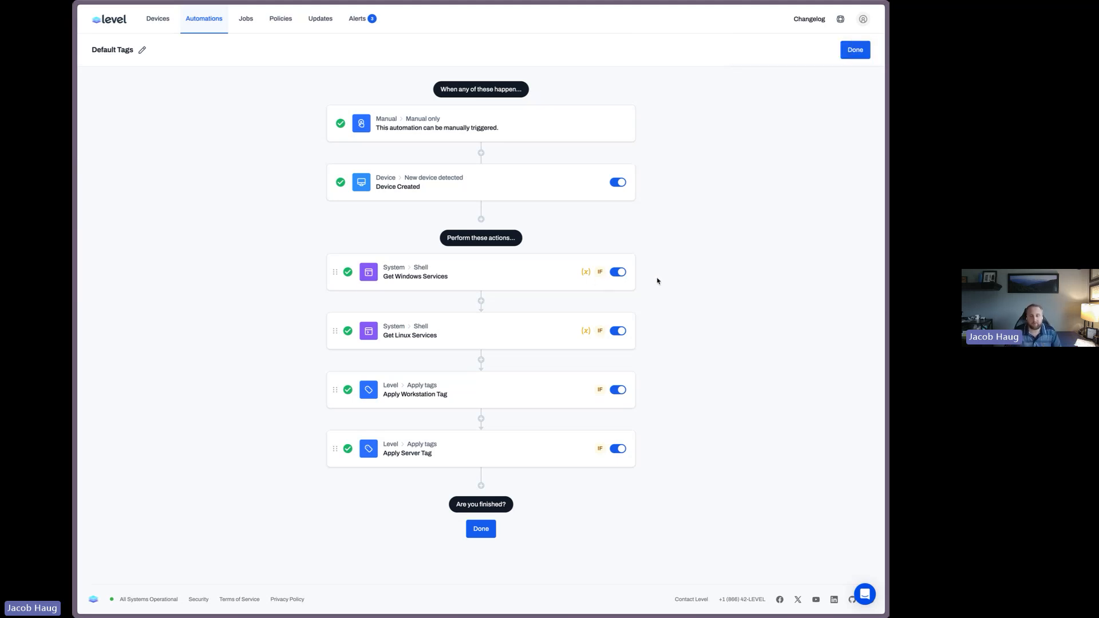
Add an Apply tags action after Apply Server Tag that applies the NGINX tag
left_click(481, 484)
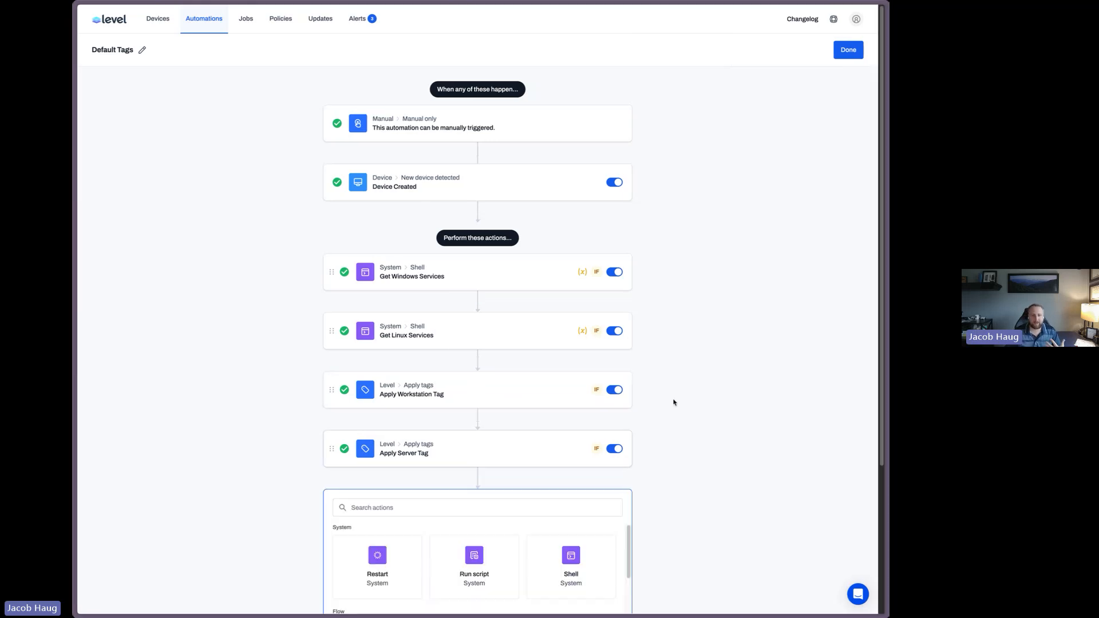
scroll(748, 348, "down", 3)
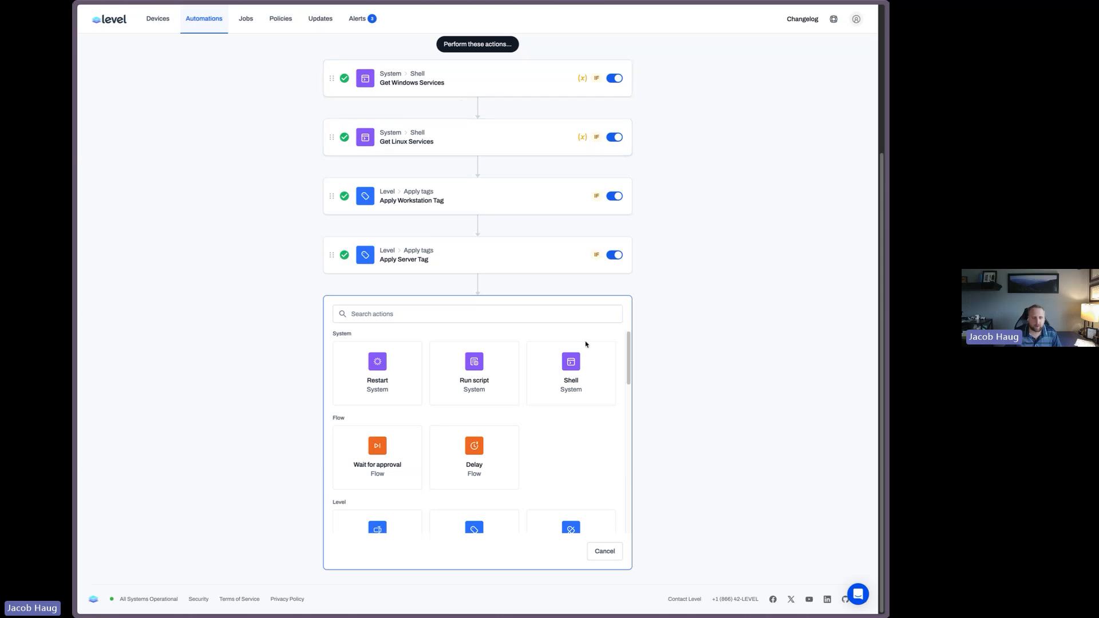
left_click(488, 316)
type("apply")
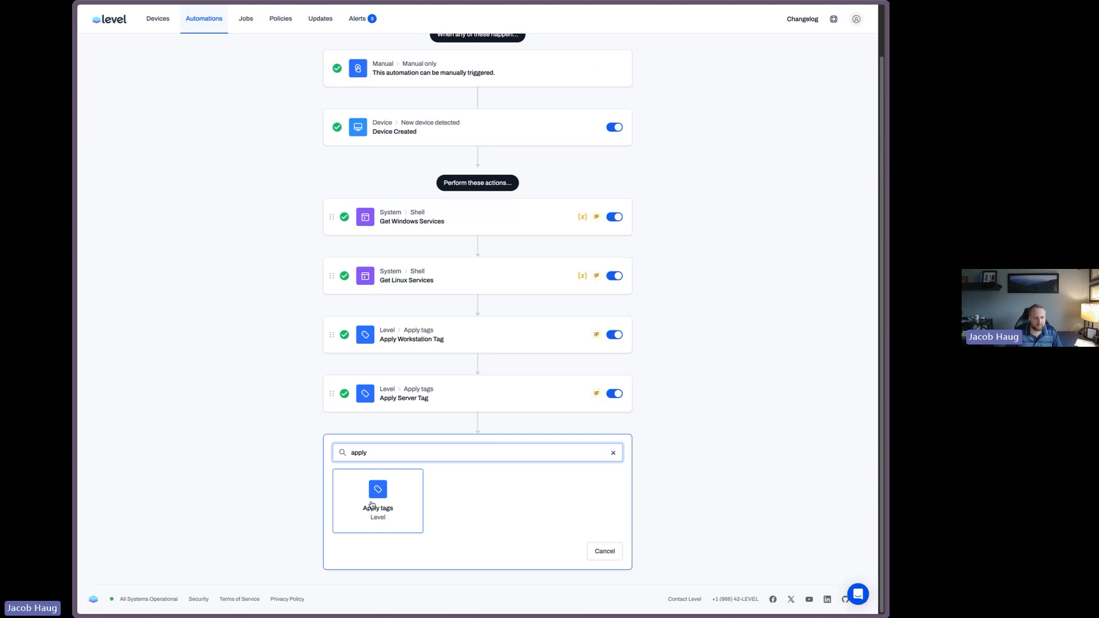
left_click(371, 505)
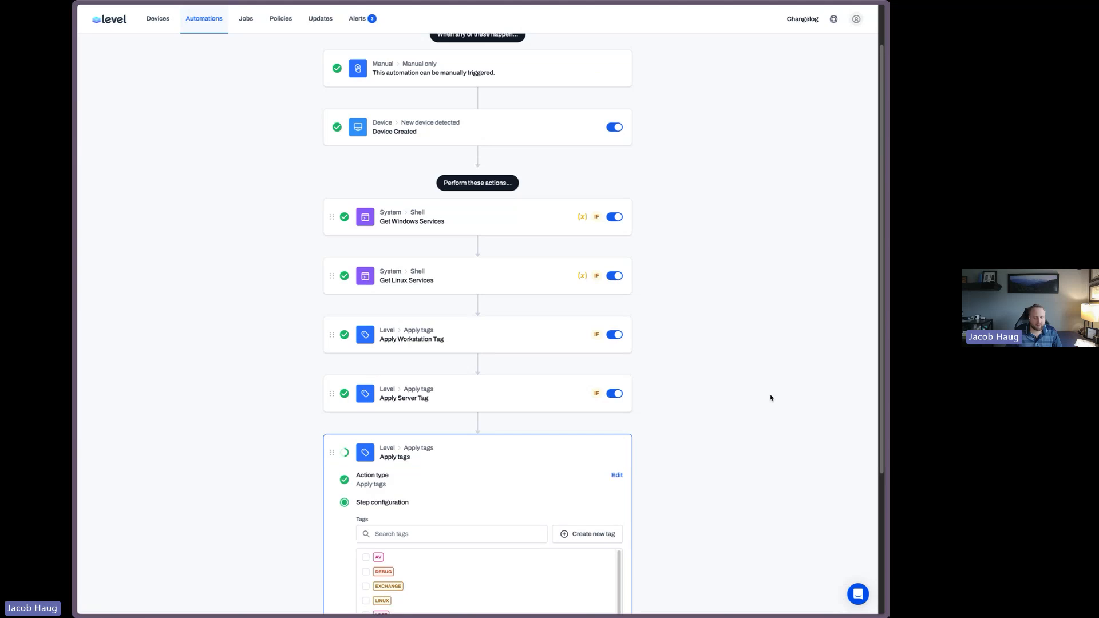
left_click(412, 341)
type("ngi")
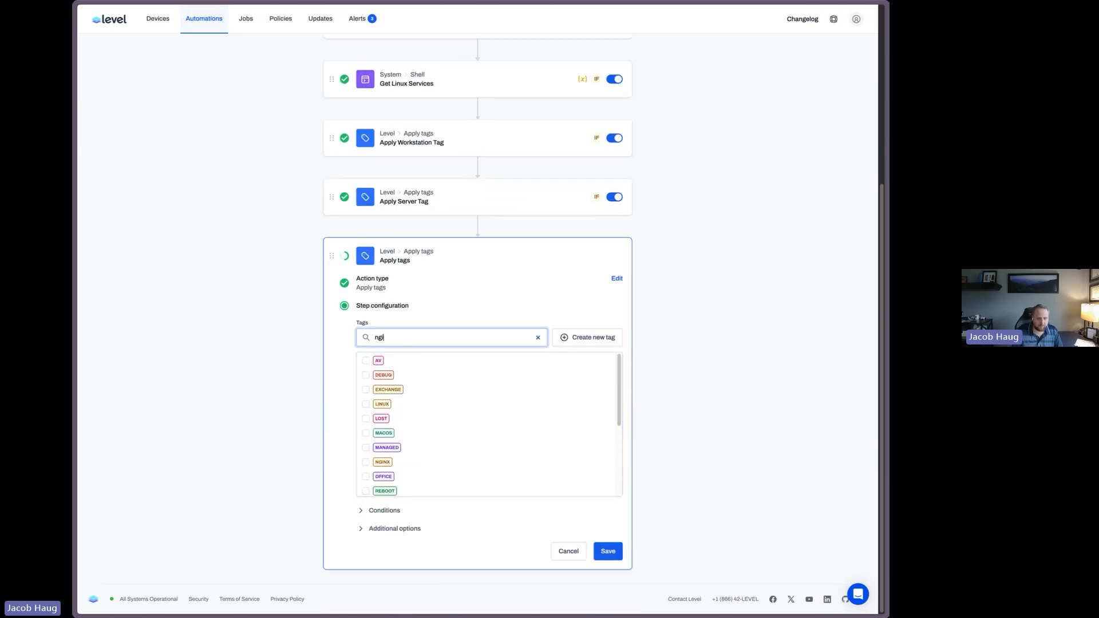
left_click(366, 361)
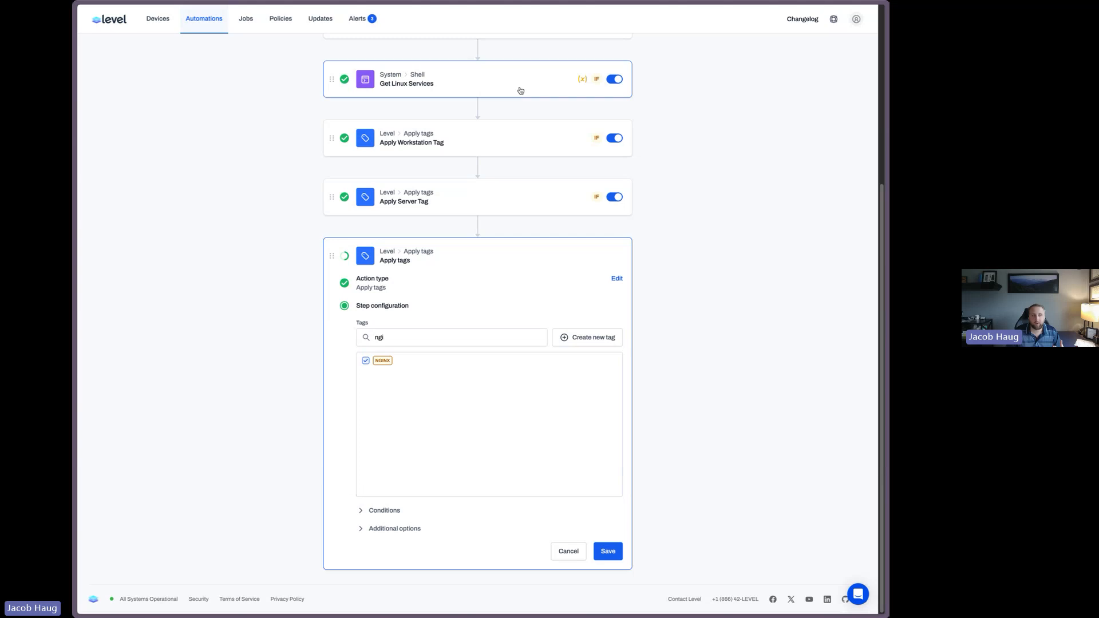
Add a condition so the new Apply tags action runs only when the LinuxServices variable contains nginx
left_click(377, 511)
scroll(682, 428, "down", 1)
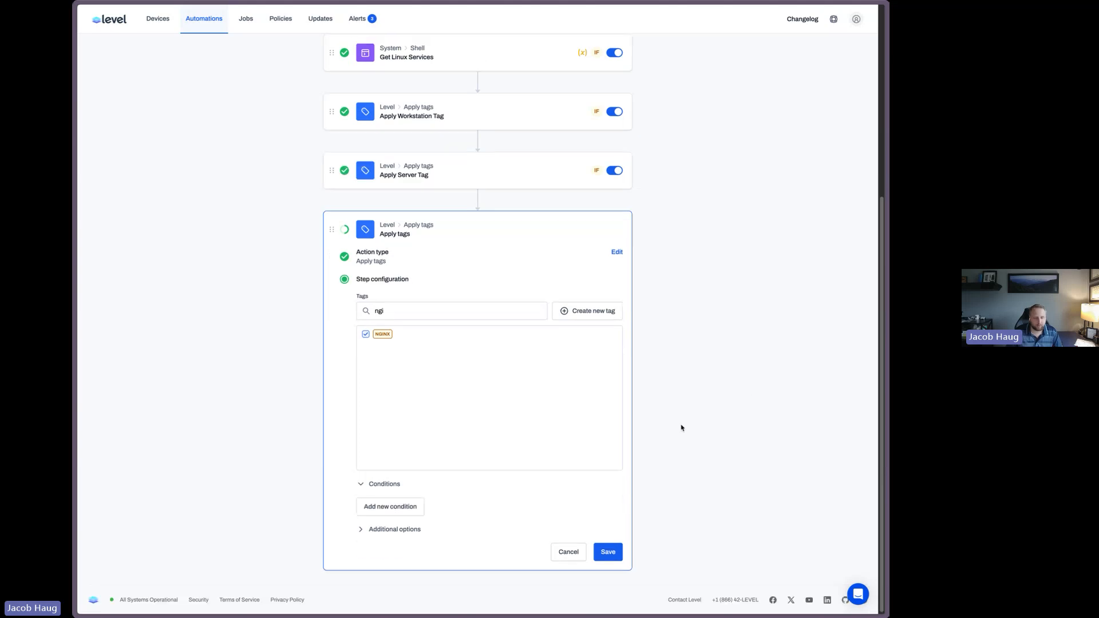
left_click(397, 506)
scroll(486, 483, "down", 3)
left_click(401, 425)
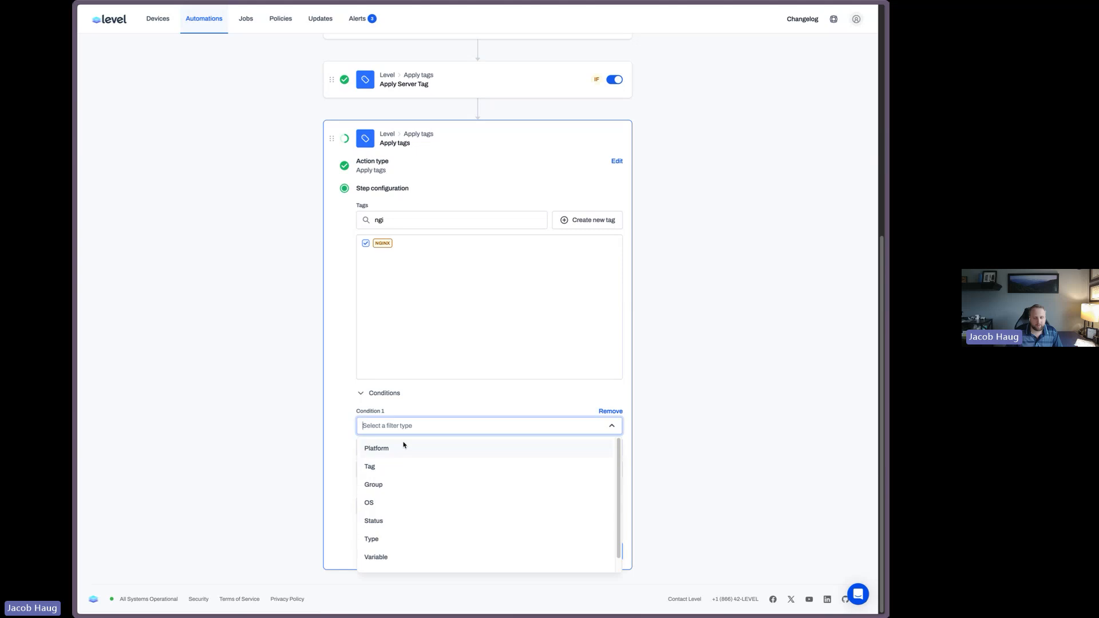
left_click(390, 557)
left_click(373, 448)
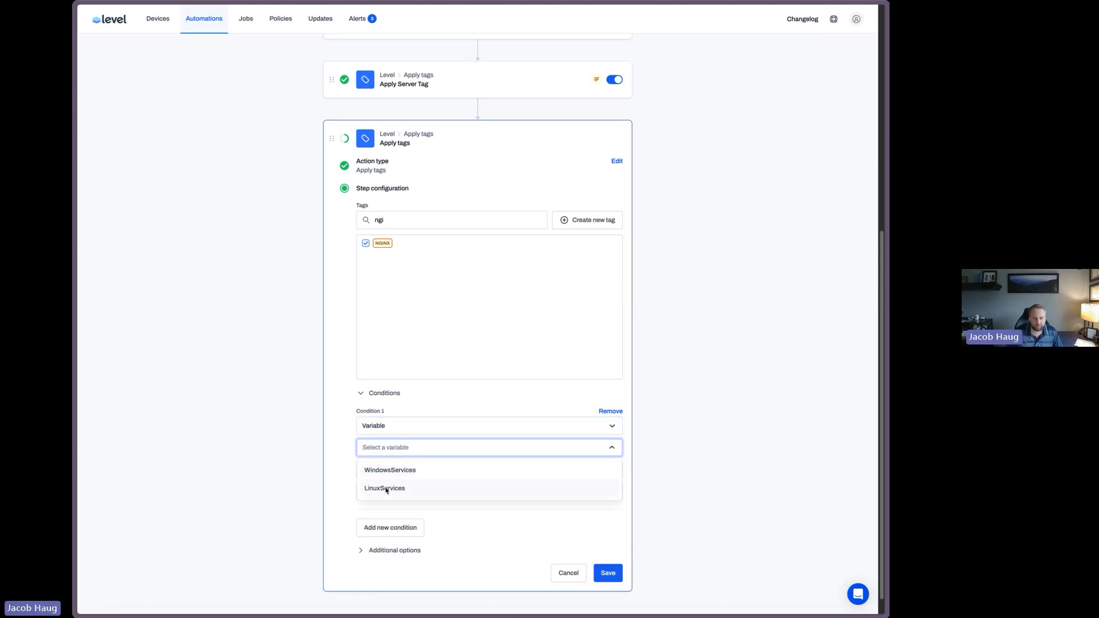
left_click(386, 489)
left_click(404, 470)
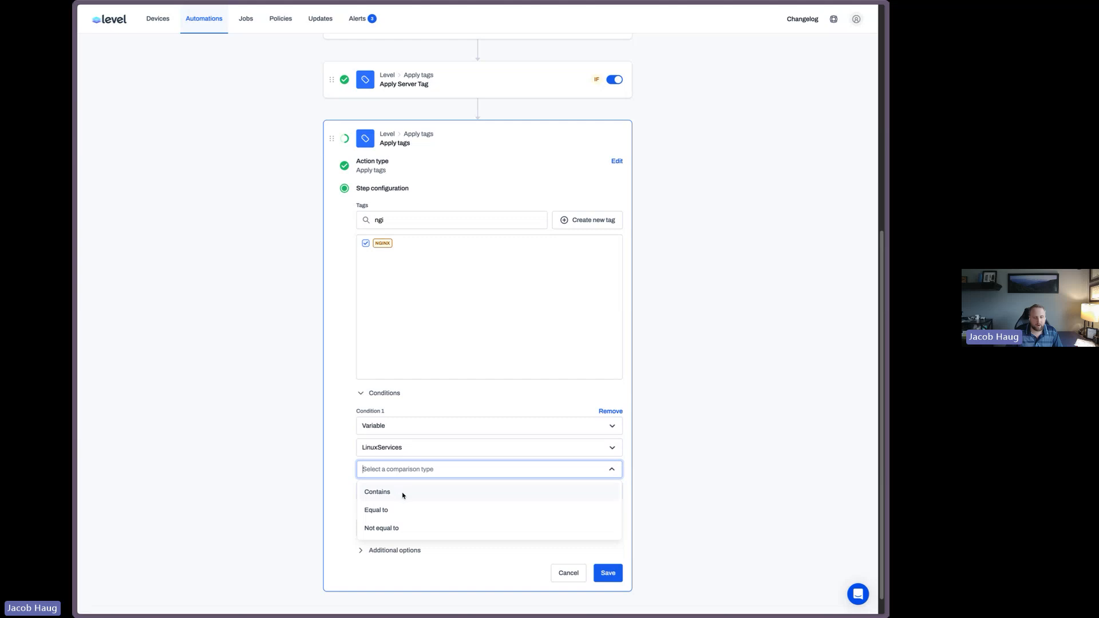
left_click(403, 493)
left_click(405, 491)
type("n")
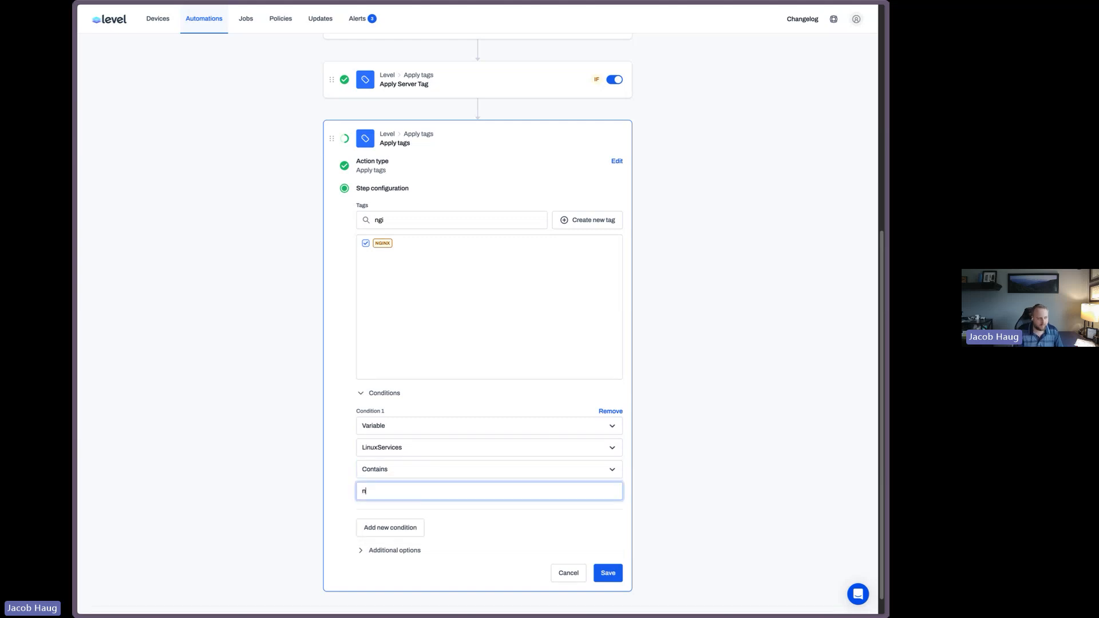
type("ginx")
Name the action "Tag Nginx Servers" and save it
left_click(419, 553)
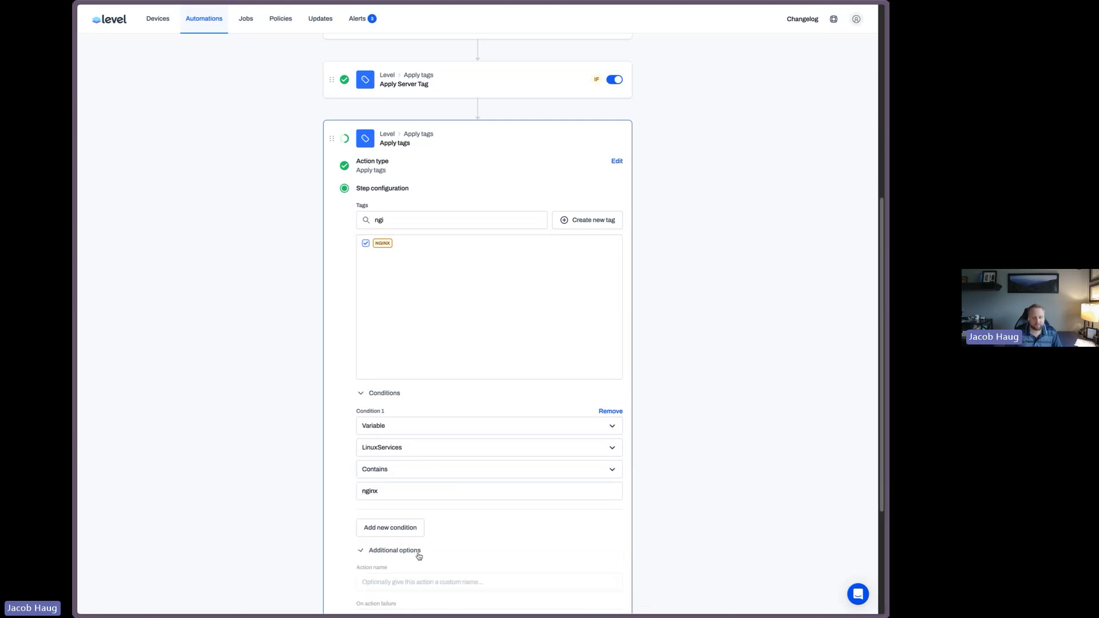
left_click(420, 581)
type("Tag")
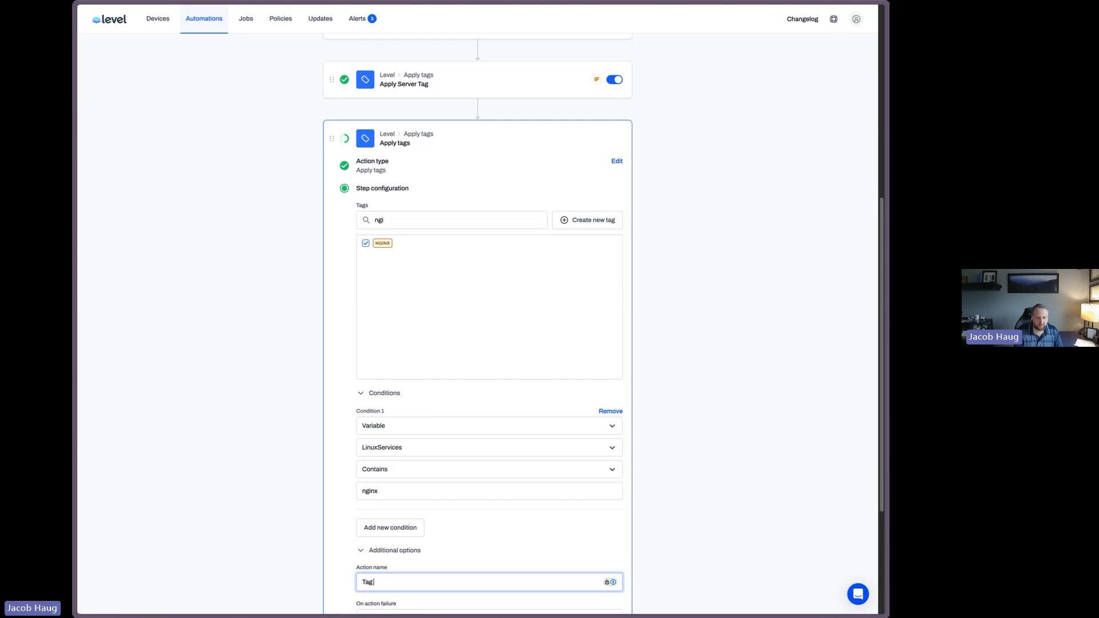
type(" Nginx Servers")
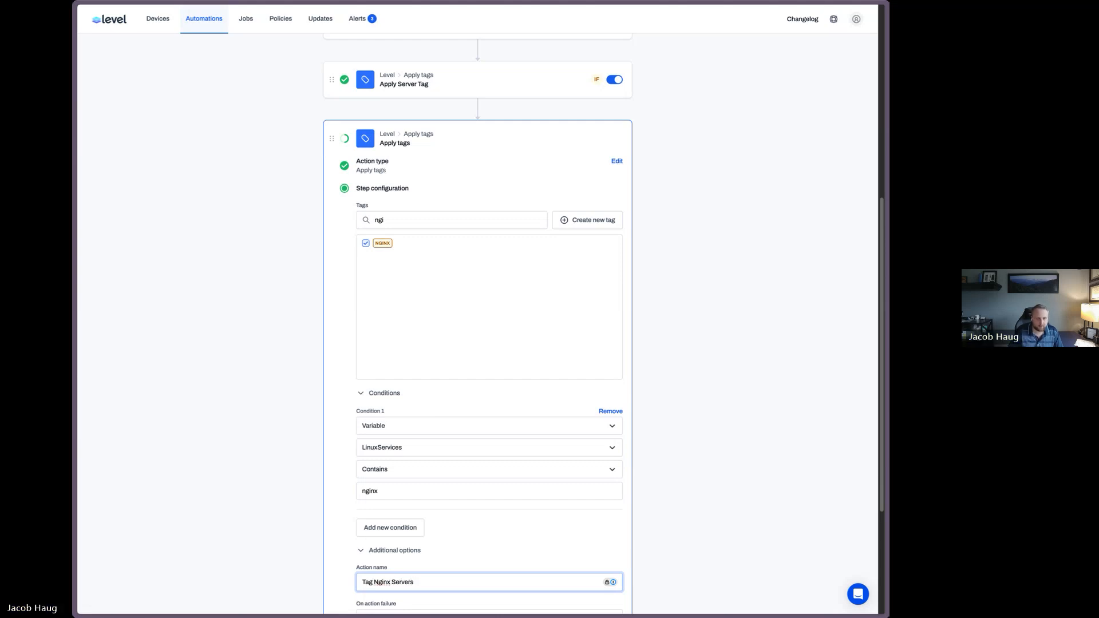
key("Return")
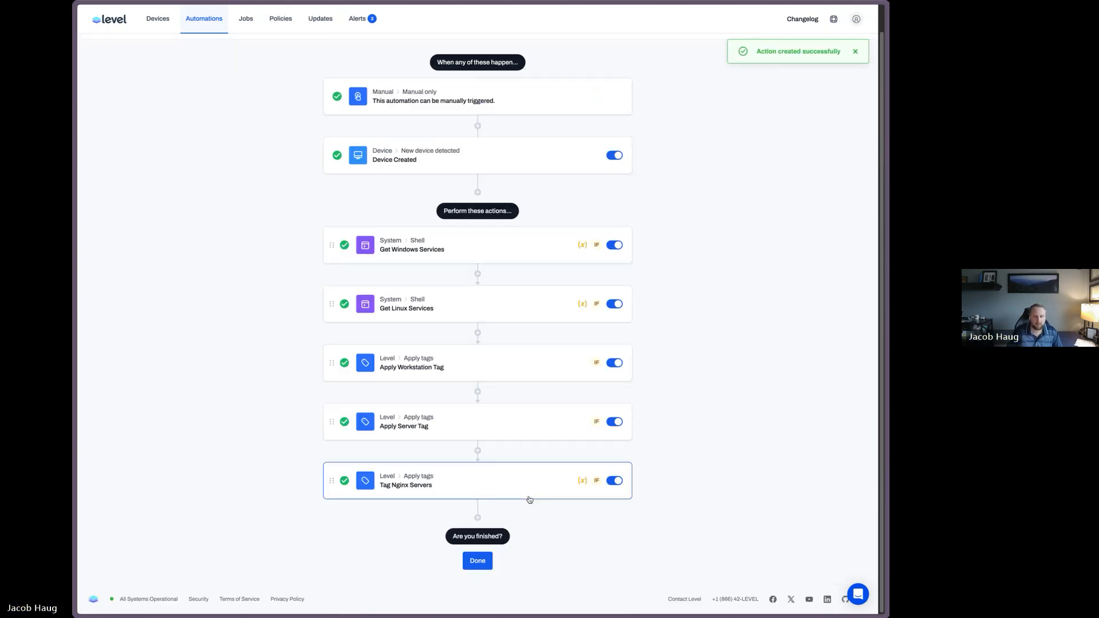
Reopen the Tag Nginx Servers action to review its tag and condition, then close it without changes
scroll(792, 414, "down", 4)
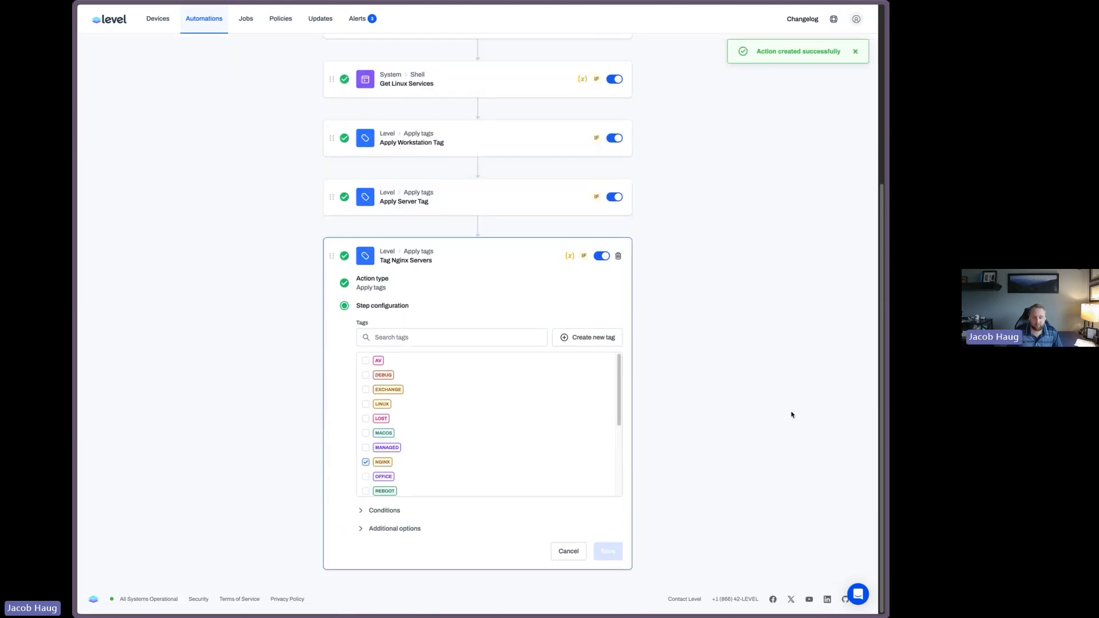
left_click(365, 461)
left_click(395, 511)
scroll(478, 432, "down", 3)
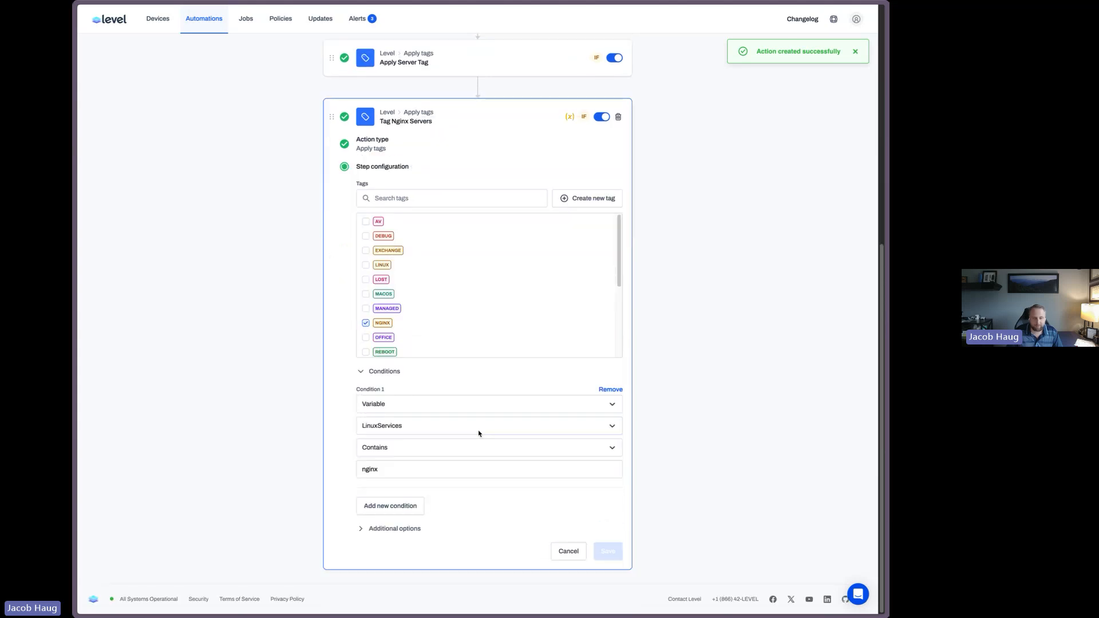
left_click(371, 469)
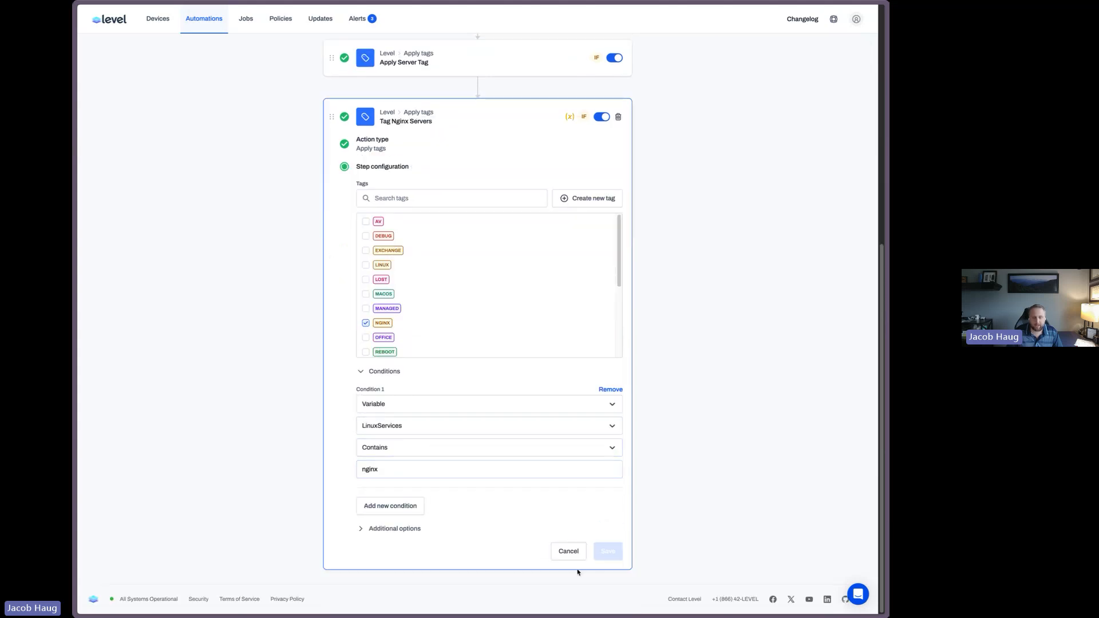
left_click(569, 551)
Add another Apply tags action after Tag Nginx Servers and select the EXCHANGE tag
scroll(691, 426, "down", 4)
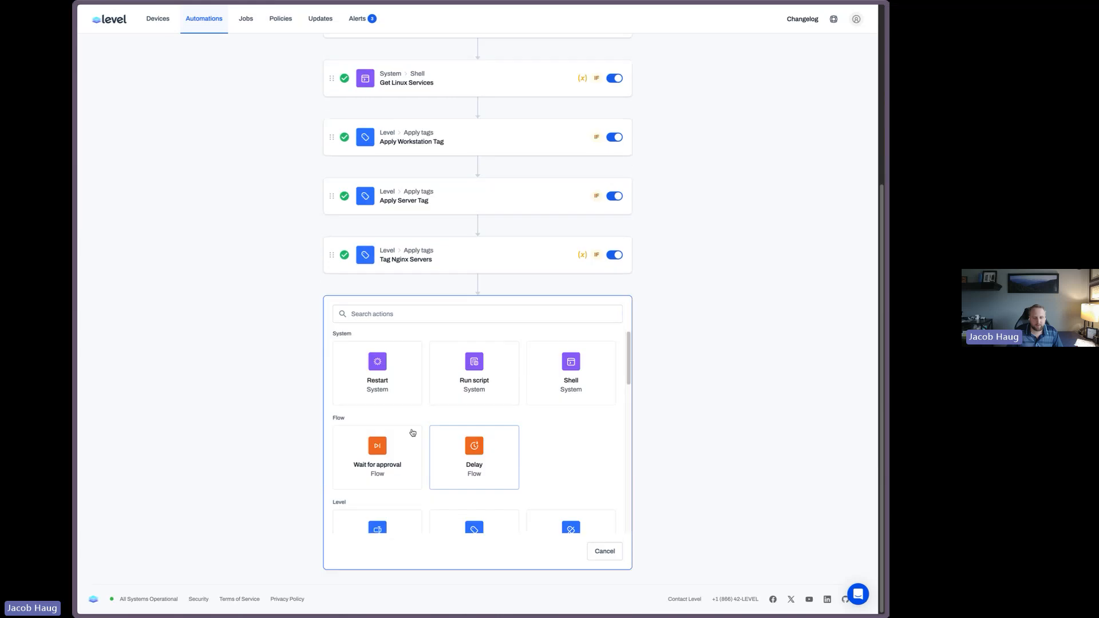
left_click(450, 320)
type("t")
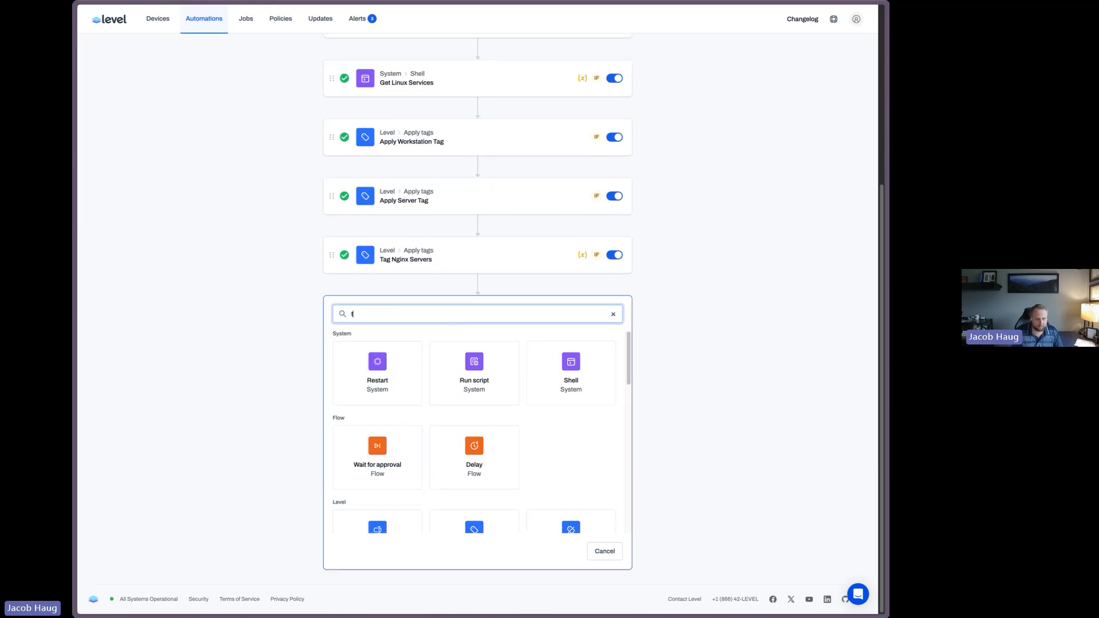
type("ag a")
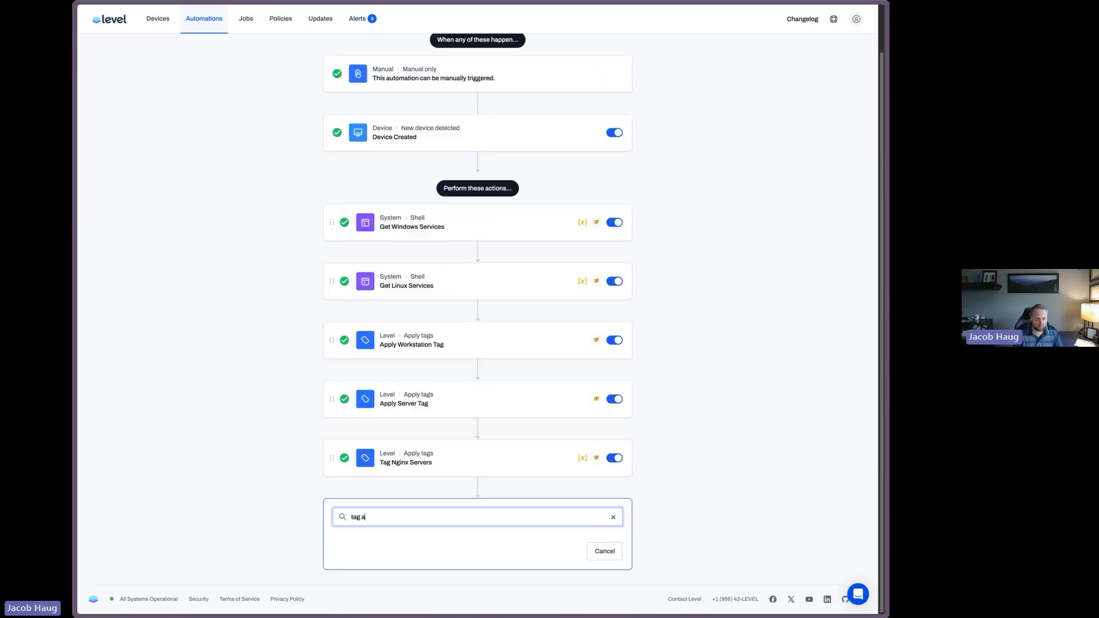
key("ctrl+a")
type("apply tag")
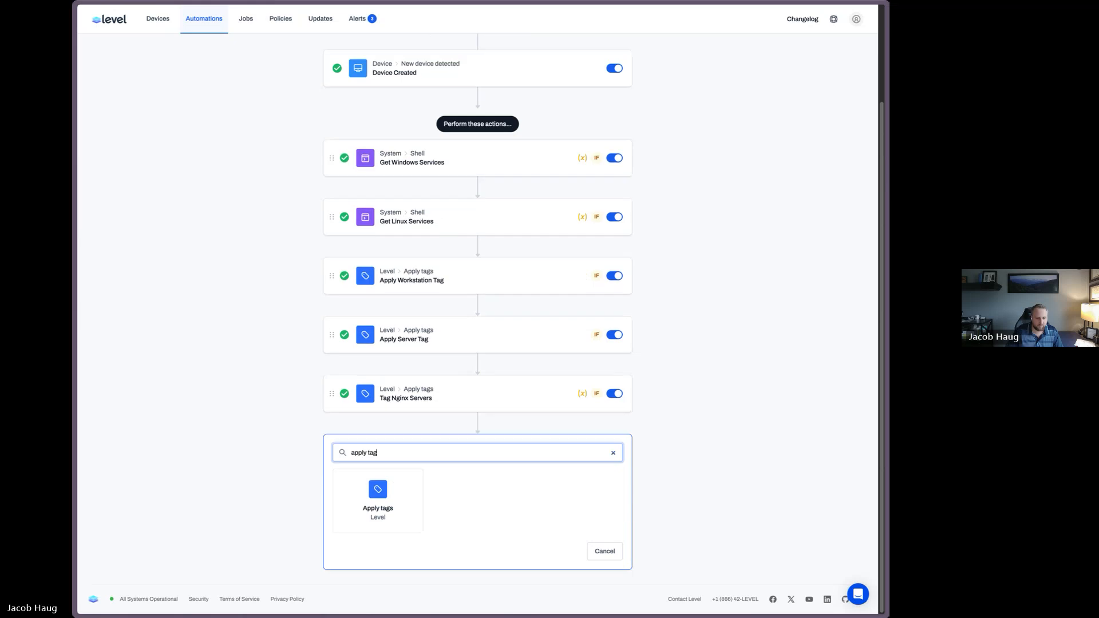
left_click(377, 497)
left_click(414, 342)
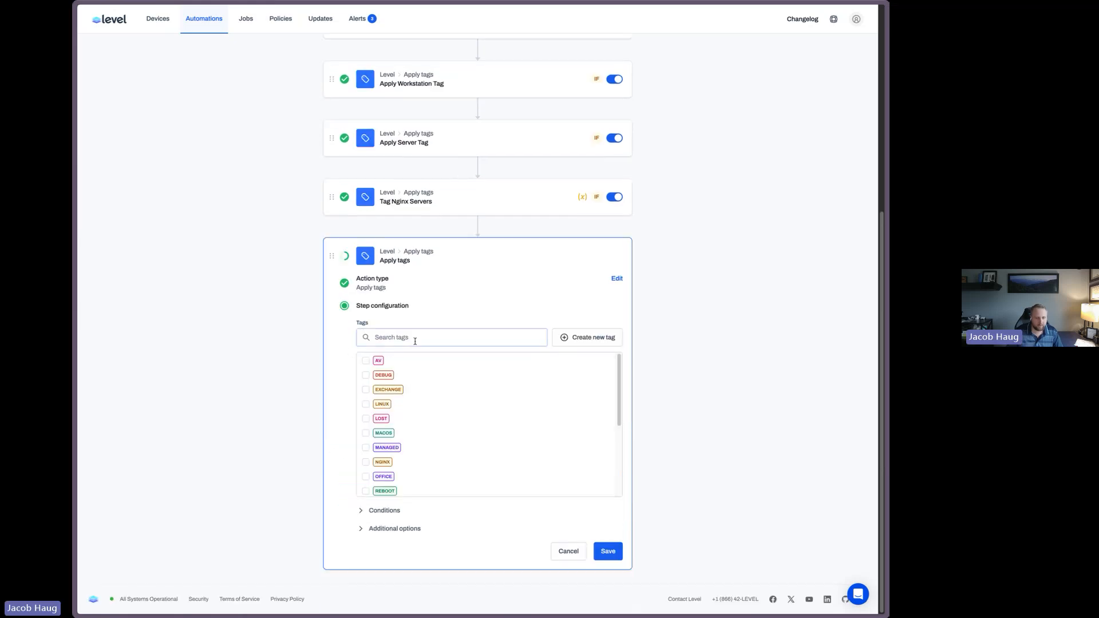
type("ex")
left_click(365, 362)
left_click(366, 362)
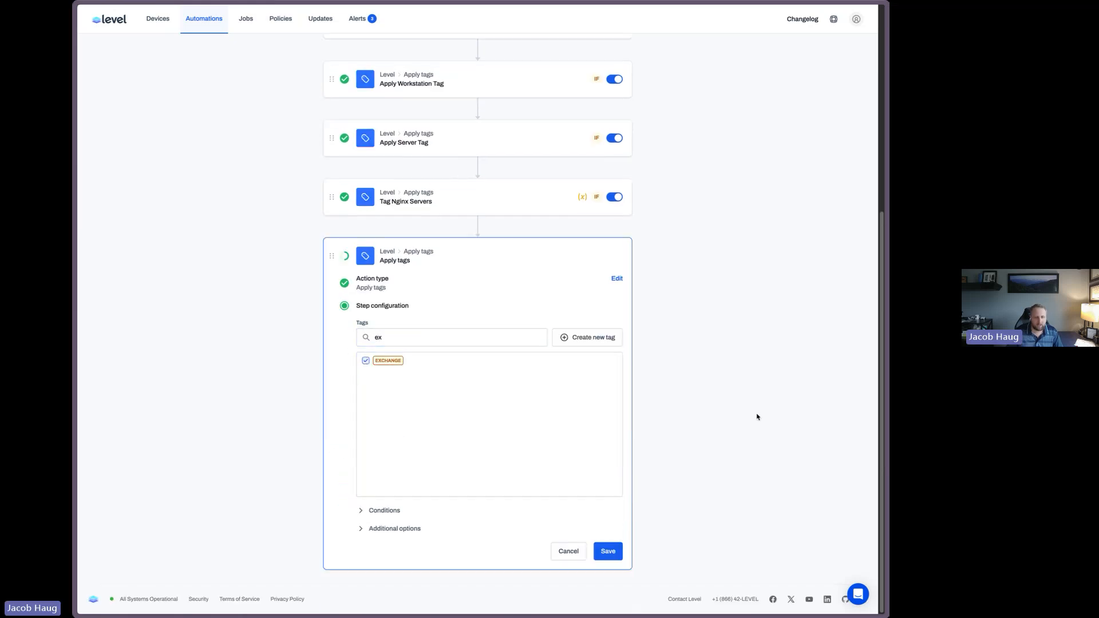
Add a condition so it runs only when the WindowsServices variable contains Winmgmt
left_click(373, 511)
left_click(369, 503)
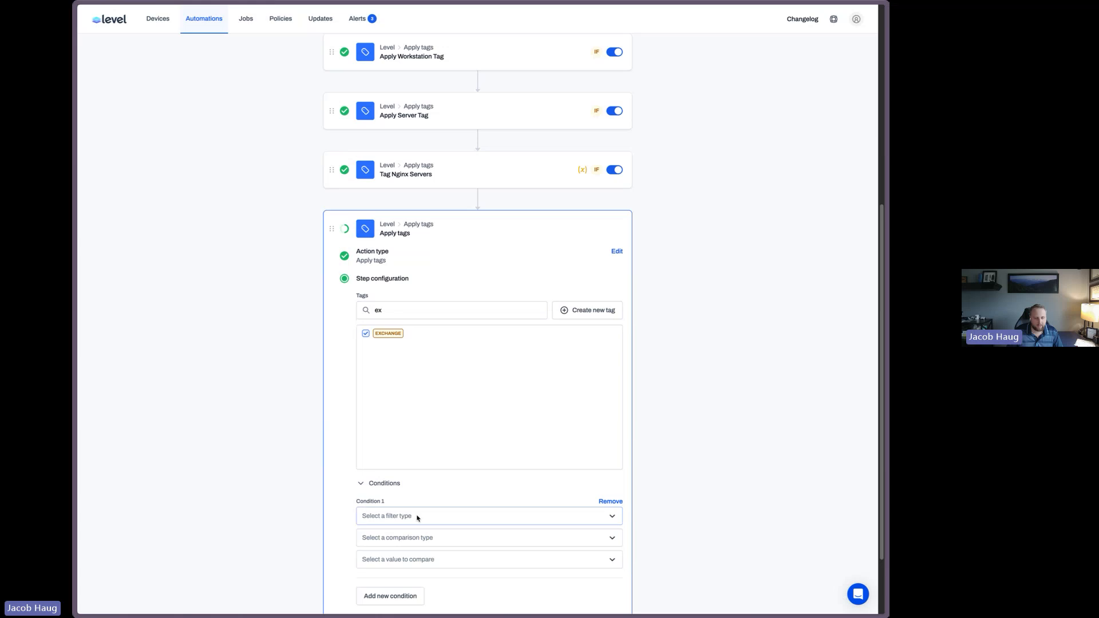
left_click(415, 517)
left_click(395, 599)
left_click(392, 488)
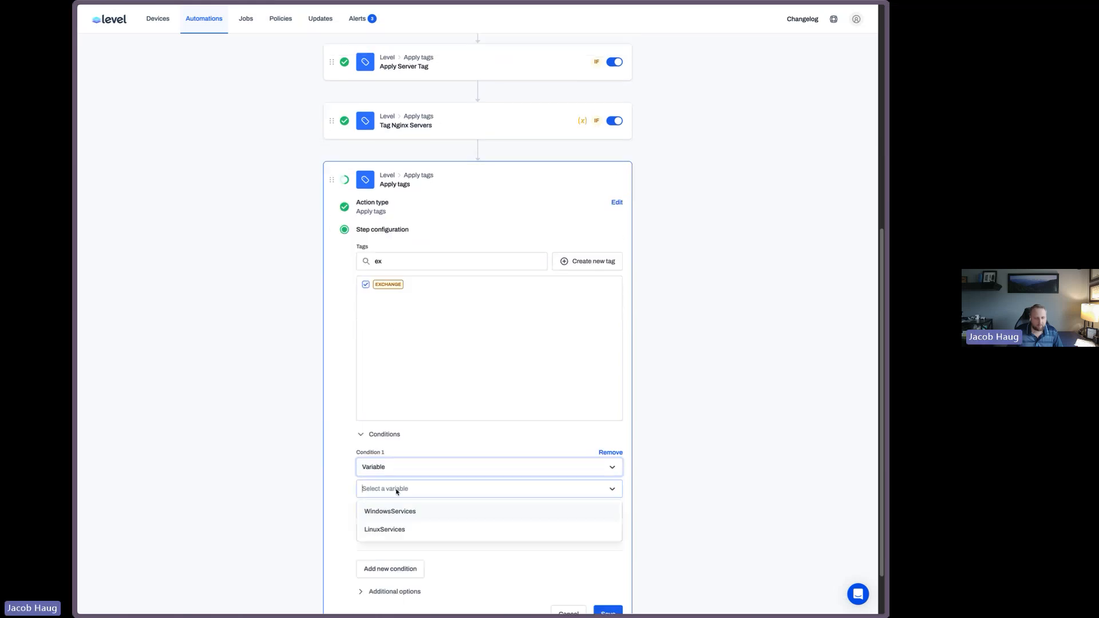
left_click(438, 510)
left_click(437, 511)
left_click(418, 532)
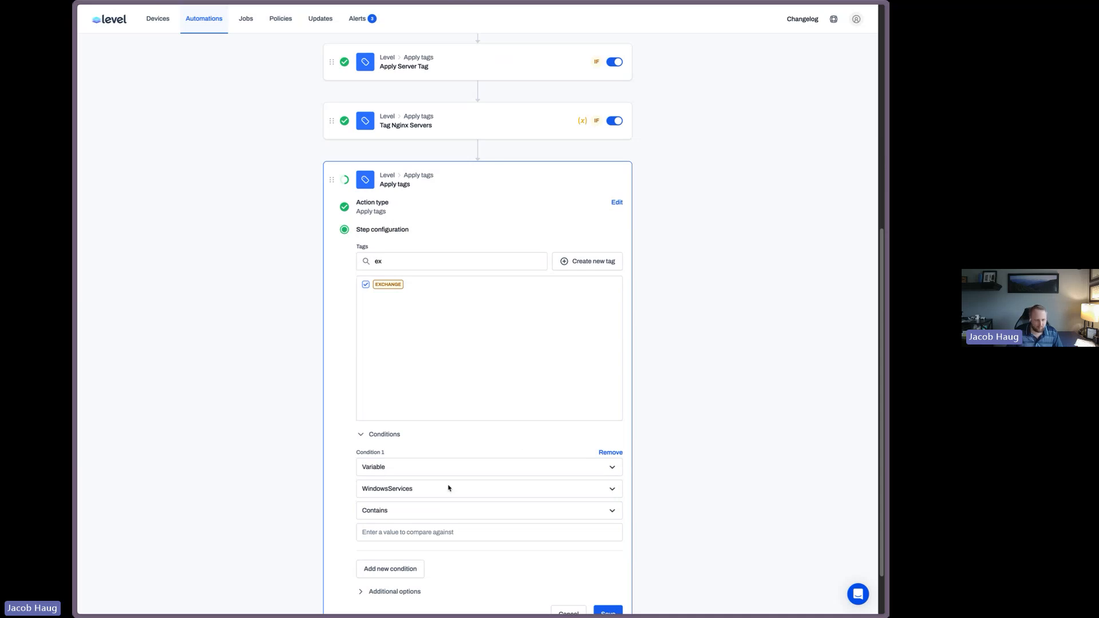
left_click(415, 530)
type("Winmgmt")
Name the action "Tag Exchange Servers" and save it
scroll(490, 483, "down", 1)
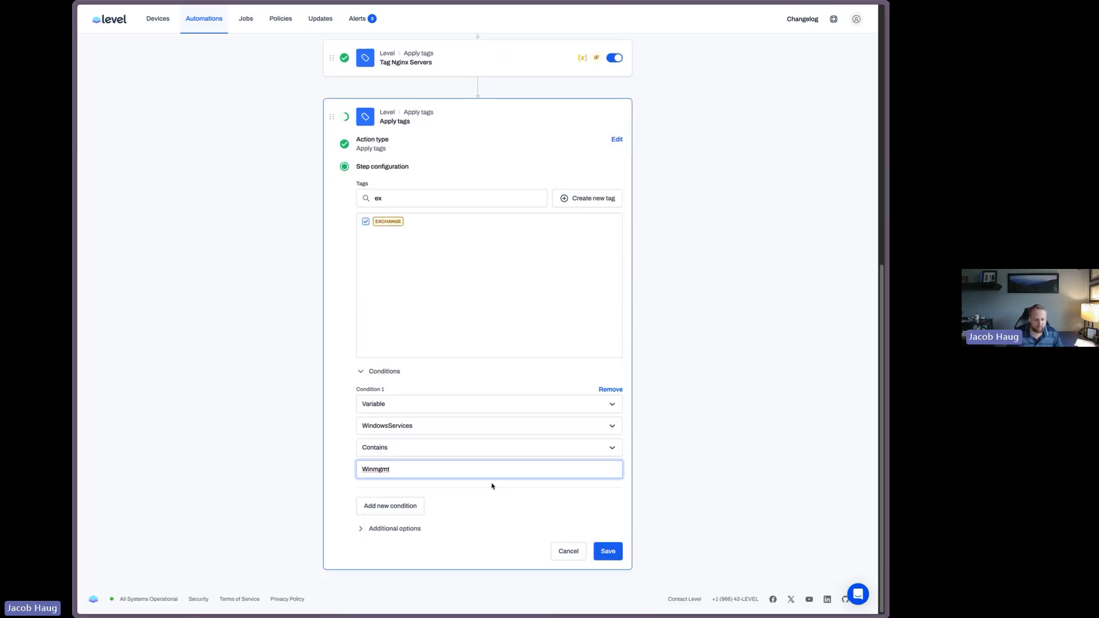
left_click(408, 528)
scroll(560, 503, "down", 3)
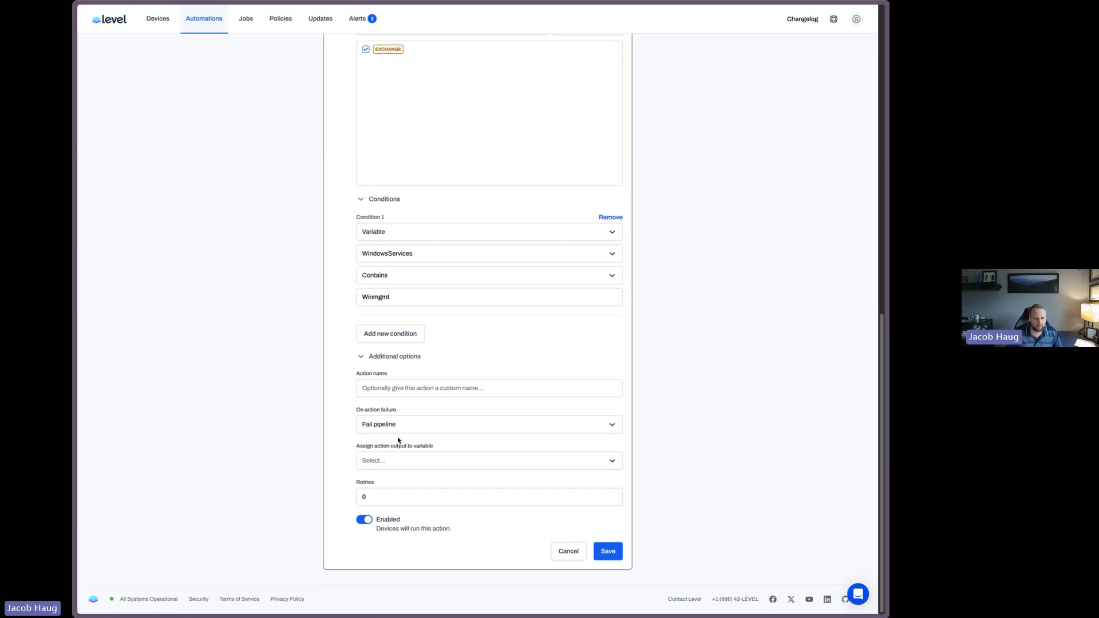
left_click(488, 389)
type("Appl")
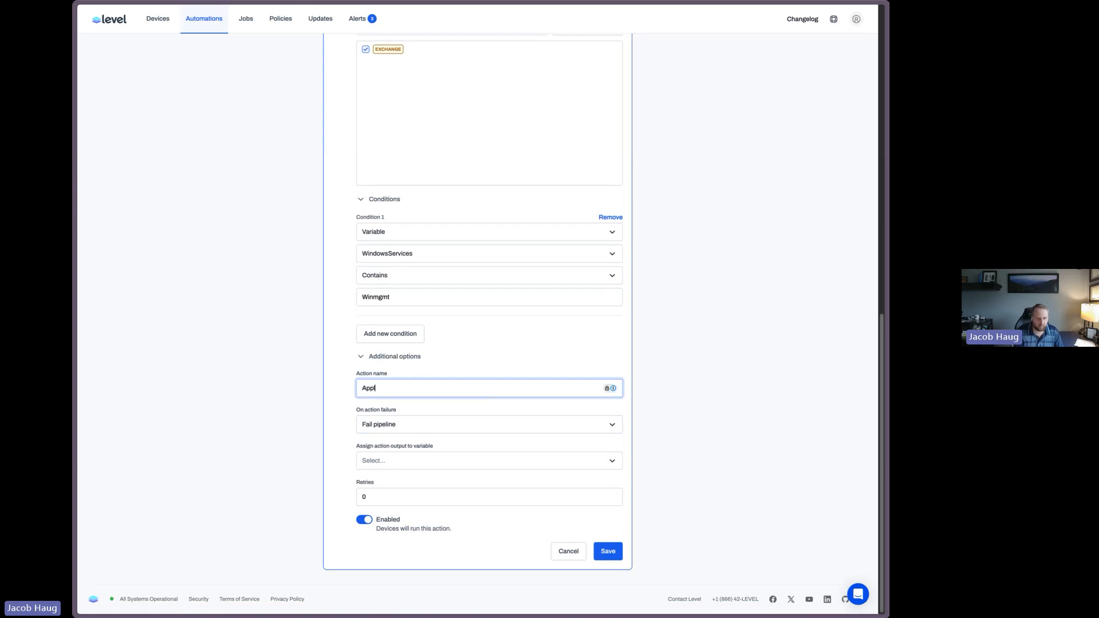
type("y Exchange Tag")
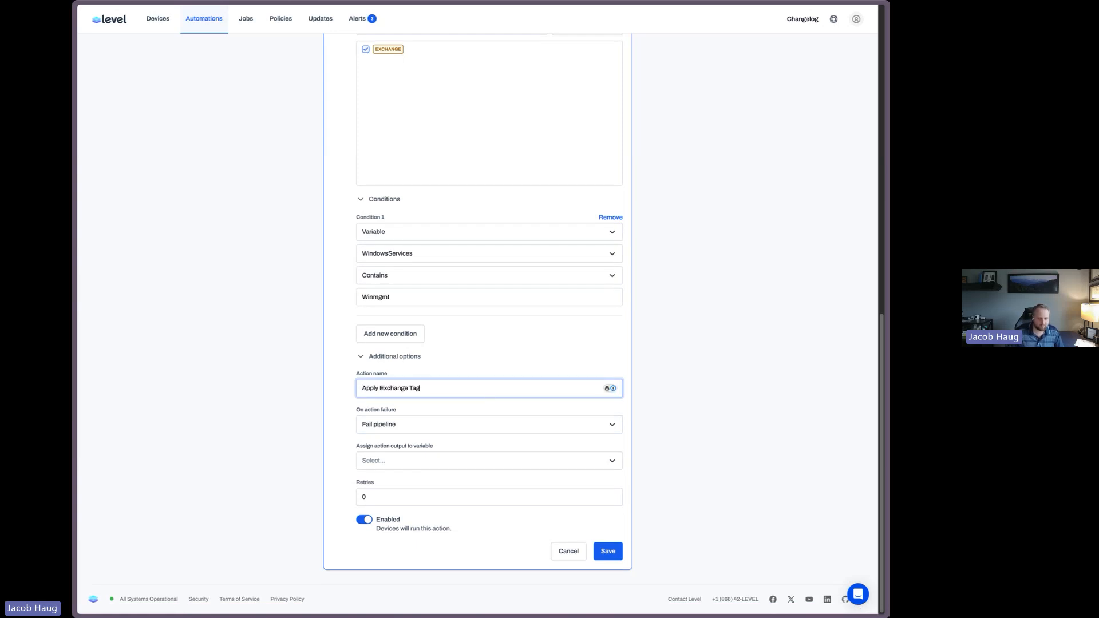
key("ctrl+a")
type("Tag")
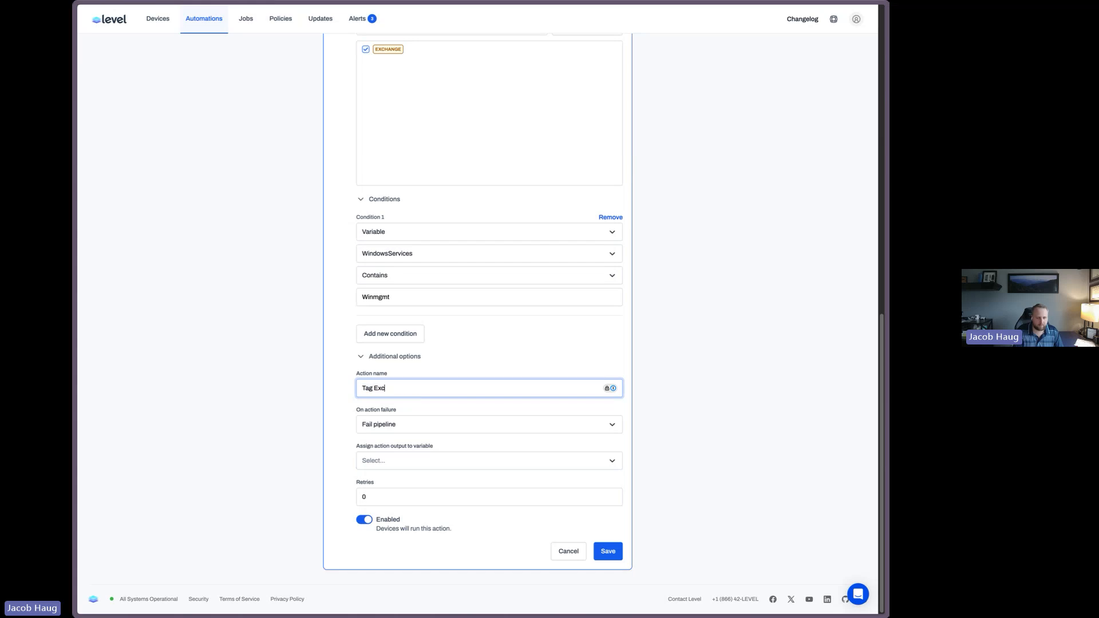
type(" Exchange Servers")
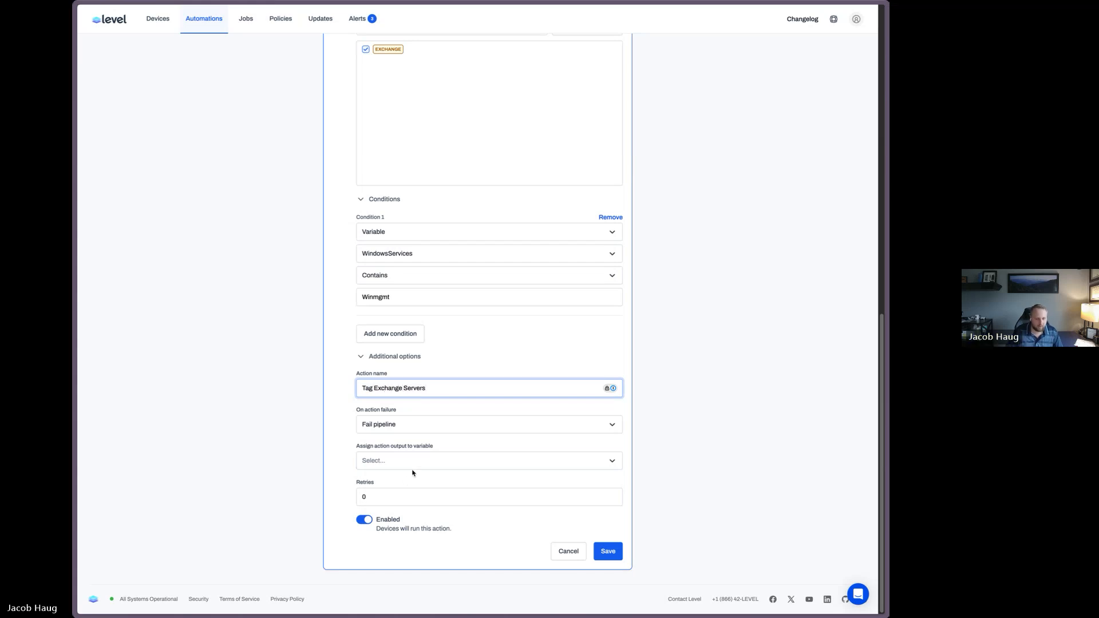
left_click(608, 552)
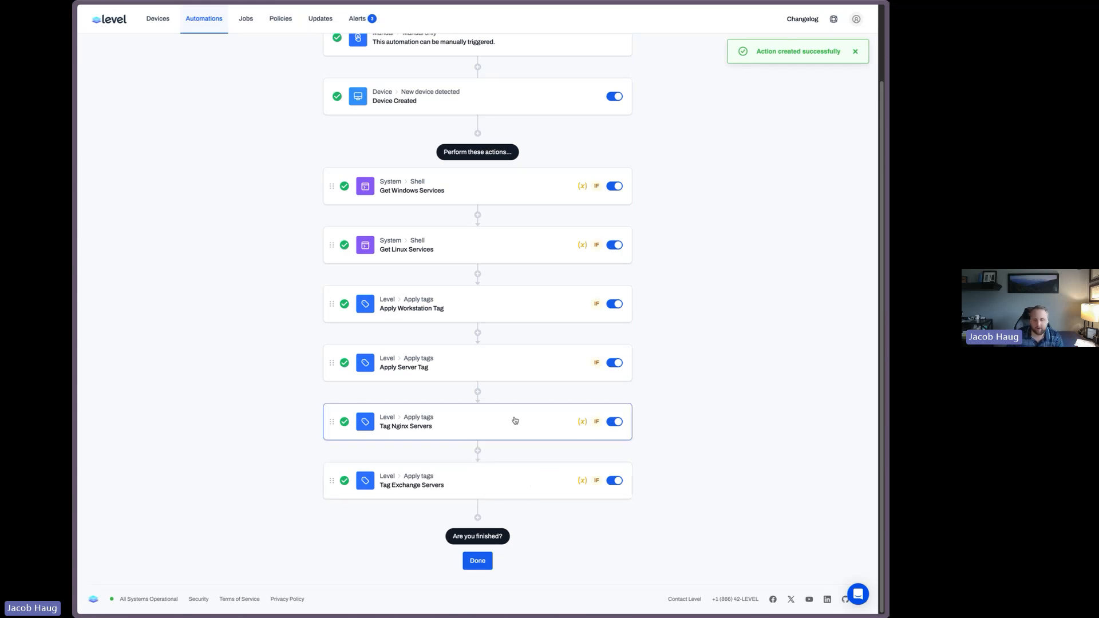
Finish editing and manually run the automation on the Debian 12 and Windows Server 22 devices
left_click(482, 560)
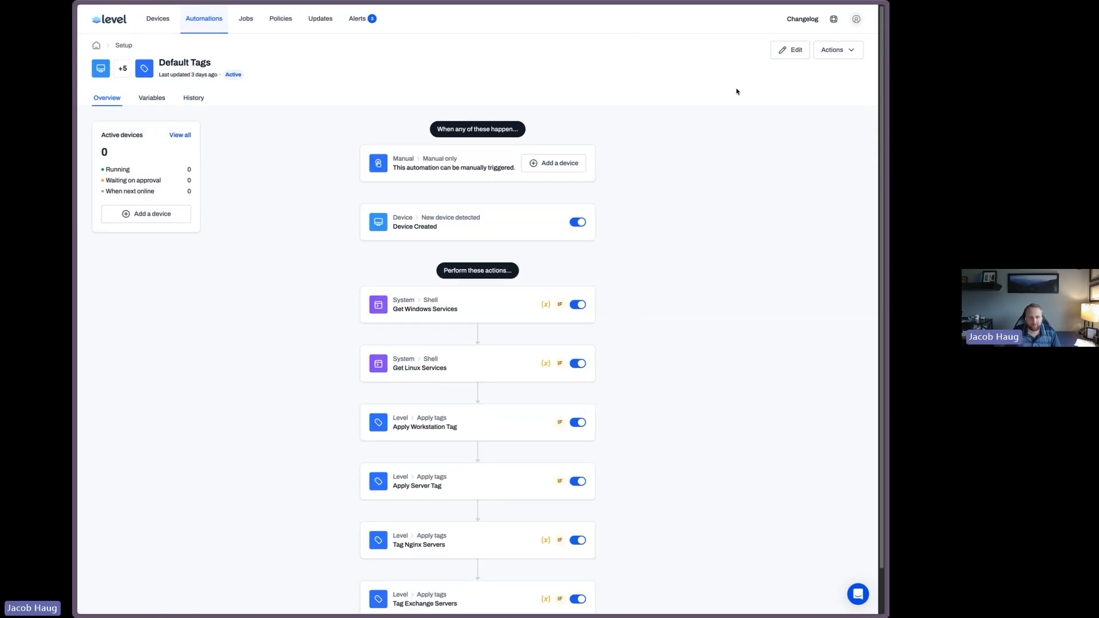
left_click(576, 170)
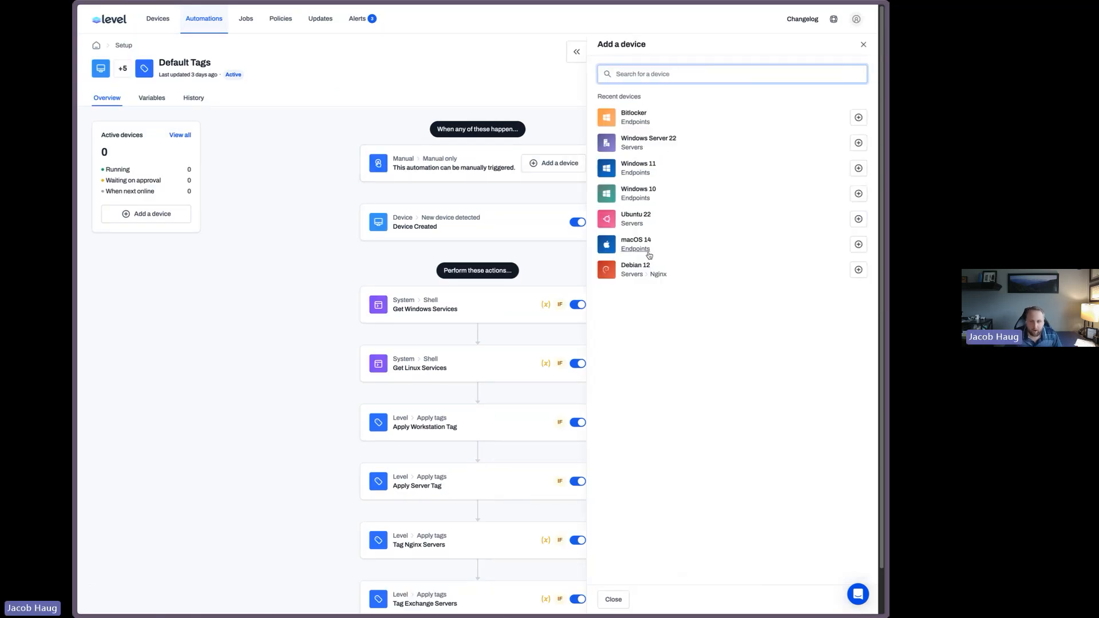
left_click(859, 270)
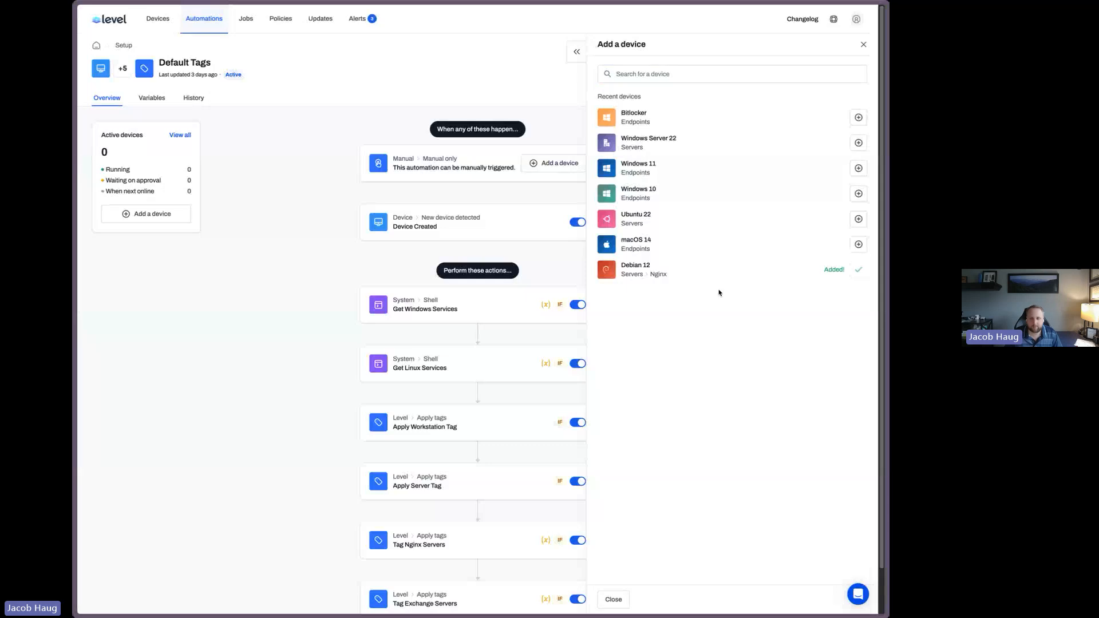
left_click(858, 142)
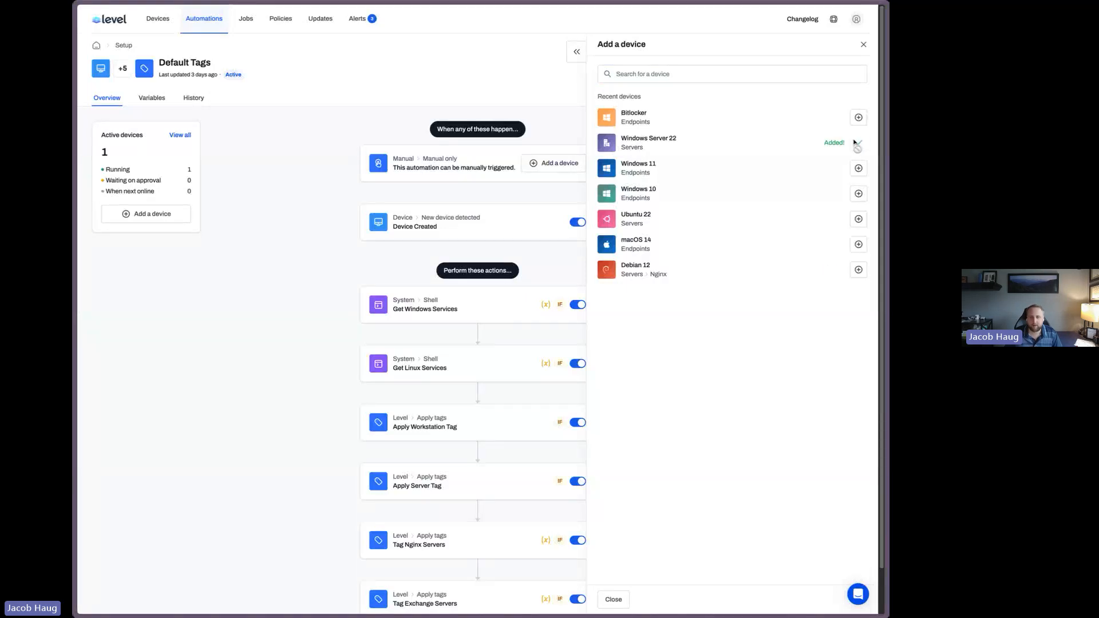
left_click(864, 45)
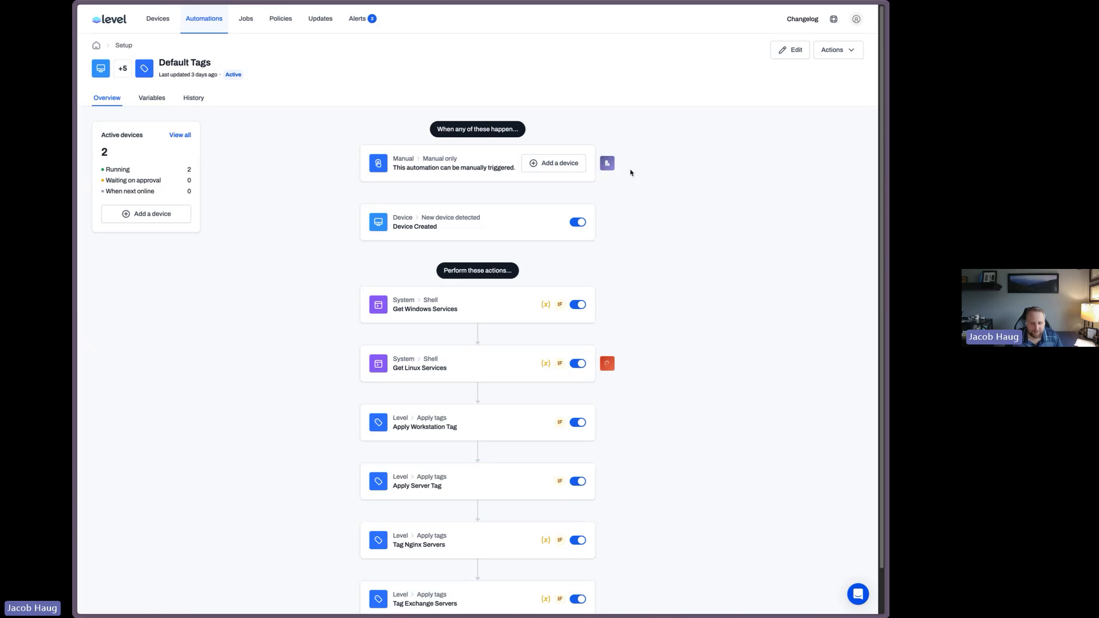
Open the Debian 12 run and inspect the Get Linux Services step's output
left_click(606, 363)
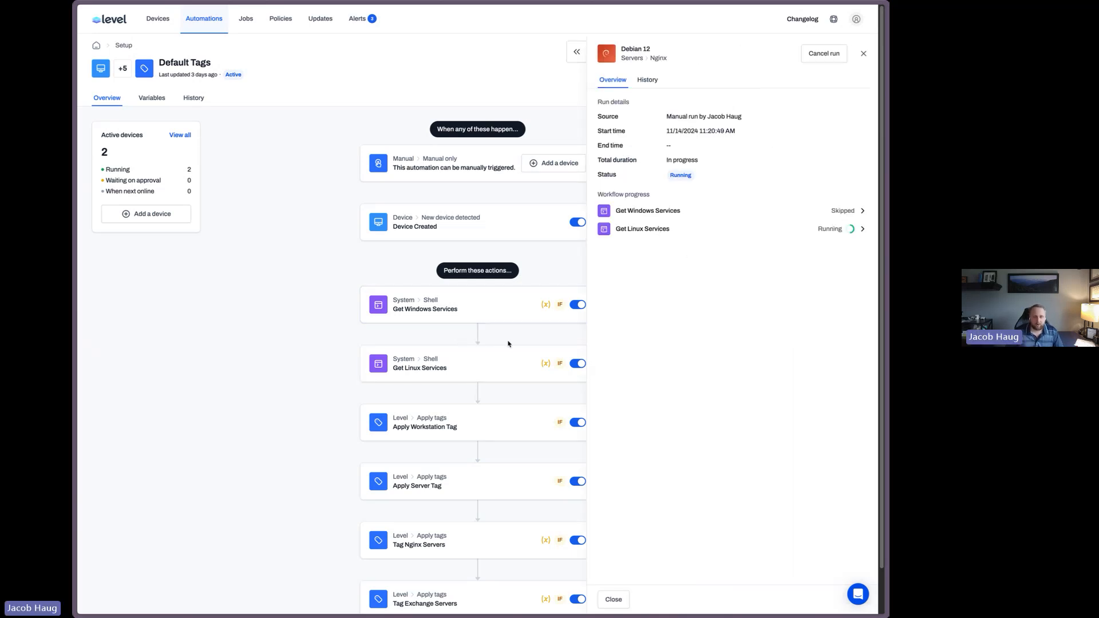
scroll(509, 344, "down", 2)
left_click(659, 229)
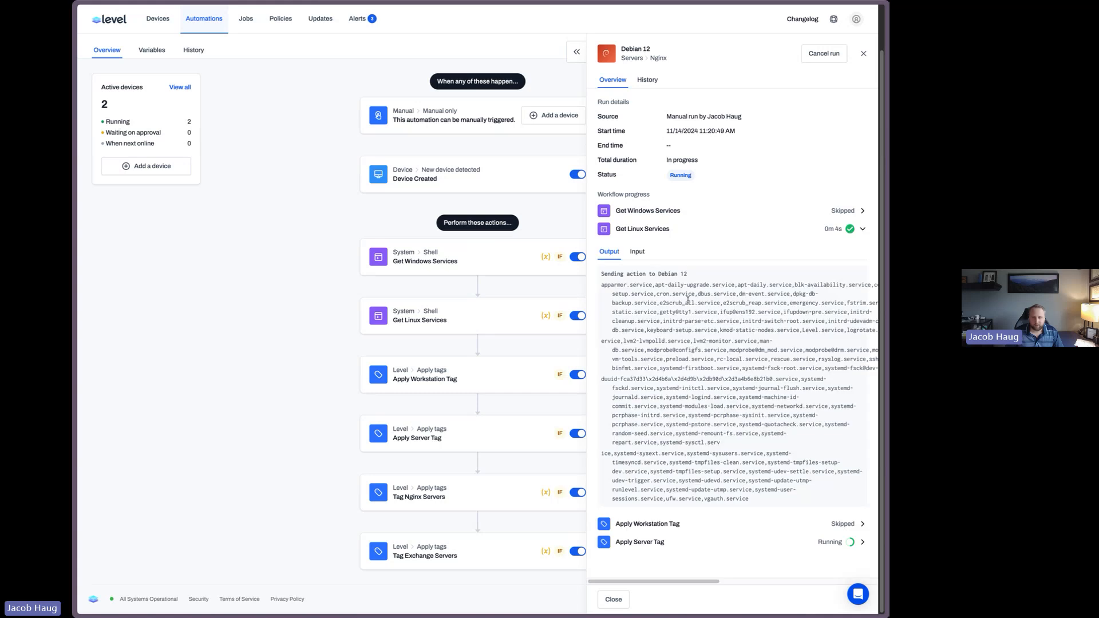
Inspect the Tag Nginx Servers step's output in the Debian 12 run, then close the run panel
left_click(639, 231)
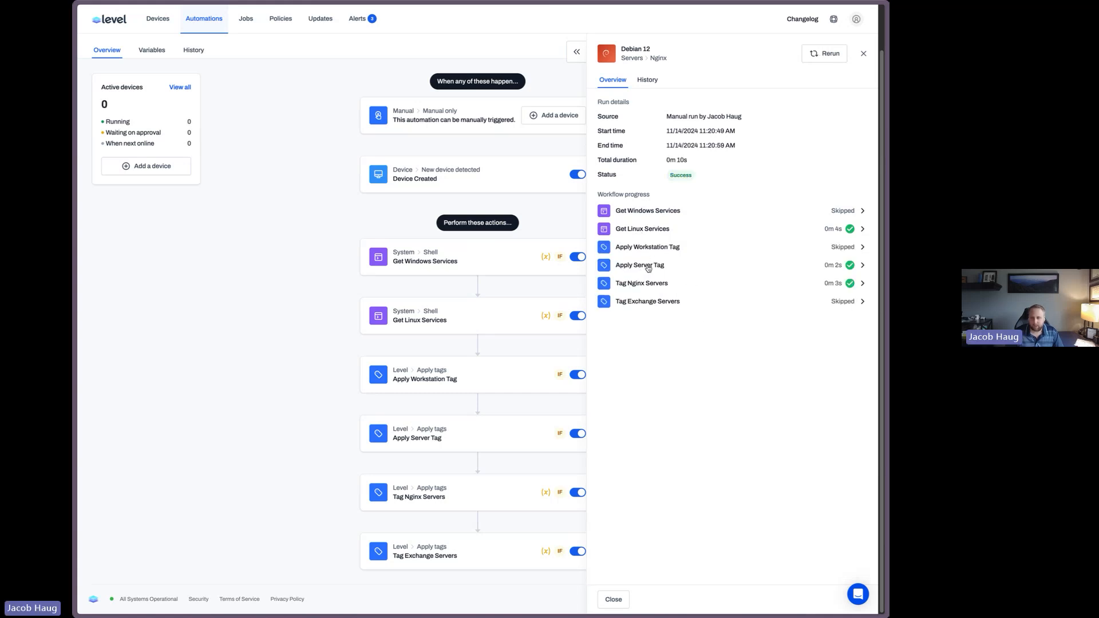
left_click(645, 284)
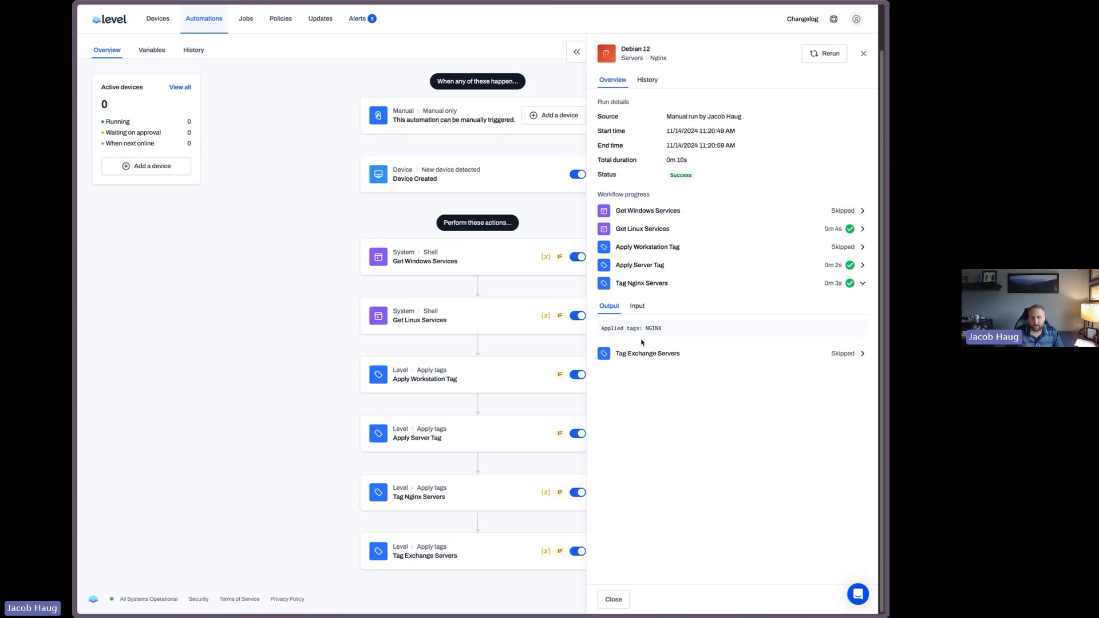
left_click_drag(641, 341, 695, 324)
left_click(863, 54)
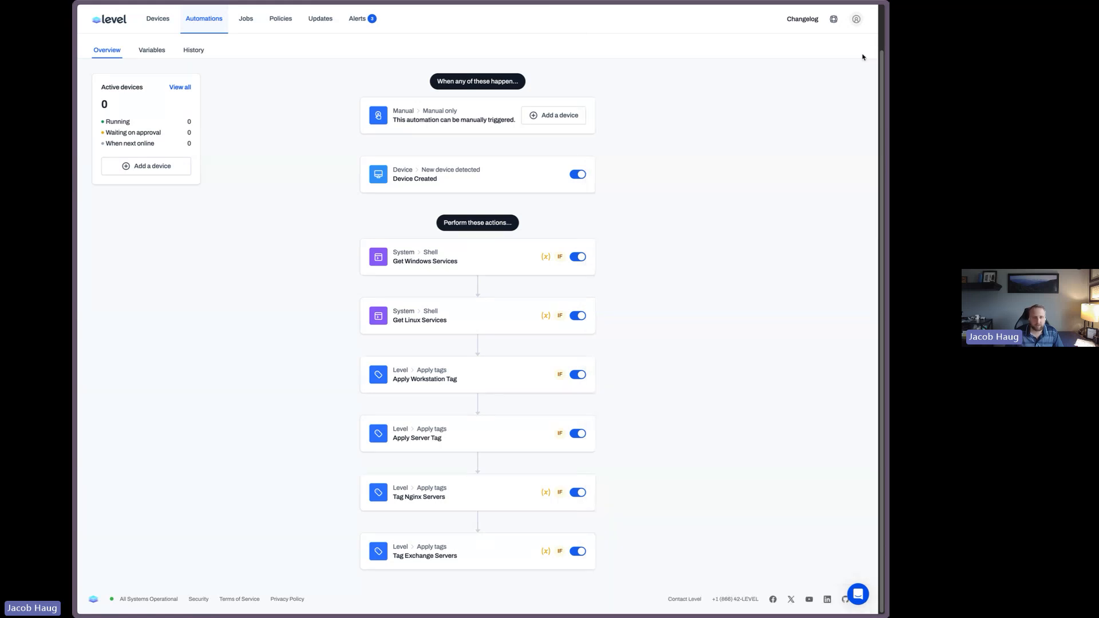
Open the Tag Exchange Servers step and check its result for the Windows Server 22 device
left_click(471, 559)
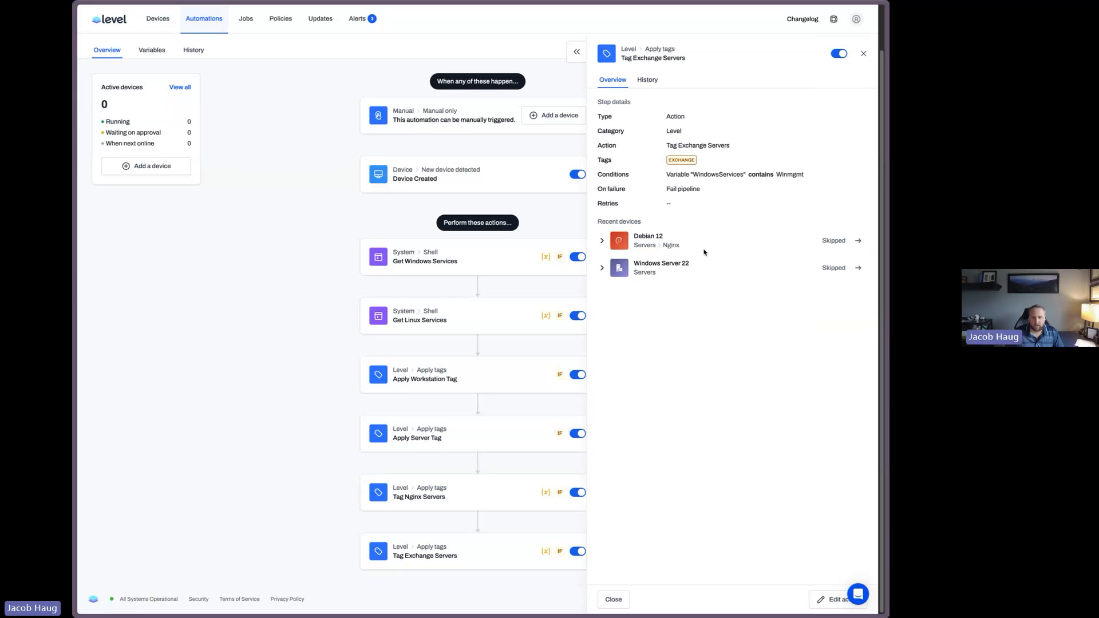
left_click(602, 269)
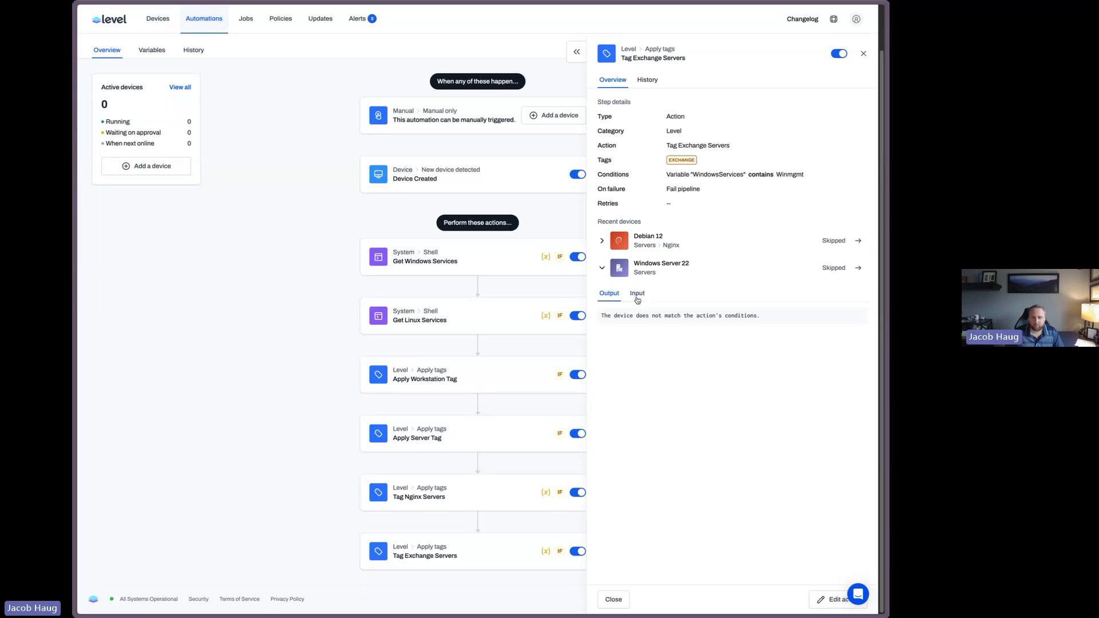
left_click(601, 269)
left_click(863, 54)
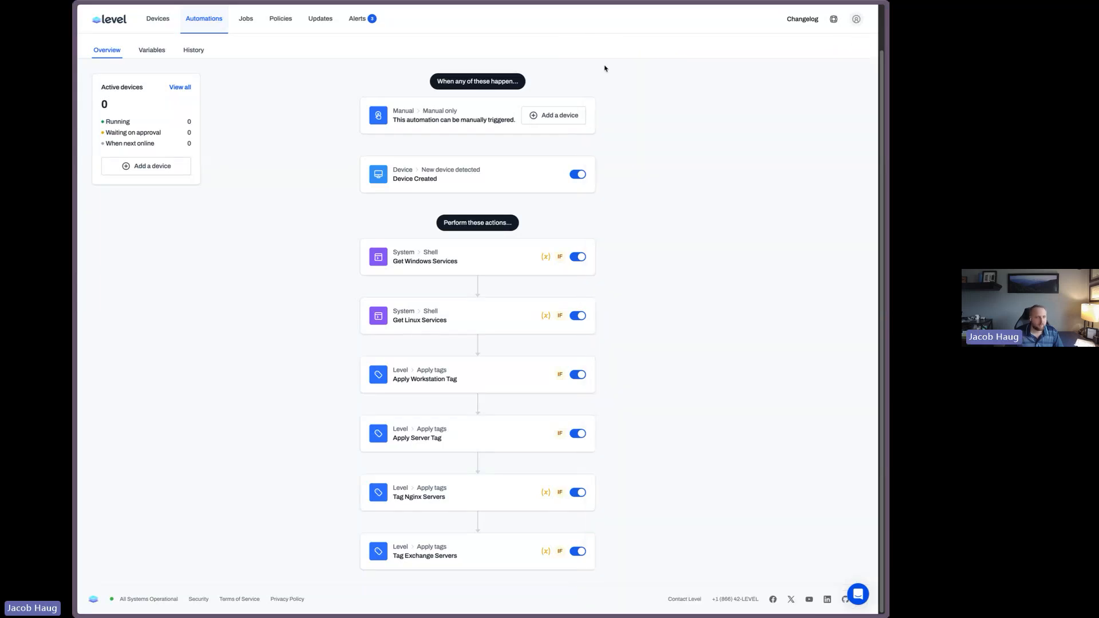
Open the automation's run history and inspect the Windows Server 22 run's Tag Exchange Servers output and input
left_click(193, 50)
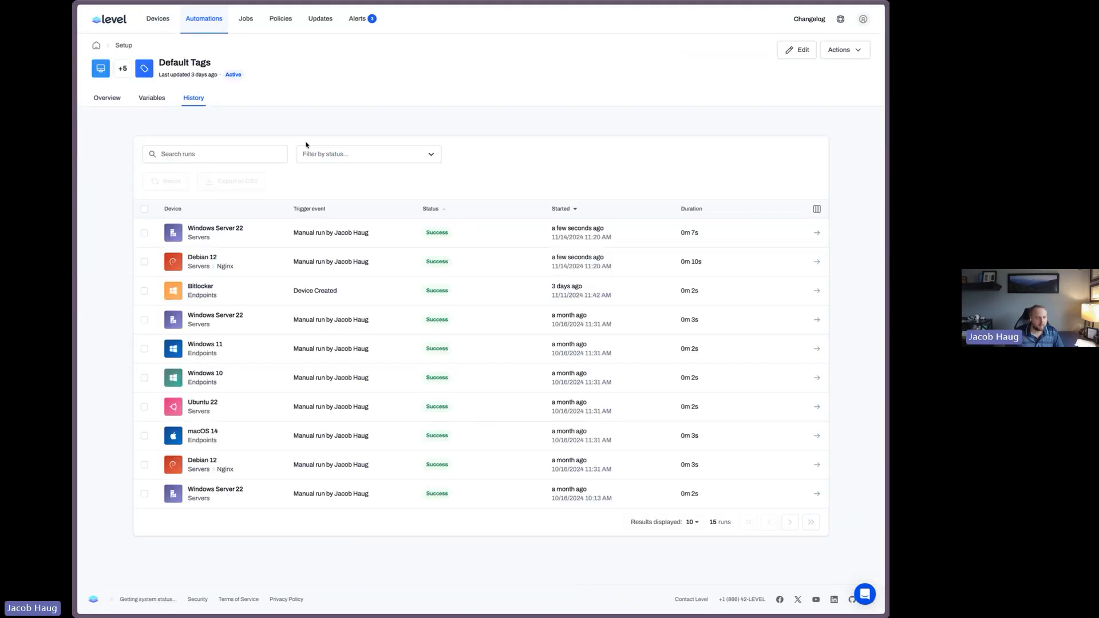
left_click(203, 229)
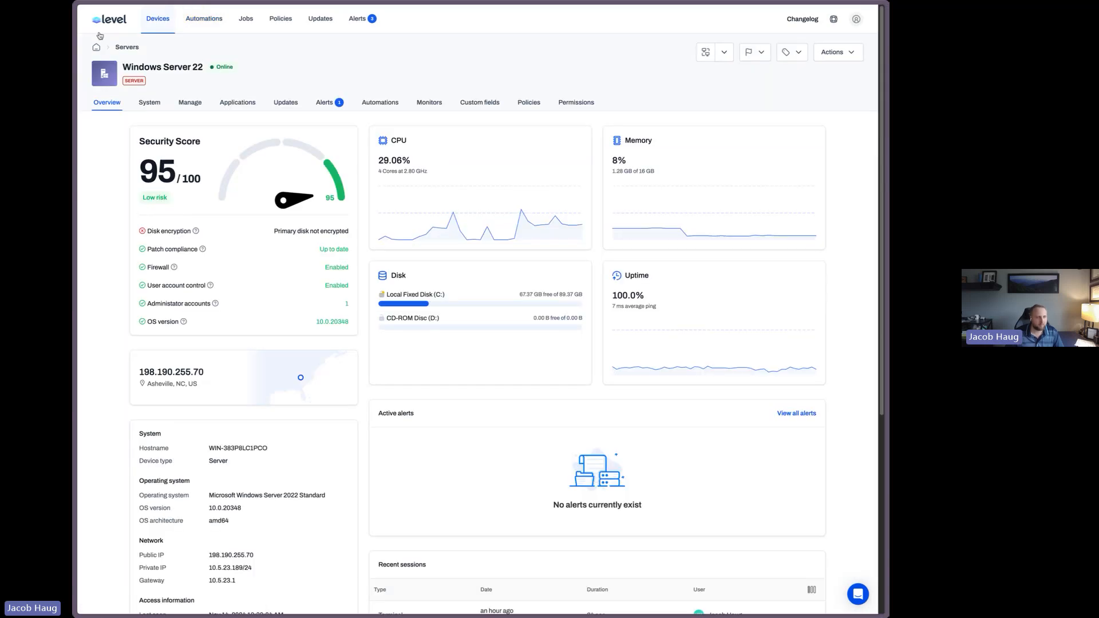
key("alt+Left")
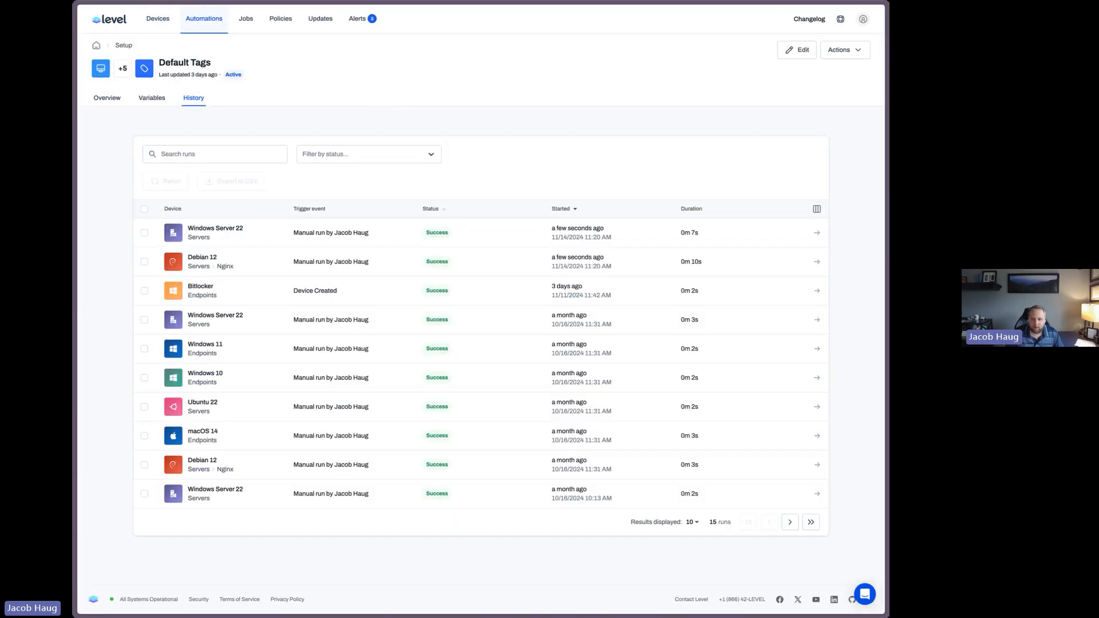
left_click(677, 230)
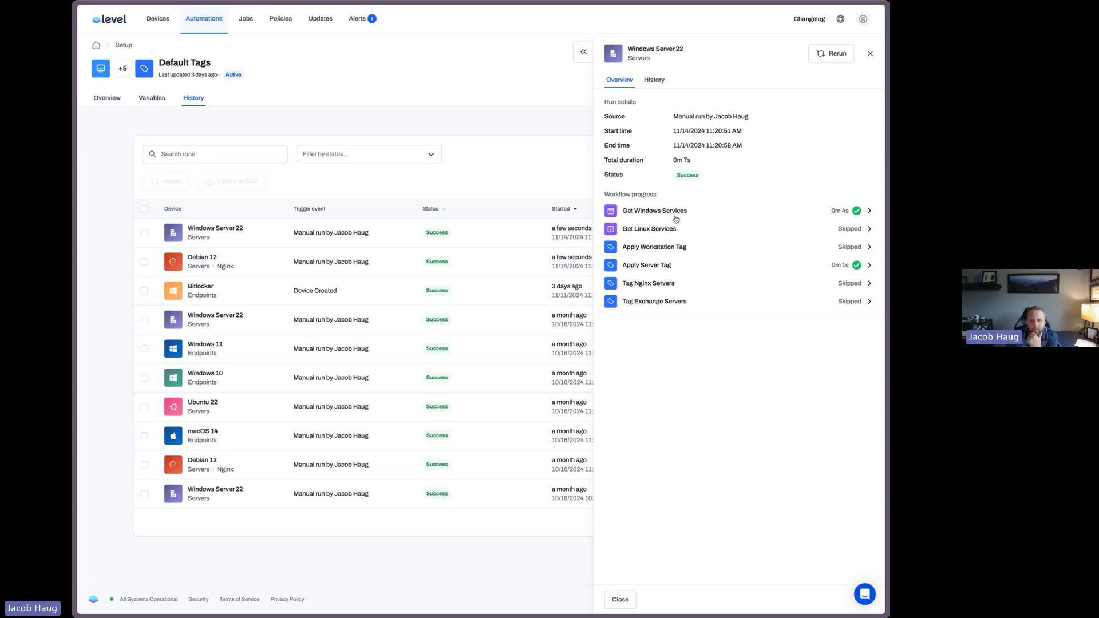
left_click(659, 303)
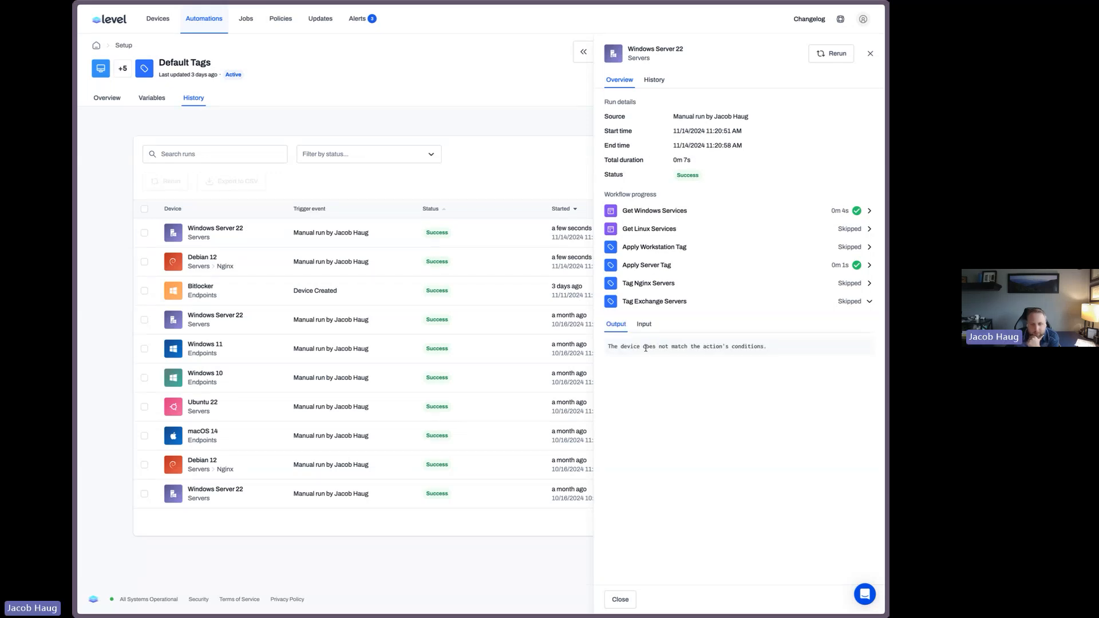
left_click_drag(646, 349, 766, 349)
left_click(646, 324)
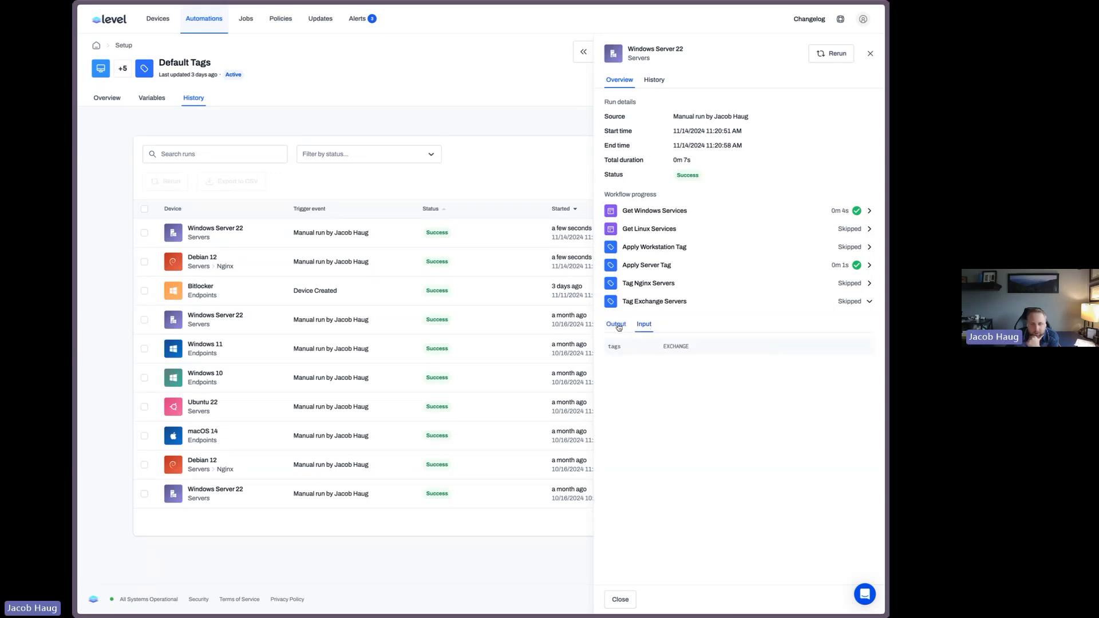
left_click(617, 324)
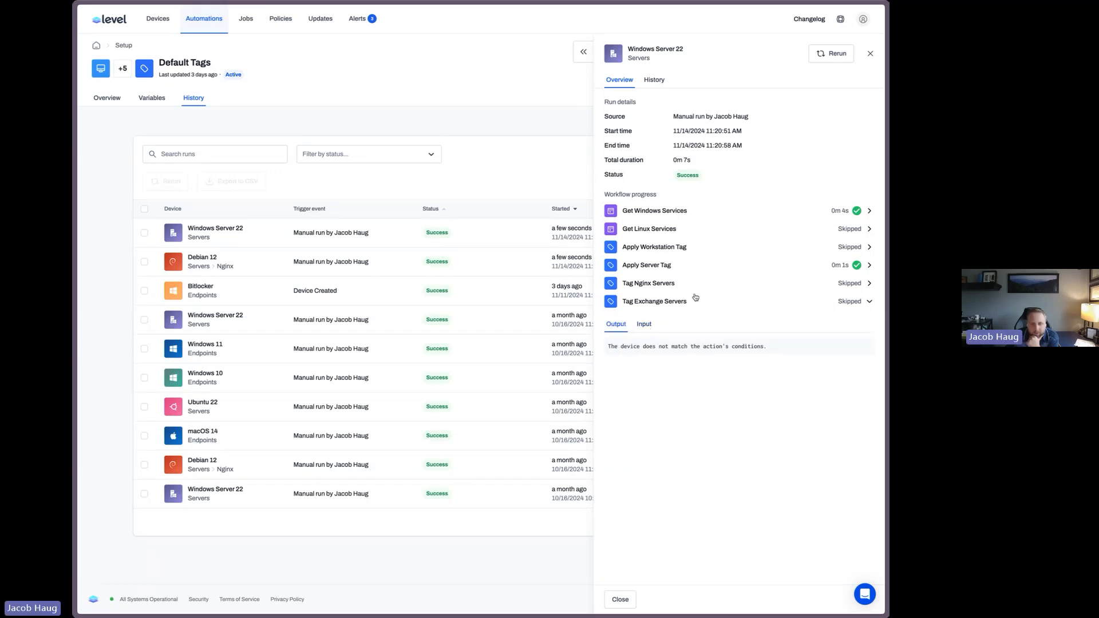
left_click(871, 54)
Review the Tag Exchange Servers step's tags and Winmgmt condition in edit mode, then cancel the edit
left_click(107, 98)
scroll(566, 289, "down", 1)
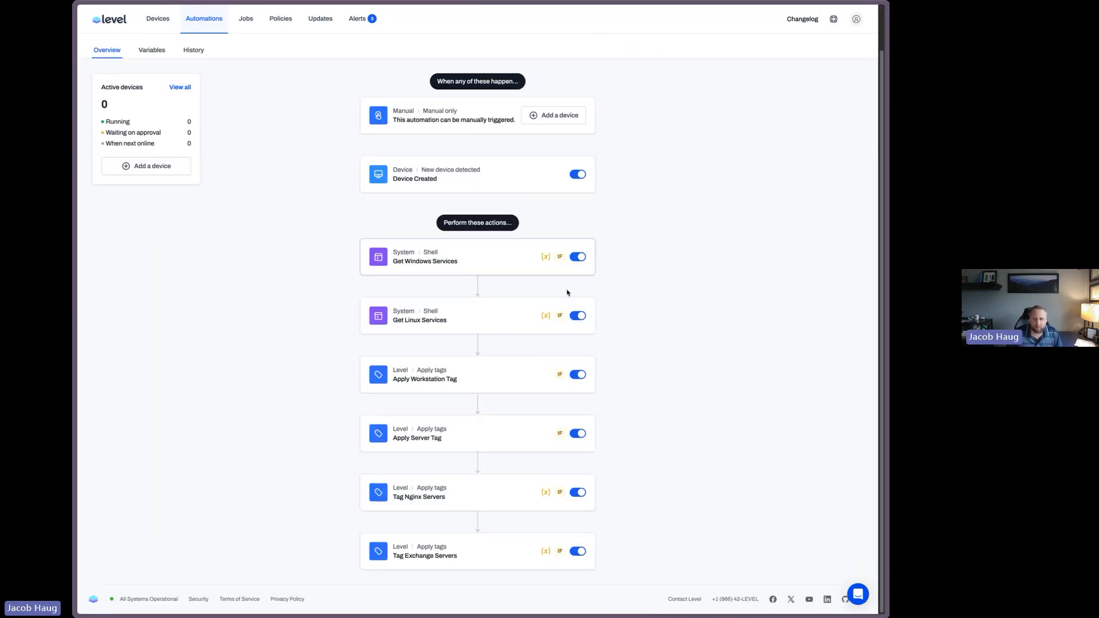
scroll(781, 115, "up", 1)
left_click(790, 49)
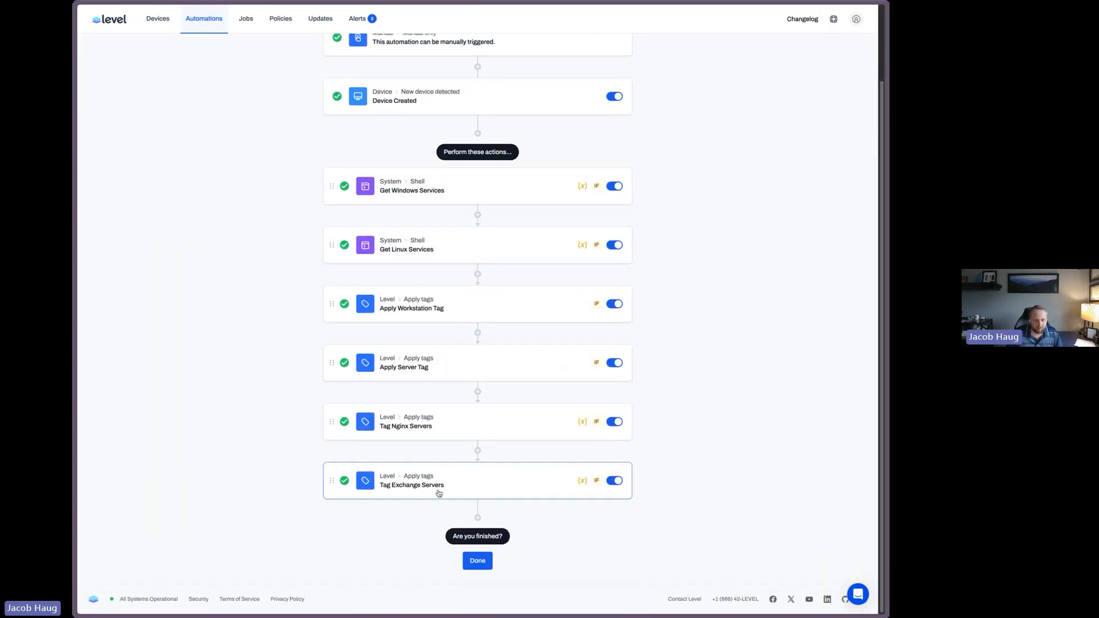
left_click(439, 489)
scroll(777, 407, "down", 4)
left_click(370, 491)
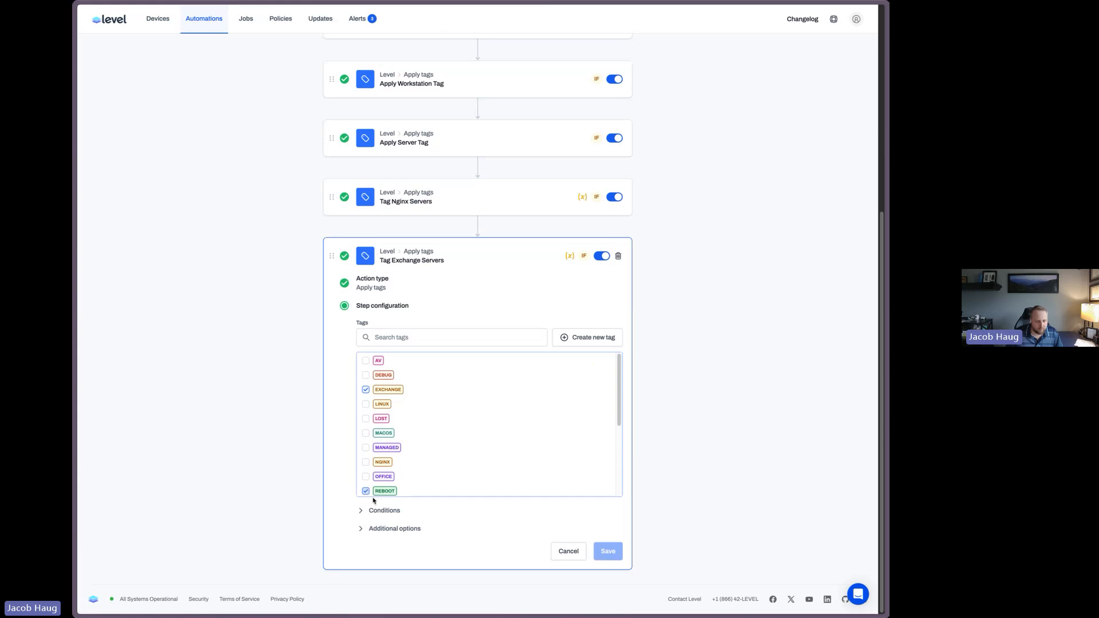
left_click(373, 497)
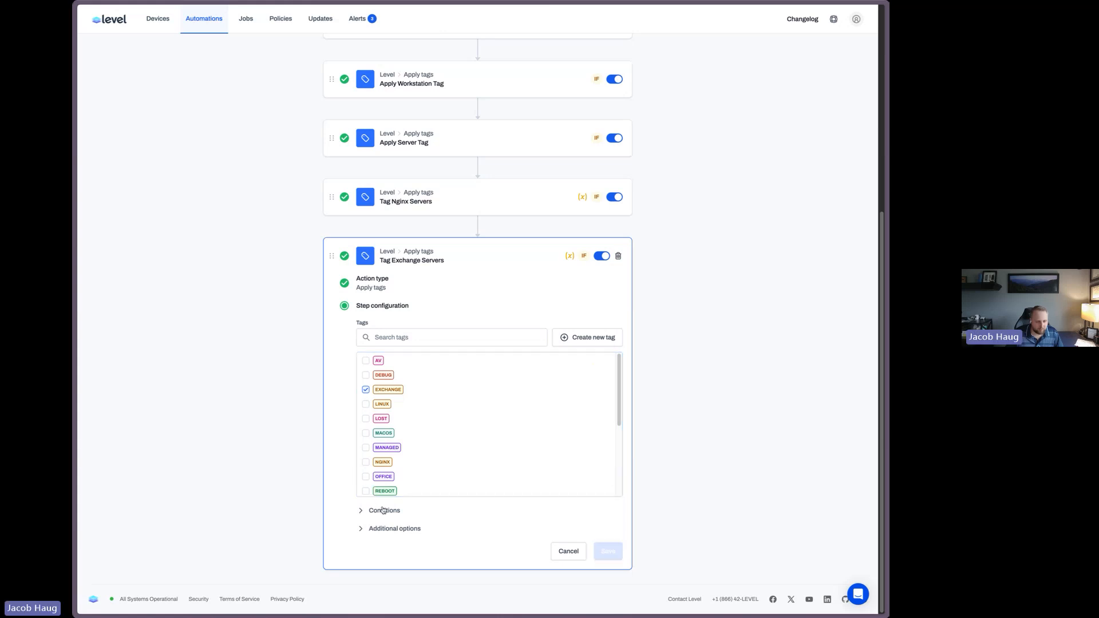
left_click(385, 510)
scroll(454, 428, "down", 3)
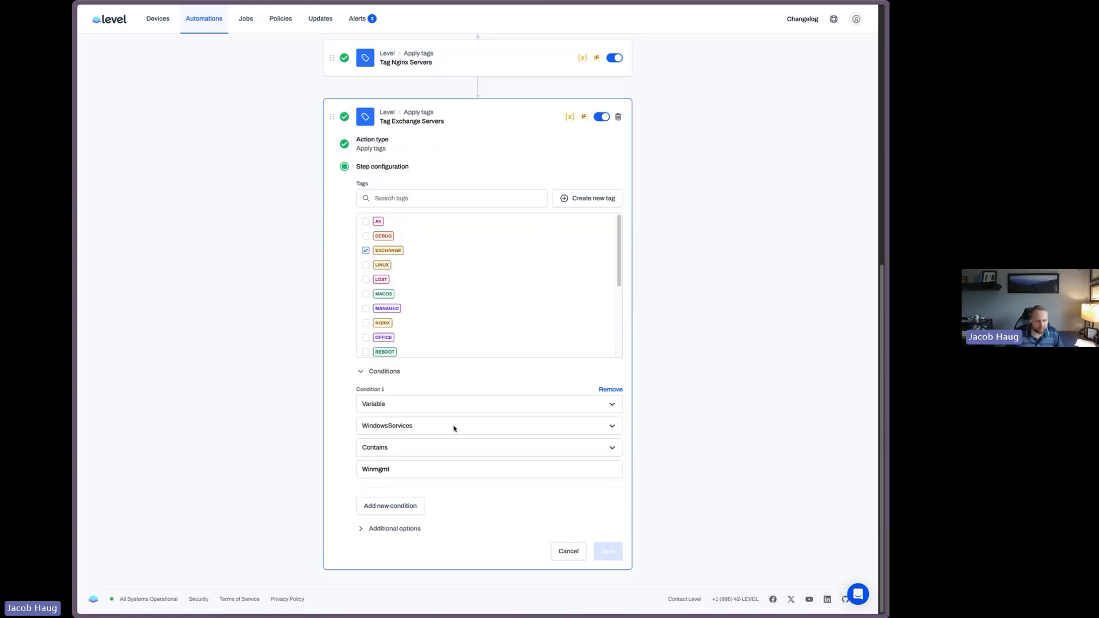
double_click(396, 470)
left_click(405, 470)
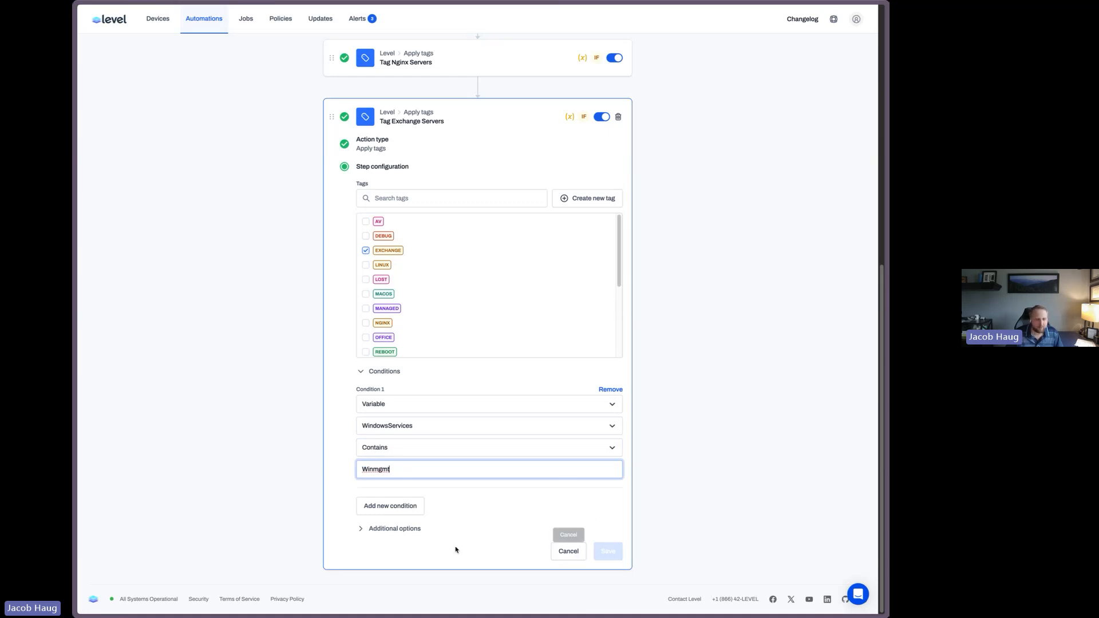
left_click(576, 559)
Open the Debian 12 device and view its monitors
scroll(780, 324, "up", 2)
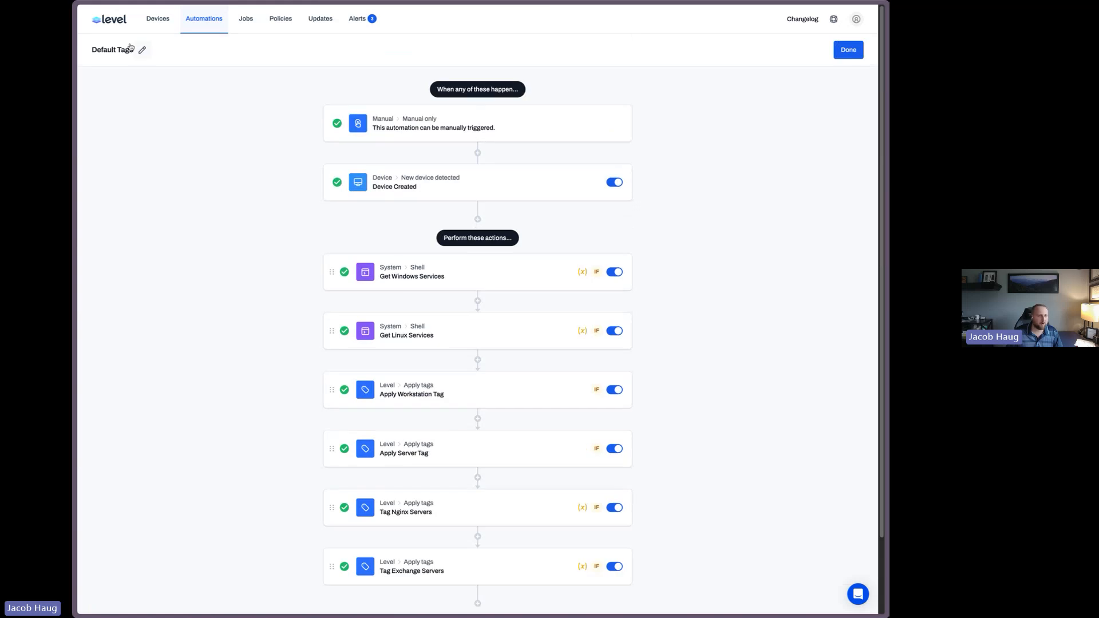
left_click(147, 22)
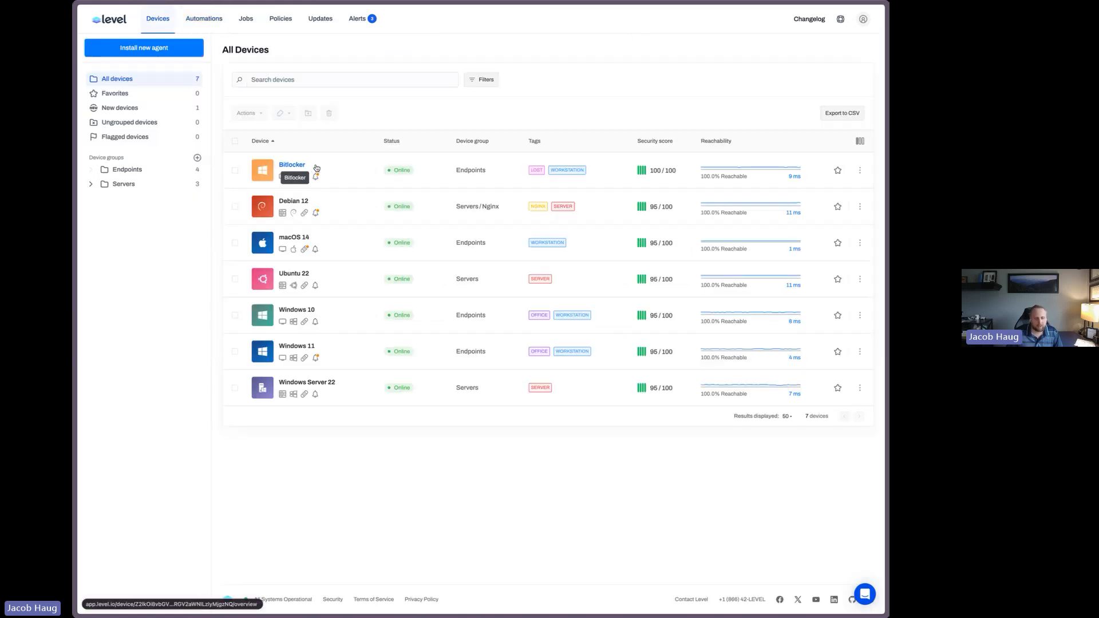
left_click(299, 205)
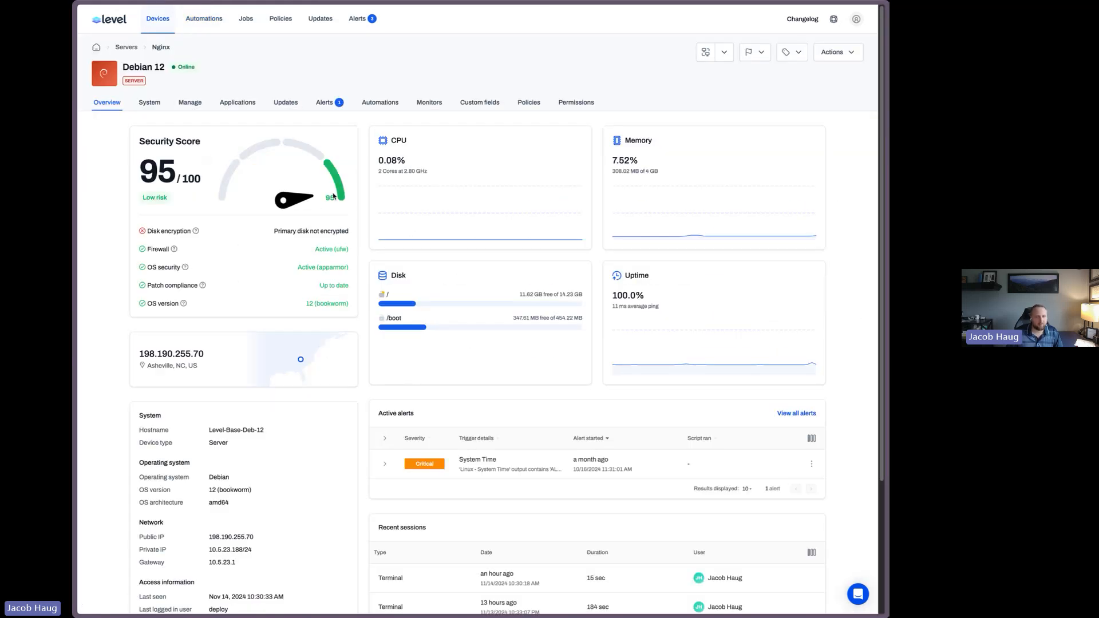
left_click(437, 103)
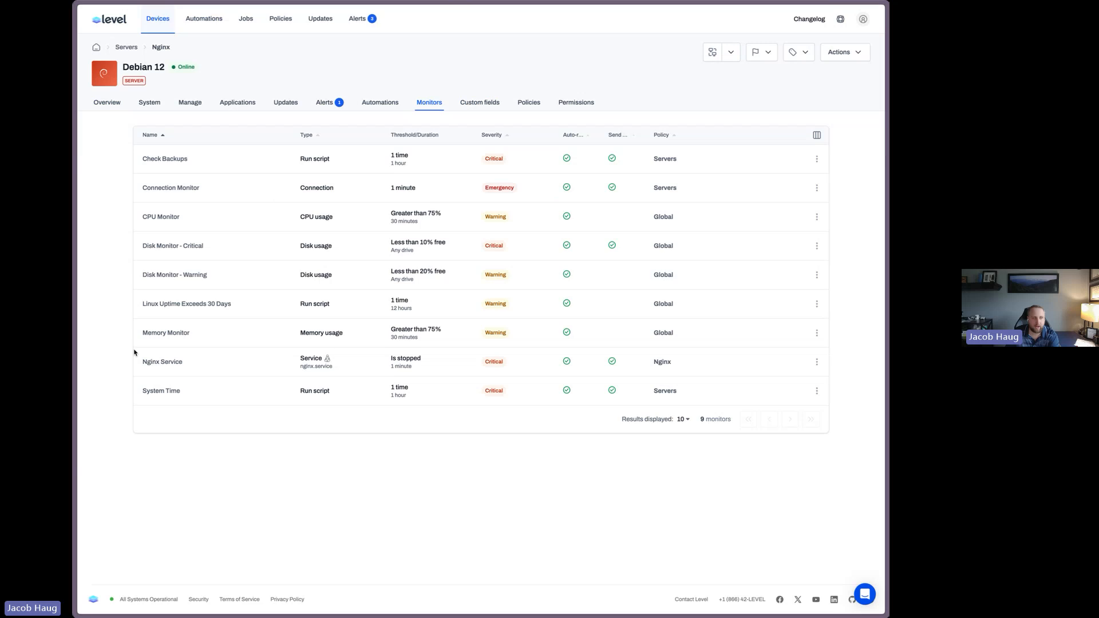
left_click(205, 22)
left_click(411, 208)
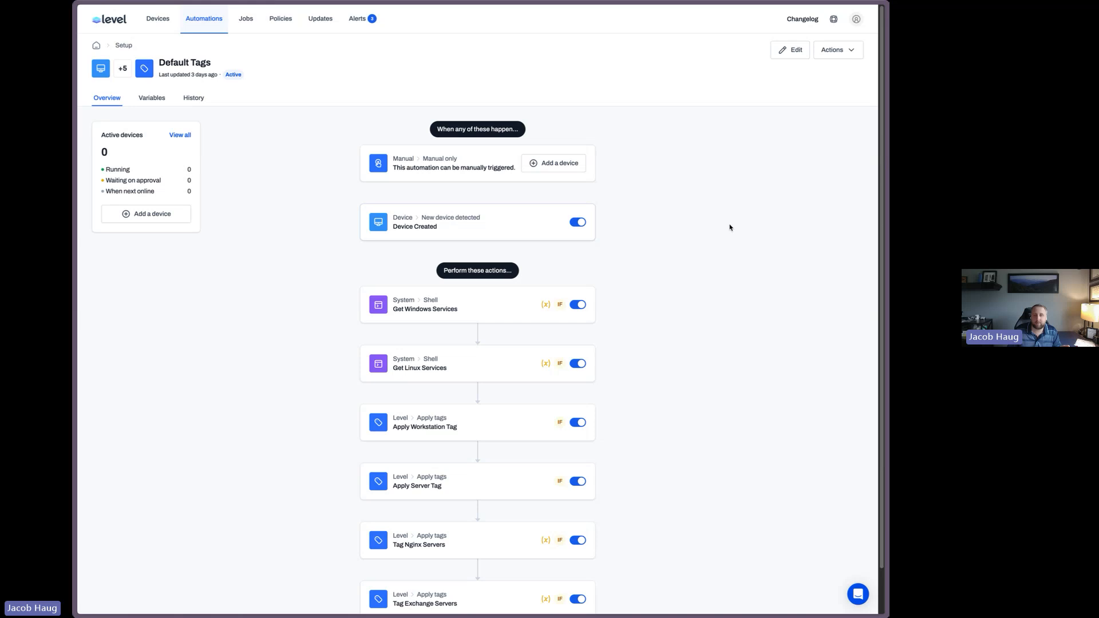
left_click(782, 51)
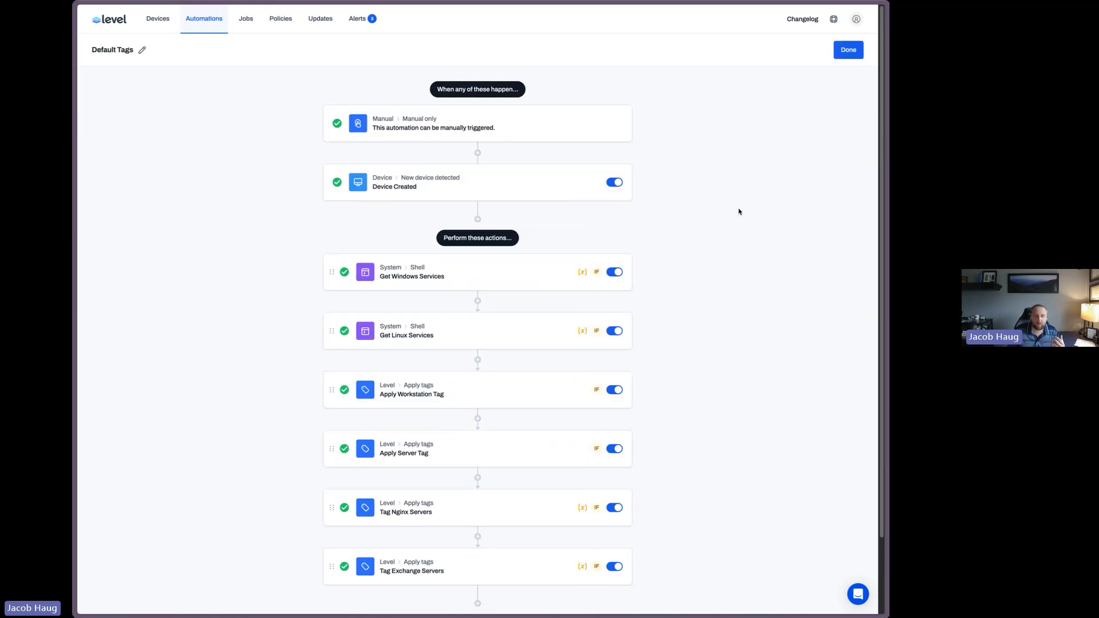
left_click(477, 219)
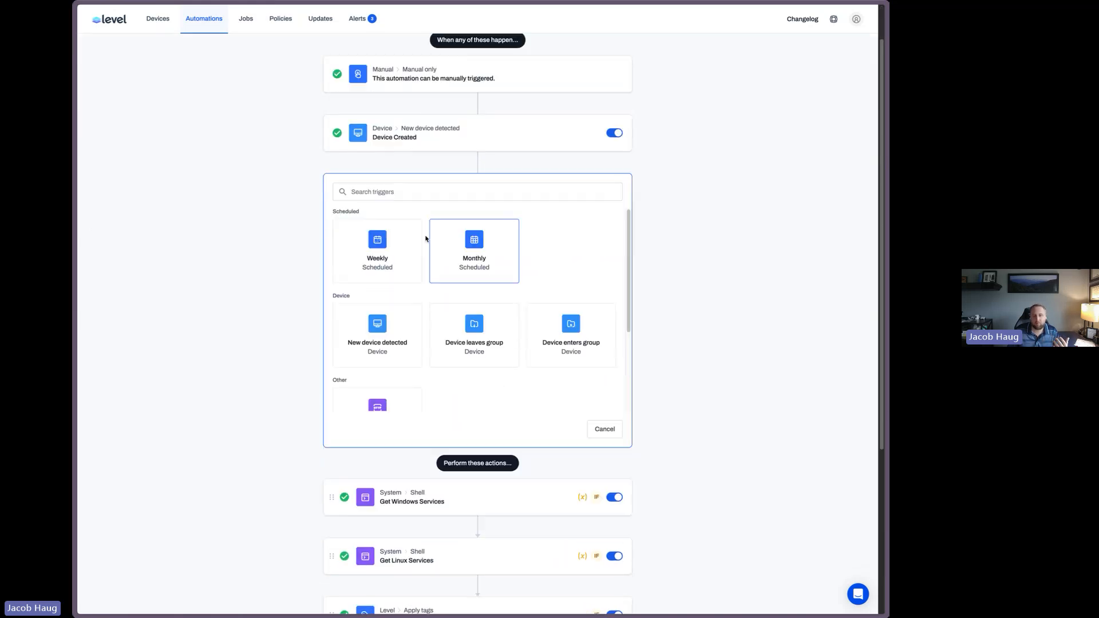
left_click(401, 249)
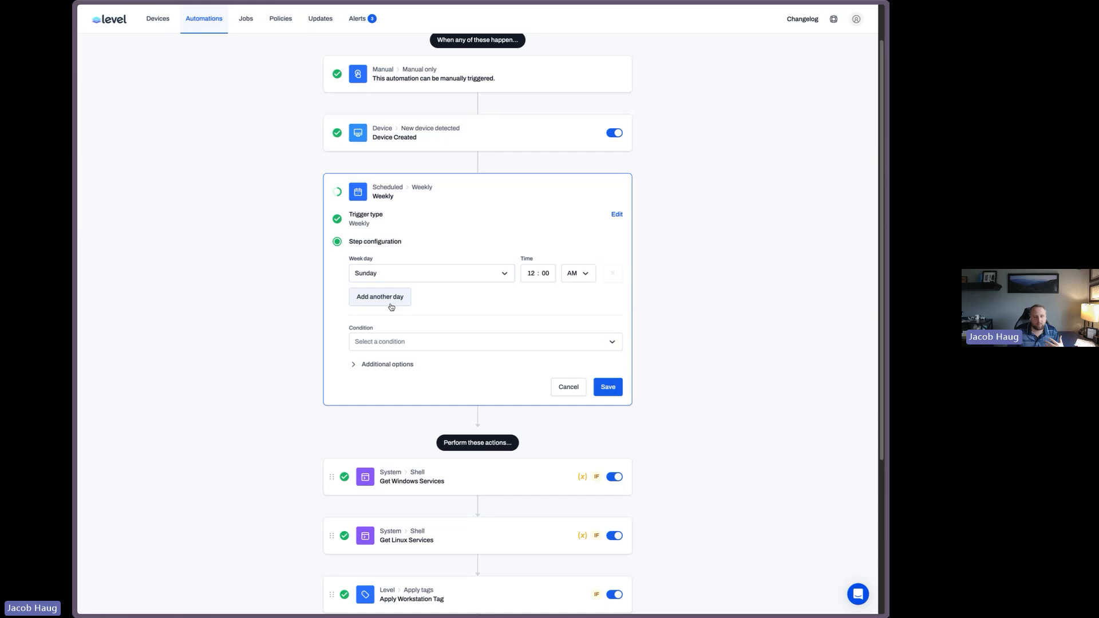
left_click(566, 386)
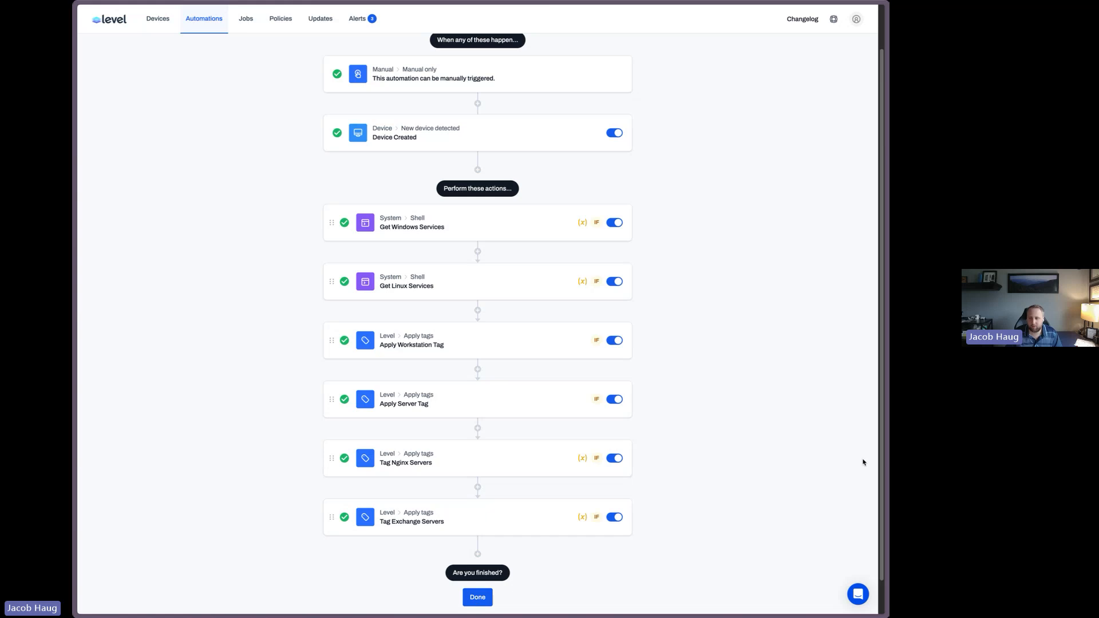
scroll(684, 338, "down", 1)
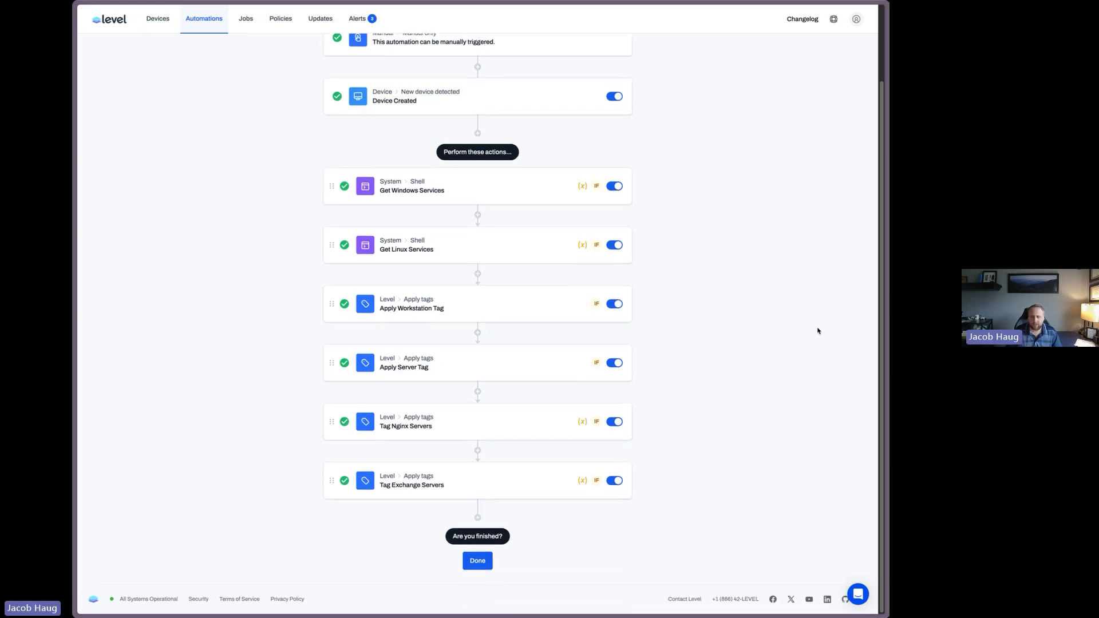
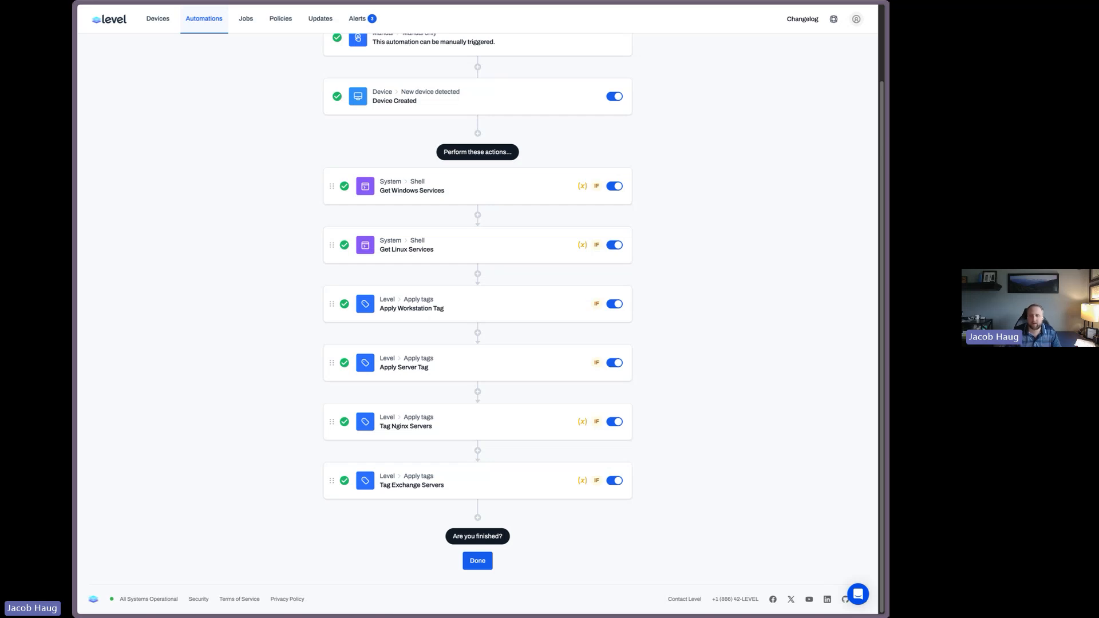
Finish editing the Default Tags automation and clear the automation search filter
scroll(671, 275, "up", 2)
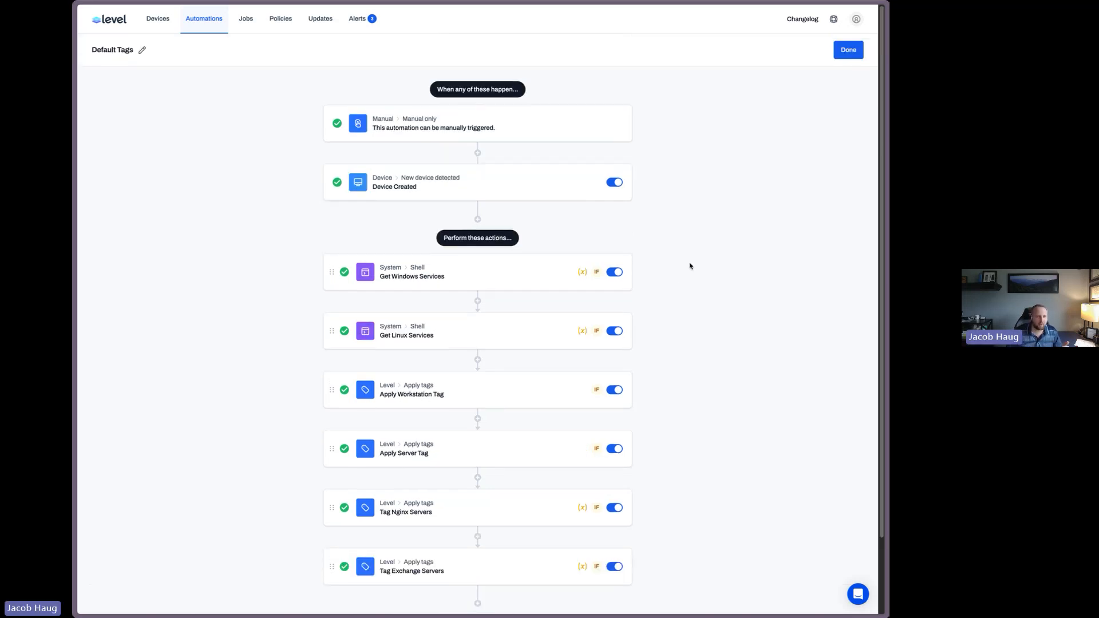
left_click(849, 50)
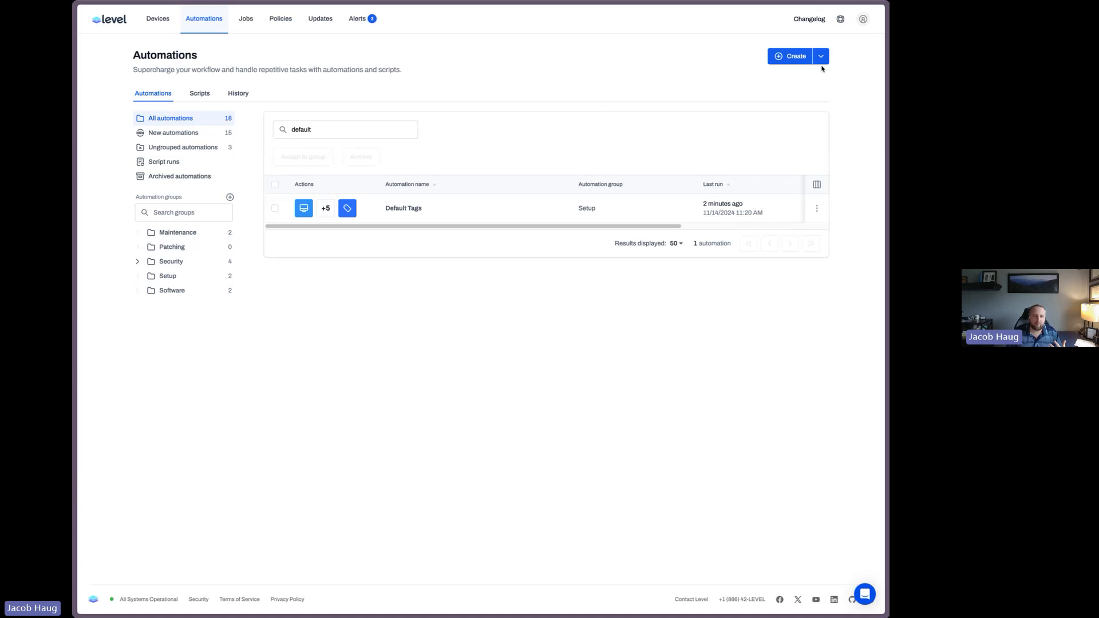
double_click(375, 130)
key("BackSpace")
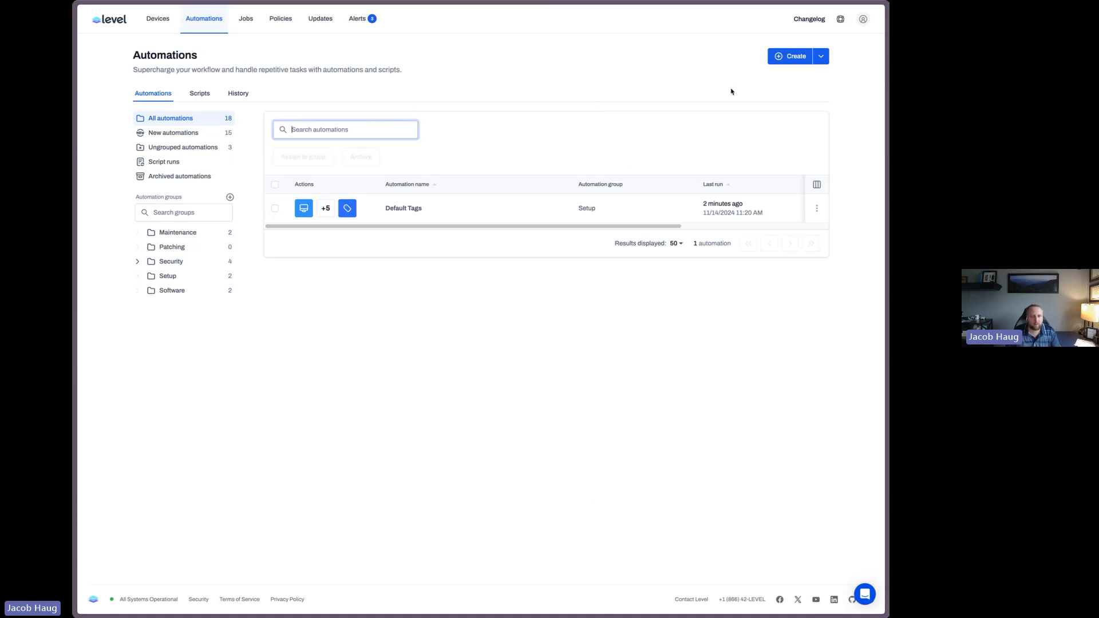
Create a new automation named Apply Reboot Tag
left_click(790, 56)
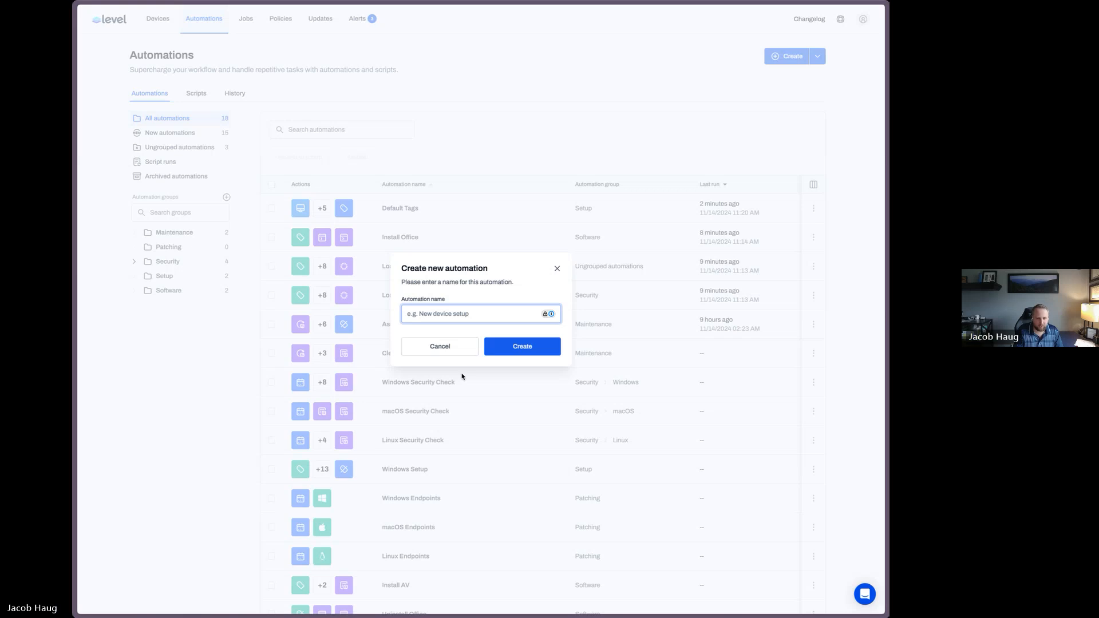
type("Apply Reboot Tag")
key("Return")
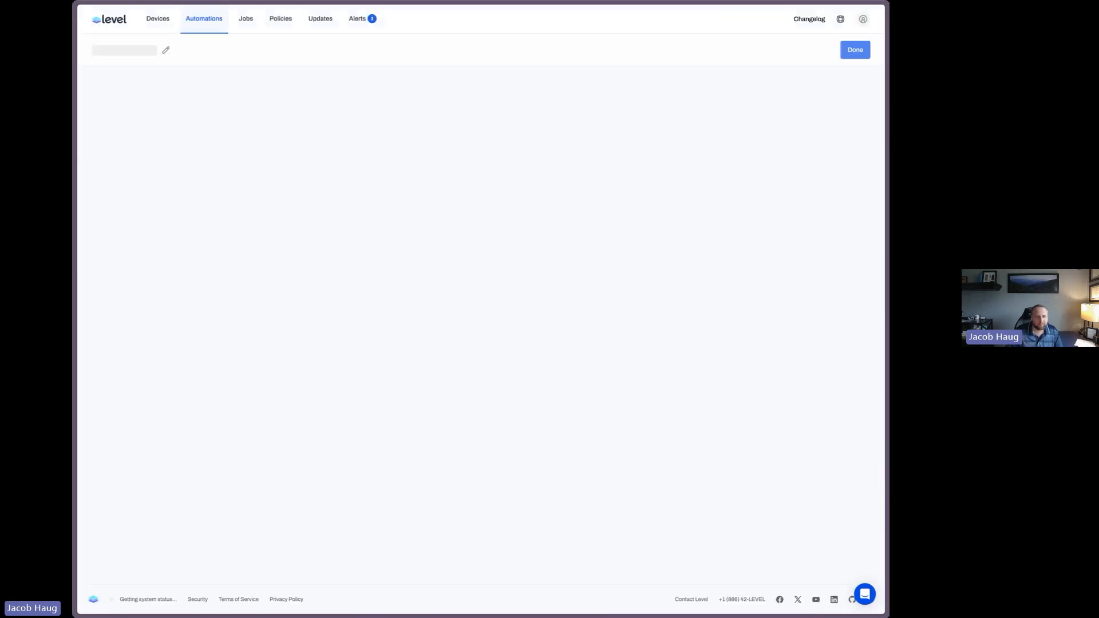
Add a Run script action using the Windows - Reboot Check script
left_click(388, 215)
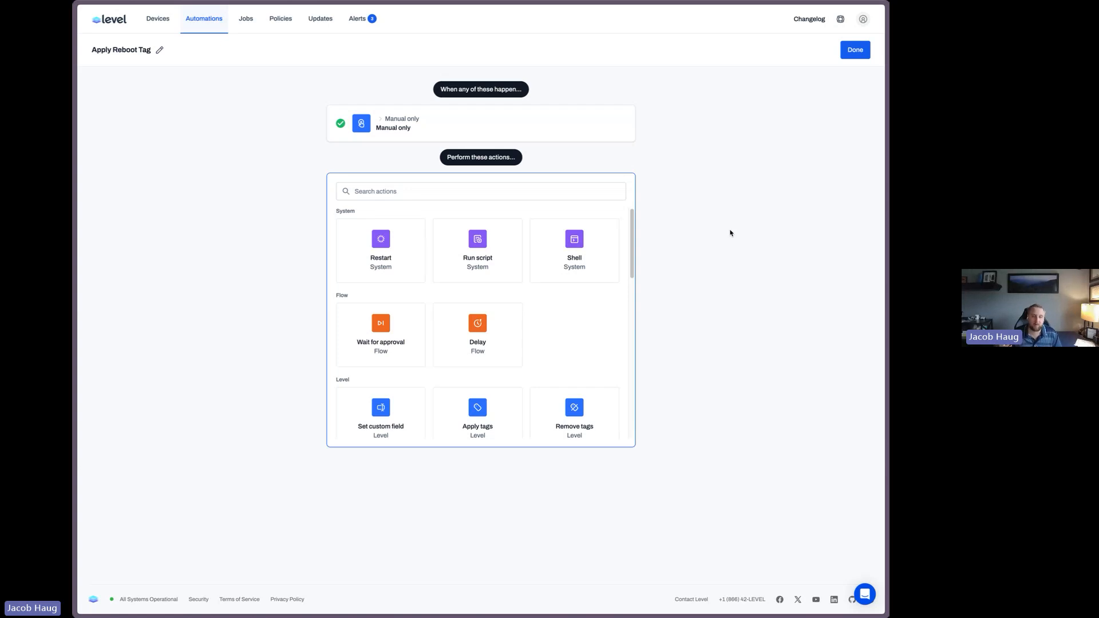
left_click(467, 256)
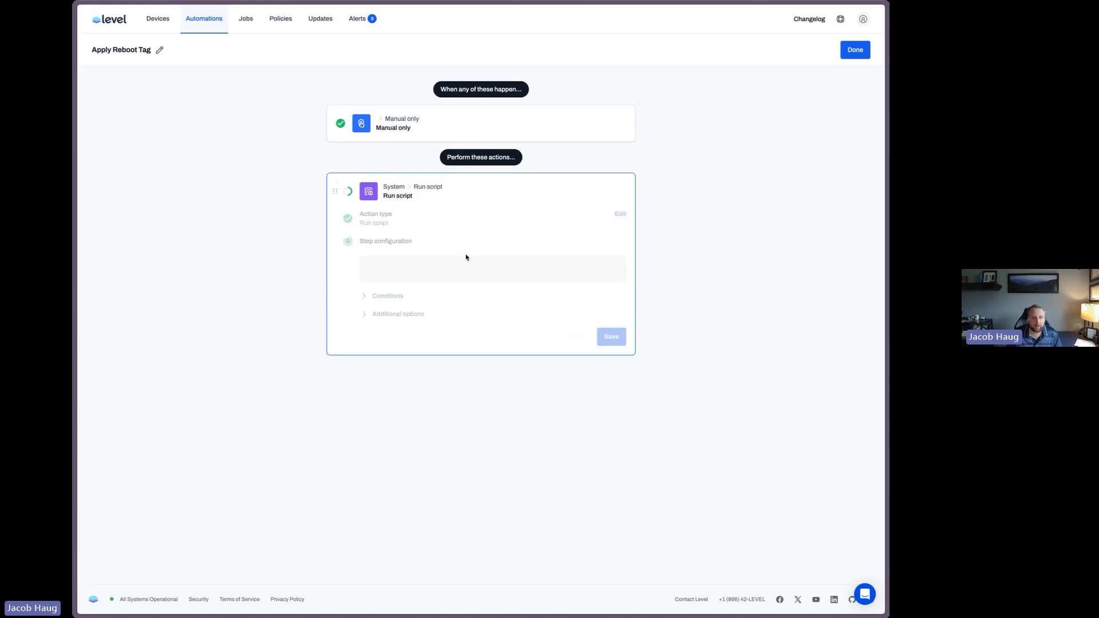
left_click(454, 273)
type("reboot")
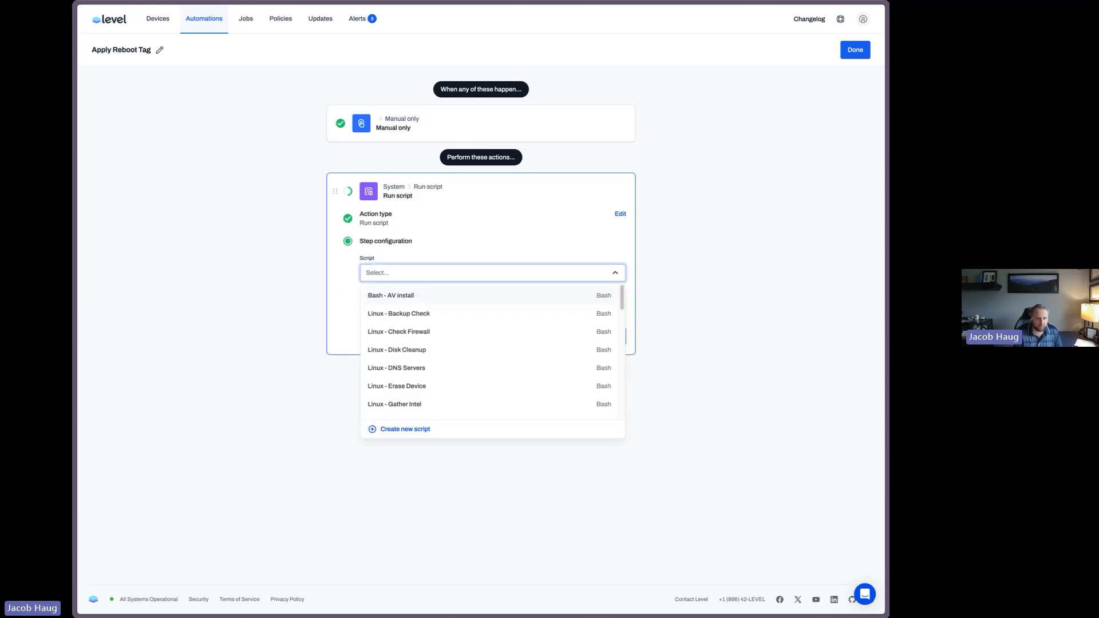
left_click(435, 313)
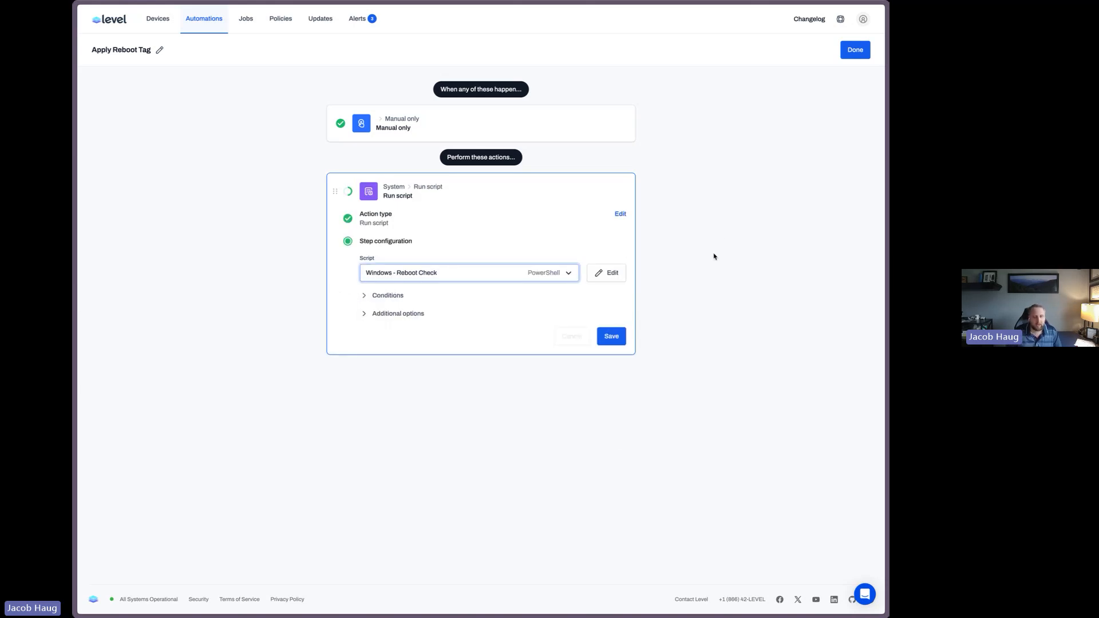
left_click(388, 297)
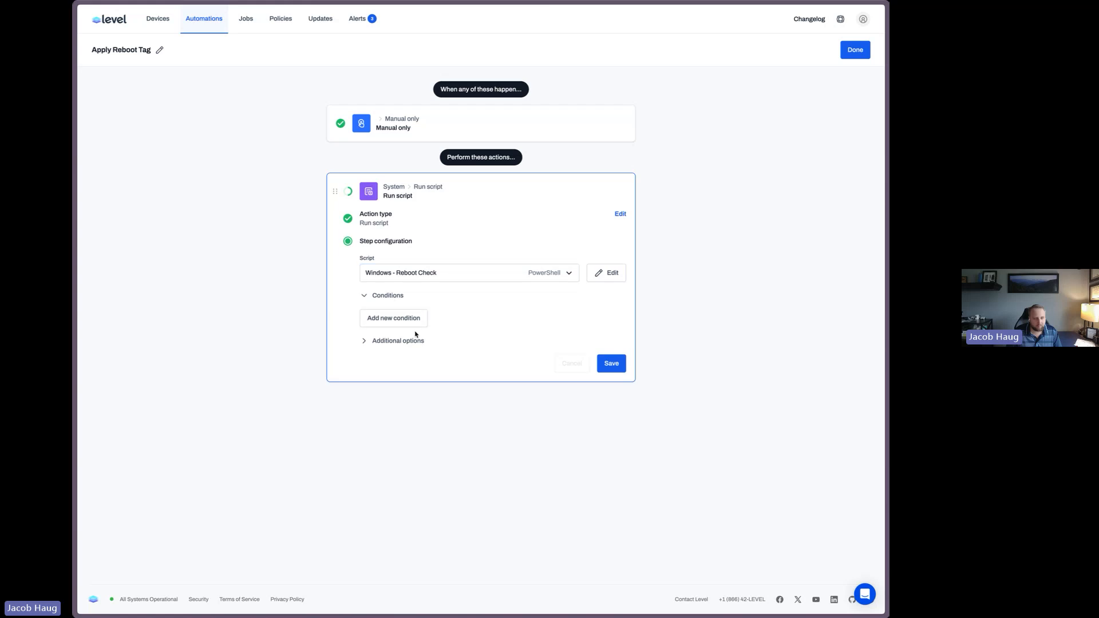
left_click(404, 335)
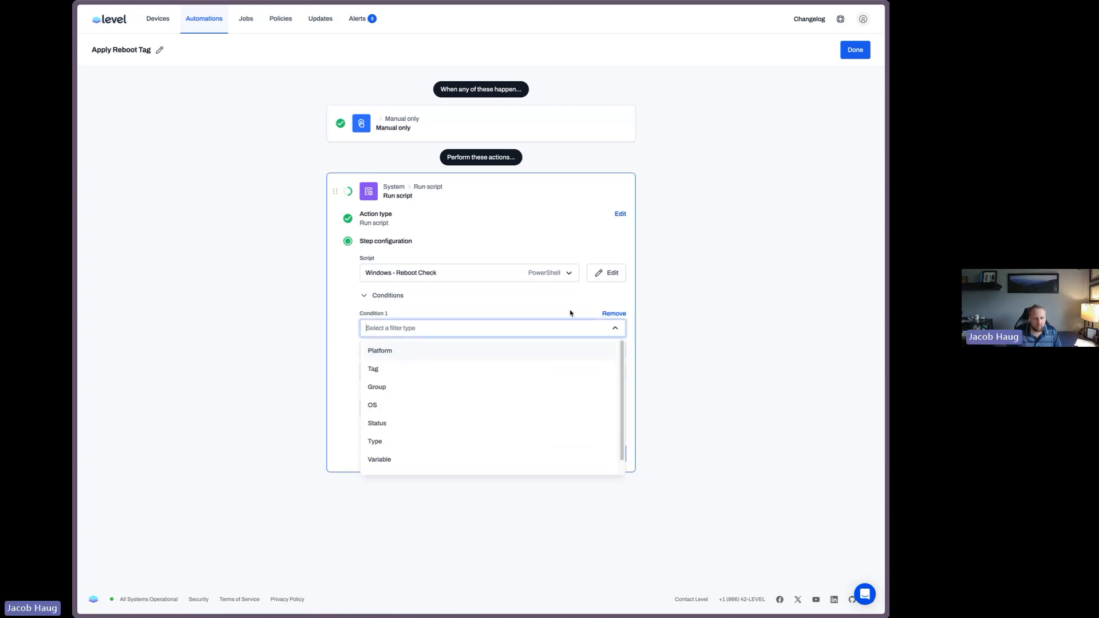
left_click(613, 314)
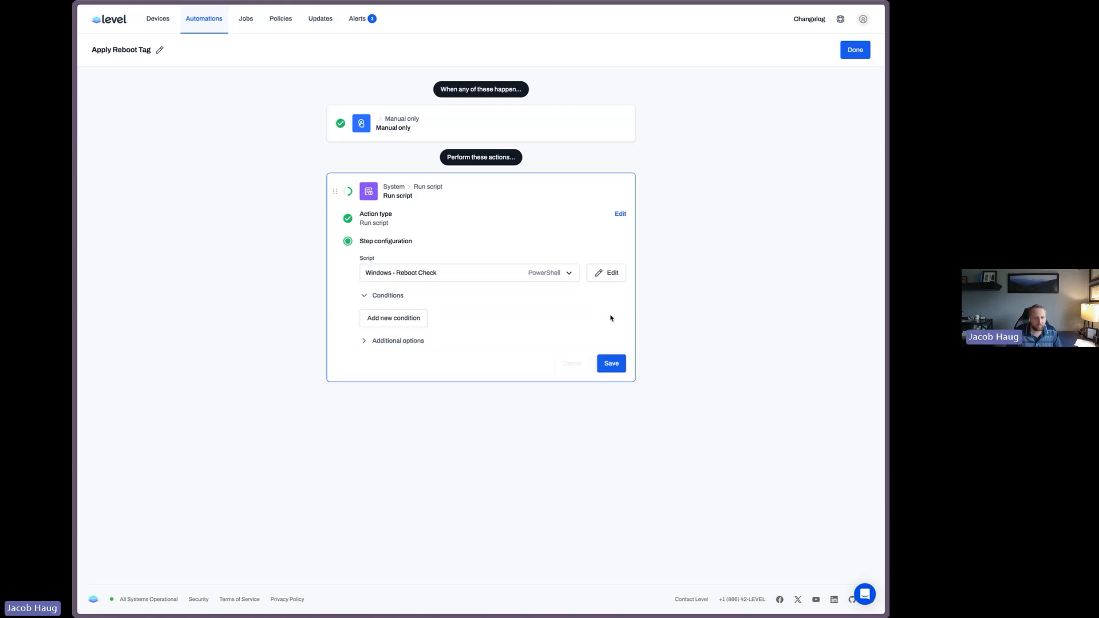
Name the script action Check Windows Rebot
left_click(394, 342)
left_click(406, 373)
type("Check")
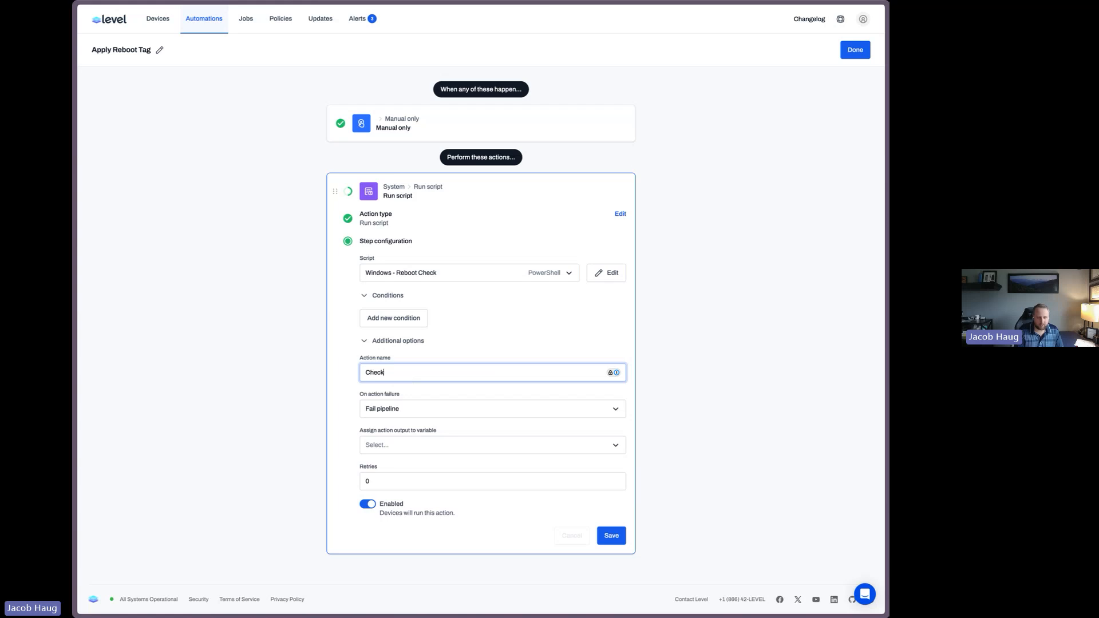
type(" Windows Rebot")
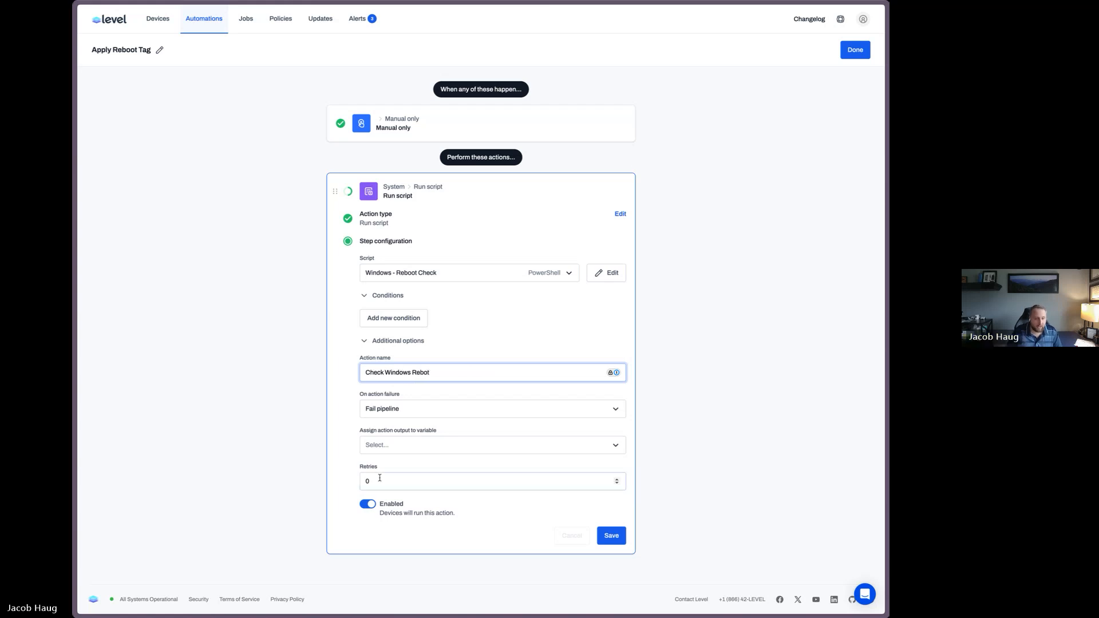
Create a WindowsReboot variable, assign the script action's output to it, and save the action
left_click(393, 453)
left_click(404, 509)
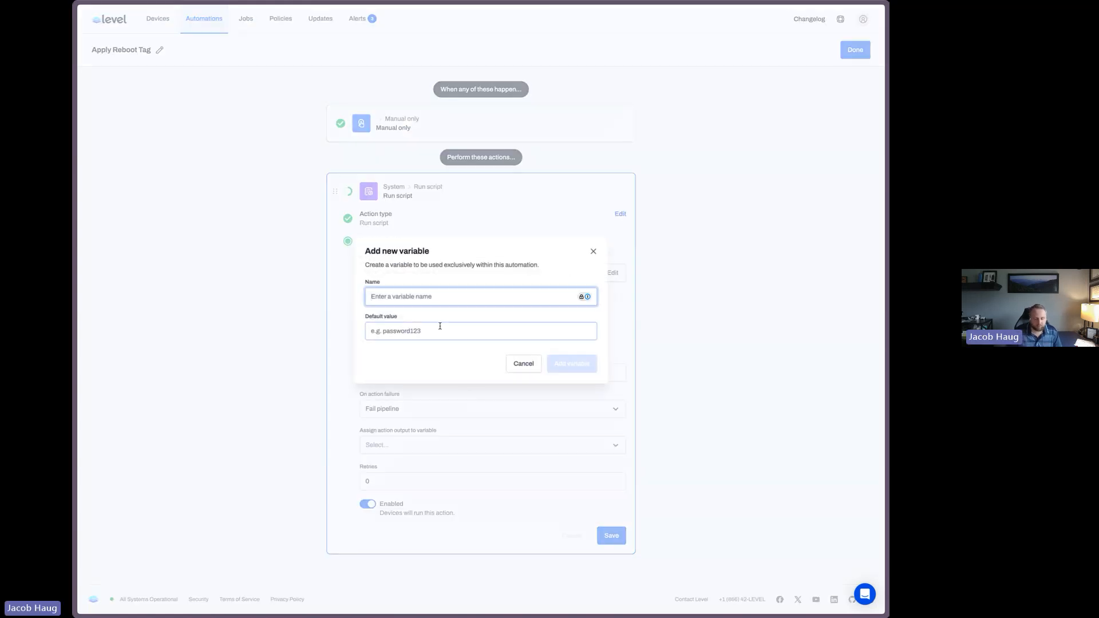
type("RebootNeeded")
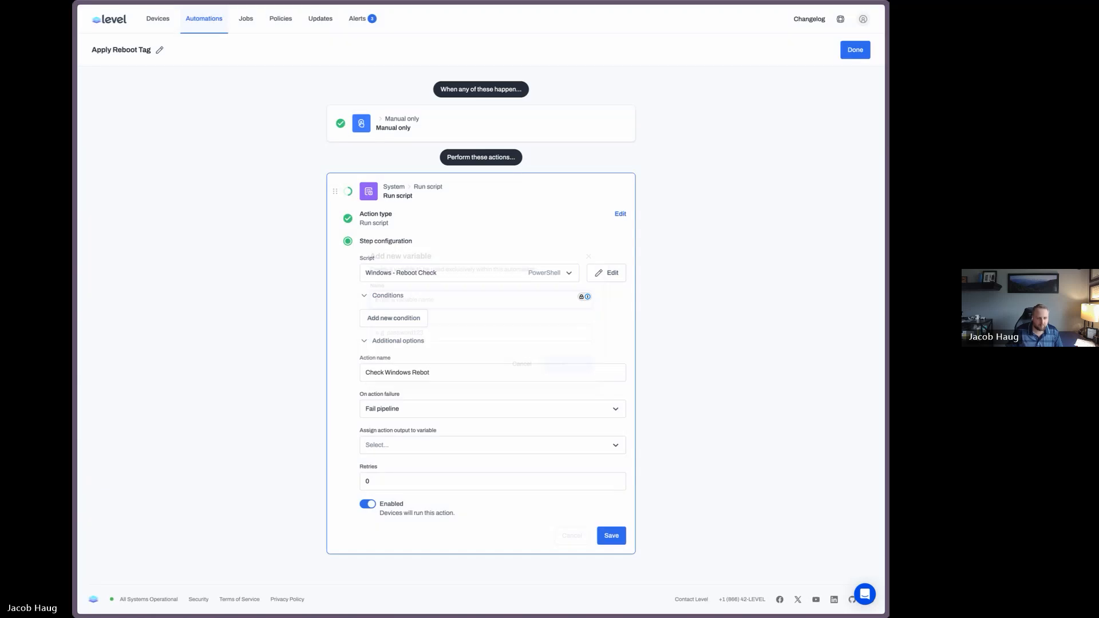
left_click(387, 449)
left_click(389, 467)
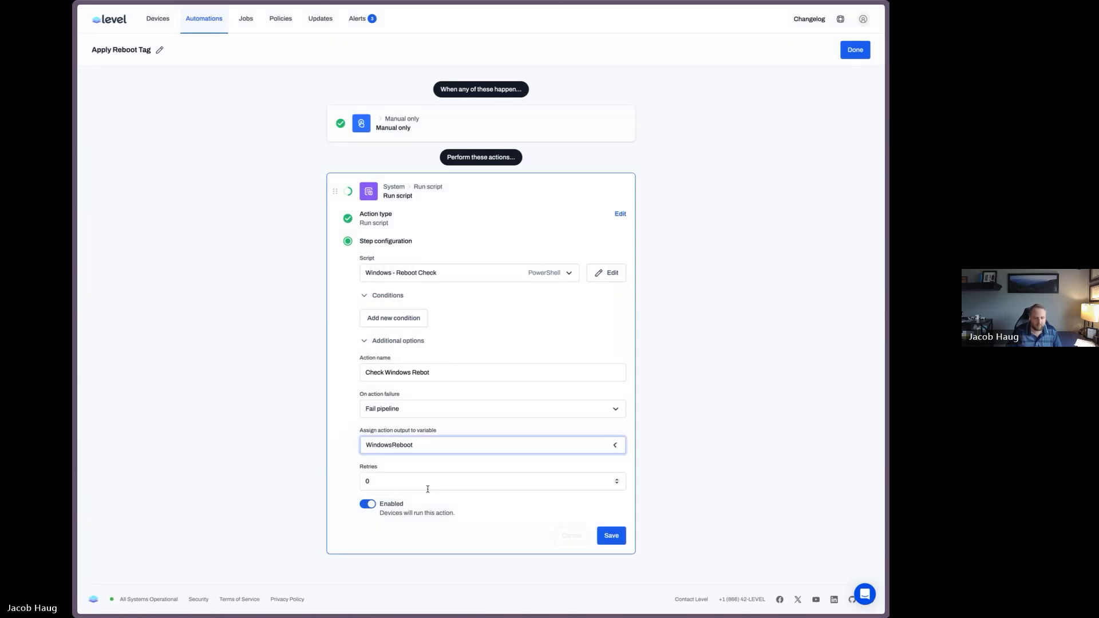
left_click(606, 541)
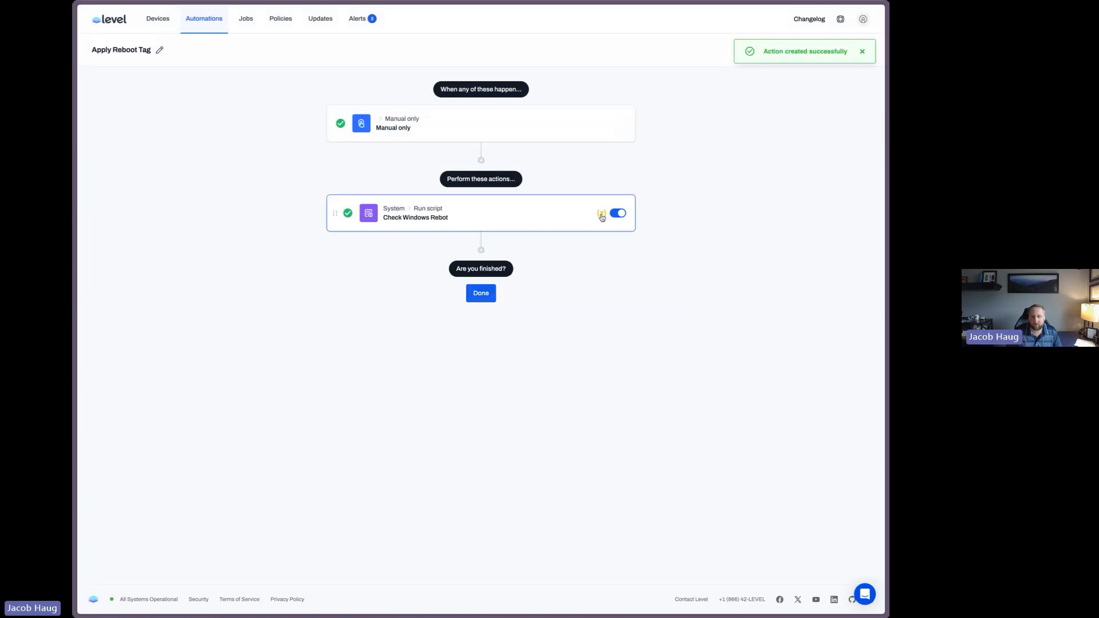
Add an Apply tags action that applies the REBOOT tag
left_click(481, 249)
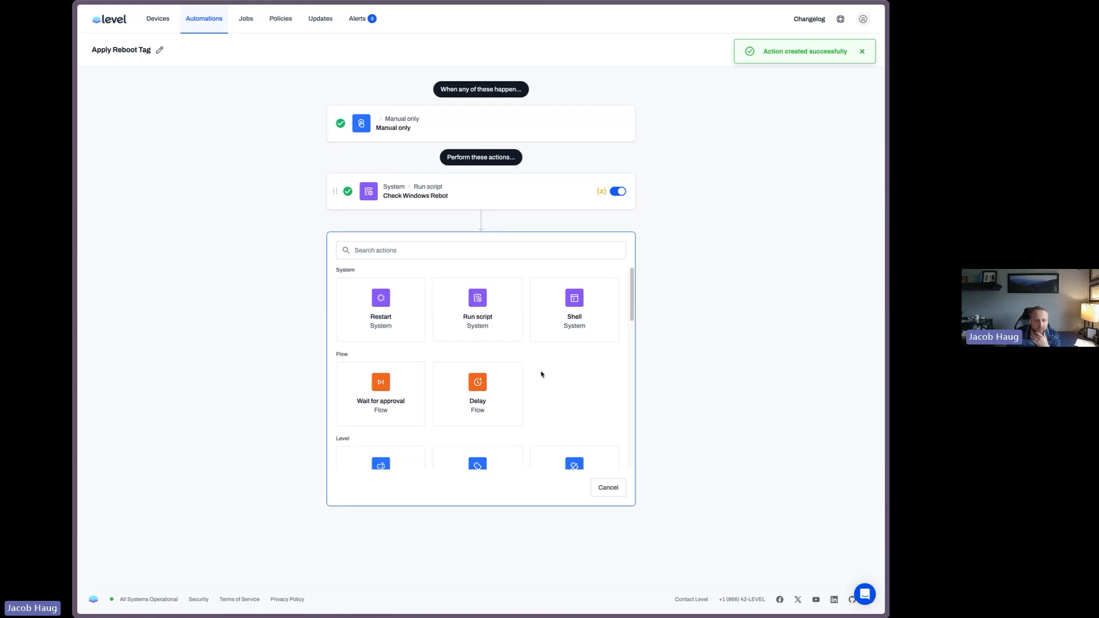
scroll(470, 345, "down", 4)
scroll(472, 350, "down", 5)
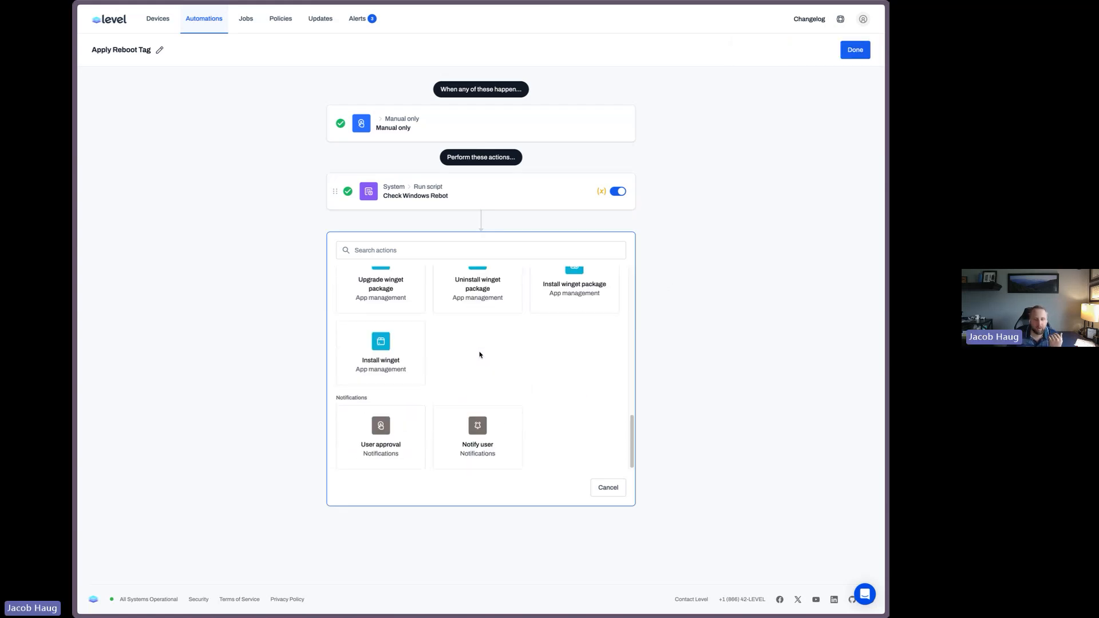
scroll(480, 355, "up", 3)
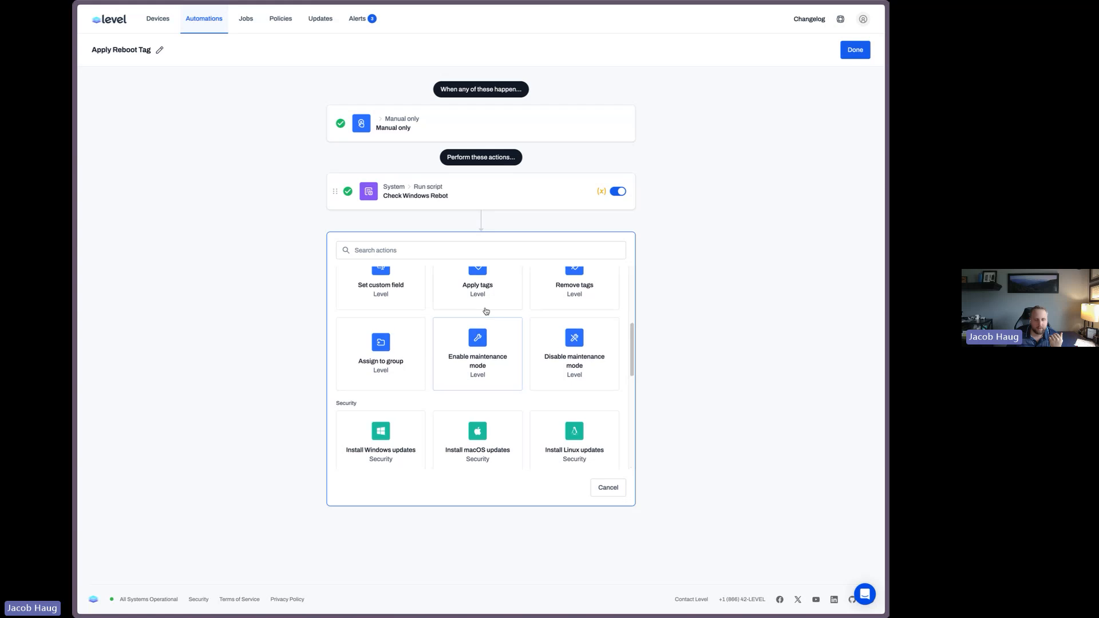
left_click(482, 298)
left_click(406, 332)
type("reboo")
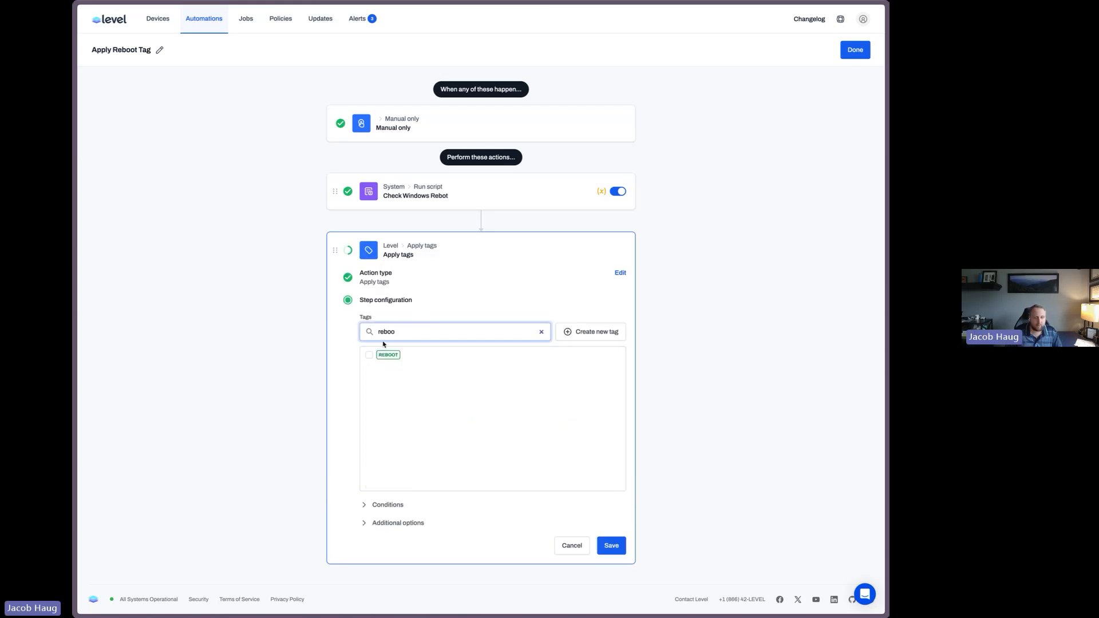
left_click(369, 355)
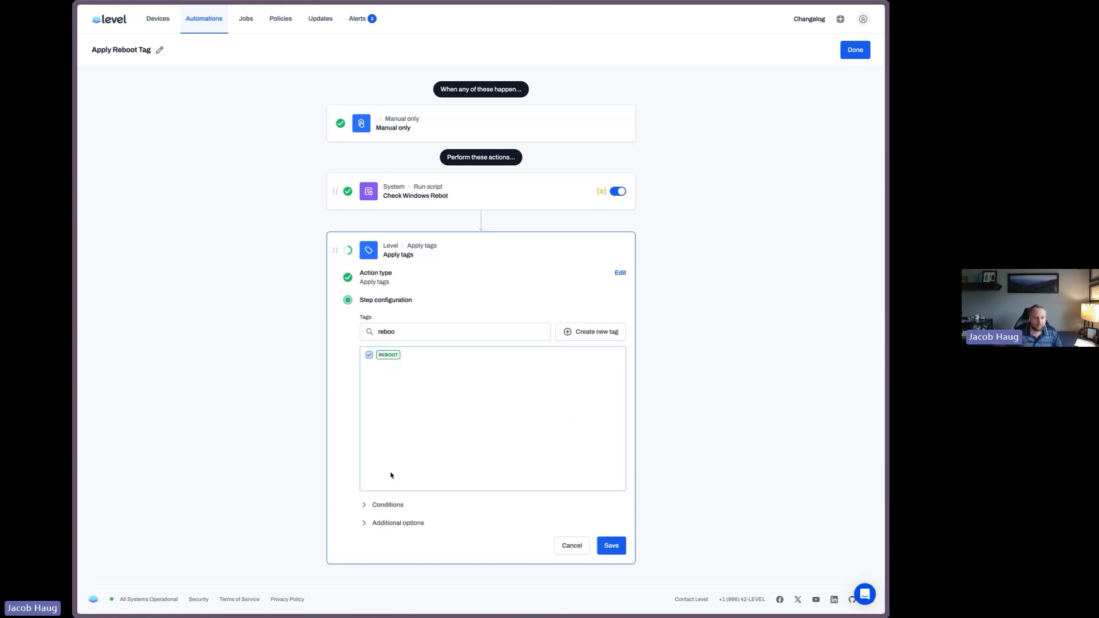
Add a condition so the tag applies only when the WindowsReboot variable contains REBOOT, and save the action
left_click(395, 507)
scroll(403, 492, "down", 1)
left_click(393, 506)
scroll(401, 435, "down", 2)
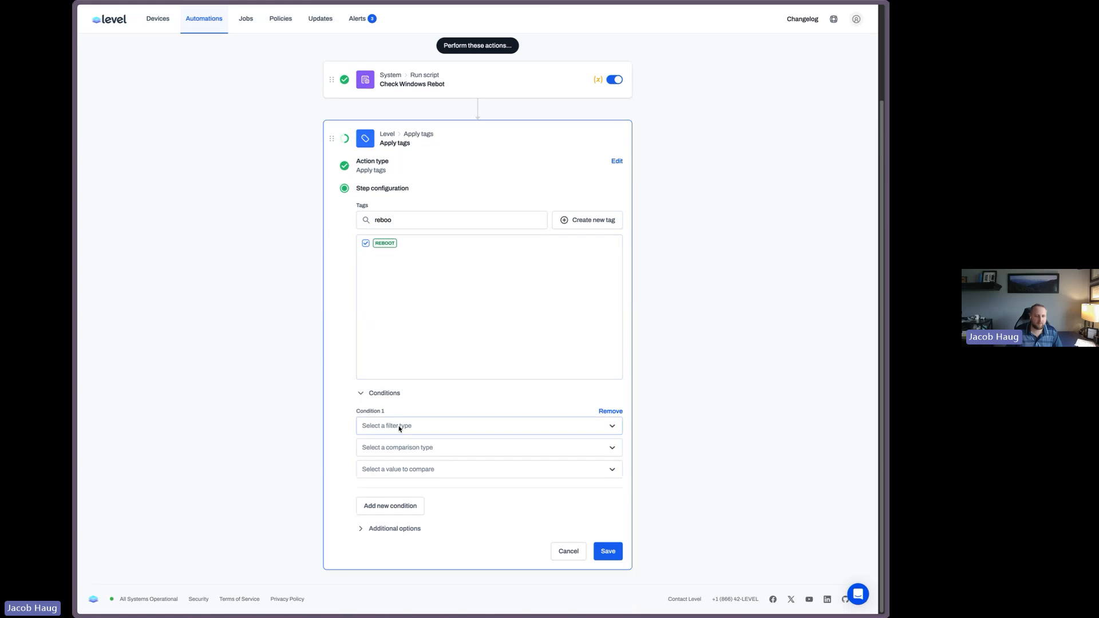
left_click(398, 426)
left_click(377, 556)
left_click(401, 447)
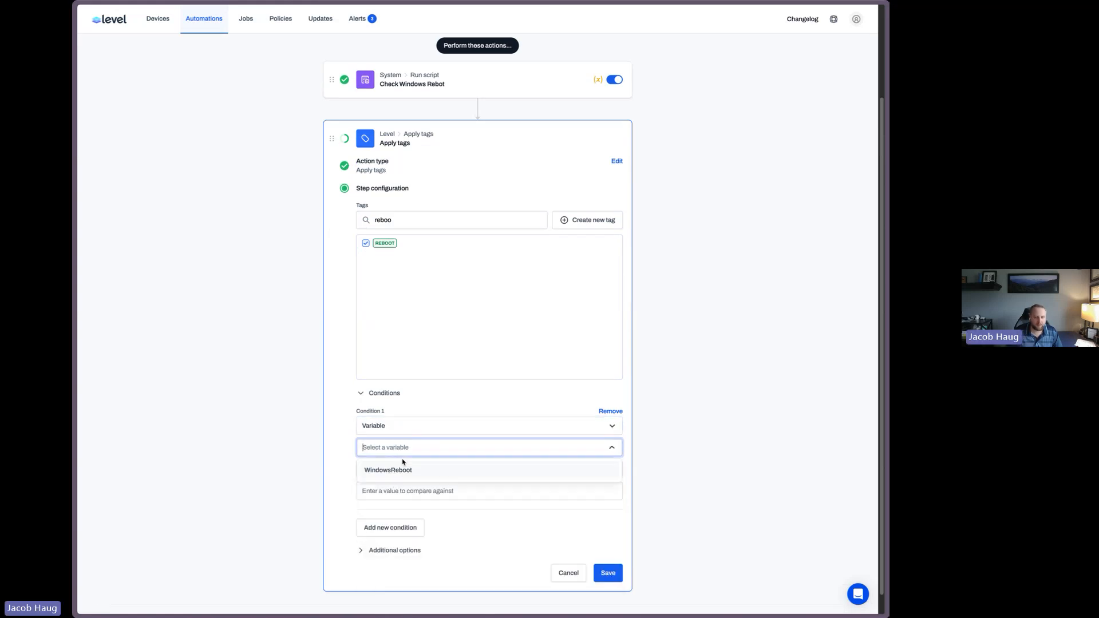
left_click(405, 467)
left_click(400, 494)
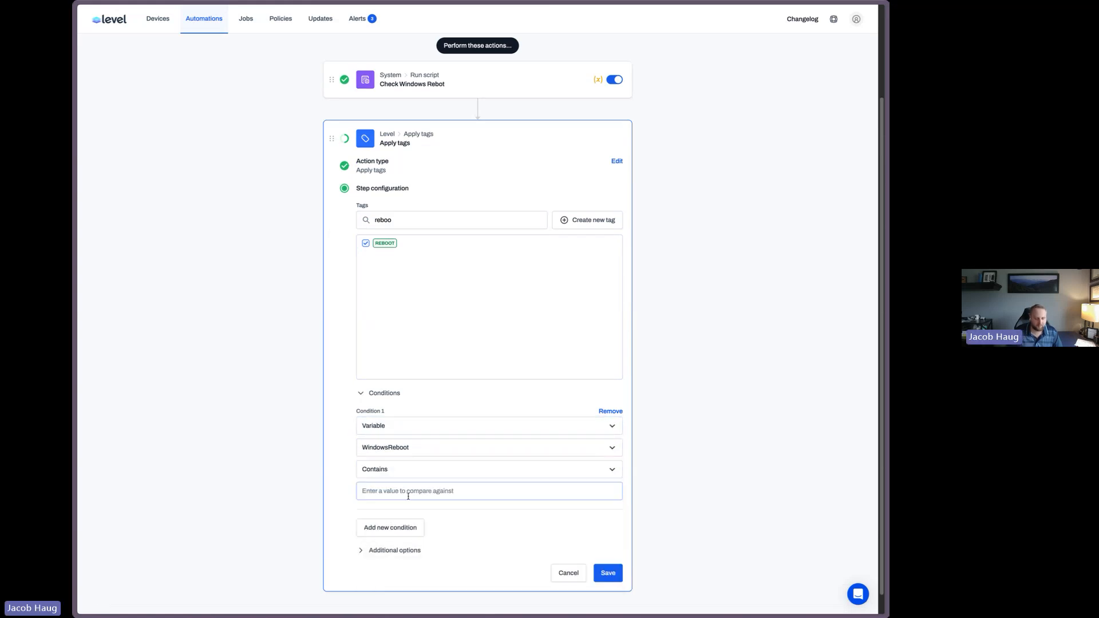
type("REBOOT")
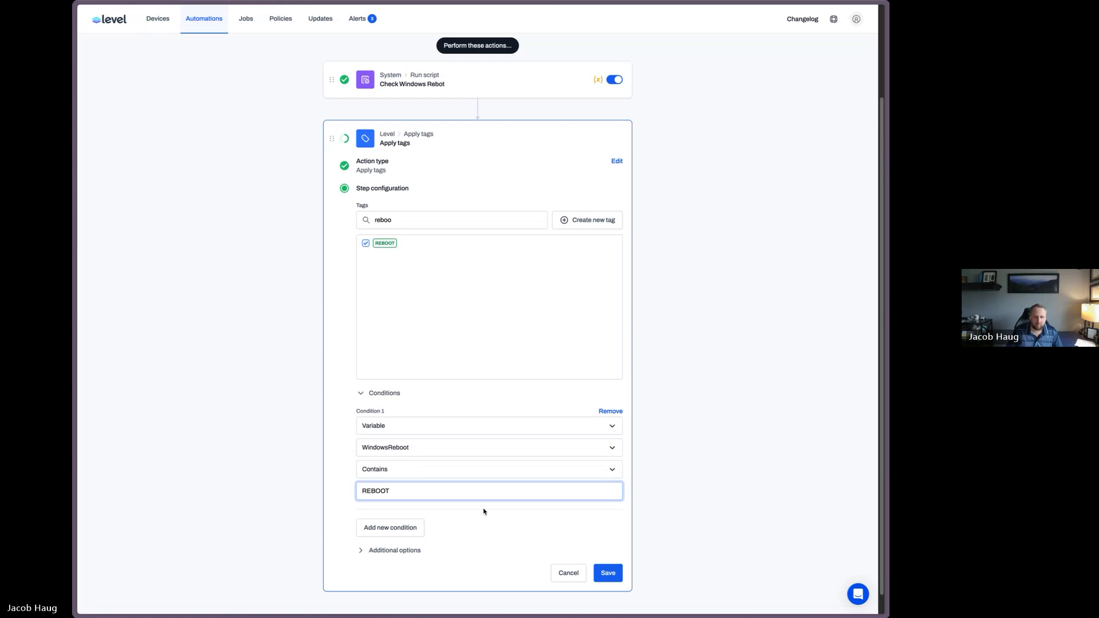
left_click(608, 573)
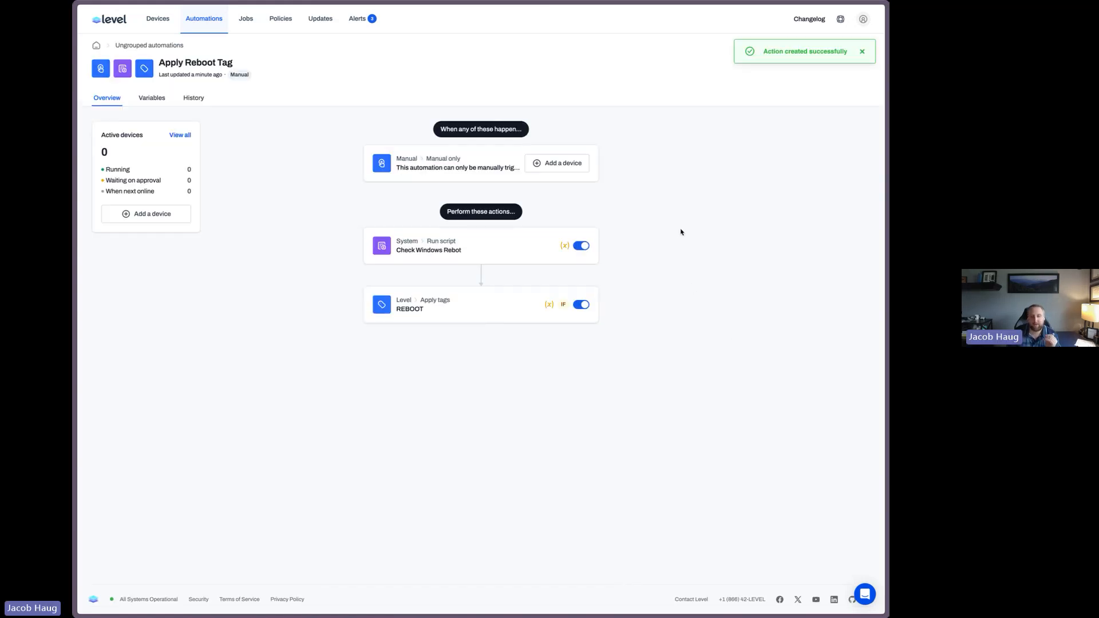
Add a Weekly trigger for Sunday at 12:00 AM limited to the Windows platform, then finish editing
left_click(863, 52)
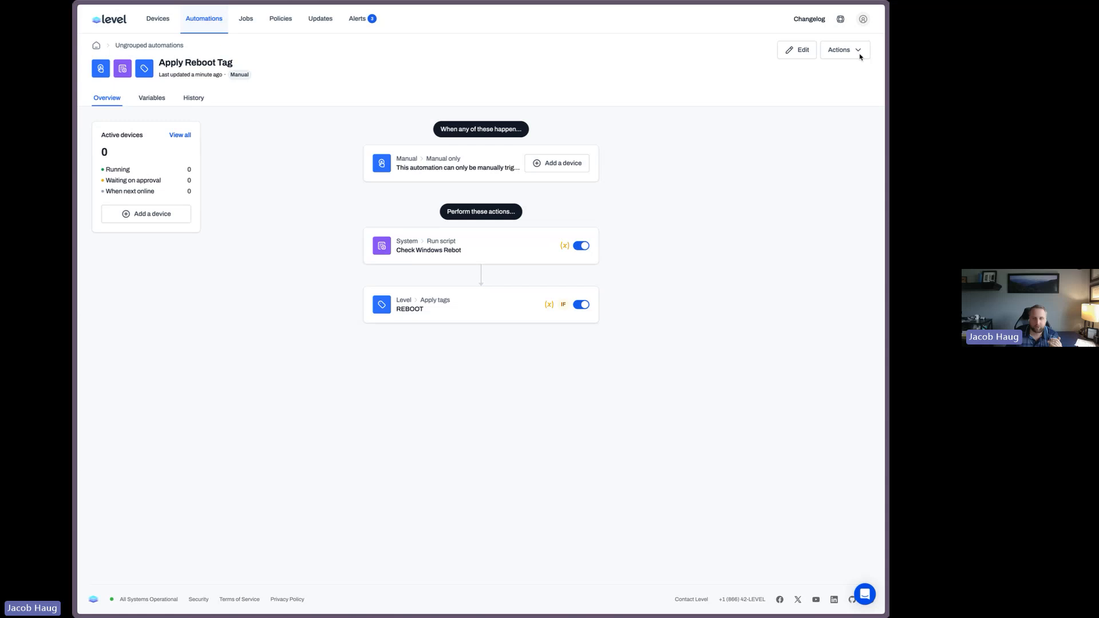
left_click(809, 58)
left_click(485, 157)
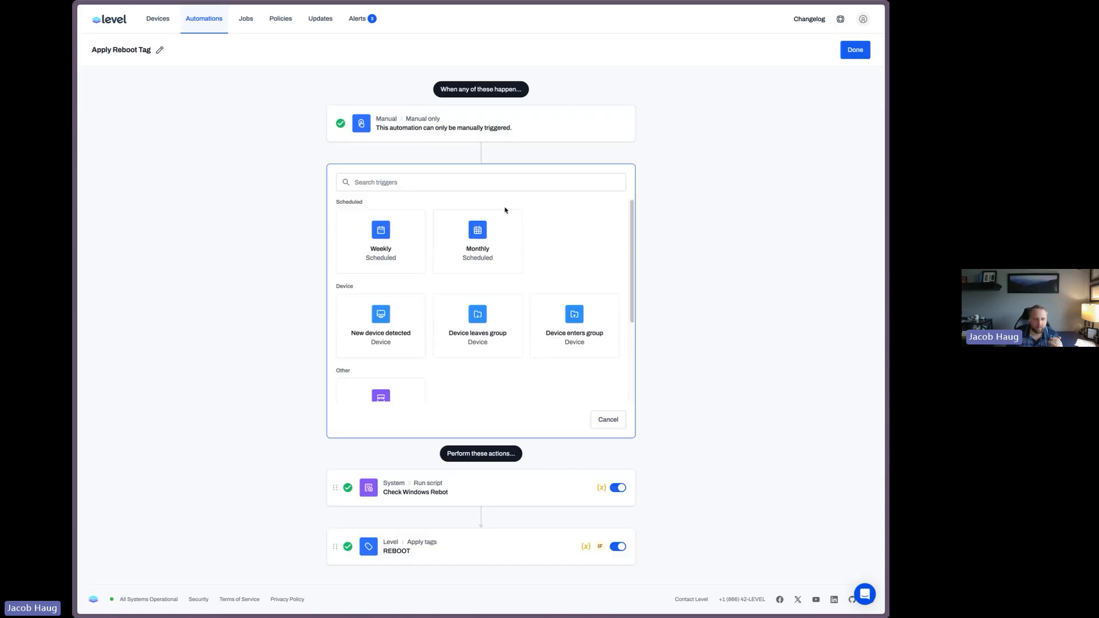
left_click(410, 235)
left_click(487, 332)
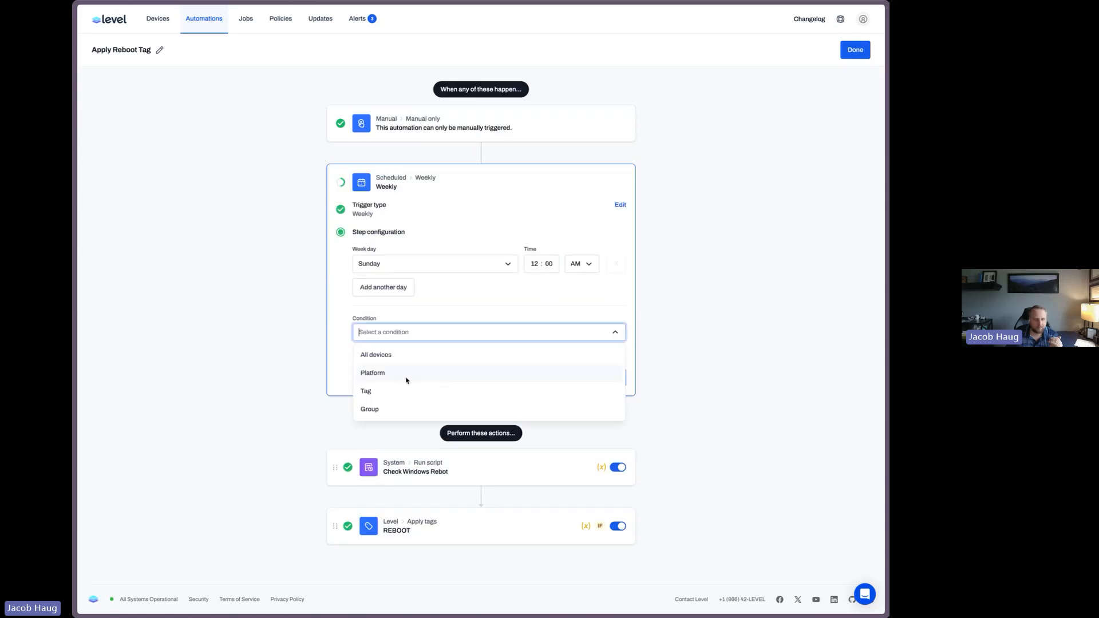
left_click(401, 375)
left_click(398, 373)
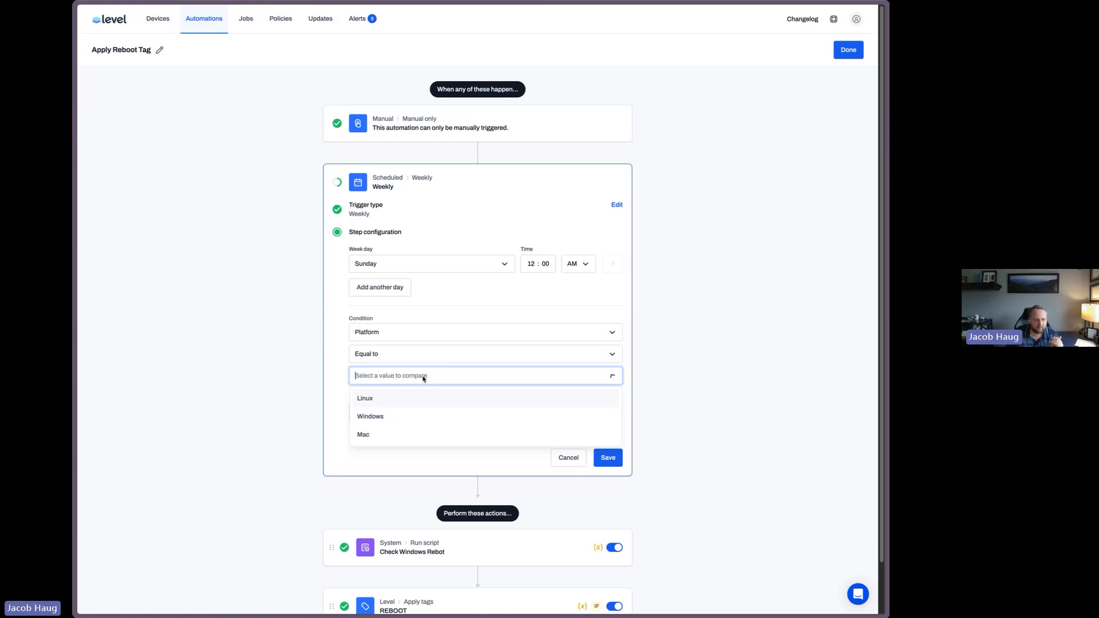
left_click(407, 418)
left_click(609, 467)
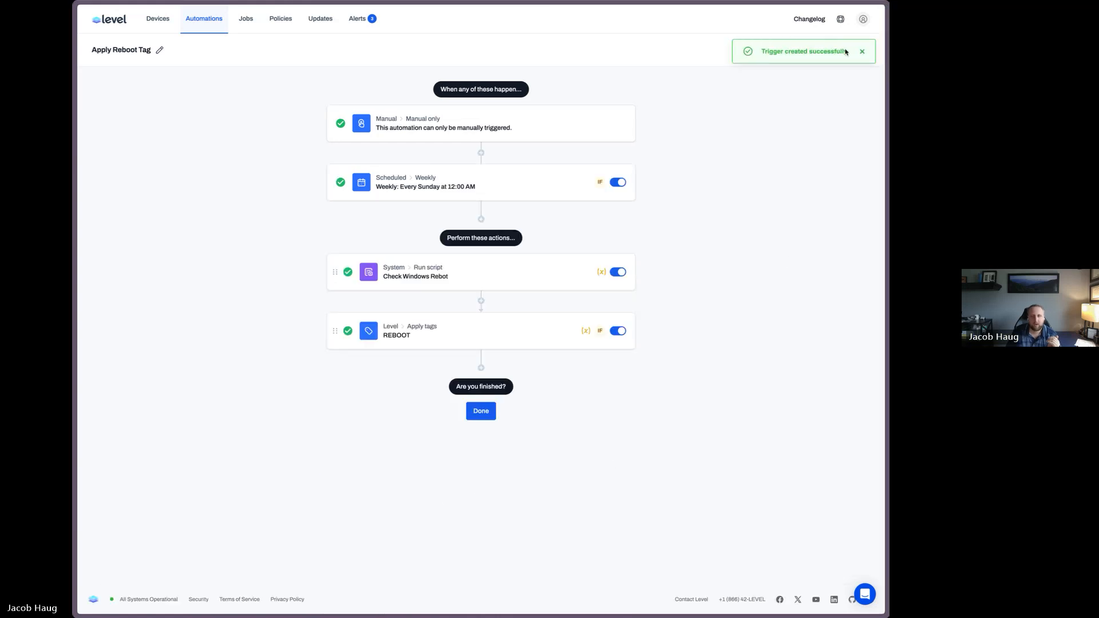
left_click(862, 51)
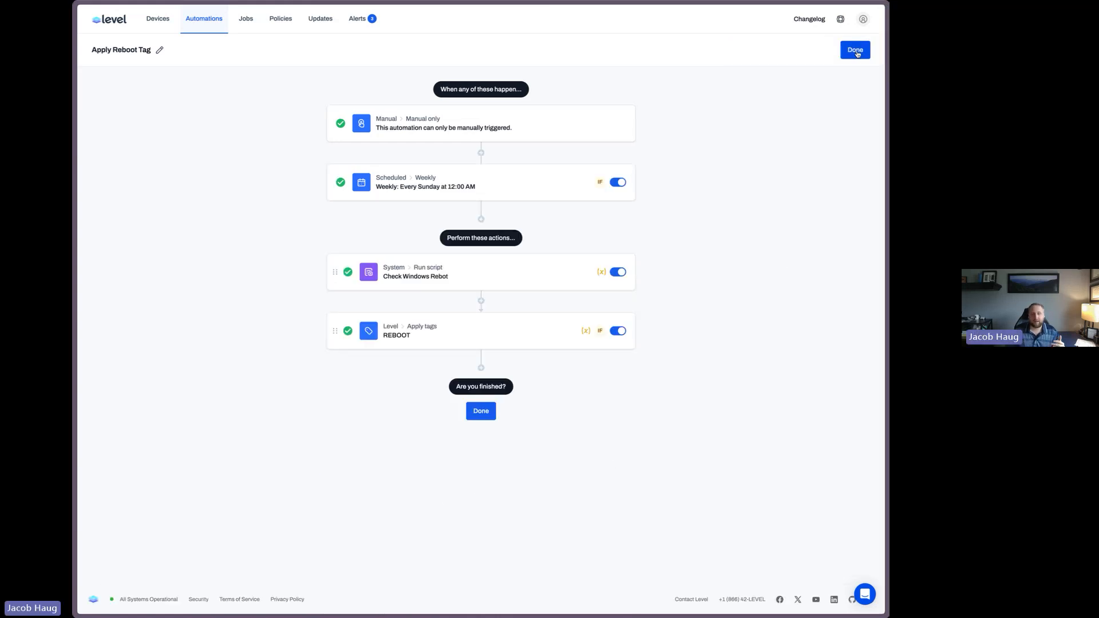
left_click(855, 50)
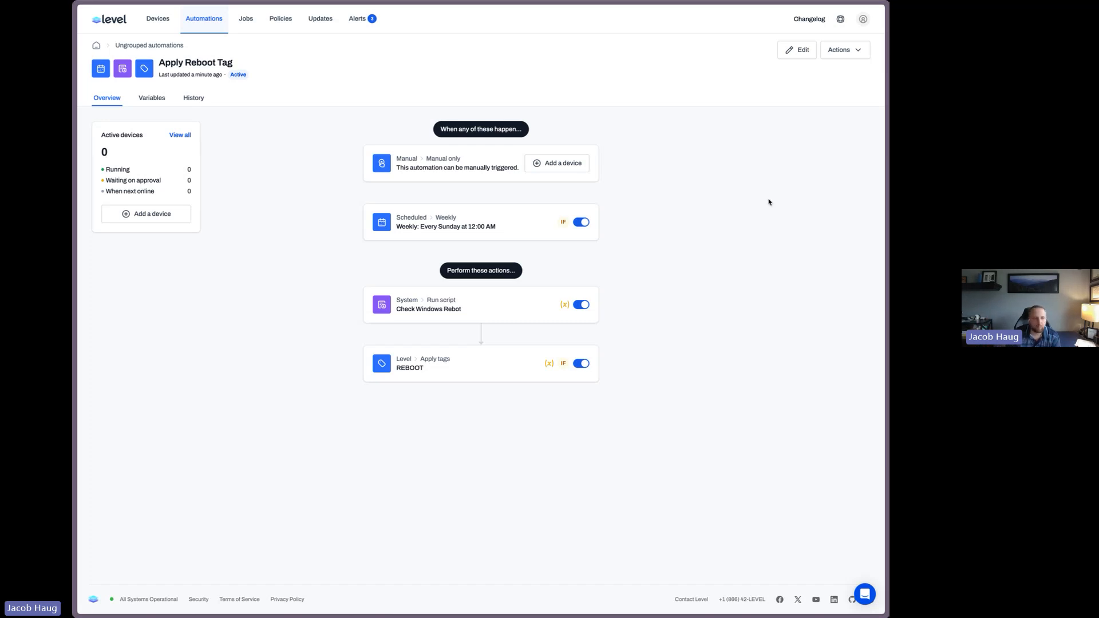
Search the automations for "as user" and open the Ask User To Reboot automation to review its triggers and actions
left_click(209, 17)
left_click(352, 130)
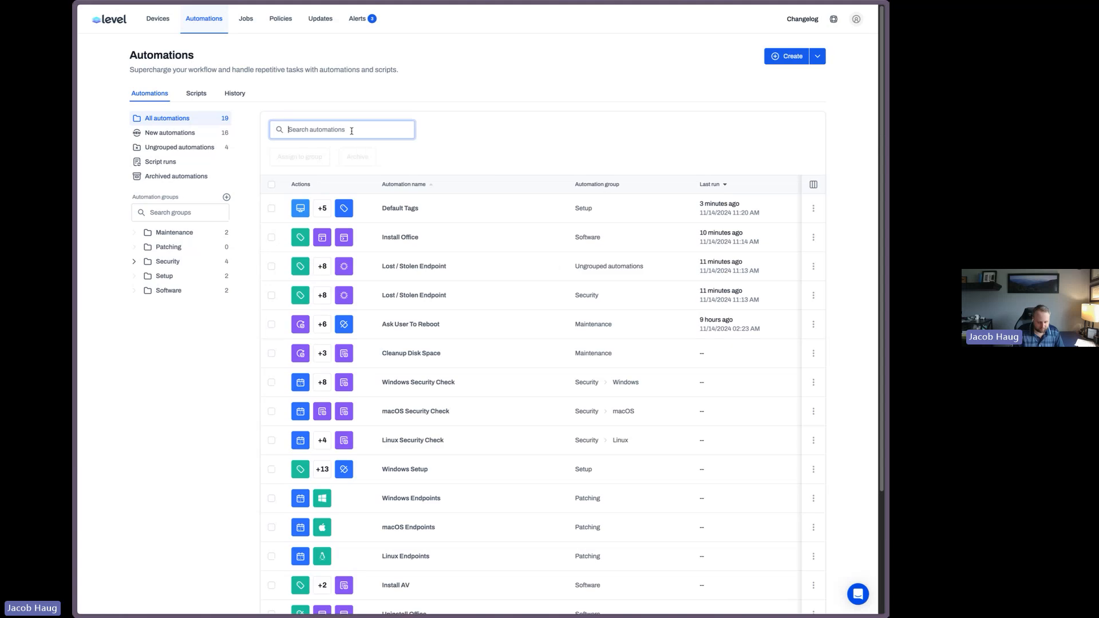
type("as user")
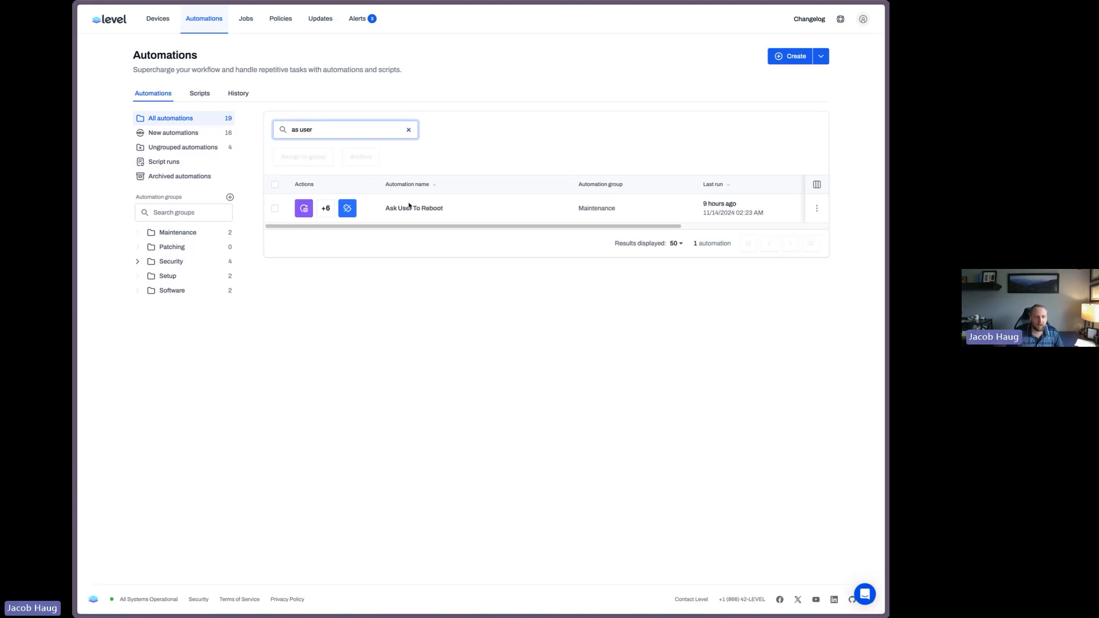
left_click(410, 208)
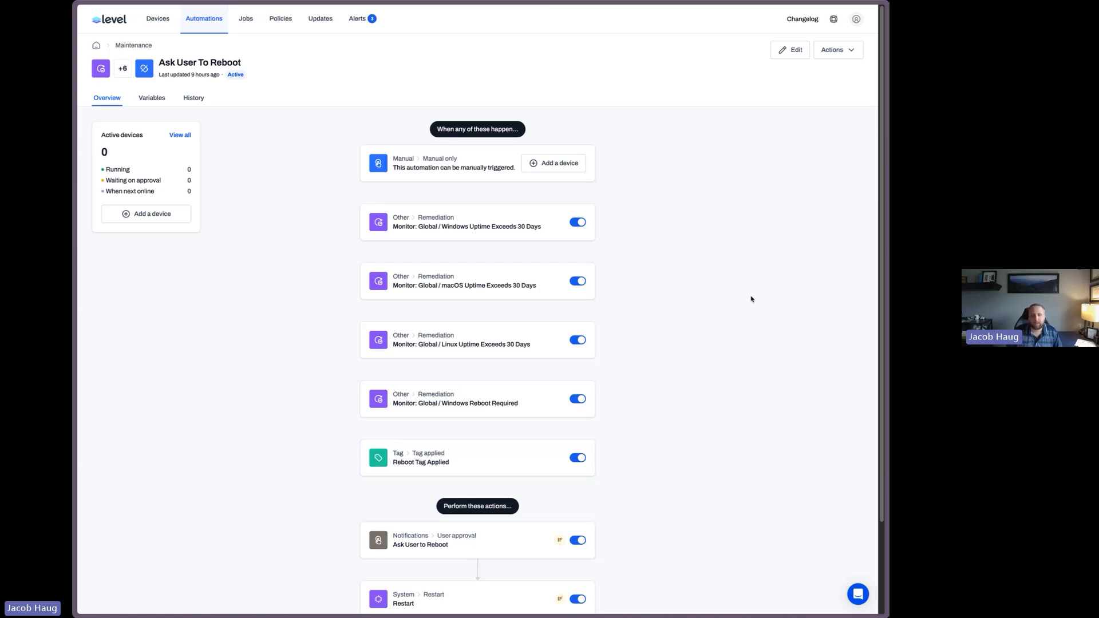
key("alt+Left")
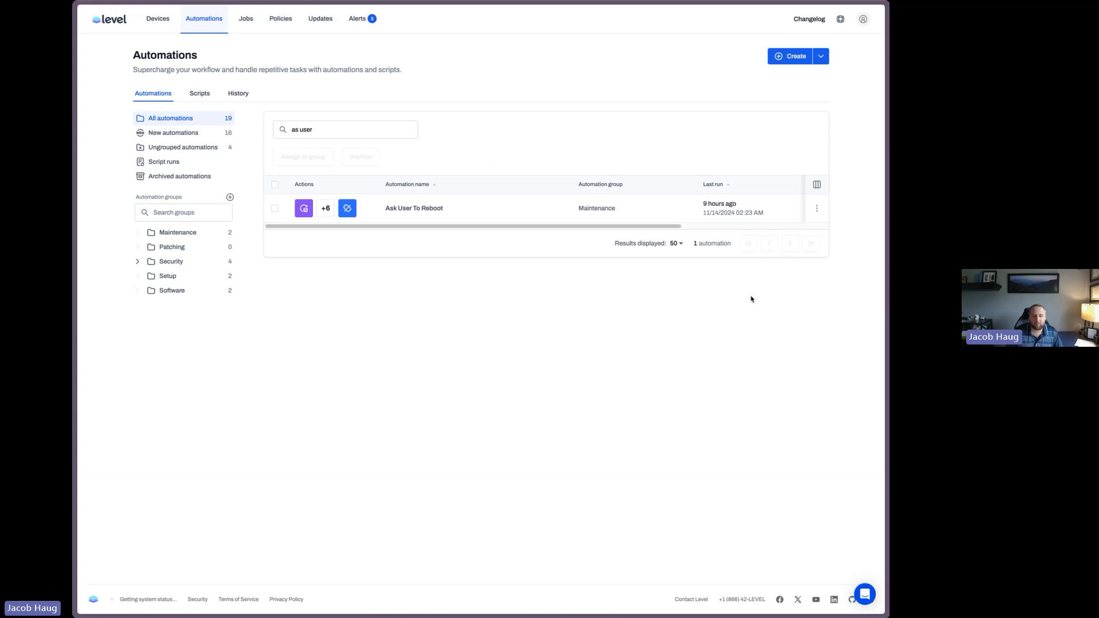
Clear the automation search, browse the full automations list, and open the Install AV automation
triple_click(393, 130)
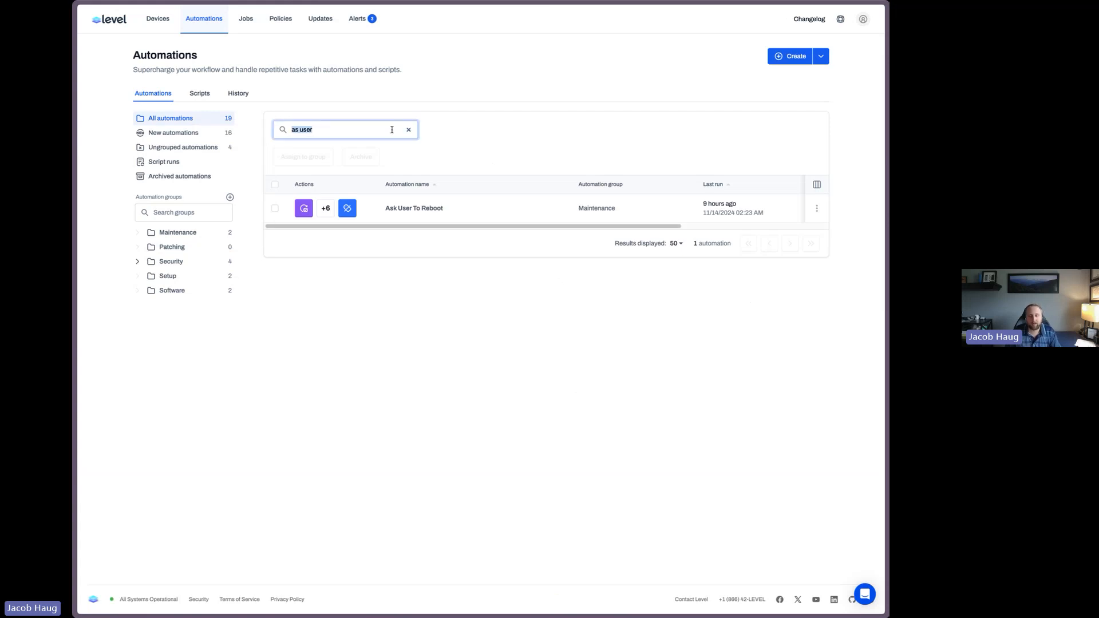
key("BackSpace")
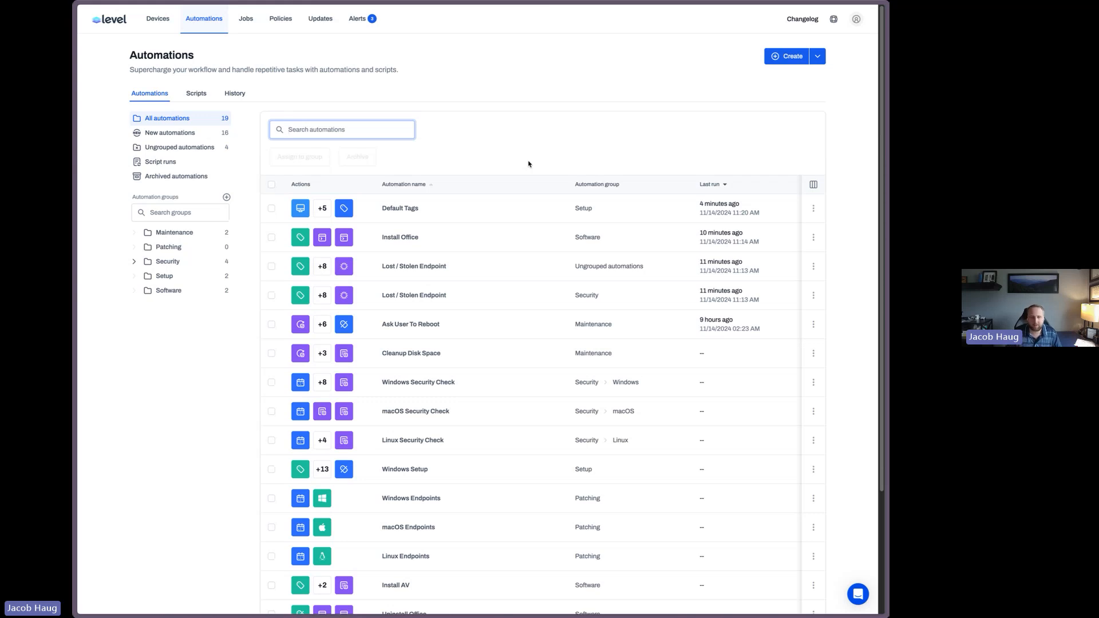
scroll(529, 164, "down", 2)
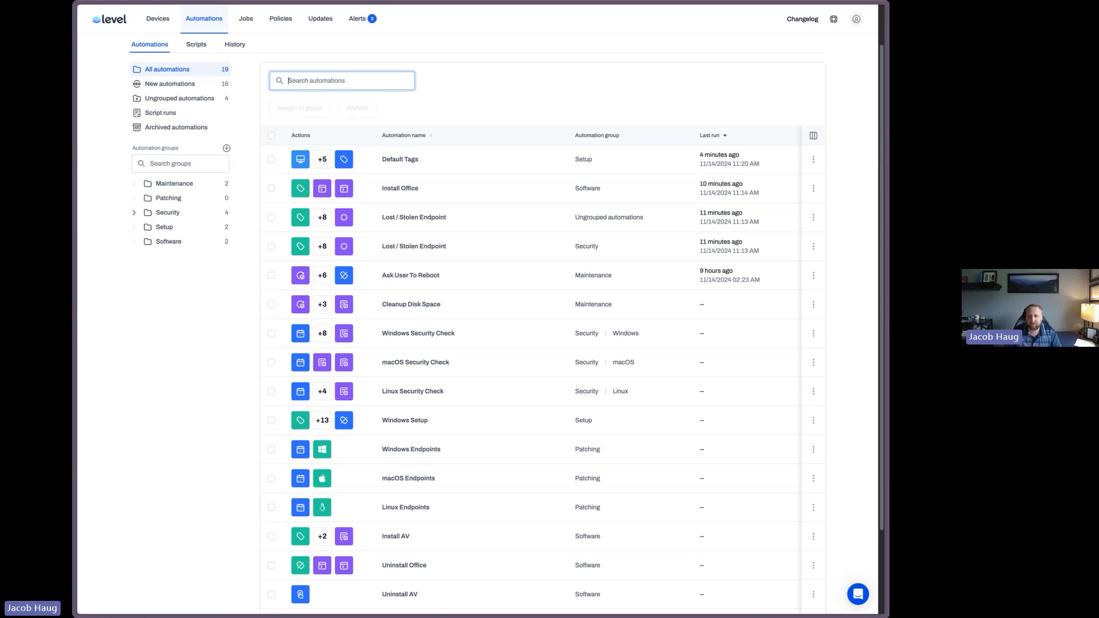
left_click(650, 87)
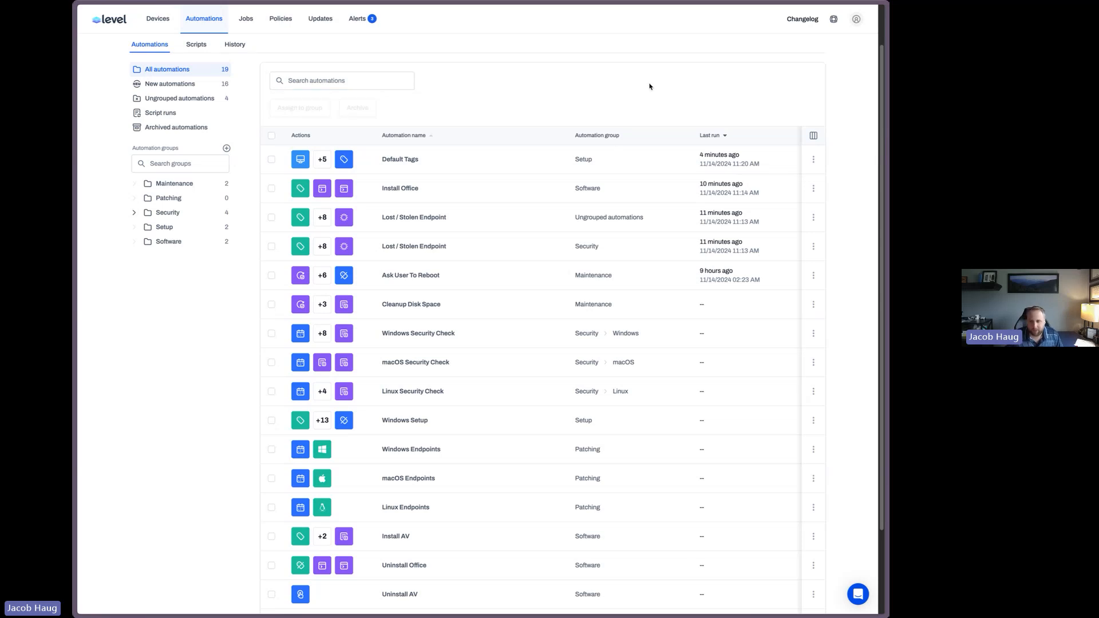
scroll(650, 86, "down", 1)
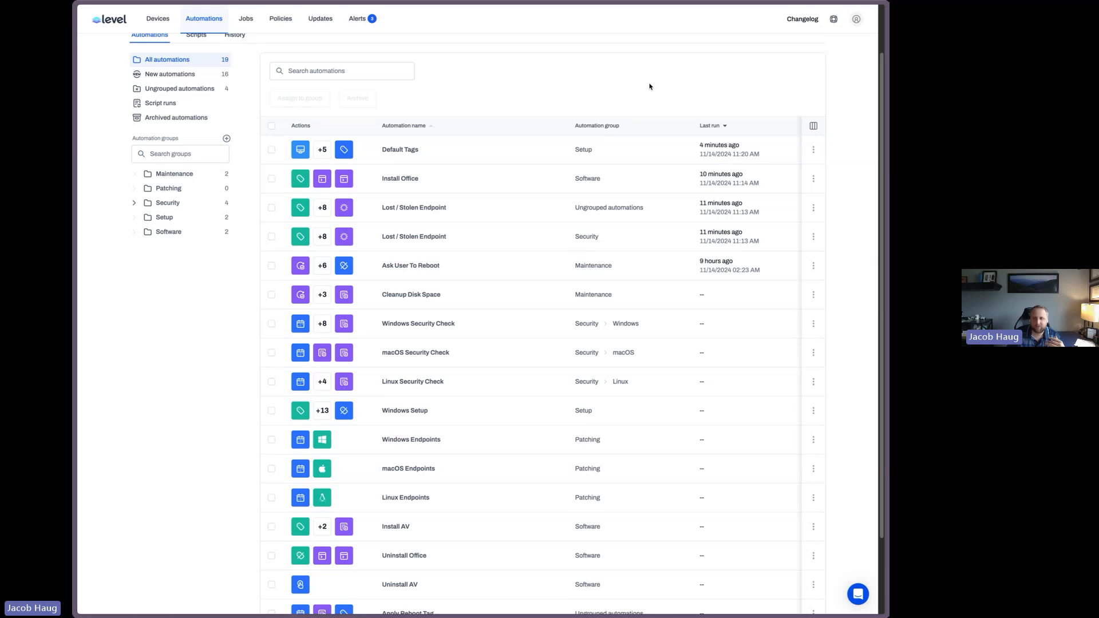
scroll(650, 87, "down", 2)
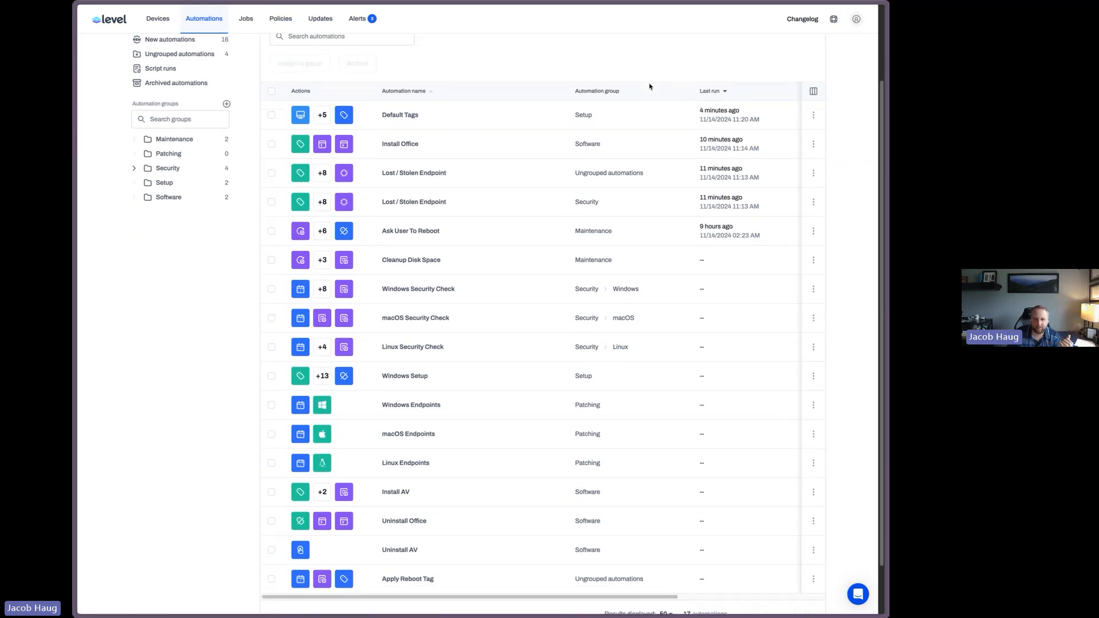
scroll(650, 86, "up", 3)
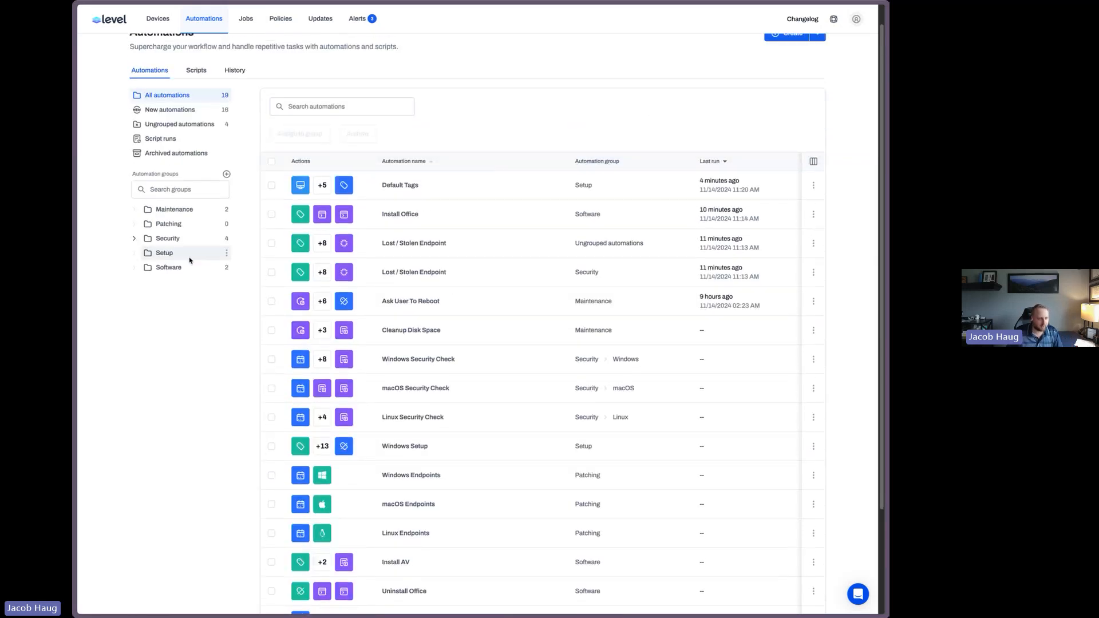
left_click(179, 268)
left_click(399, 283)
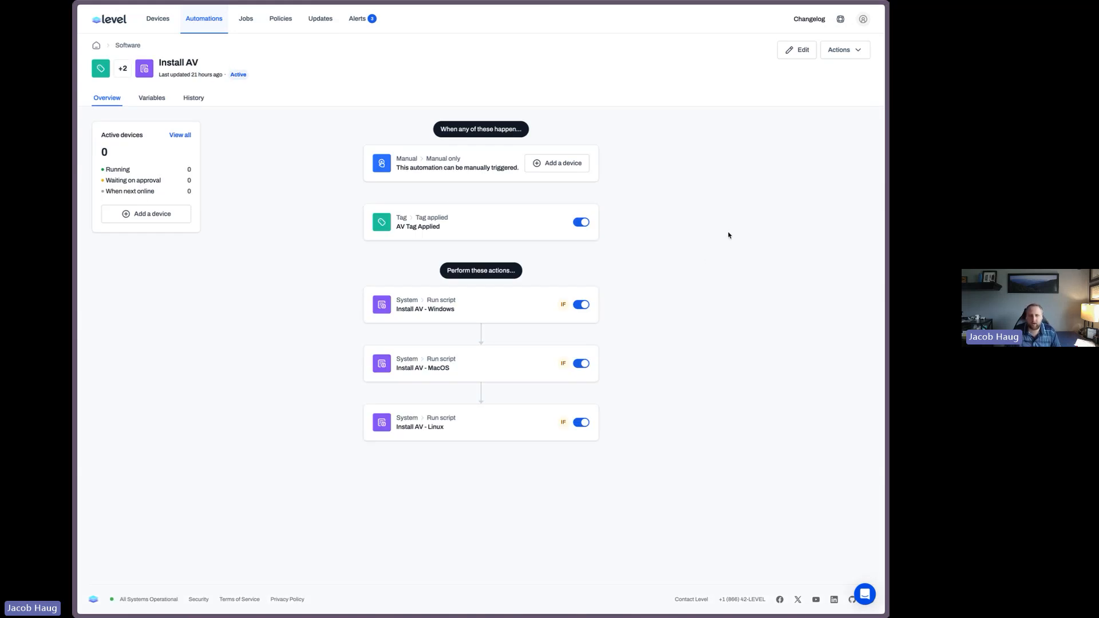
Open the Install AV - Windows script for editing and examine its hard-coded AV key line
left_click(794, 53)
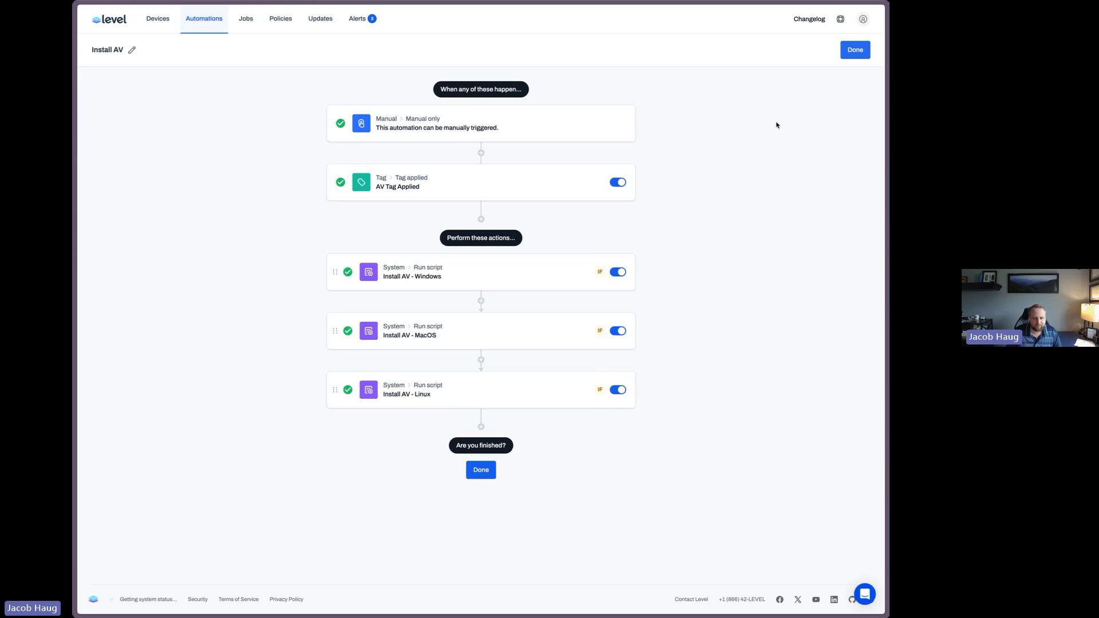
left_click(455, 278)
left_click(613, 361)
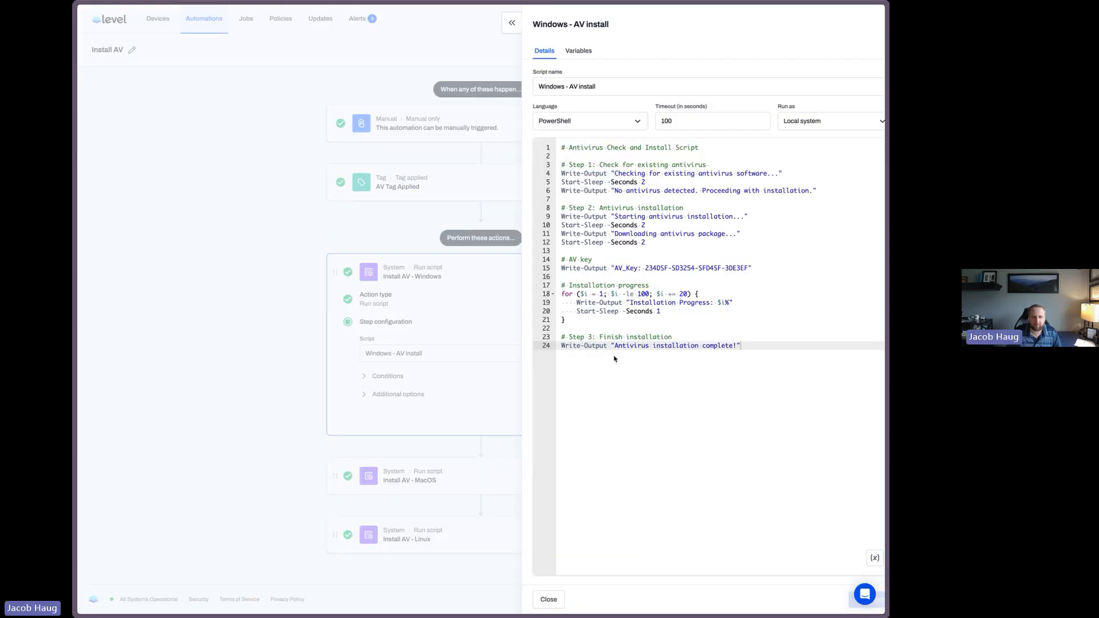
left_click_drag(737, 277, 533, 273)
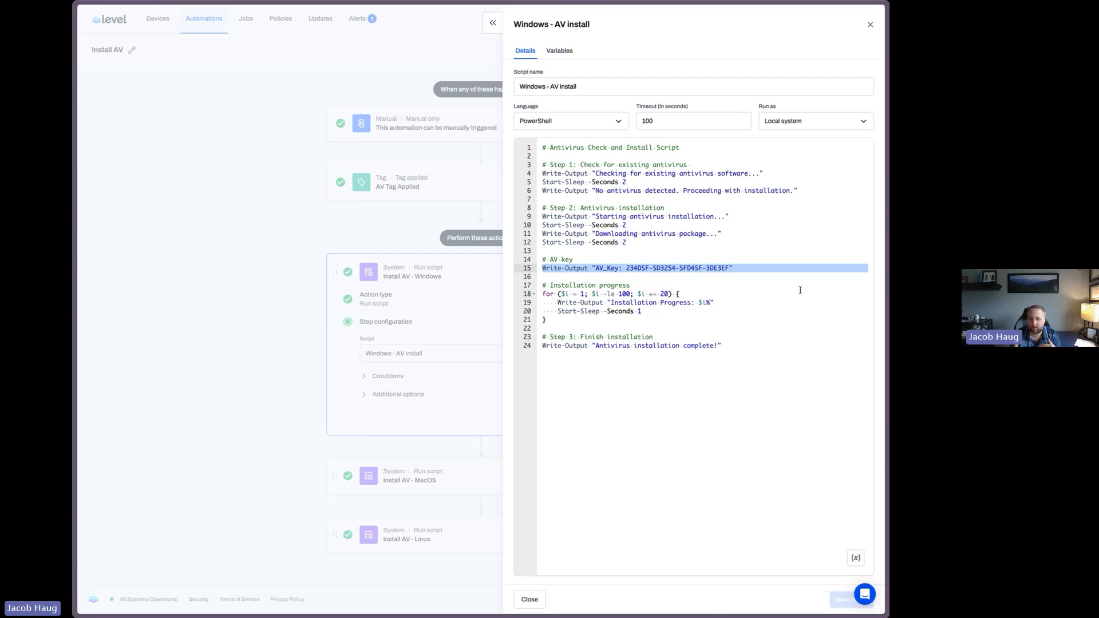
left_click(736, 268)
left_click_drag(724, 268, 626, 268)
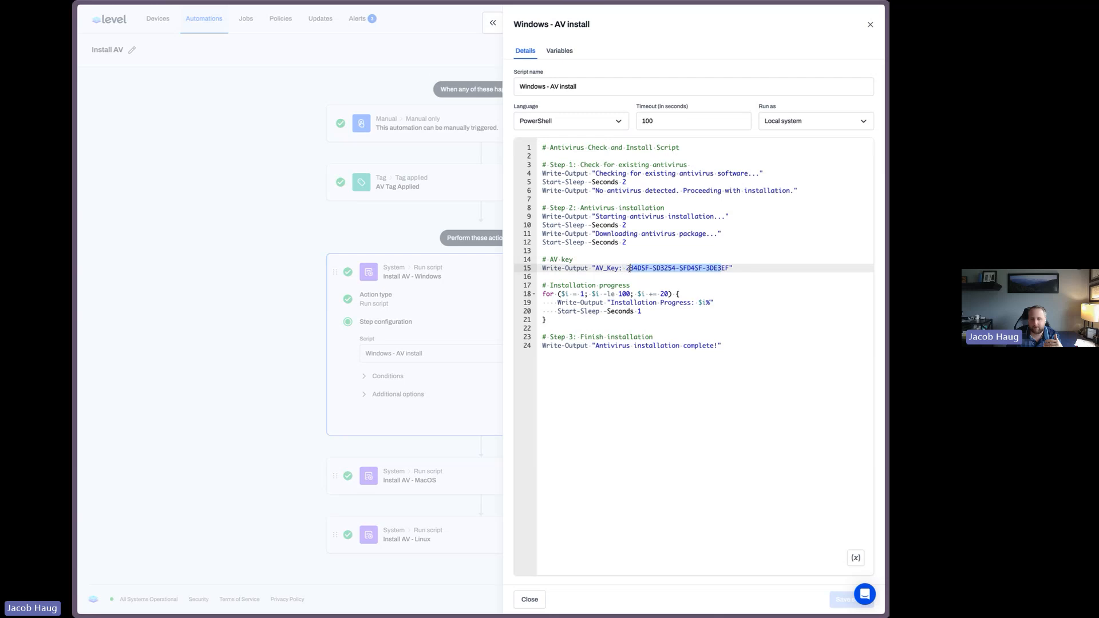
left_click(868, 28)
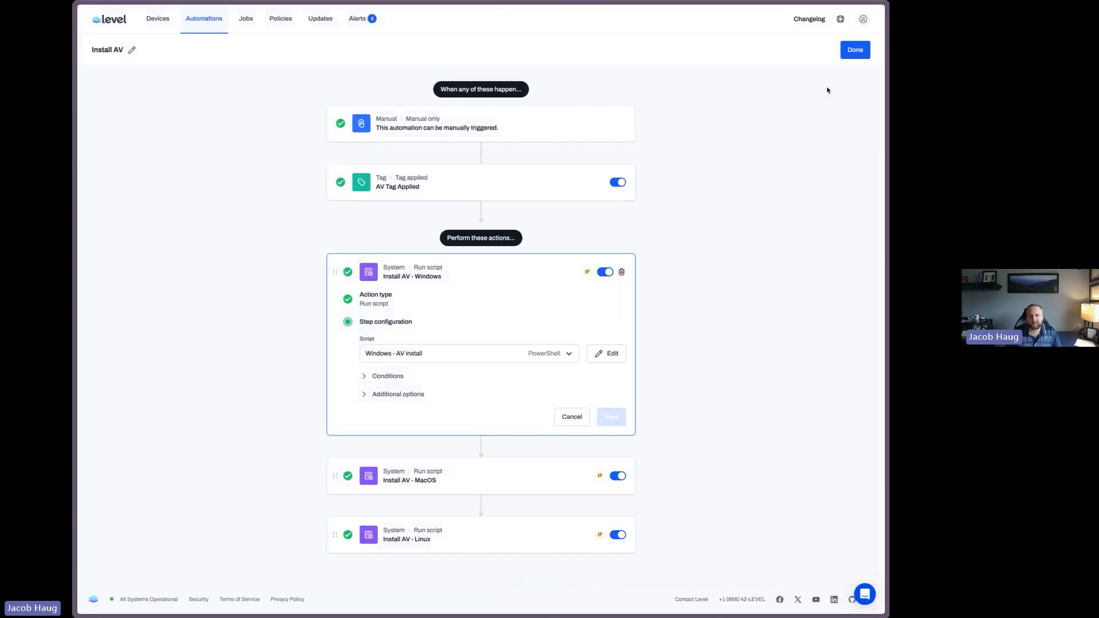
Open the account's custom fields administration and add a new custom field named S1 Key
left_click(864, 20)
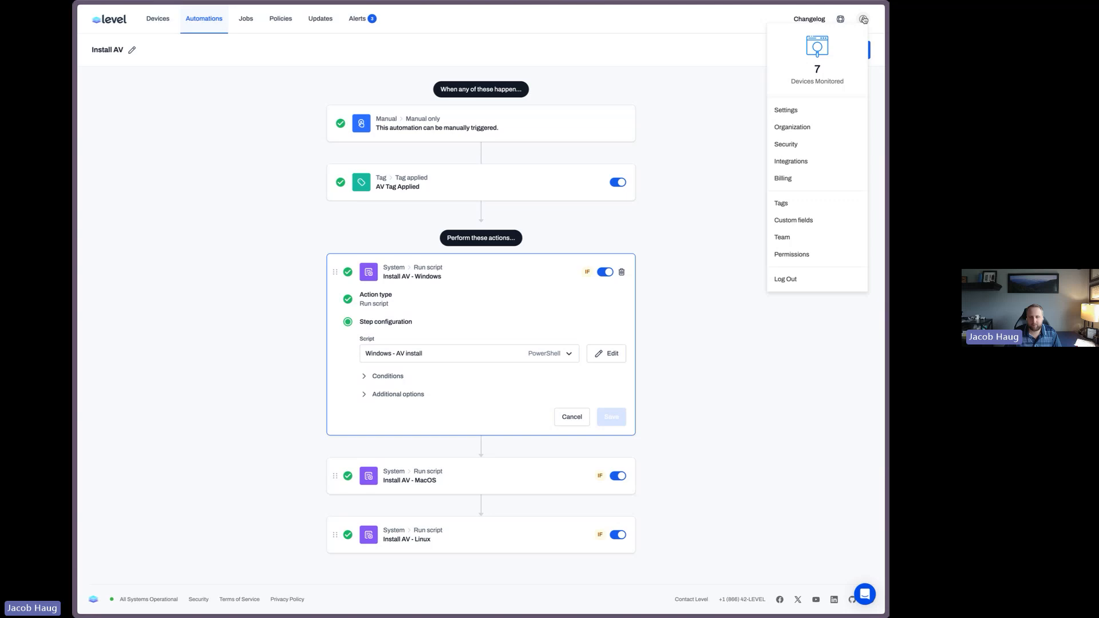
left_click(806, 224)
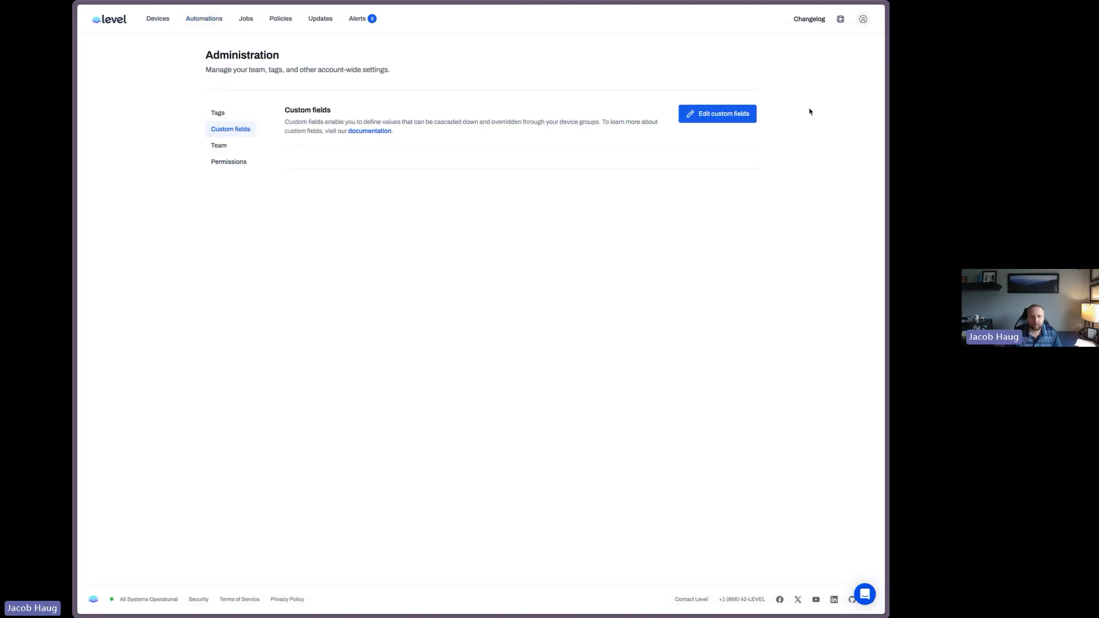
left_click(713, 114)
left_click(551, 318)
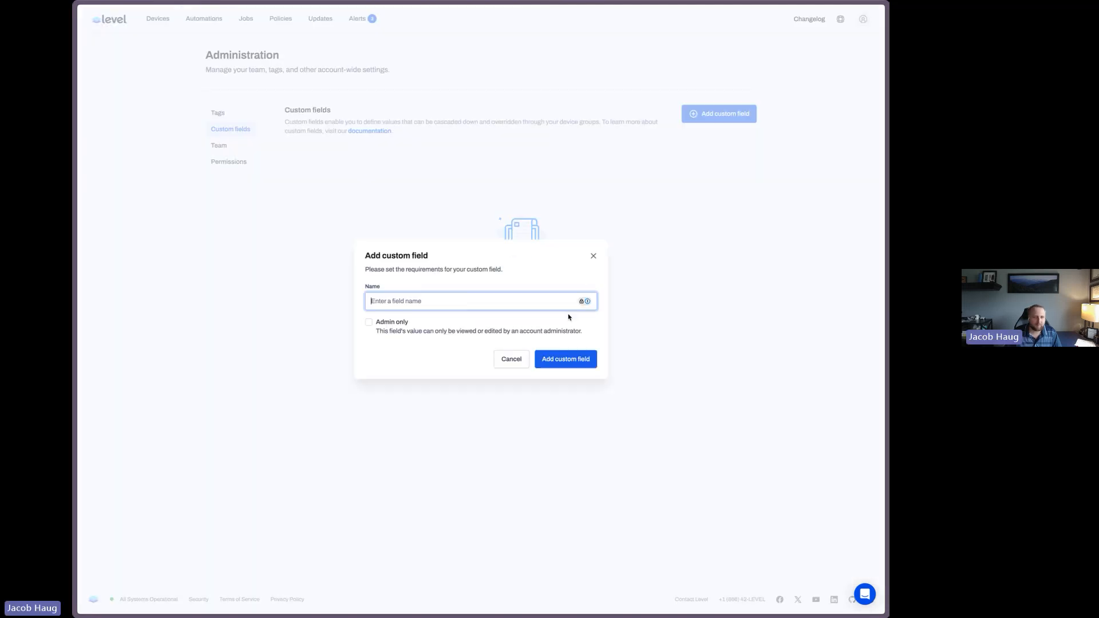
type("S1")
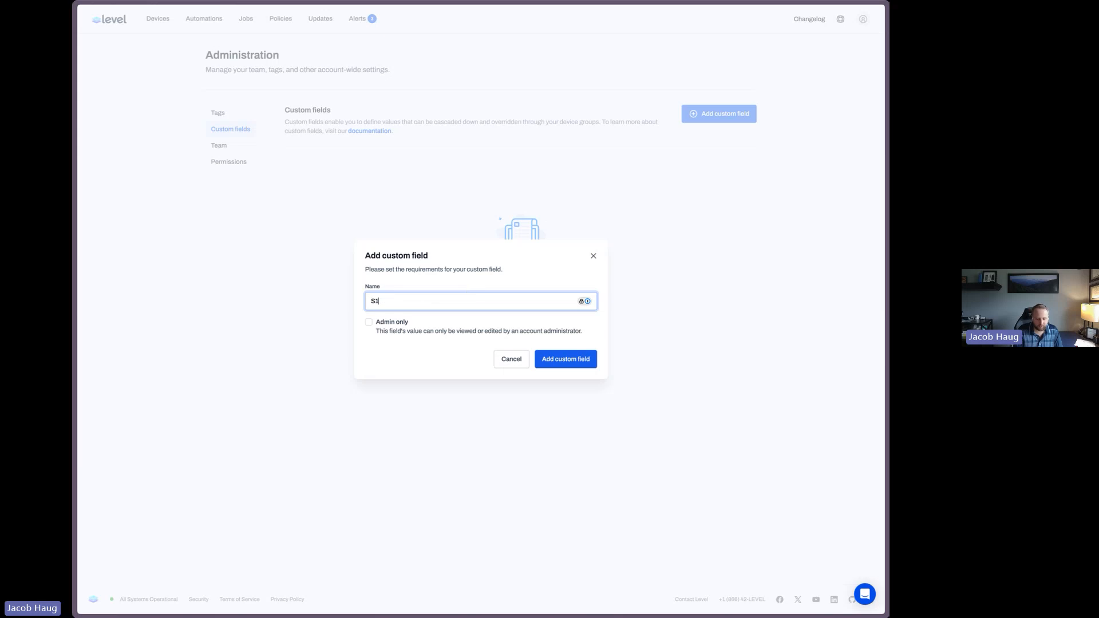
type(" Key")
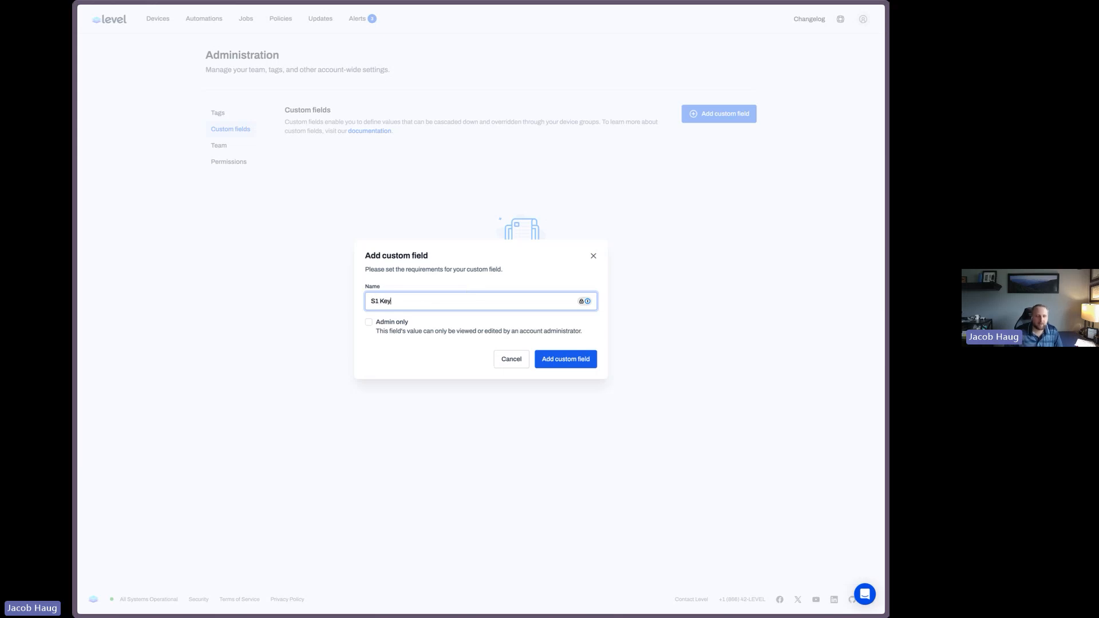
left_click(570, 361)
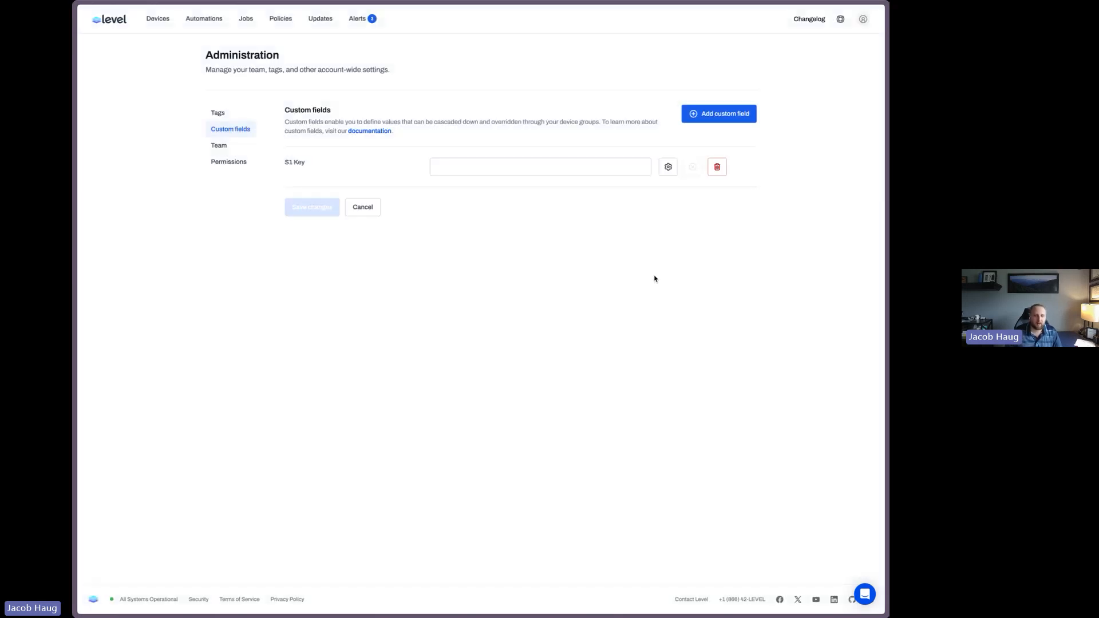
Enter the antivirus key value for the S1 Key field and save the changes
left_click(554, 163)
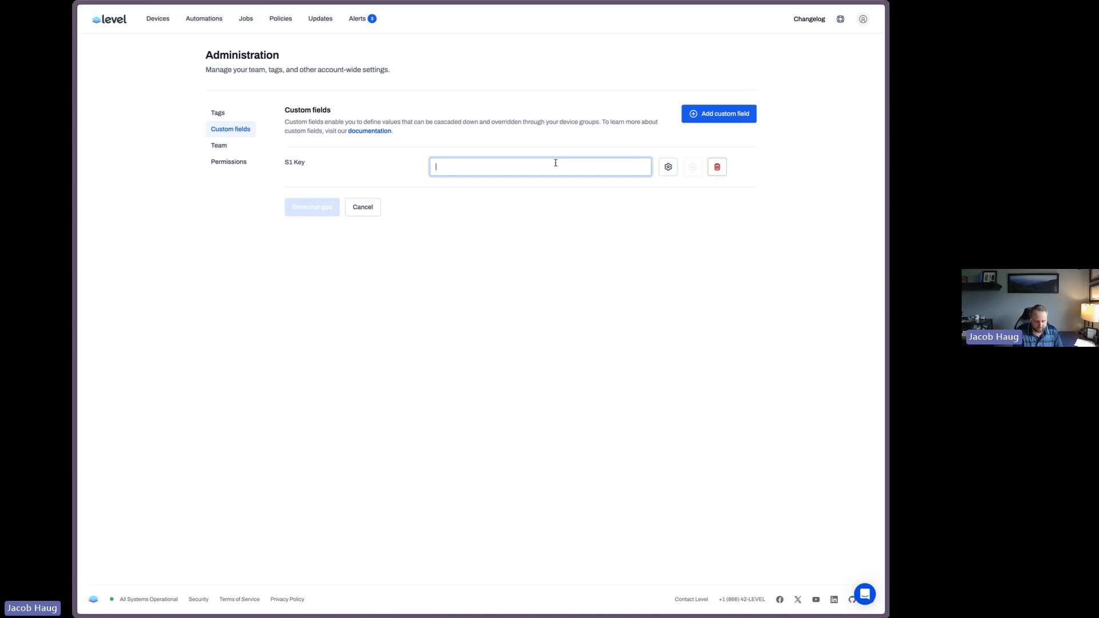
type("•")
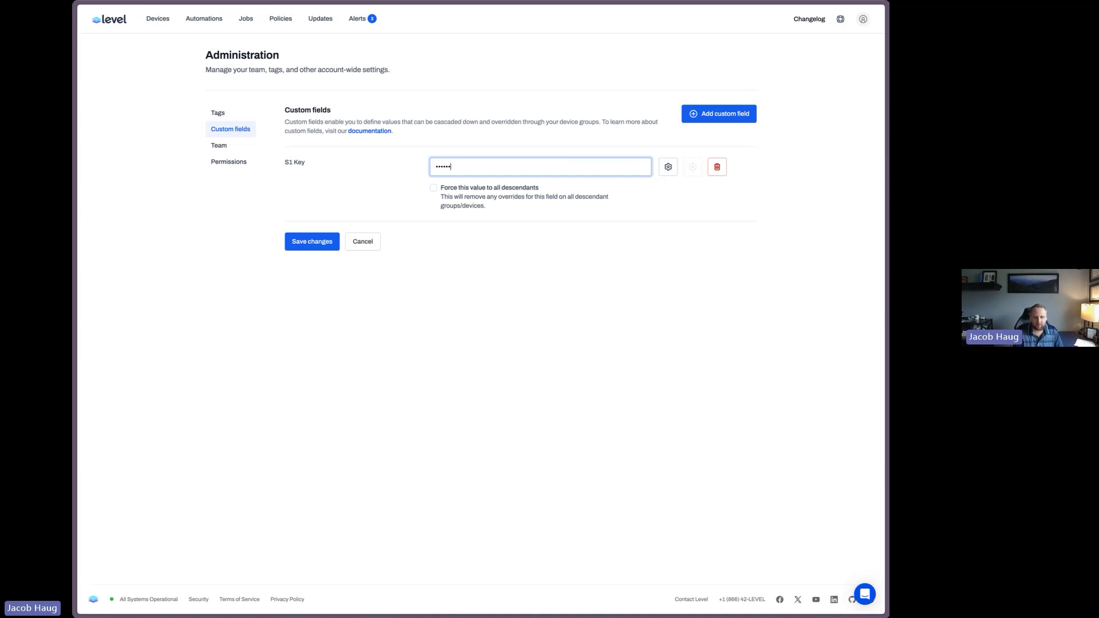
type("•••••••••")
left_click(337, 240)
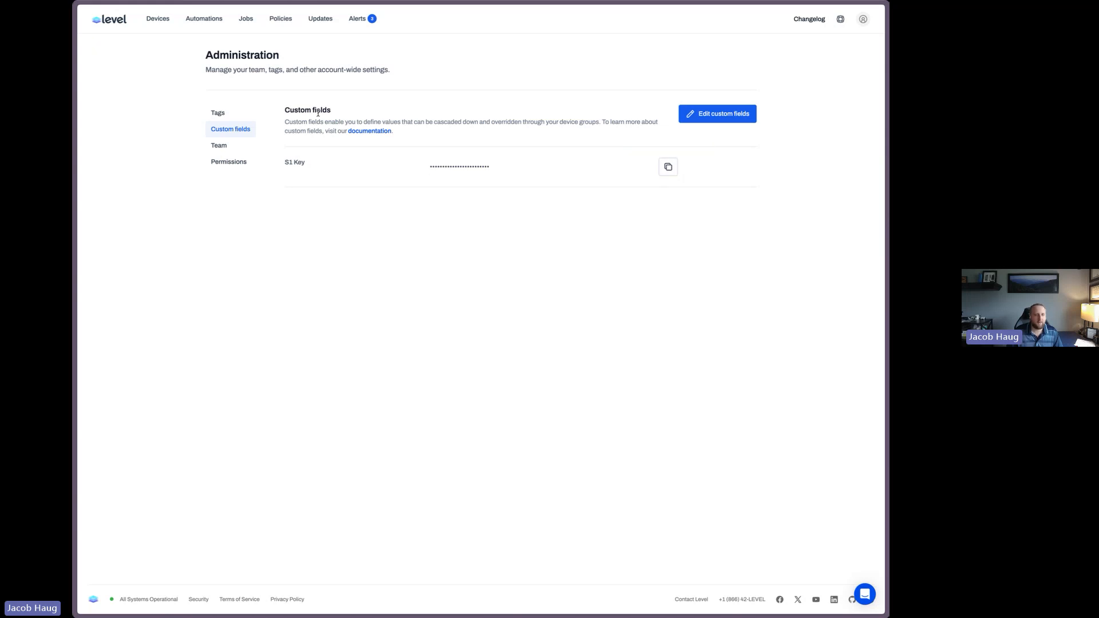
Open the S1 Key field's settings, clear the Admin only option, and update the field
left_click(716, 114)
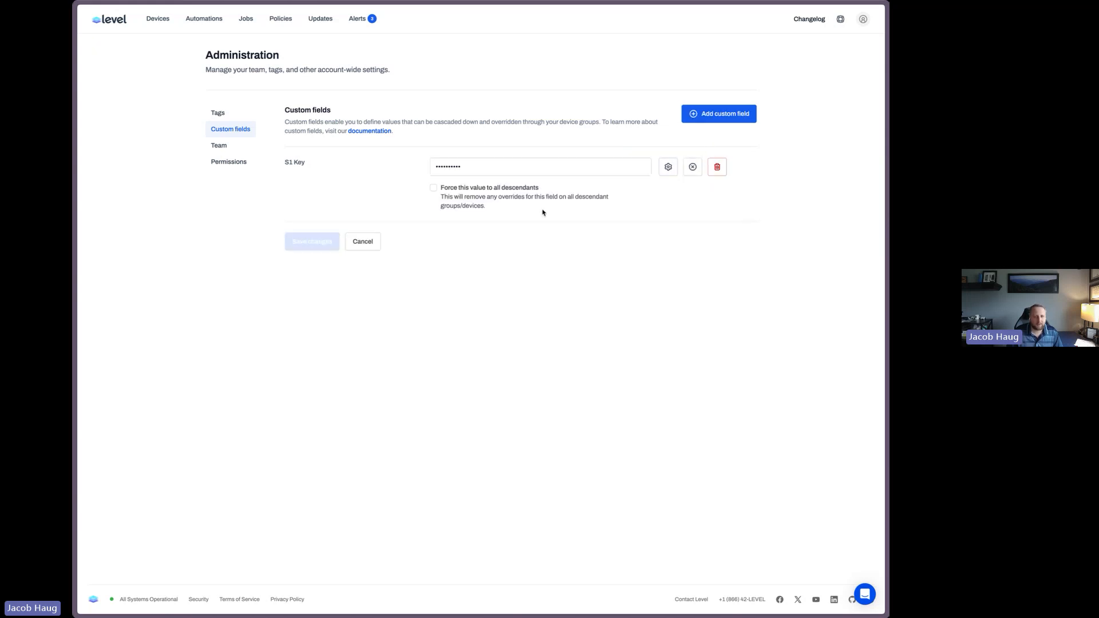
left_click(669, 167)
left_click(394, 315)
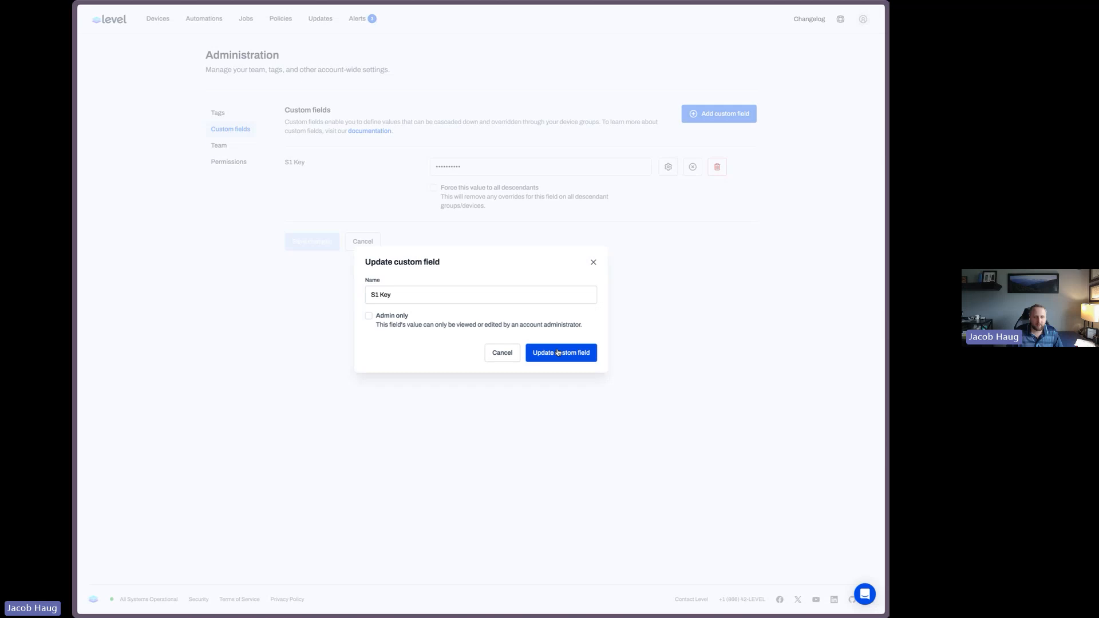
left_click(558, 353)
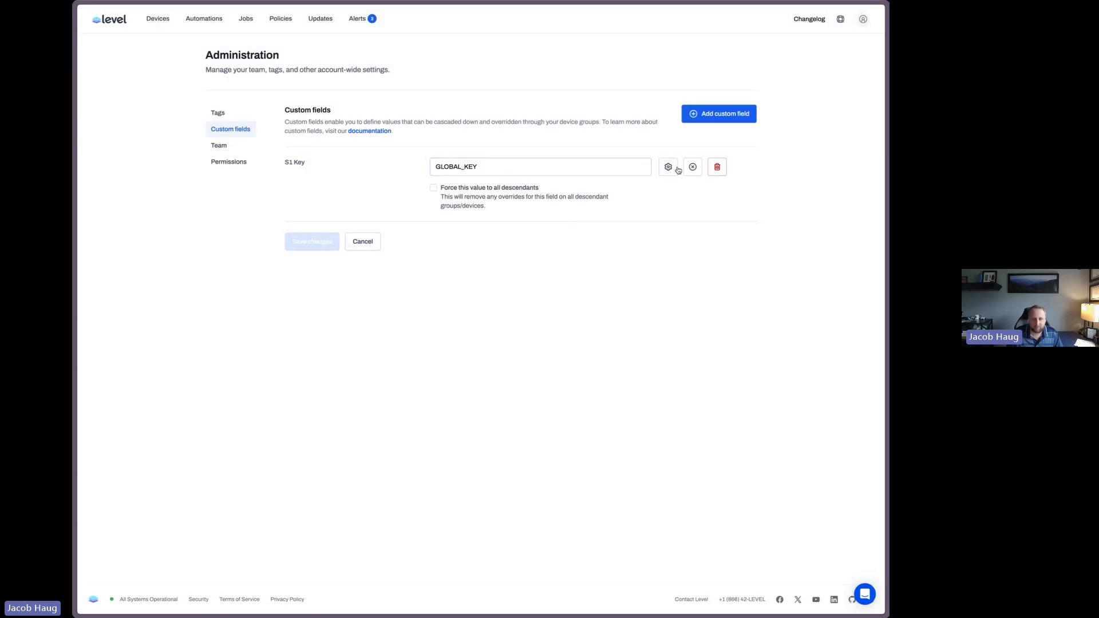
left_click(362, 241)
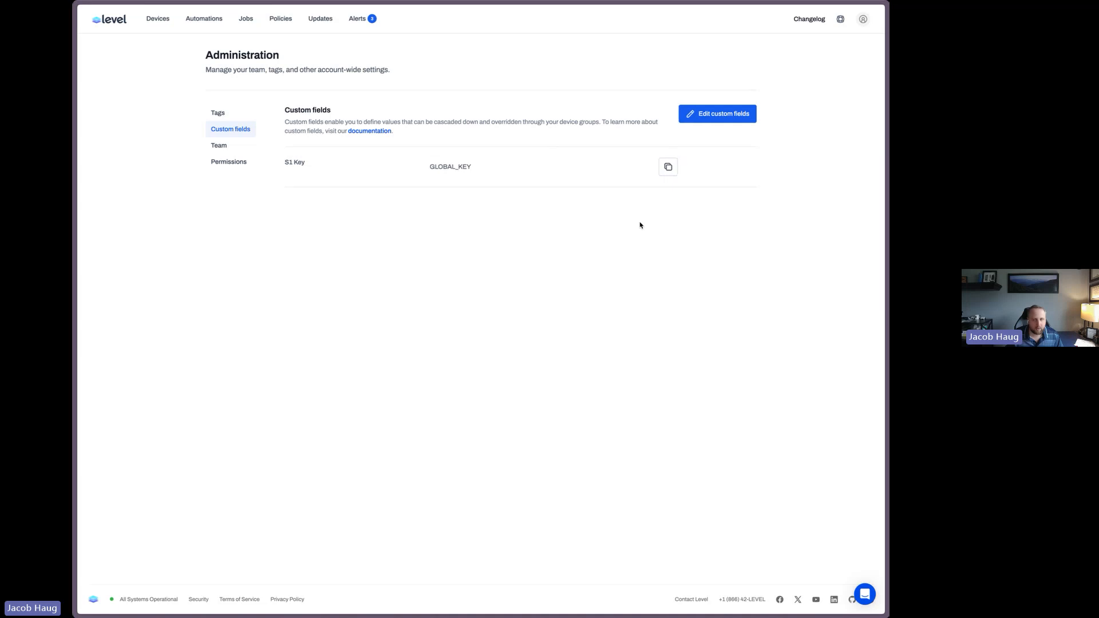
Open the Bitlocker device's custom fields to check the inherited S1 Key value and its source
left_click_drag(426, 167, 478, 170)
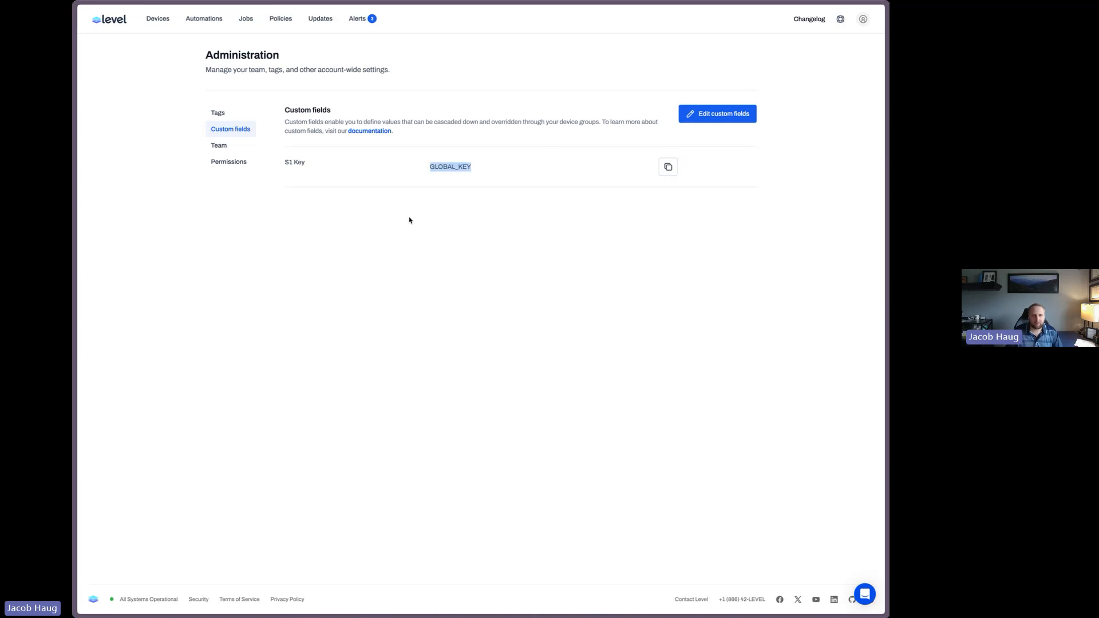
left_click(167, 23)
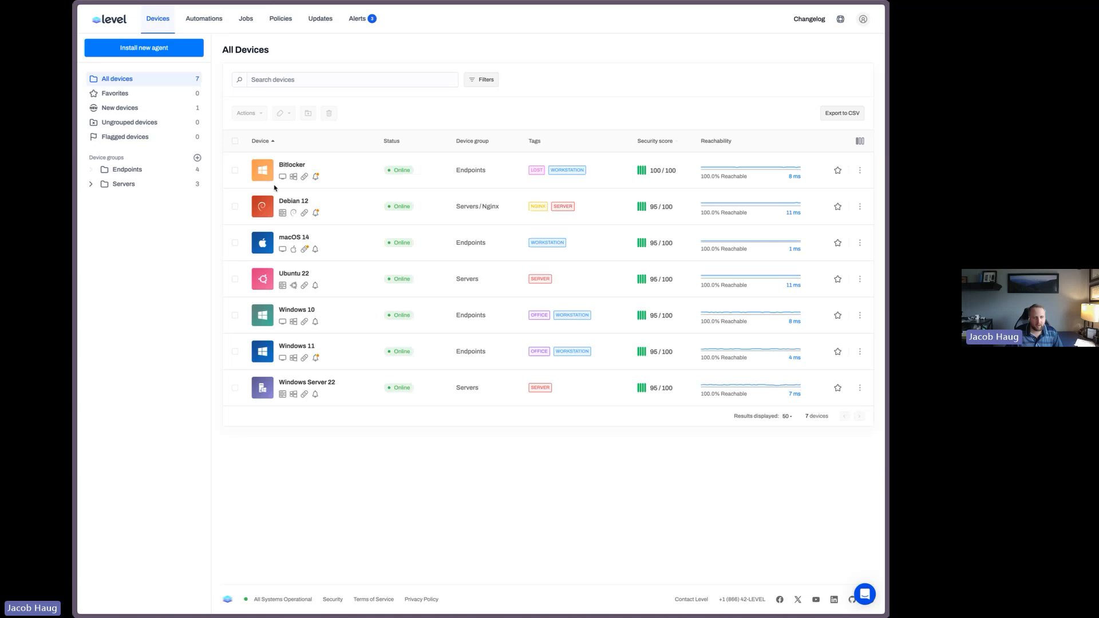
left_click(294, 176)
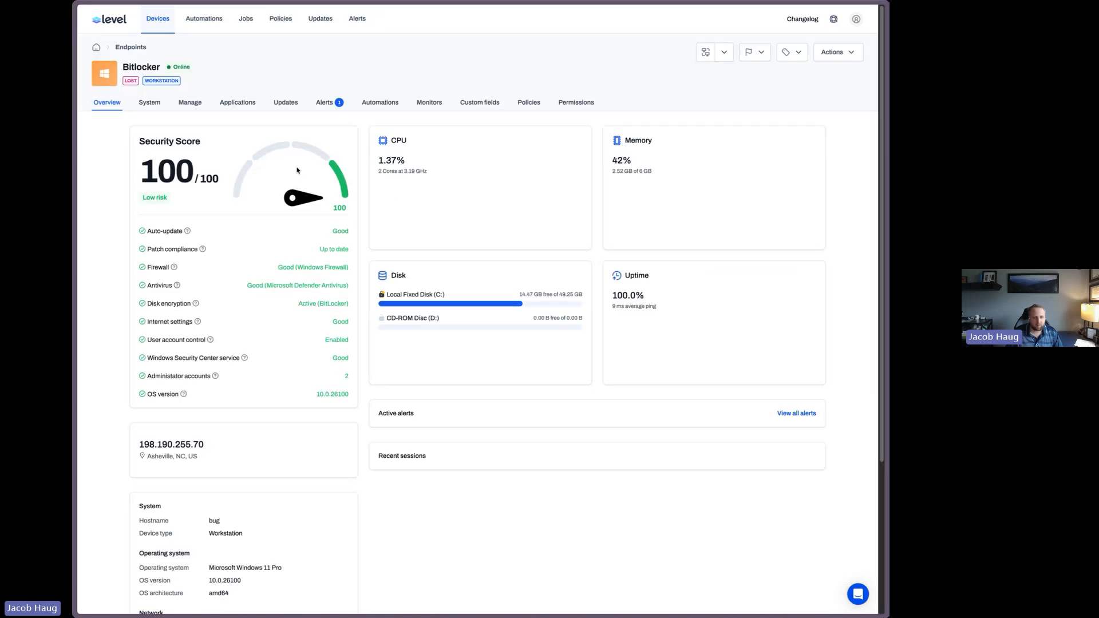
left_click(480, 102)
left_click_drag(287, 178, 361, 192)
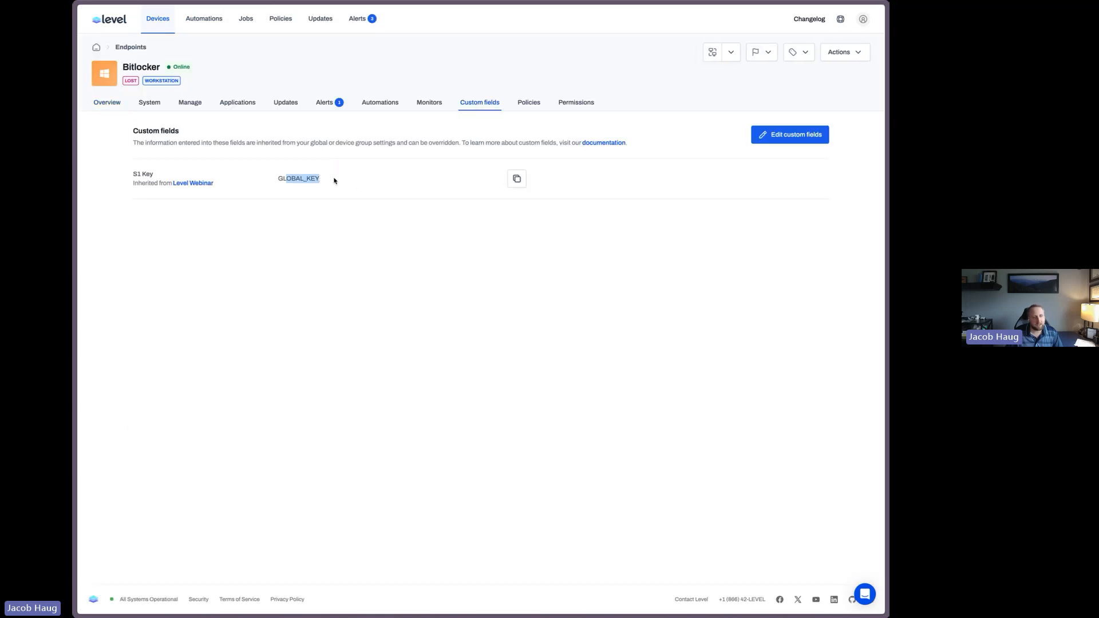
left_click(284, 178)
left_click_drag(283, 178, 331, 176)
left_click_drag(148, 183, 213, 184)
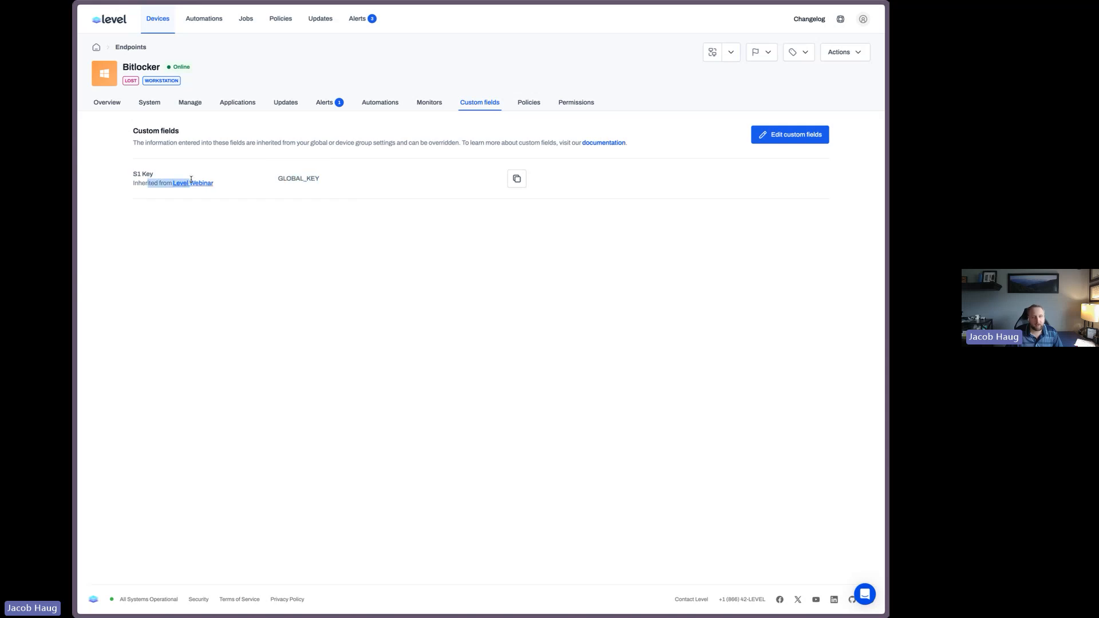
Override the S1 Key custom field on the Endpoints device group with an endpoint-specific key value and save
left_click(163, 31)
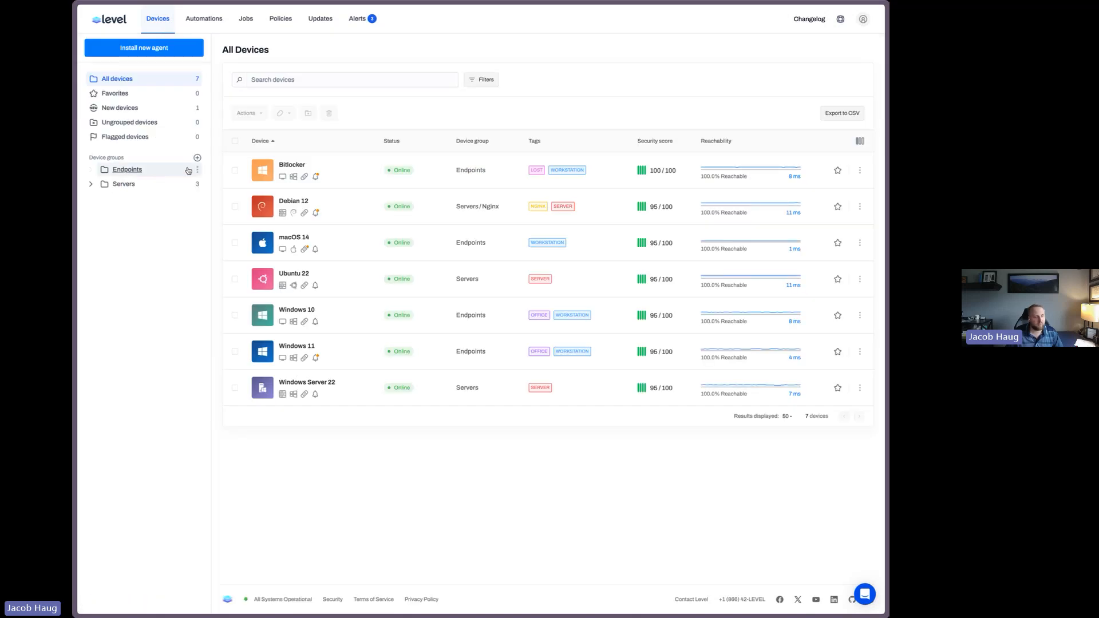
left_click(196, 171)
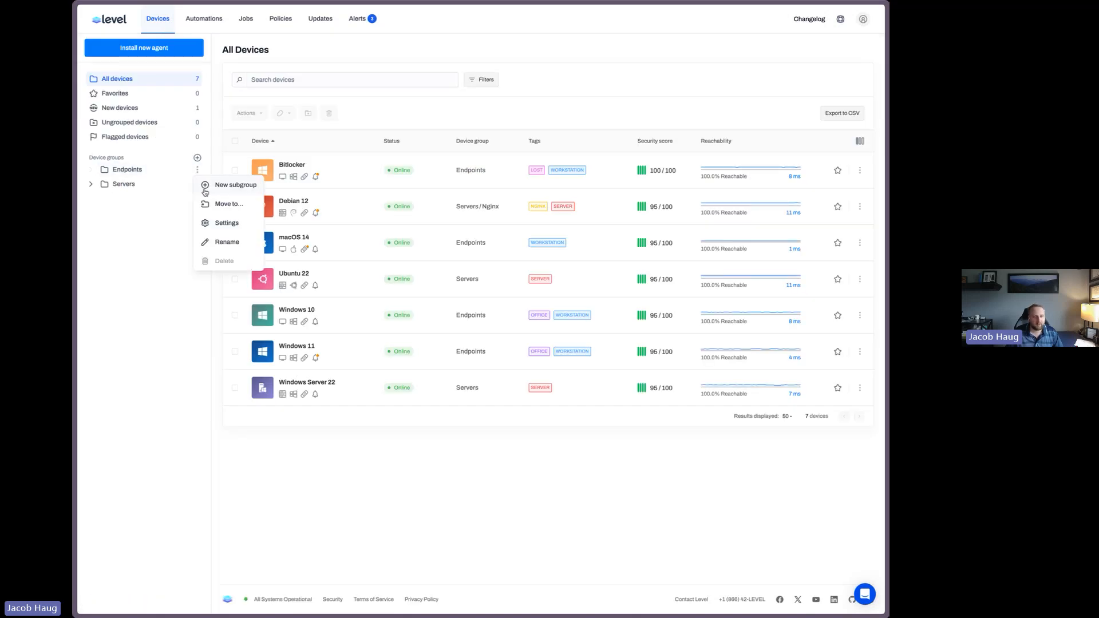
left_click(233, 223)
left_click(244, 134)
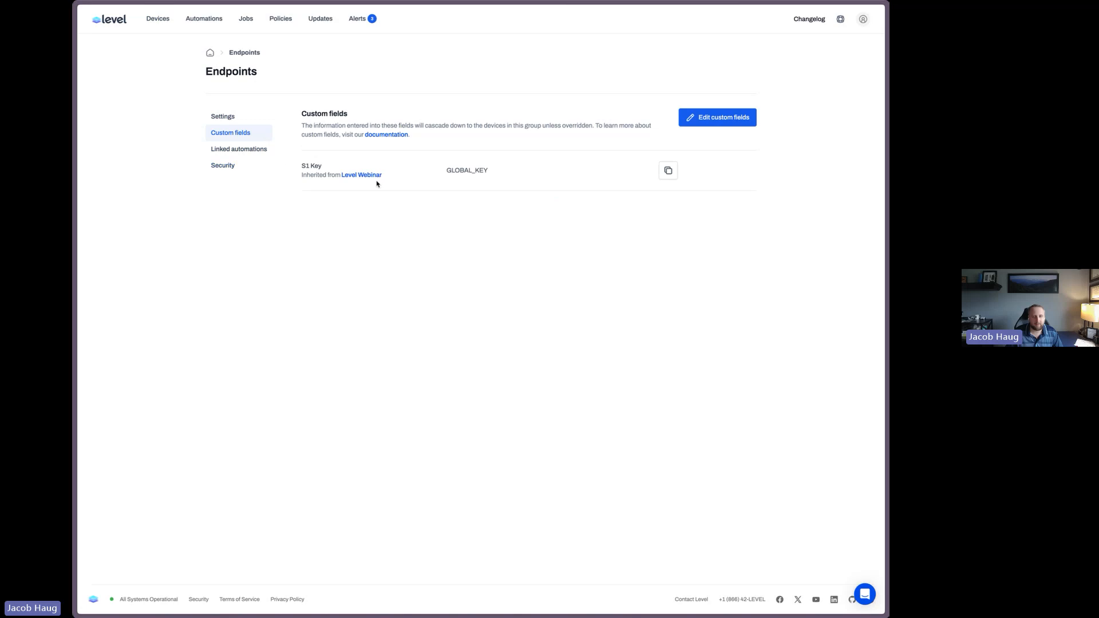
left_click(706, 117)
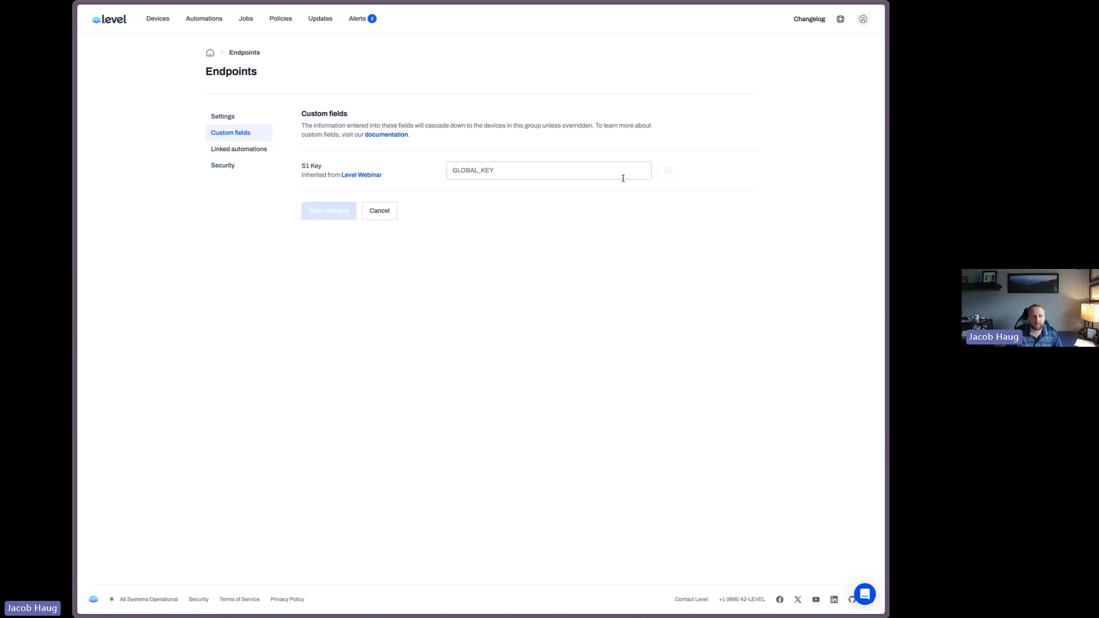
left_click(520, 172)
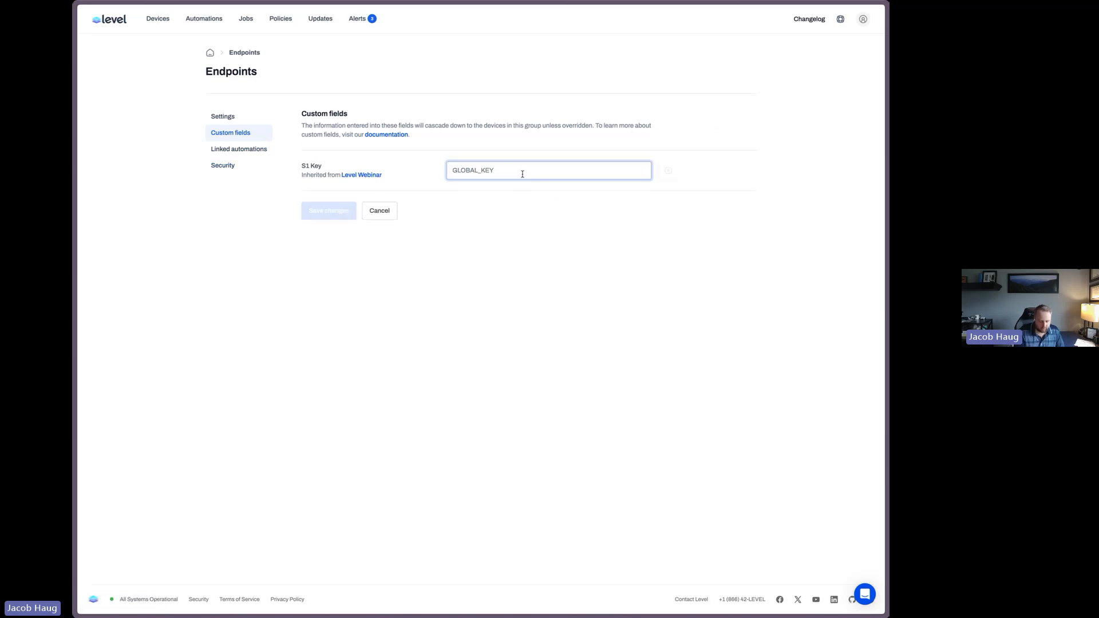
type("ENDPOINT_")
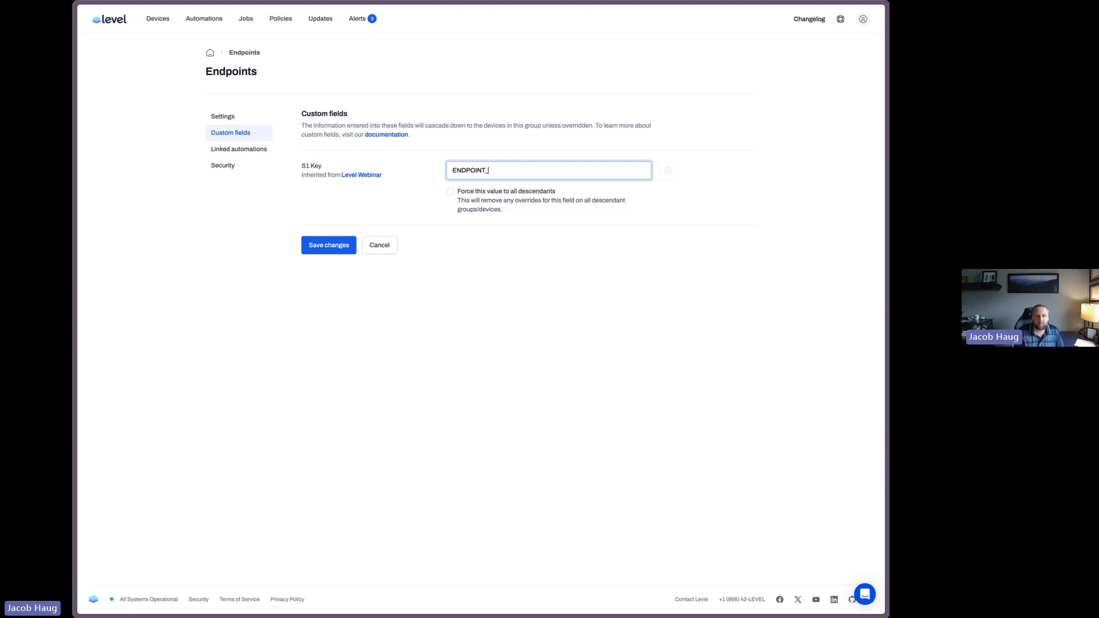
type("KEY")
left_click(315, 246)
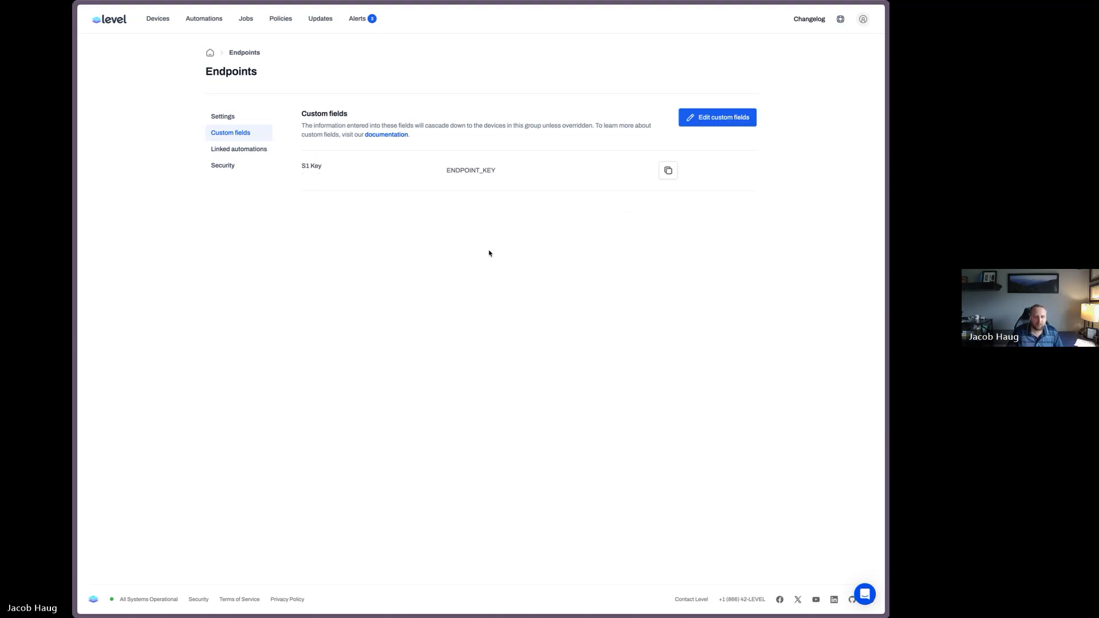
Check the S1 Key value and its inheritance source on the Bitlocker and Debian 12 devices
left_click(159, 19)
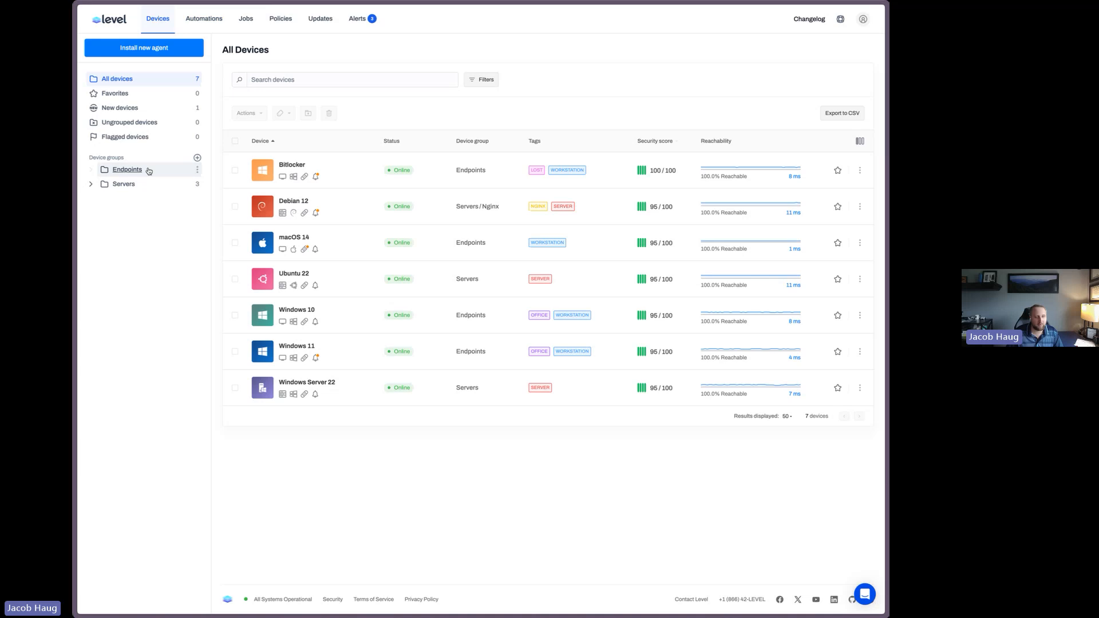
left_click(292, 165)
left_click(479, 102)
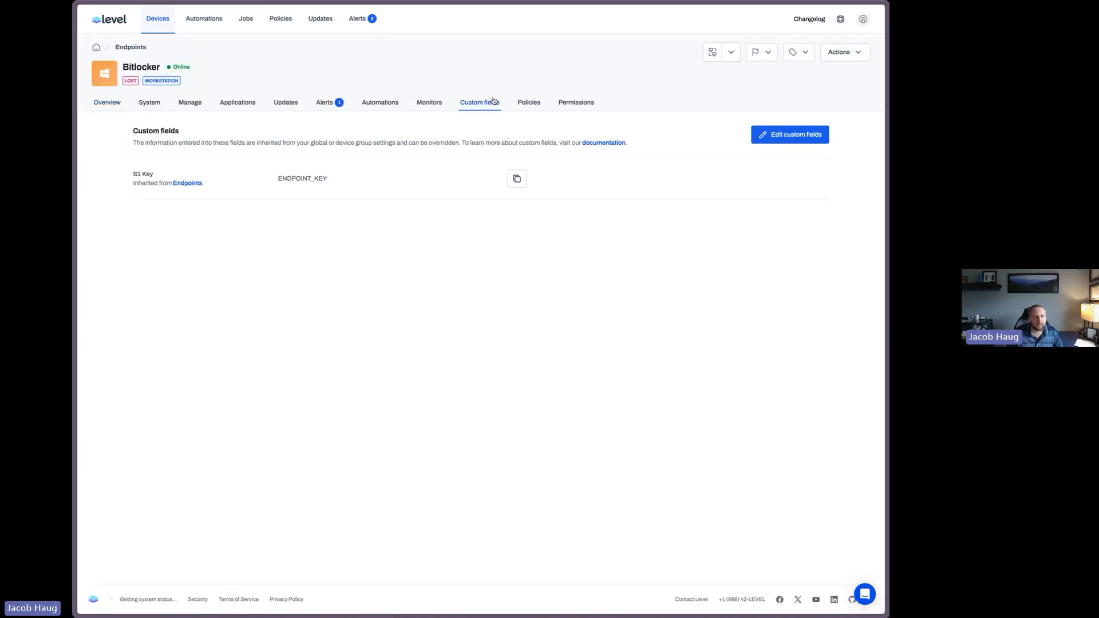
left_click_drag(278, 179, 336, 179)
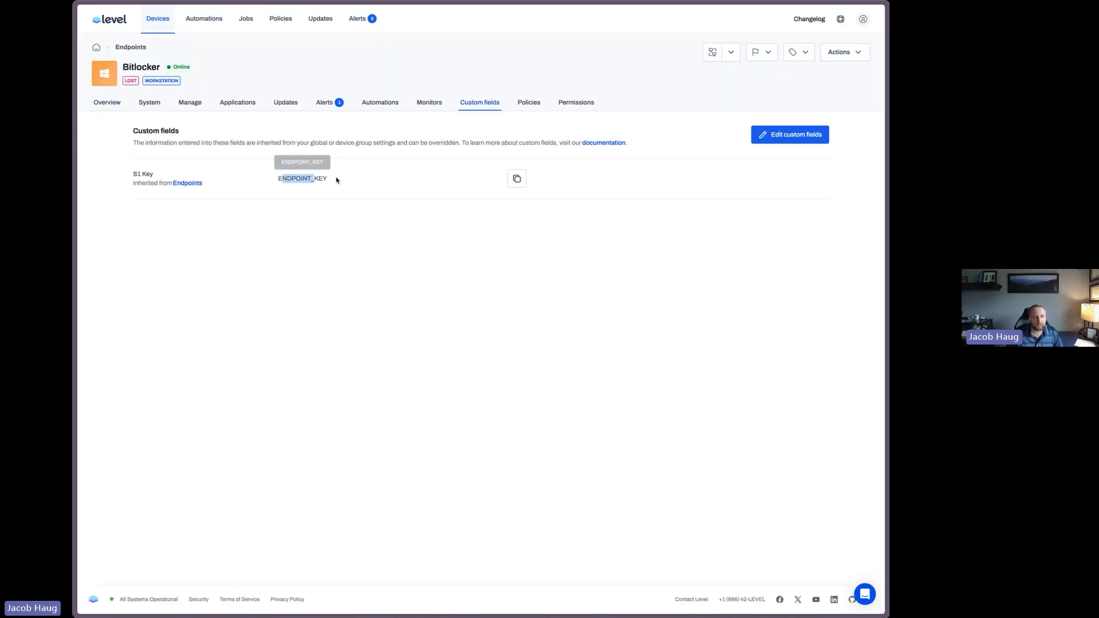
left_click(163, 18)
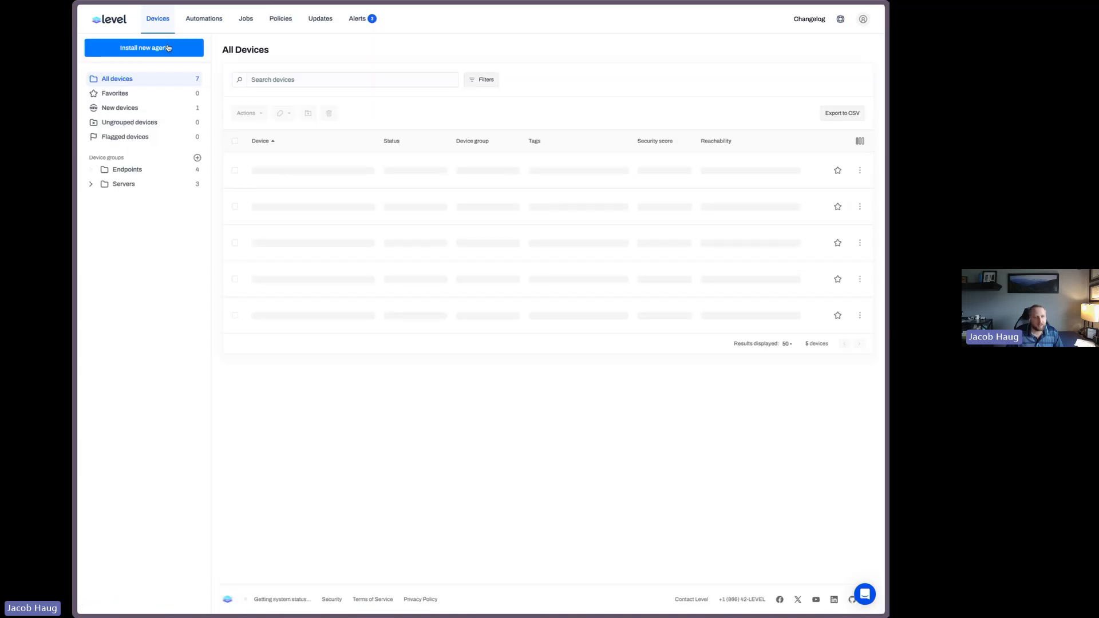
left_click(116, 183)
left_click(291, 179)
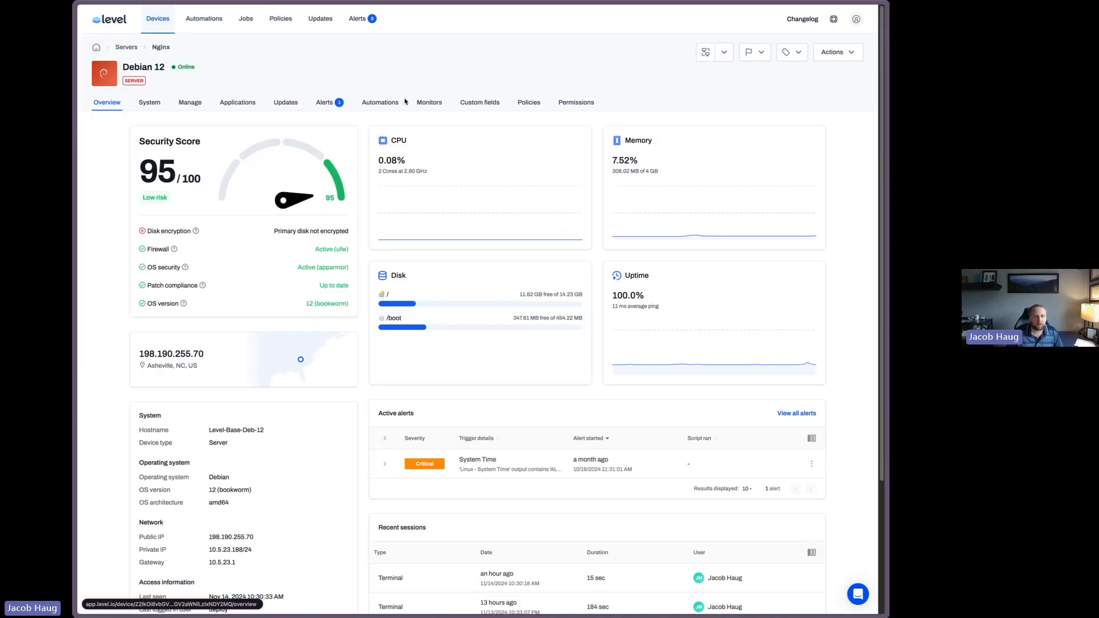
left_click(472, 103)
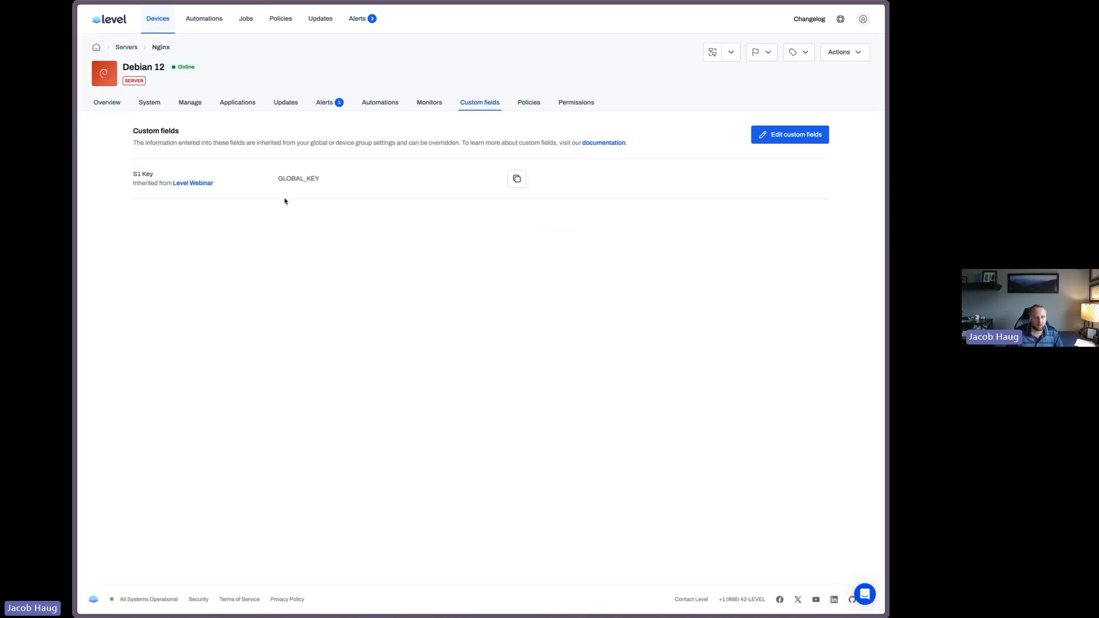
Override the S1 Key custom field on the Windows Server 22 device with a device-specific key value and save
left_click(158, 21)
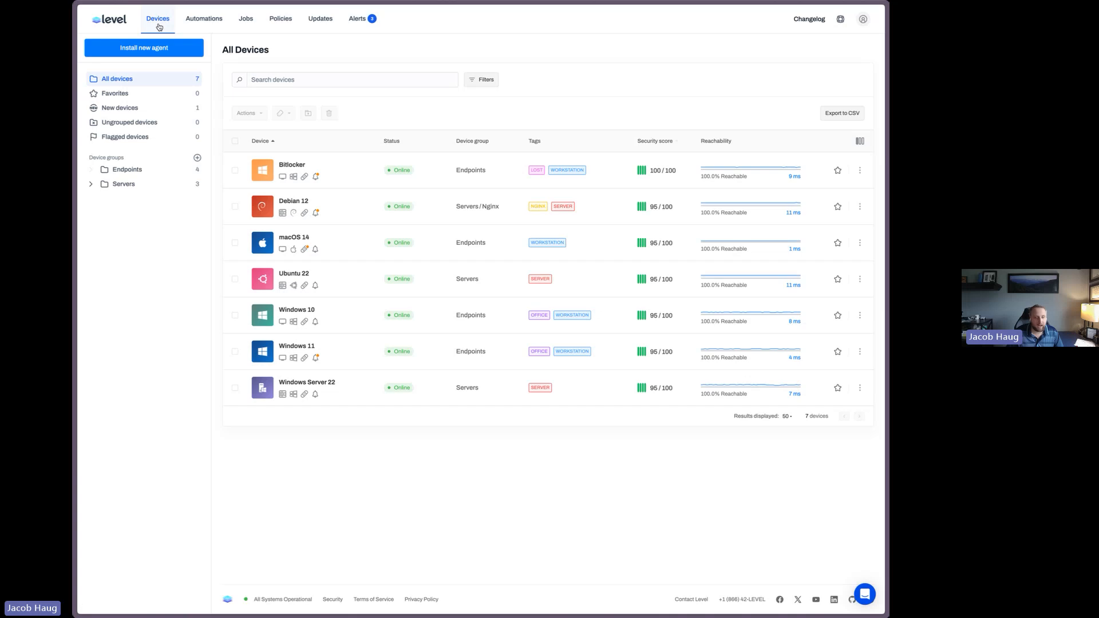
left_click(303, 383)
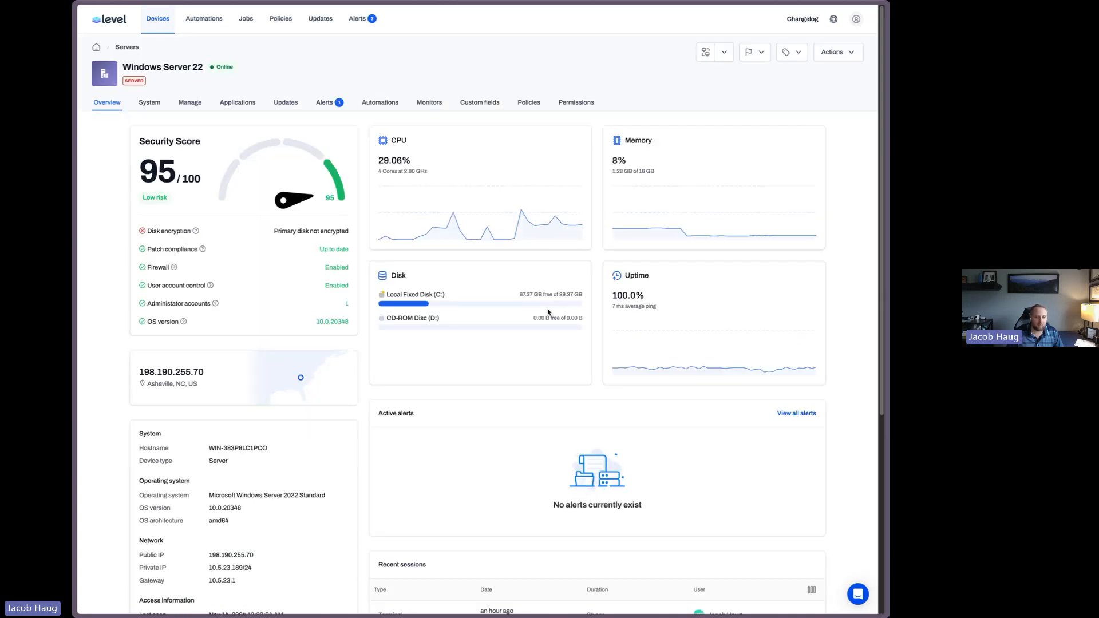
left_click(481, 103)
left_click(773, 135)
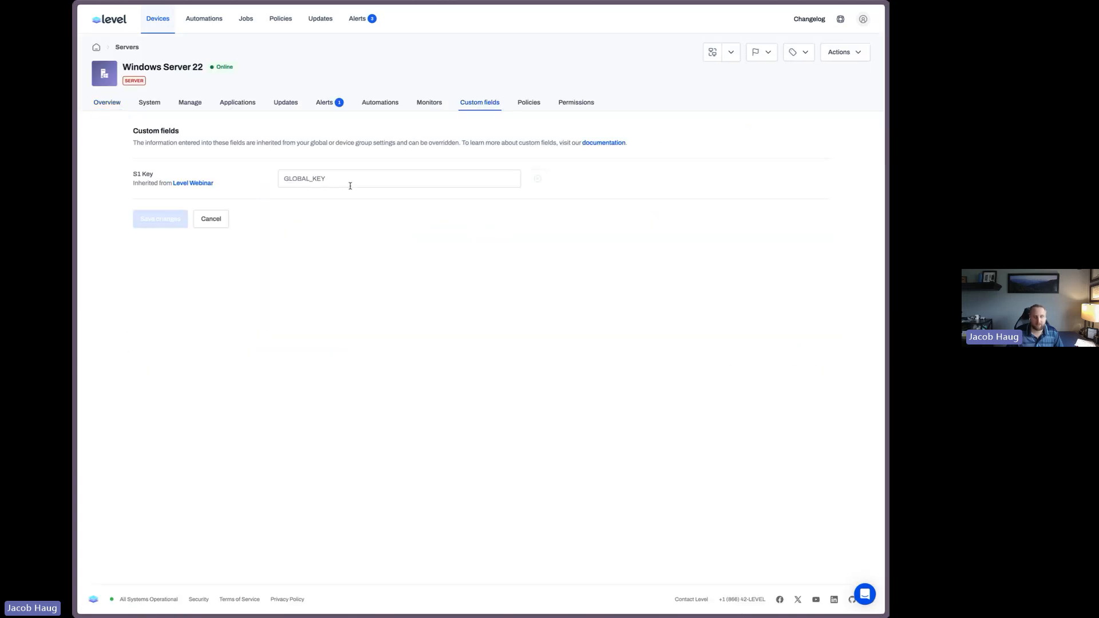
left_click(350, 184)
type("DEVICE")
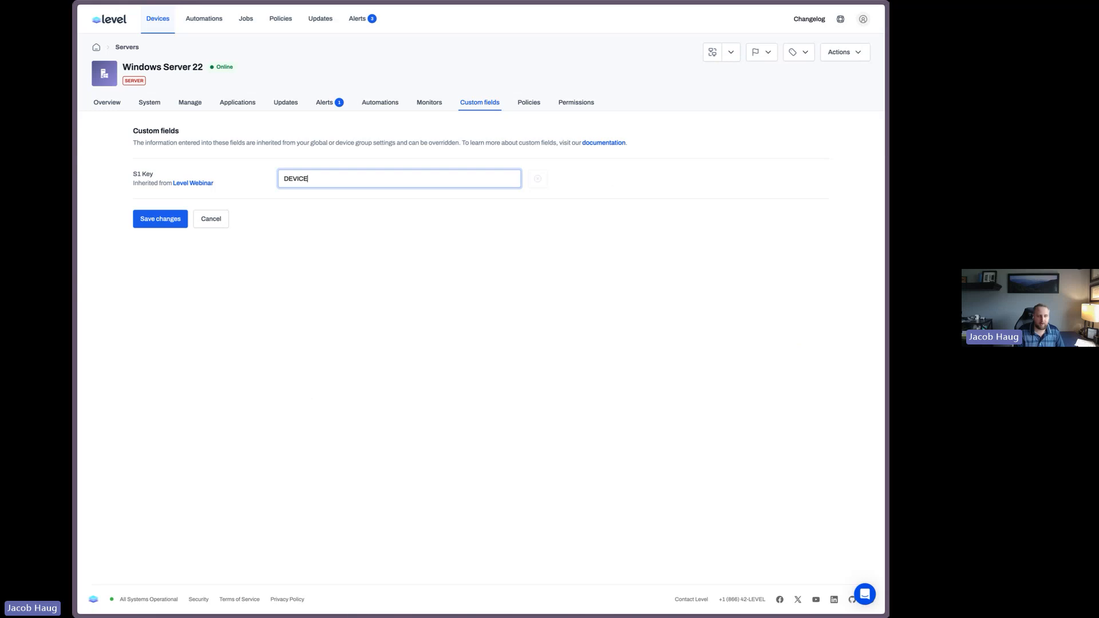
type("_KEY")
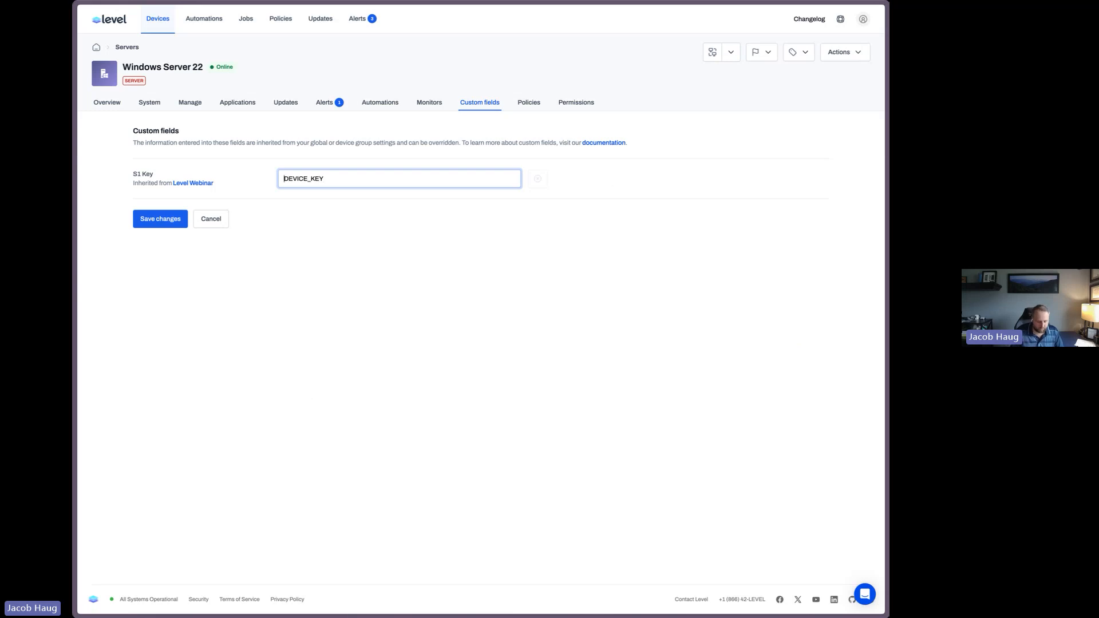
type("SERVE")
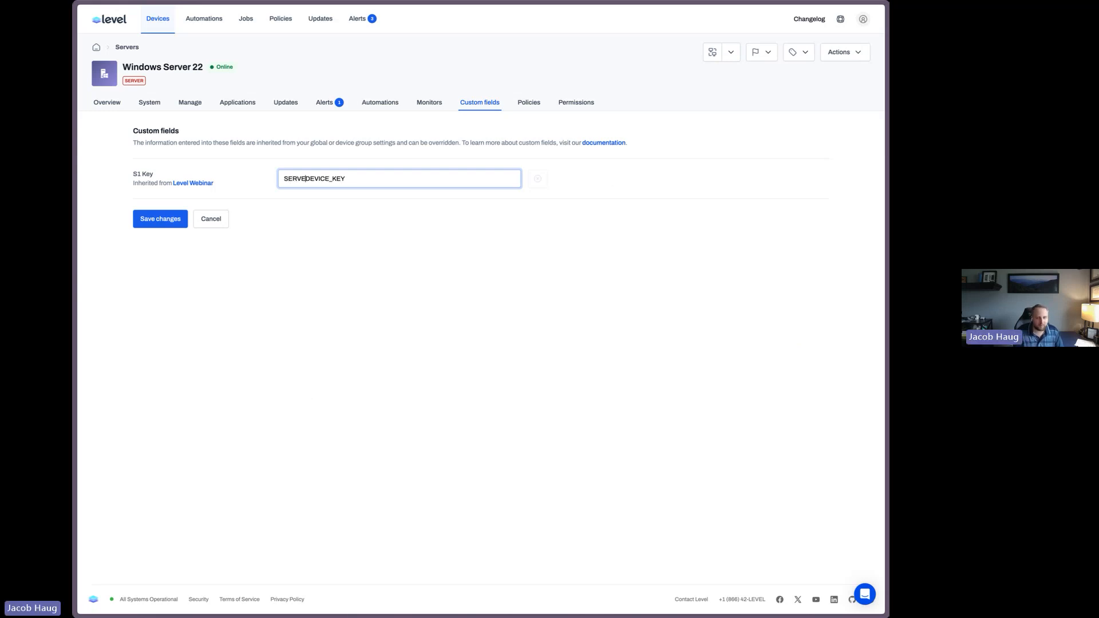
type("R_")
left_click(178, 223)
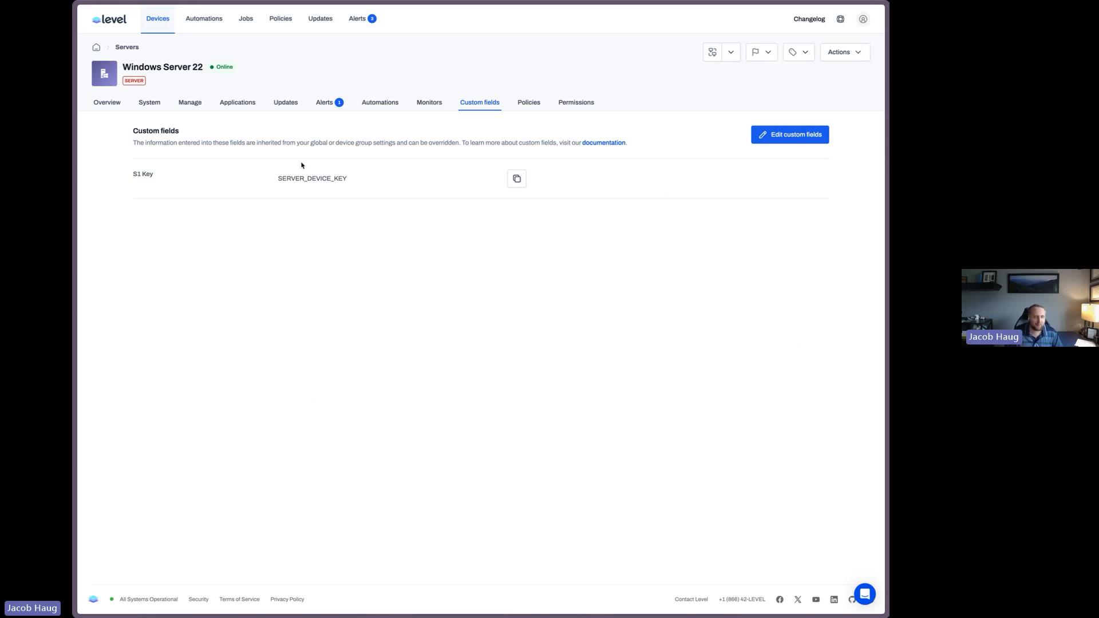
Compare the S1 Key values shown on the Windows Server 22, Bitlocker and Ubuntu 22 devices
left_click_drag(291, 178, 355, 179)
left_click(162, 18)
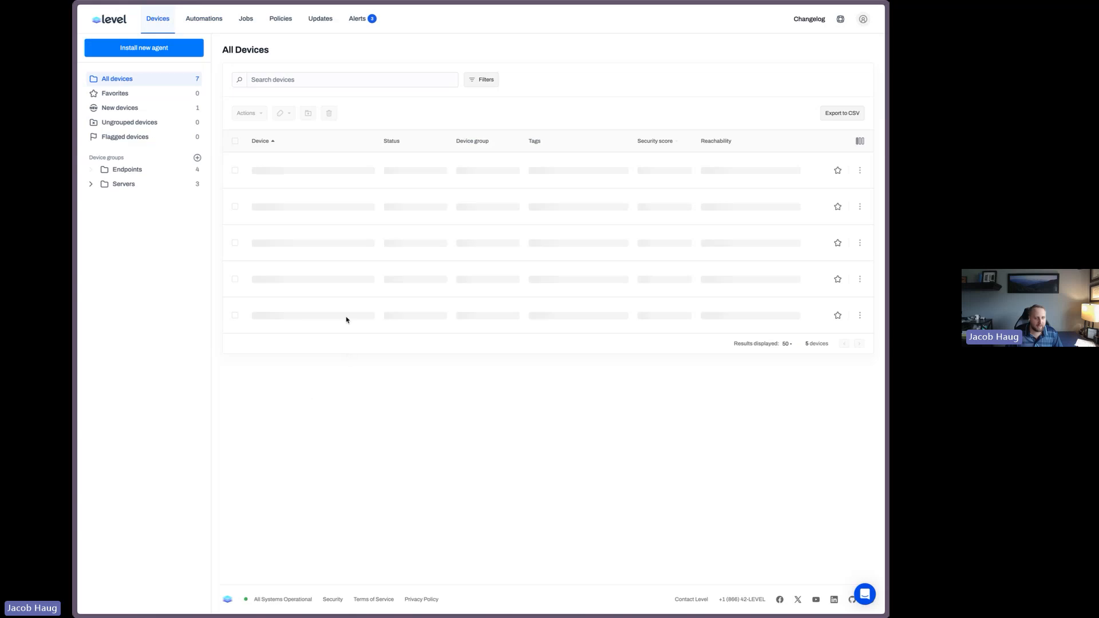
left_click(298, 166)
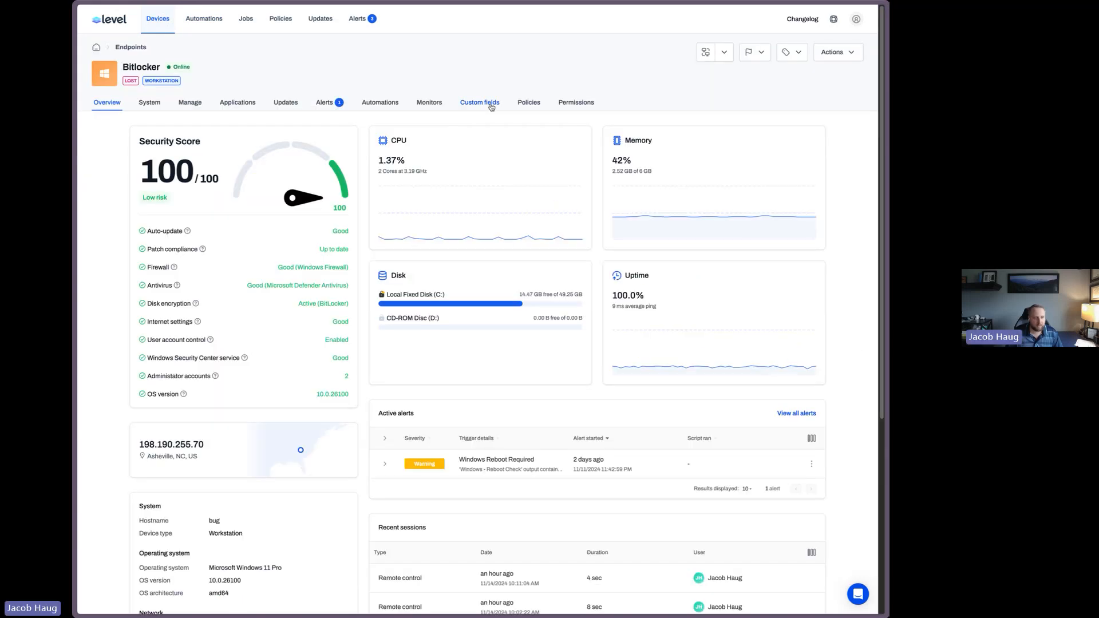
left_click(492, 104)
left_click(171, 19)
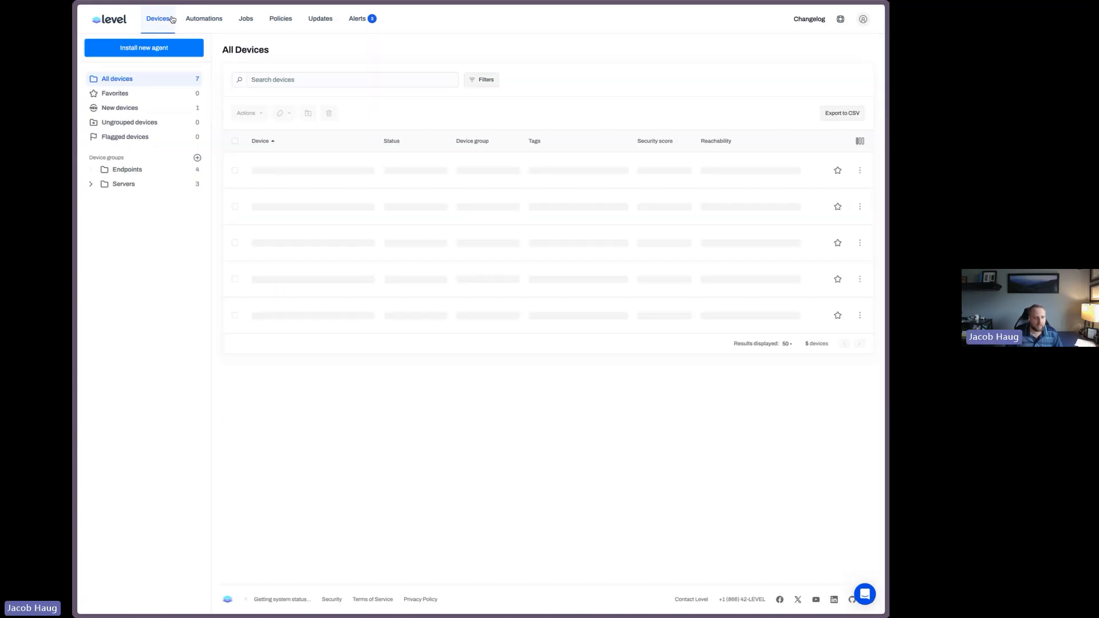
left_click(126, 187)
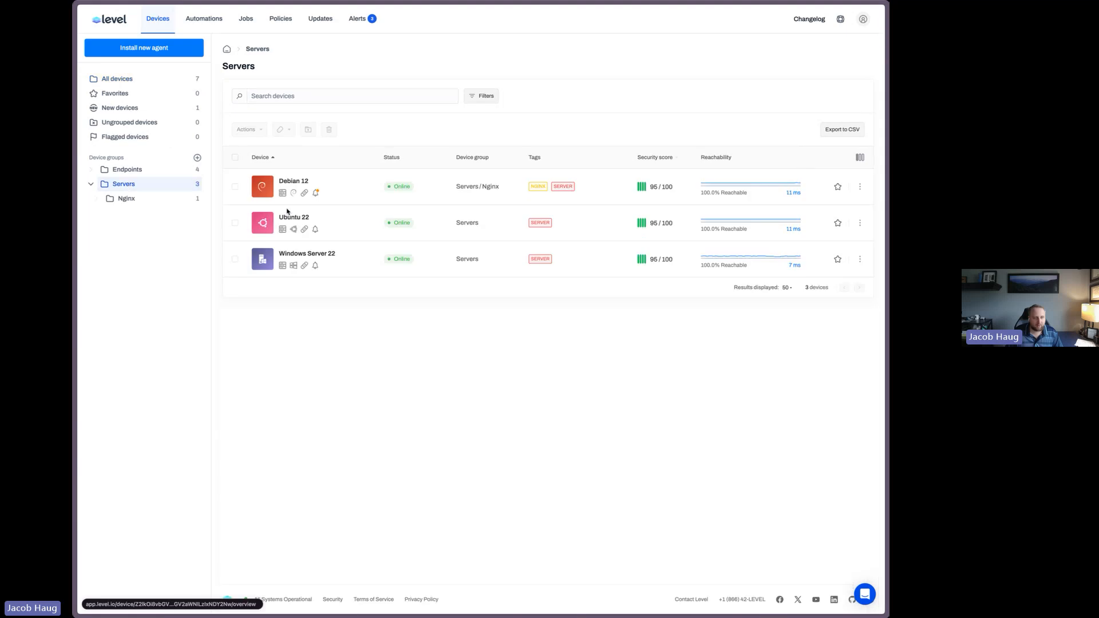
left_click(290, 217)
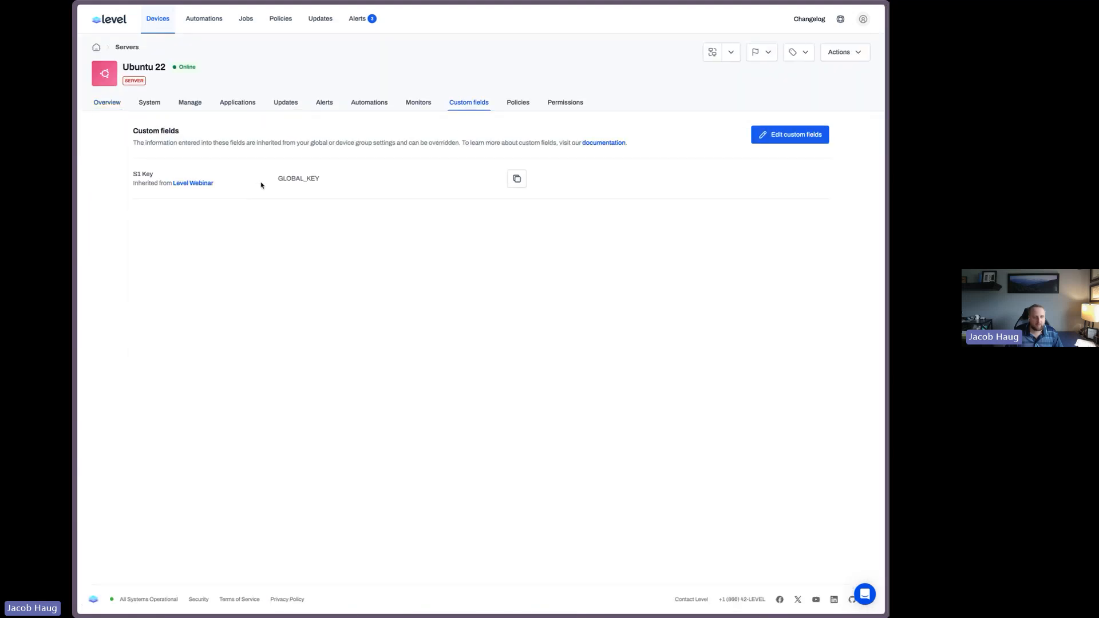
Open the Install AV automation in the Software group and edit its Windows install script
left_click(216, 19)
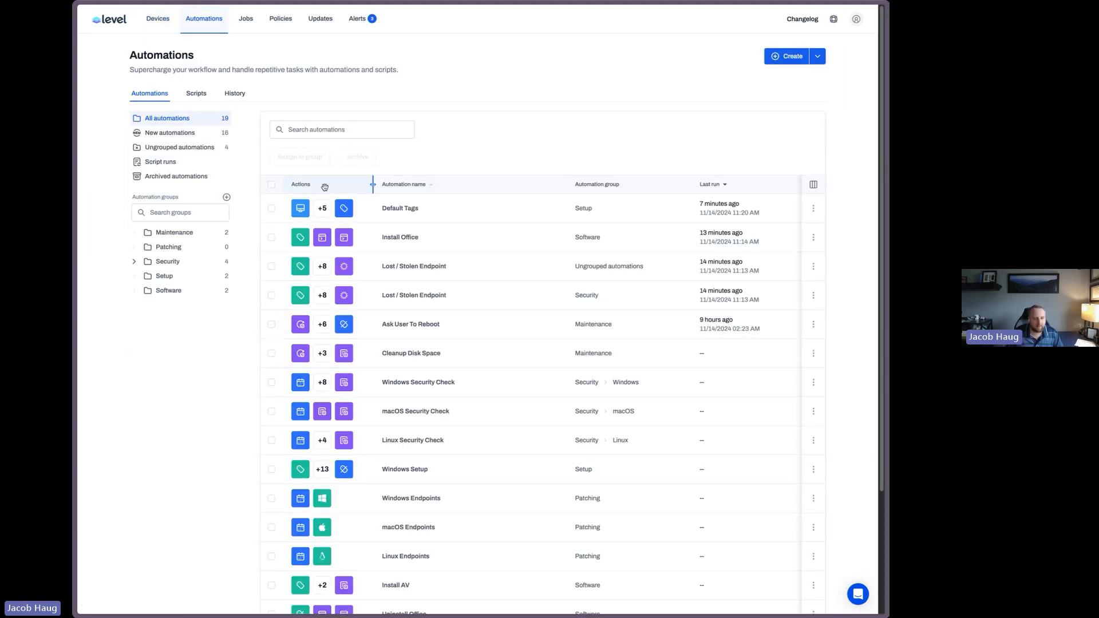
left_click(172, 290)
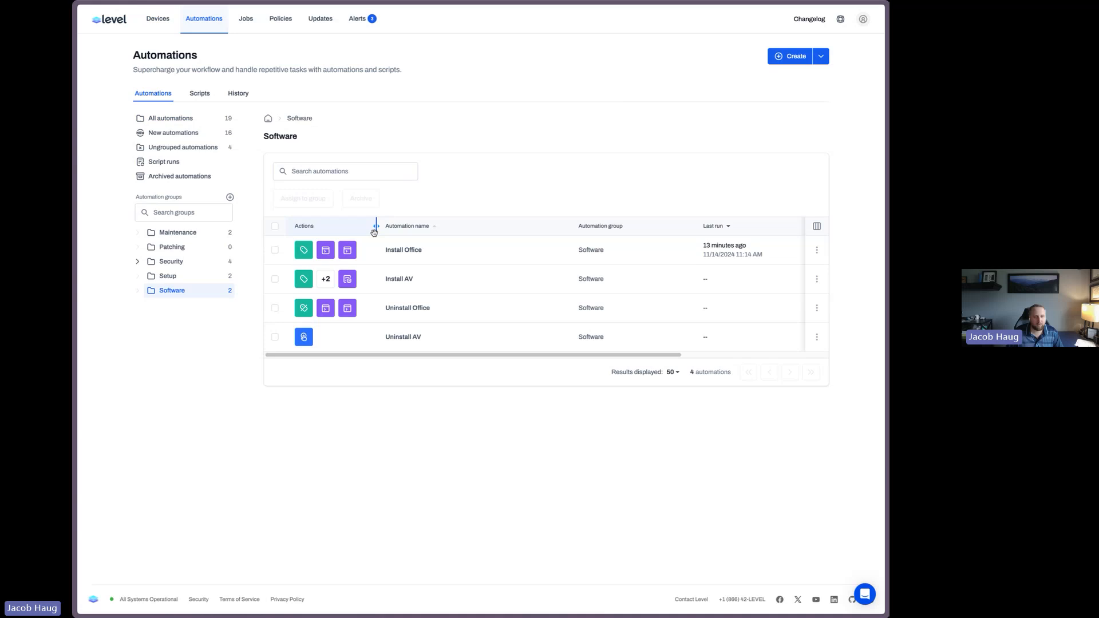
left_click(399, 279)
left_click(796, 50)
left_click(479, 269)
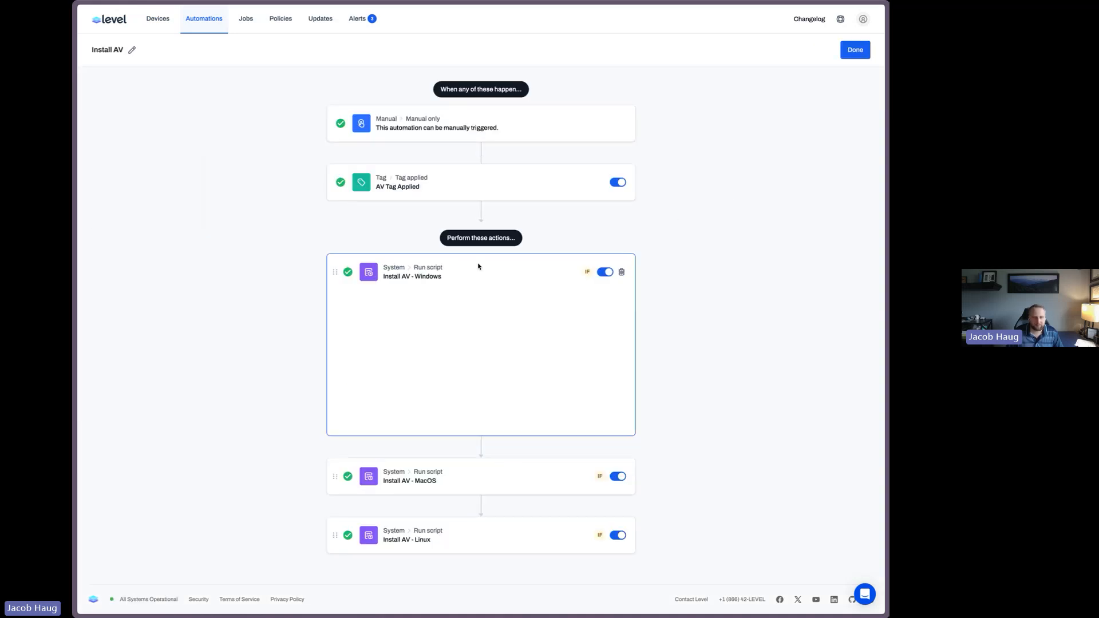
left_click(609, 354)
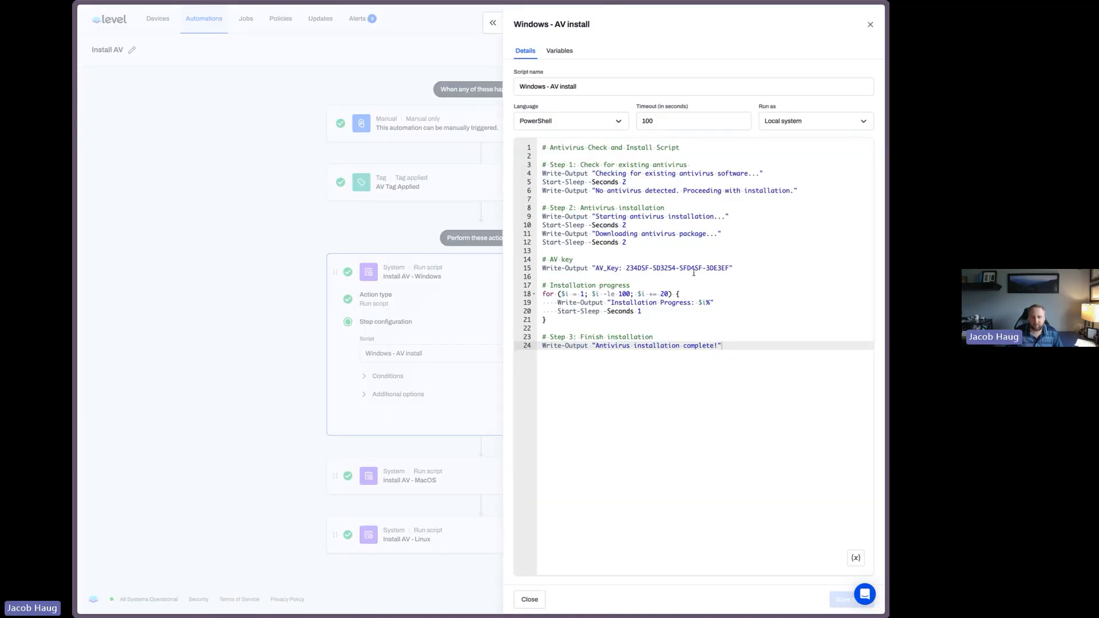
Replace the hard-coded AV key in the script with the S1 Key custom field variable, save the script, and close the panel
left_click_drag(727, 268, 626, 267)
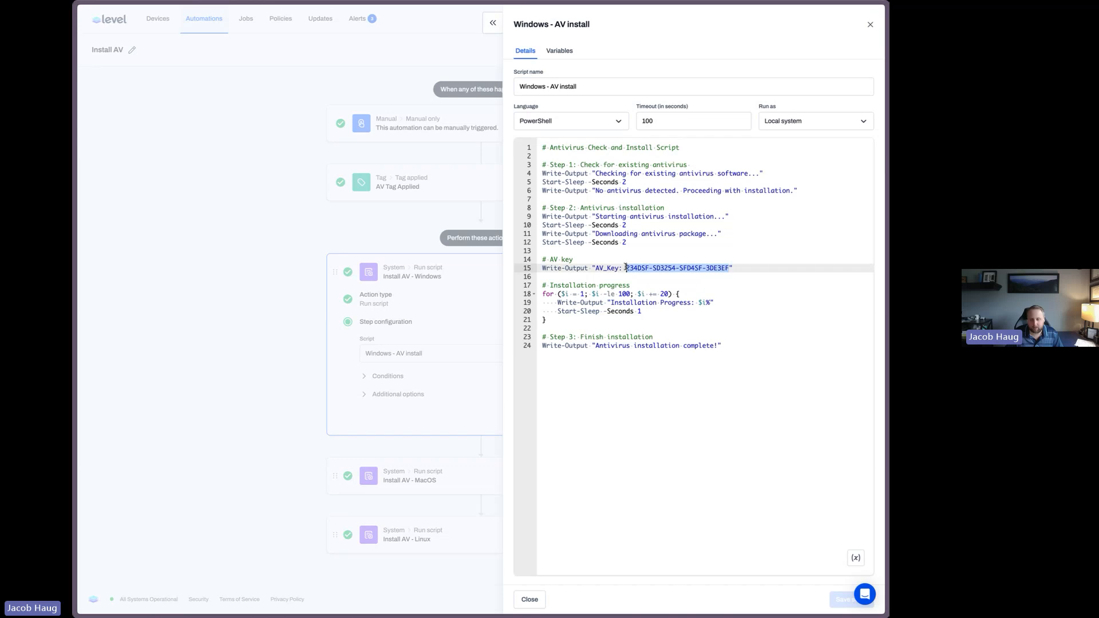
left_click(854, 563)
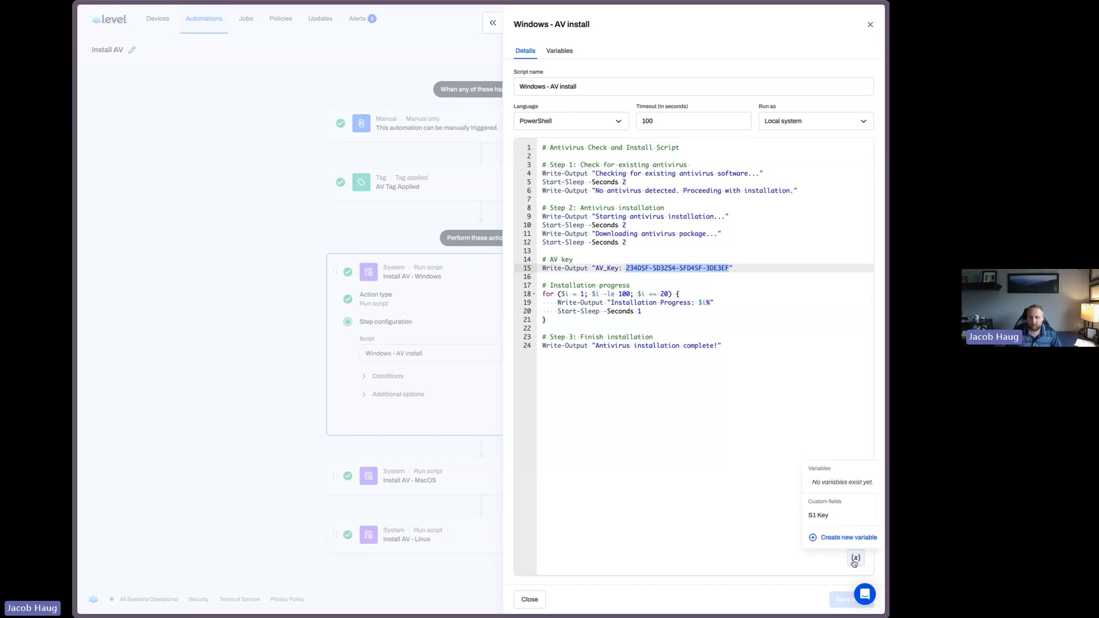
left_click(828, 516)
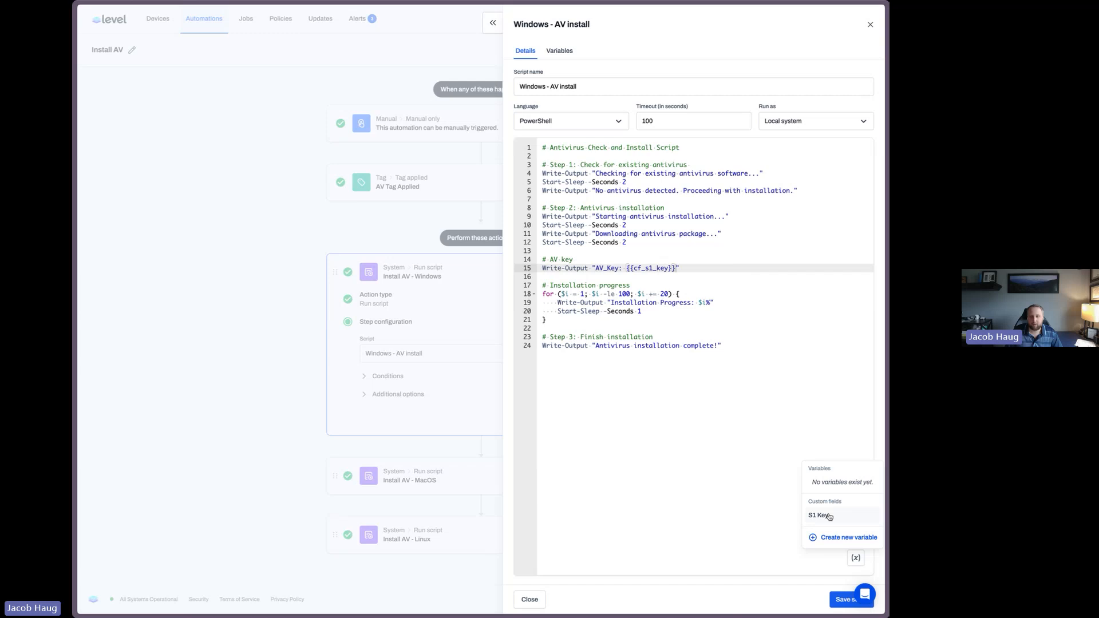
left_click(738, 285)
left_click(722, 345)
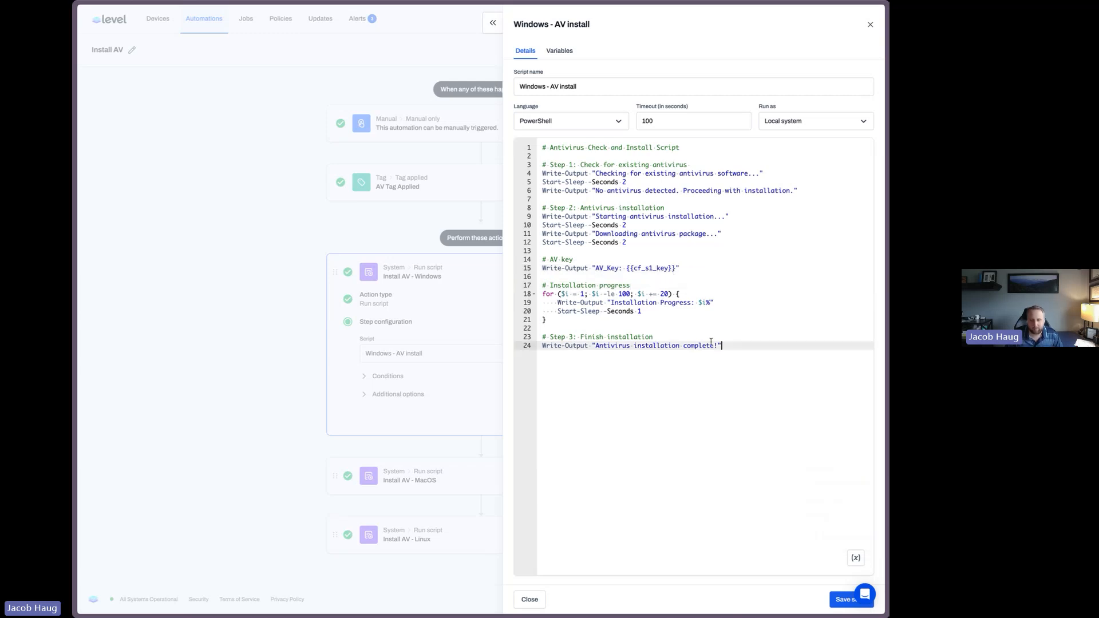
key("ctrl+a")
left_click(718, 335)
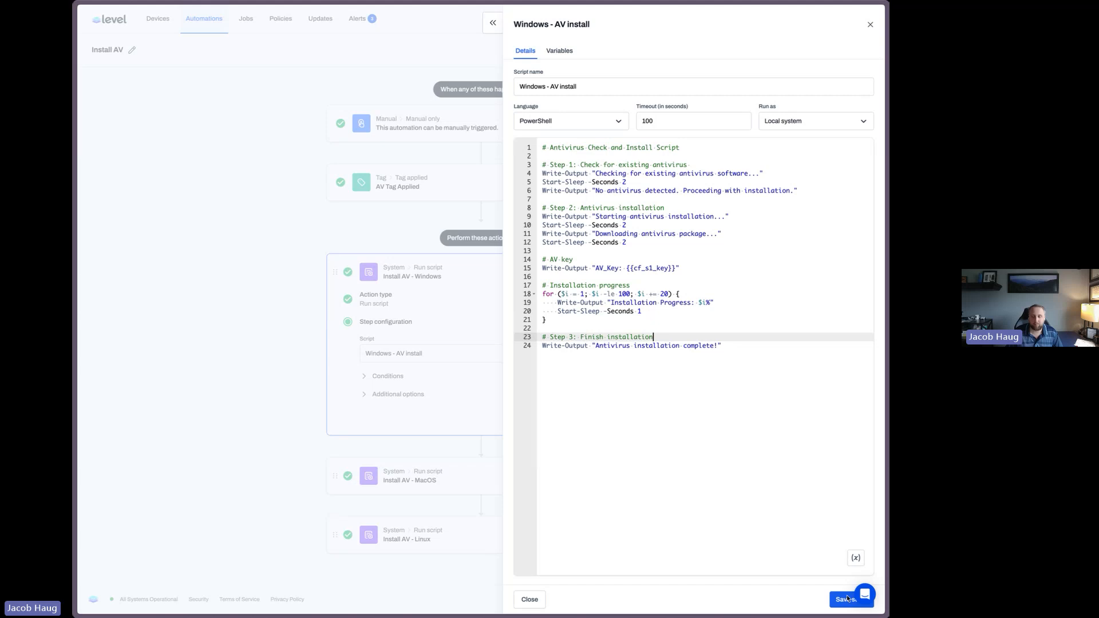
left_click(848, 599)
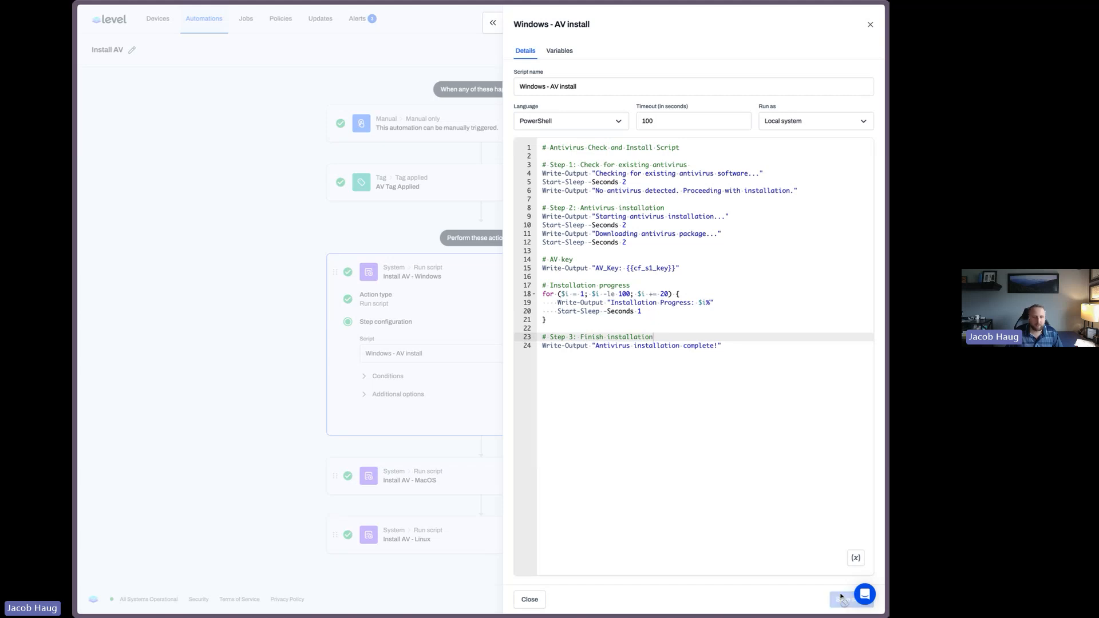
left_click(873, 25)
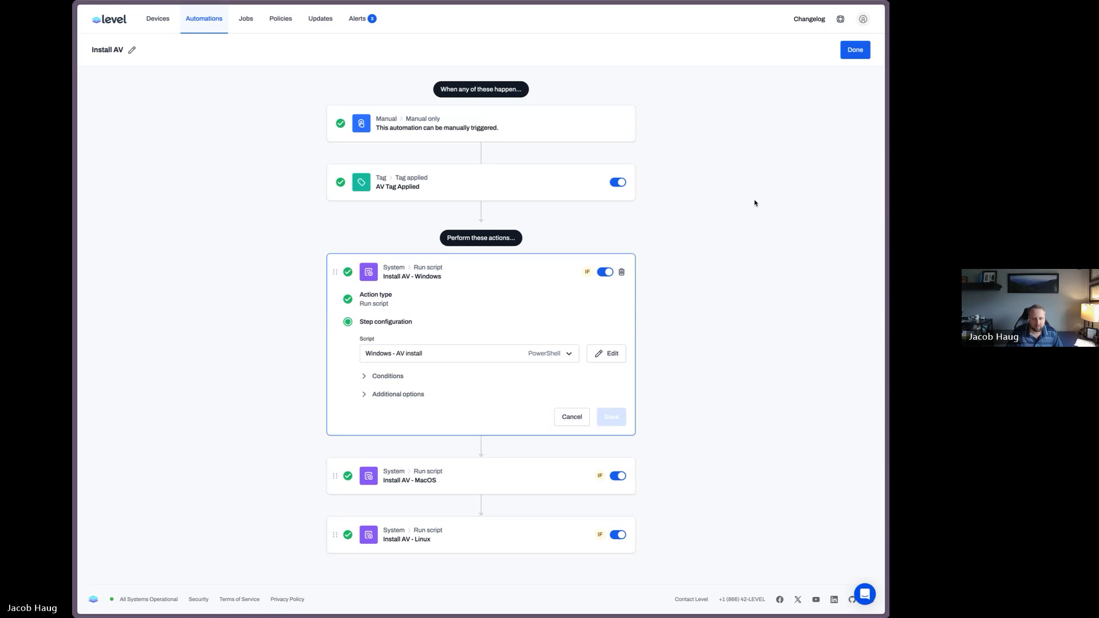
Replace the hard-coded AV key in the MacOS step's Bash script with the S1 Key custom field variable, save the script, and close the panel
left_click(572, 417)
left_click(483, 343)
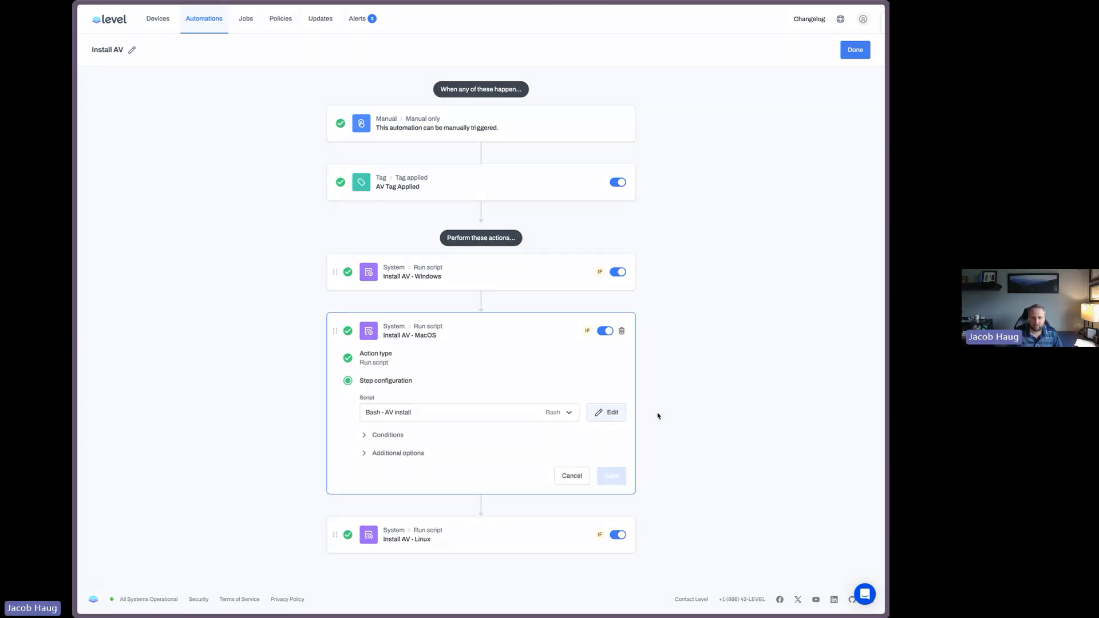
left_click(606, 412)
left_click_drag(597, 266, 697, 270)
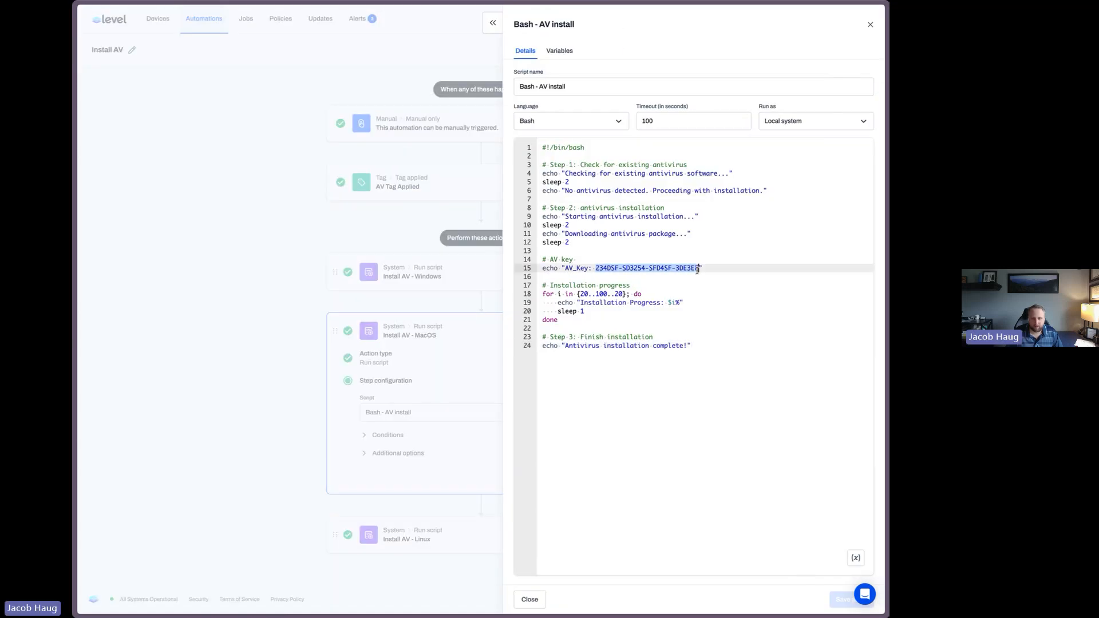
left_click(856, 558)
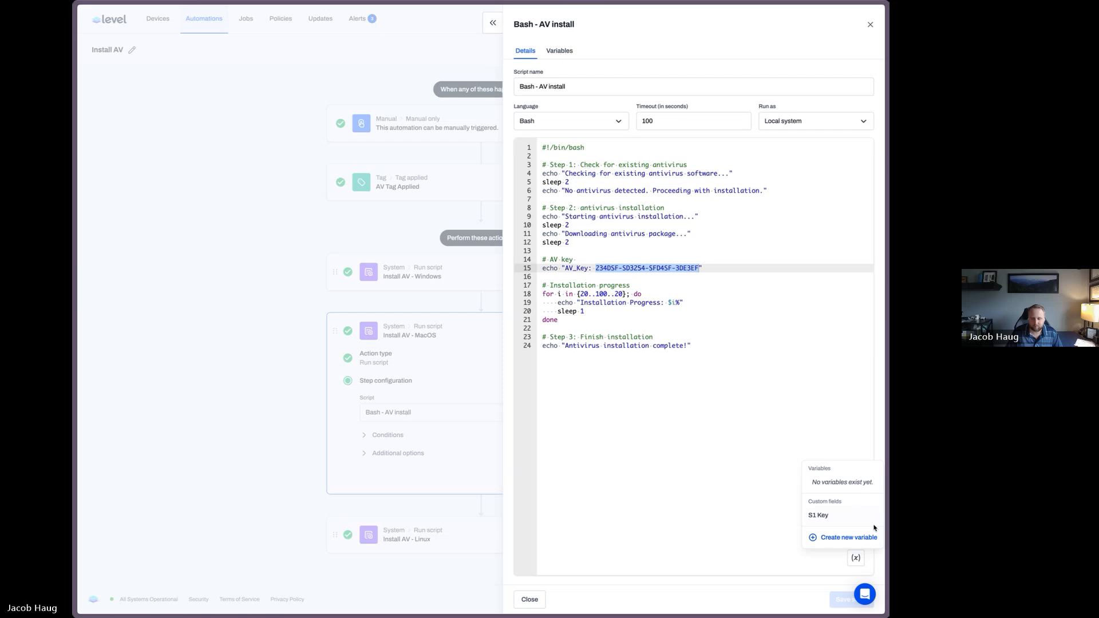
left_click(848, 525)
left_click(805, 572)
left_click(846, 599)
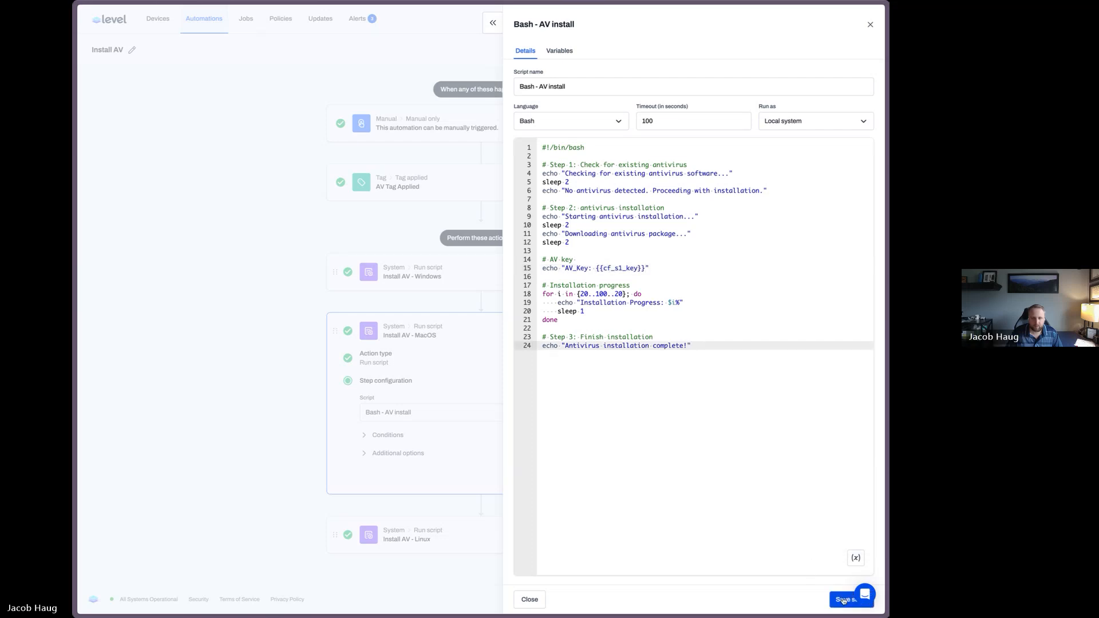
left_click(869, 25)
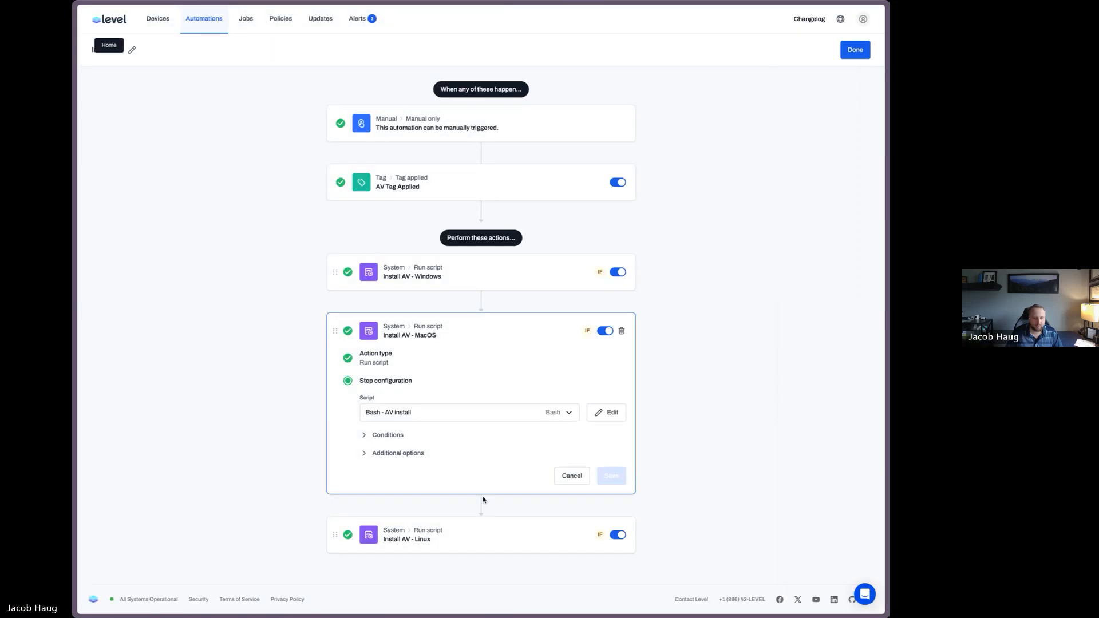
Check the Linux step's Bash script for the S1 Key variable, close it, and finish editing the automation
left_click(512, 540)
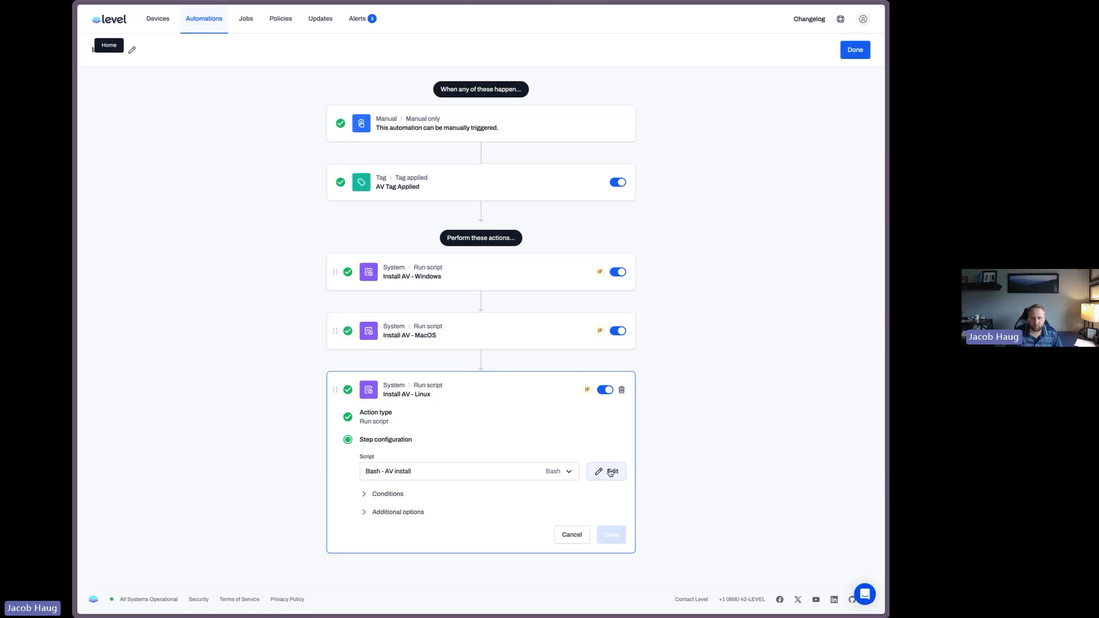
left_click(610, 472)
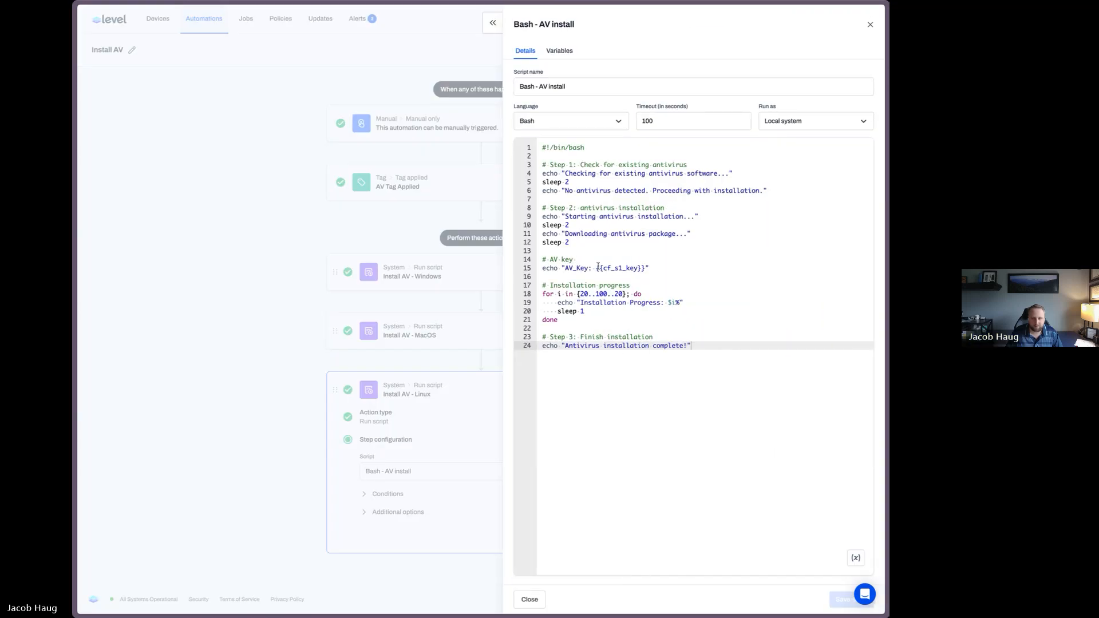
left_click_drag(599, 268, 651, 268)
left_click(870, 25)
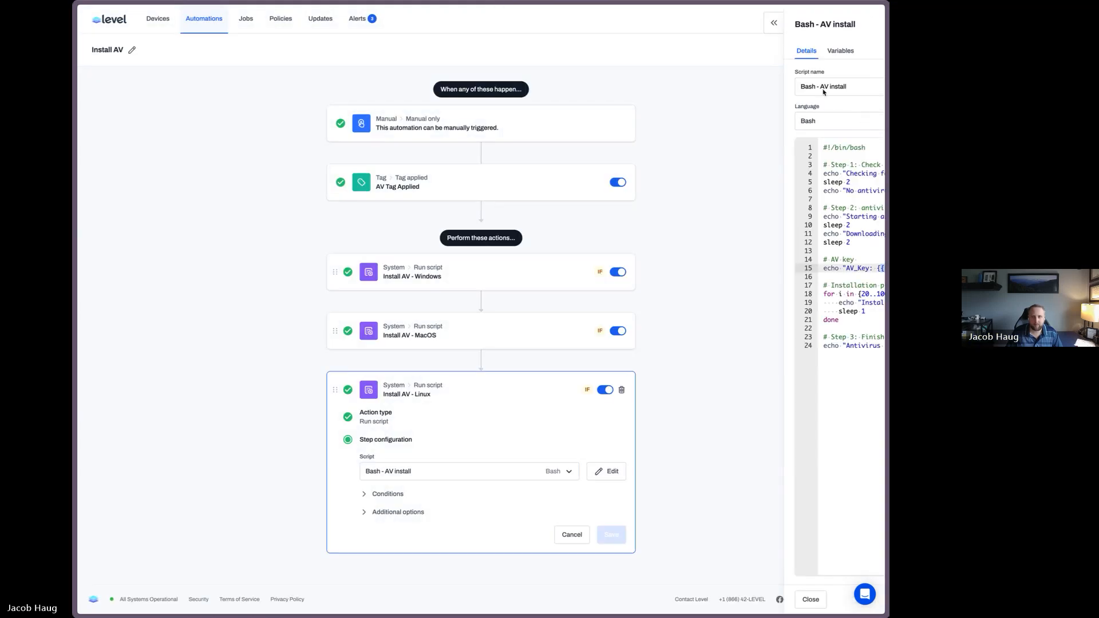
left_click(854, 51)
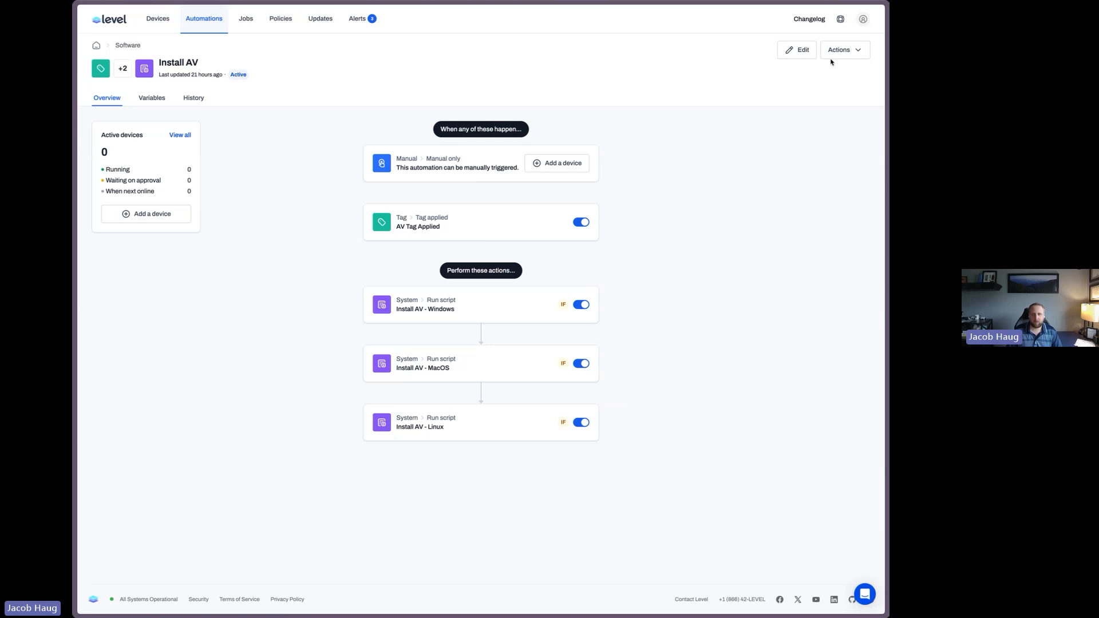
Apply the AV tag to the Bitlocker, Ubuntu 22 and Windows Server 22 devices
left_click(563, 164)
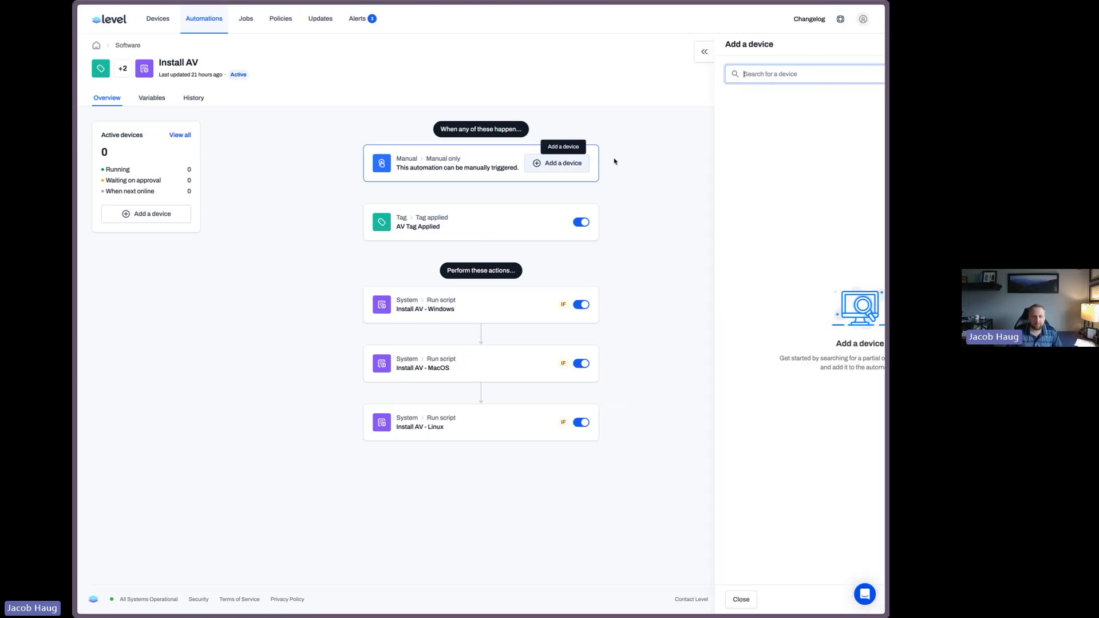
left_click(871, 44)
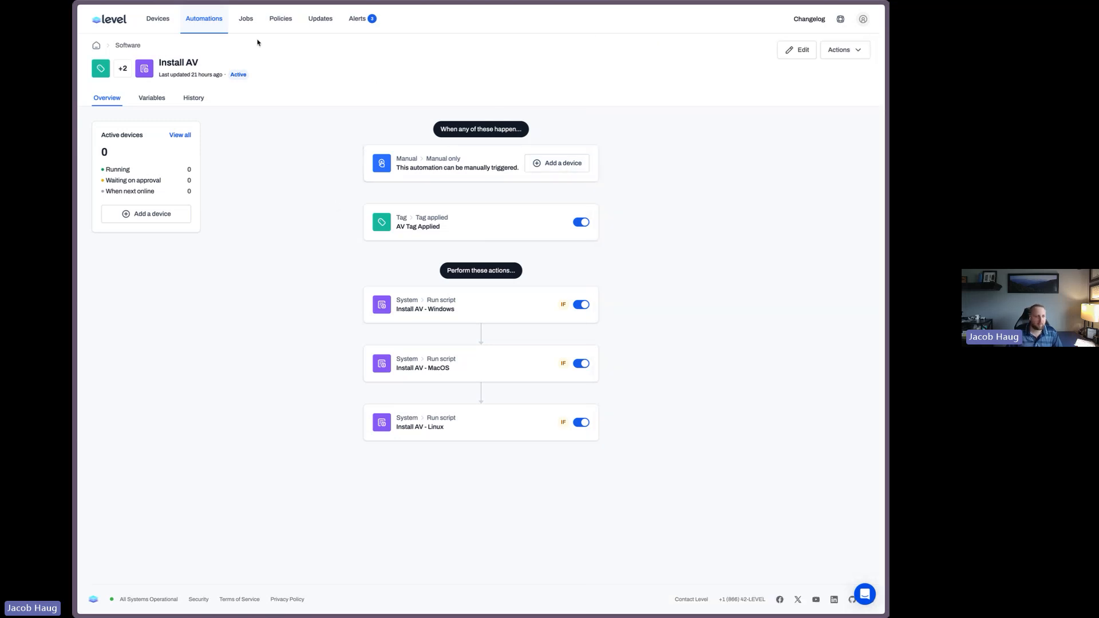
left_click(158, 19)
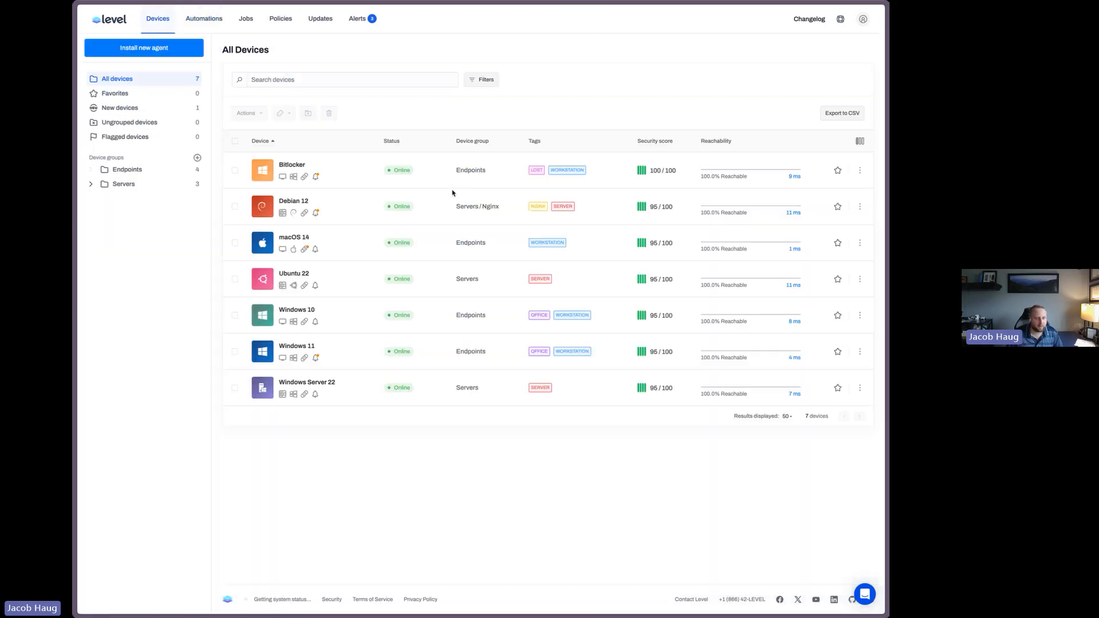
left_click(235, 170)
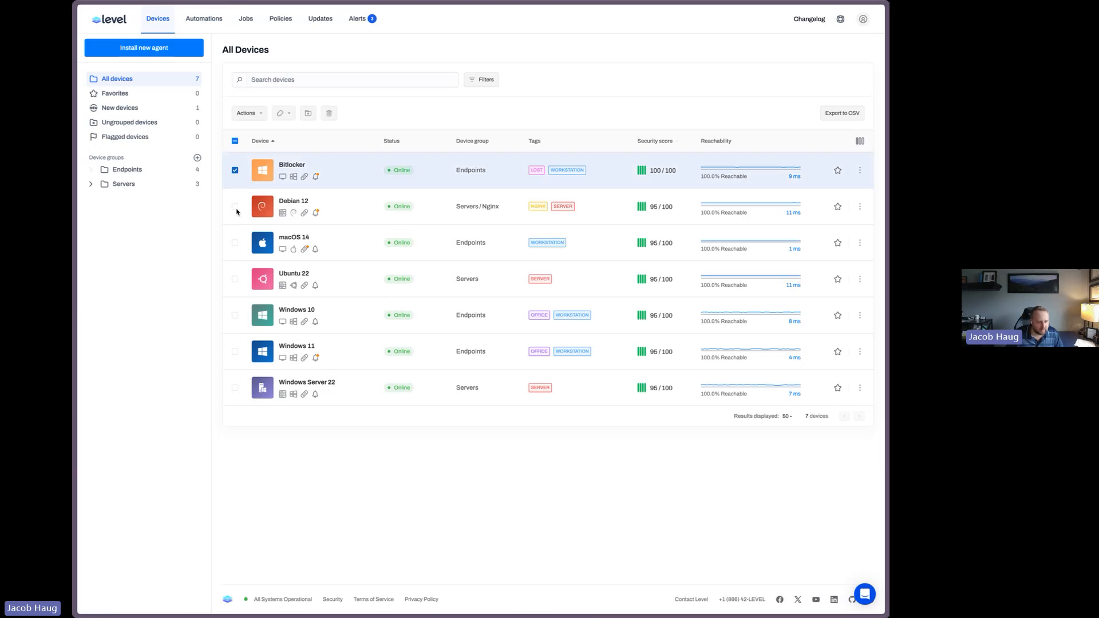
left_click(235, 279)
left_click(235, 388)
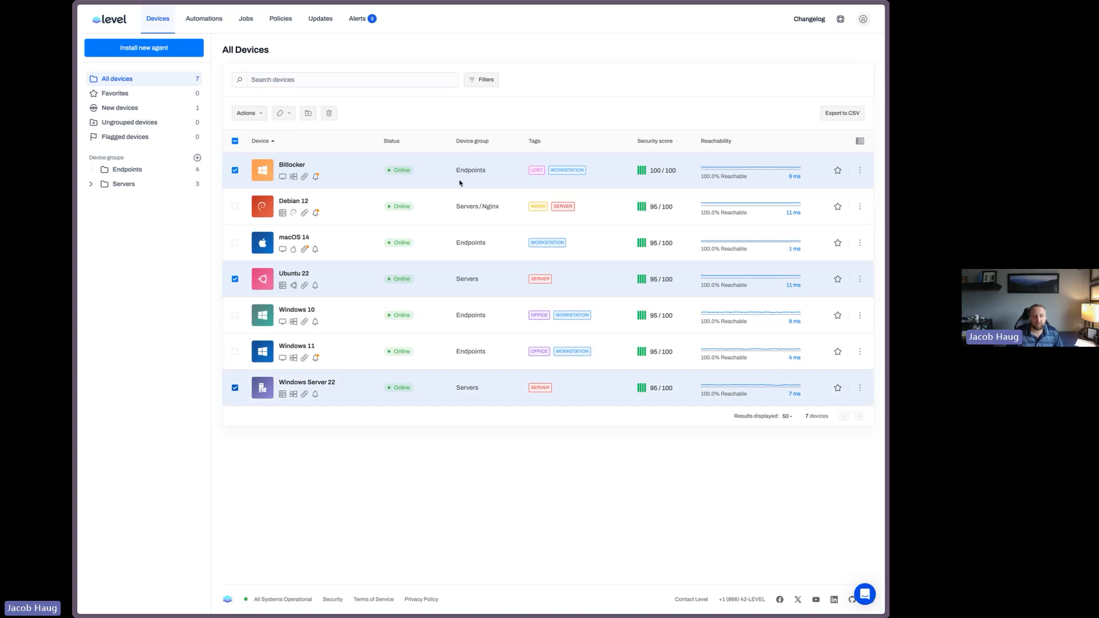
left_click(258, 113)
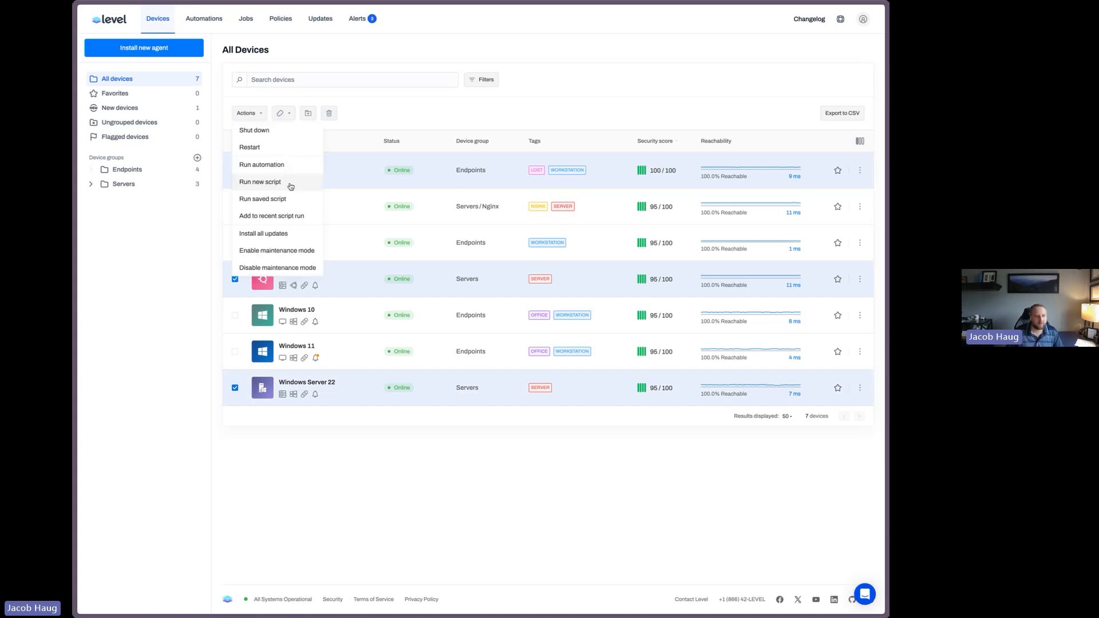
left_click(283, 112)
left_click(310, 150)
left_click(283, 173)
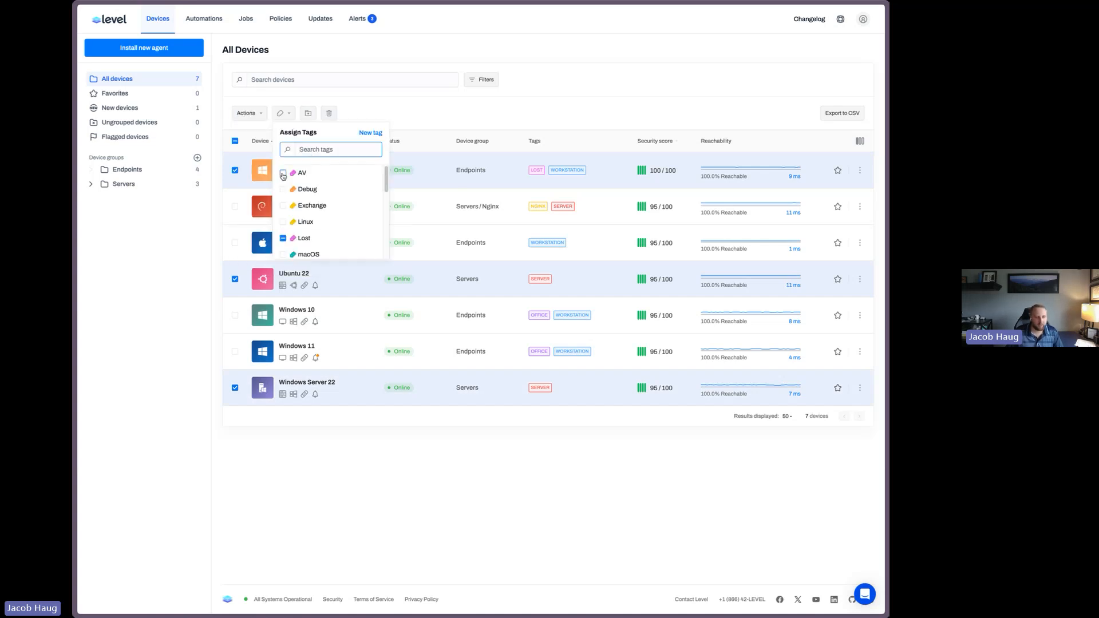
left_click(582, 107)
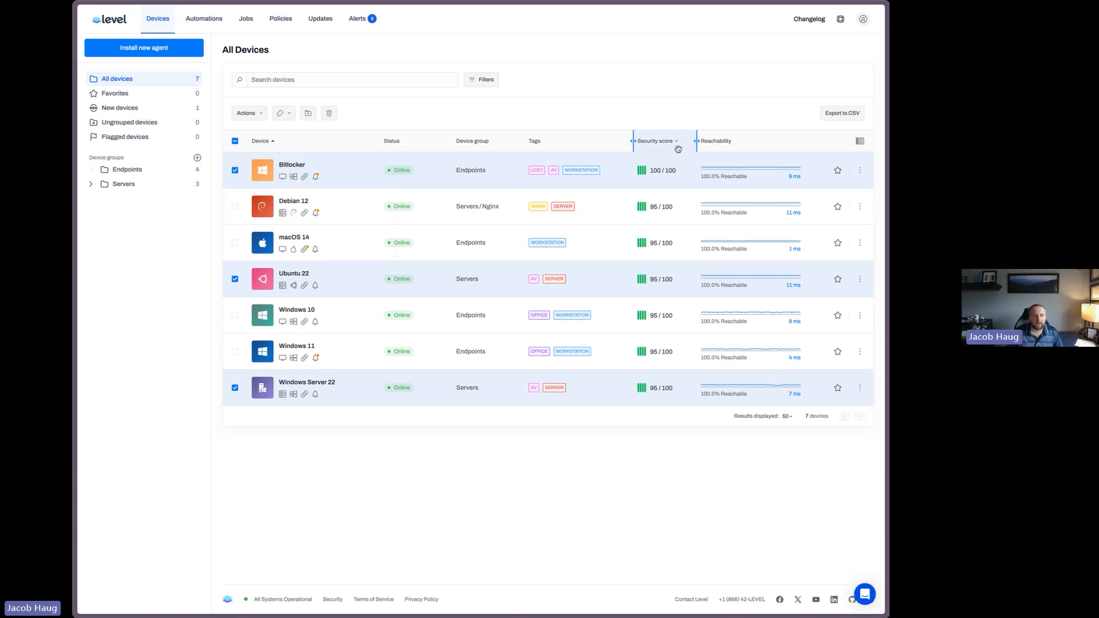
Open the Install AV automation in the Software group and inspect the Ubuntu 22 run's Linux step output
left_click(204, 19)
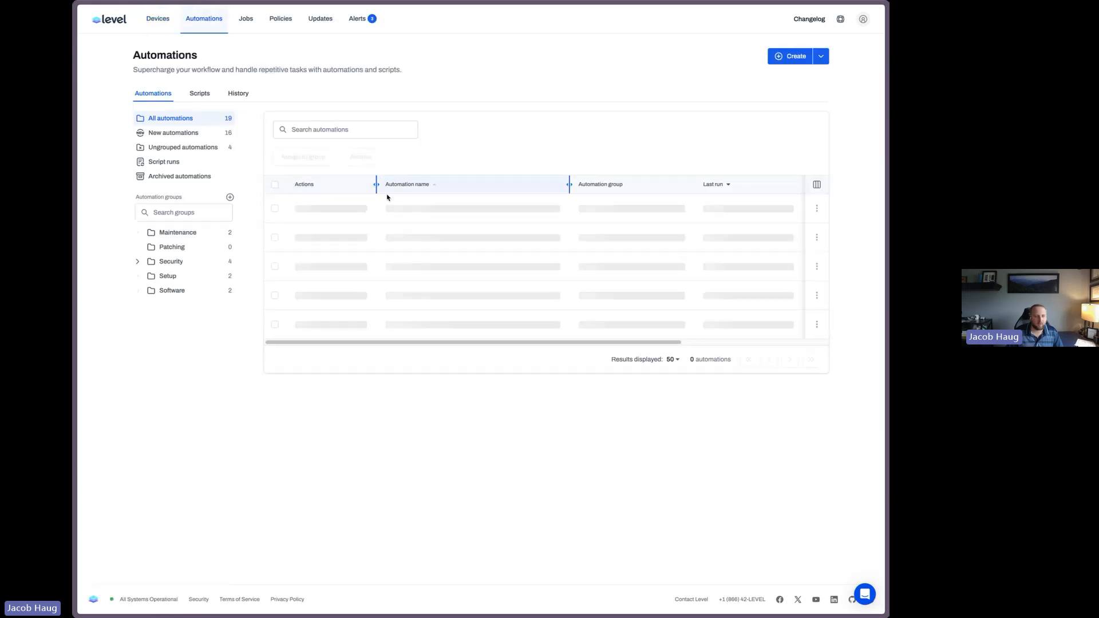
left_click(172, 290)
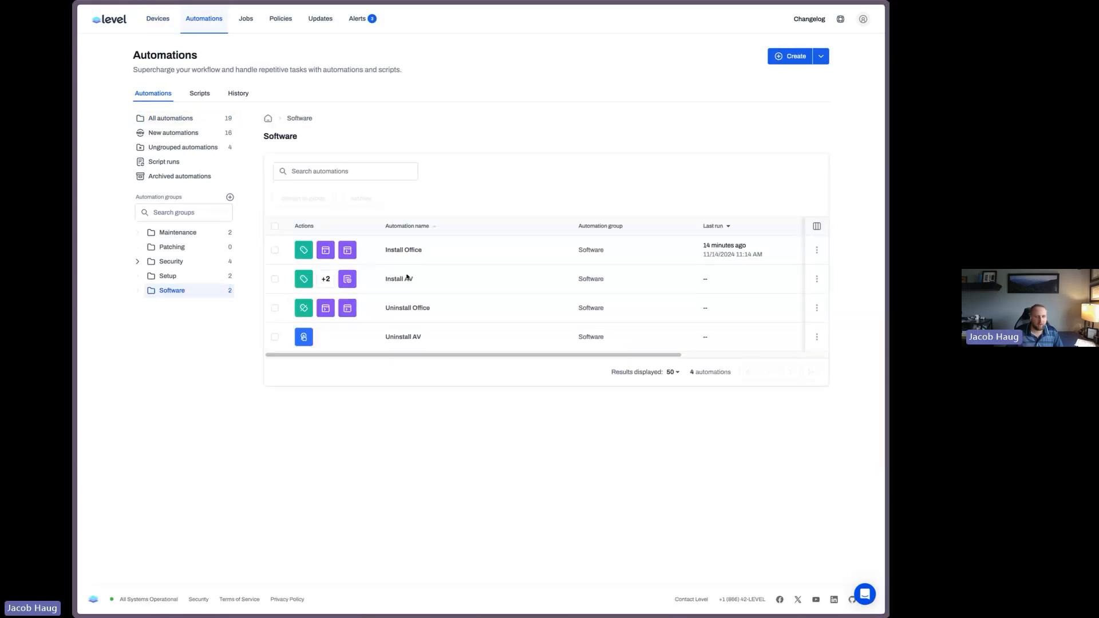
left_click(400, 279)
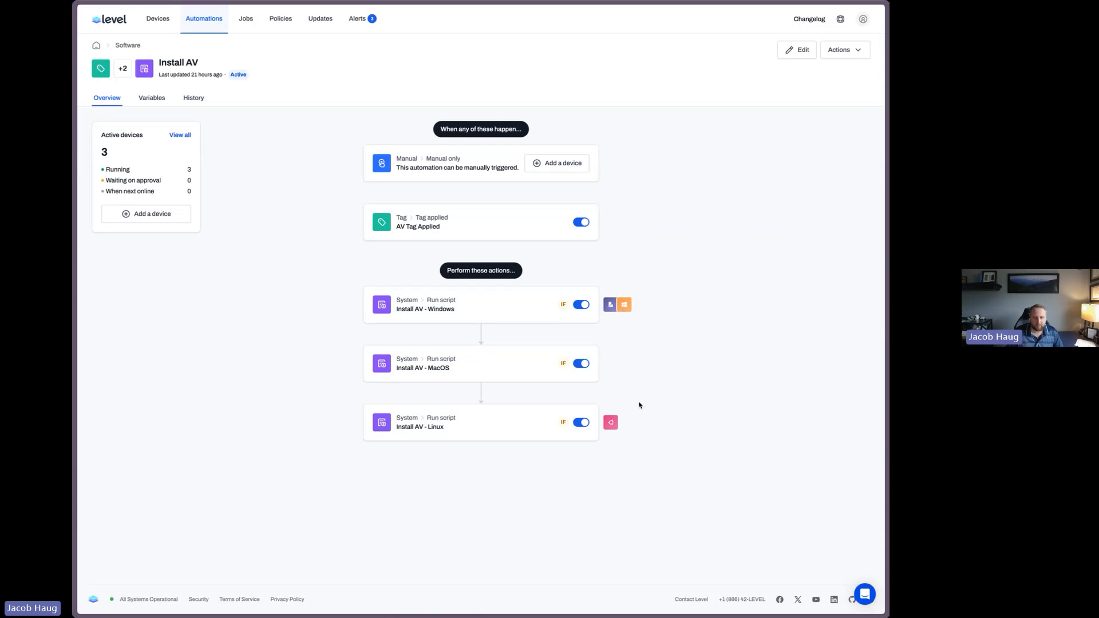
left_click(611, 423)
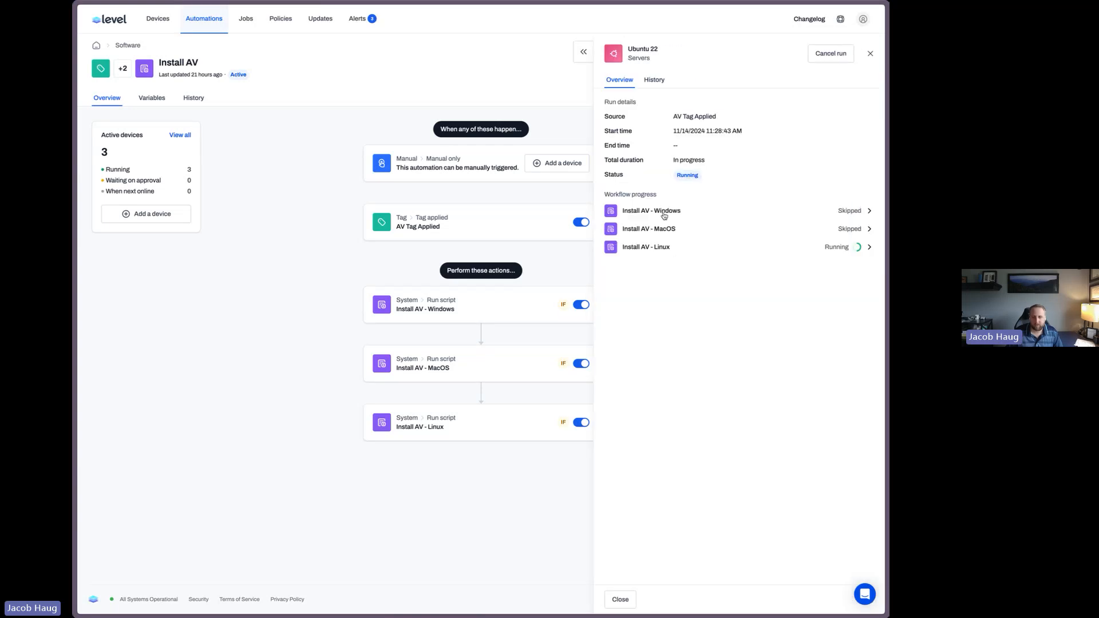
left_click(657, 251)
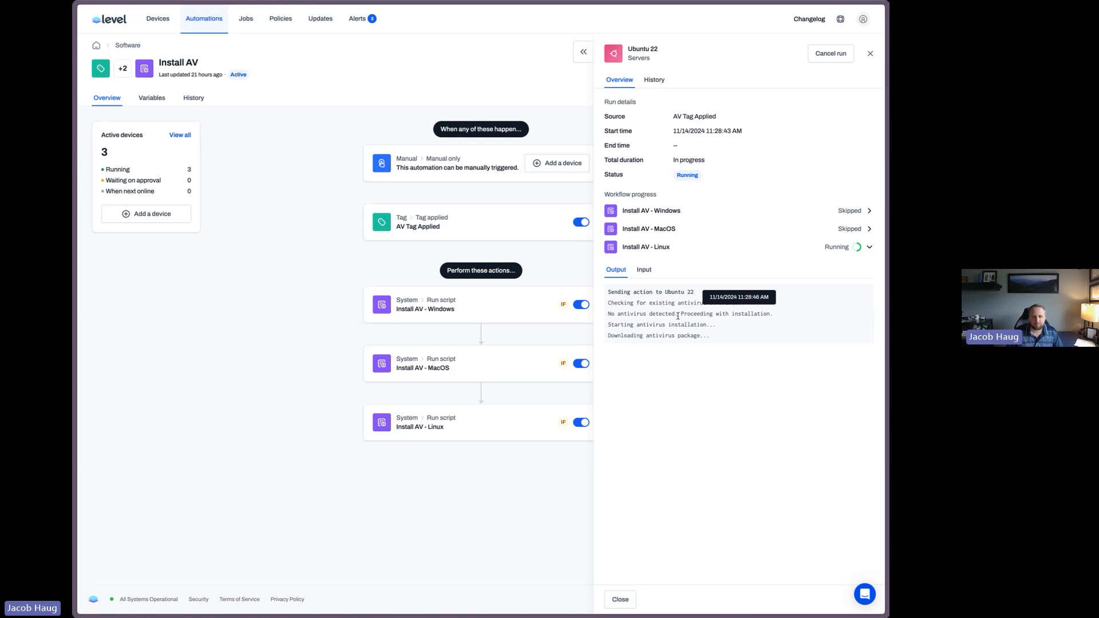
left_click(870, 53)
Inspect the Bitlocker run's Install AV - Windows output for the AV key used
left_click(622, 304)
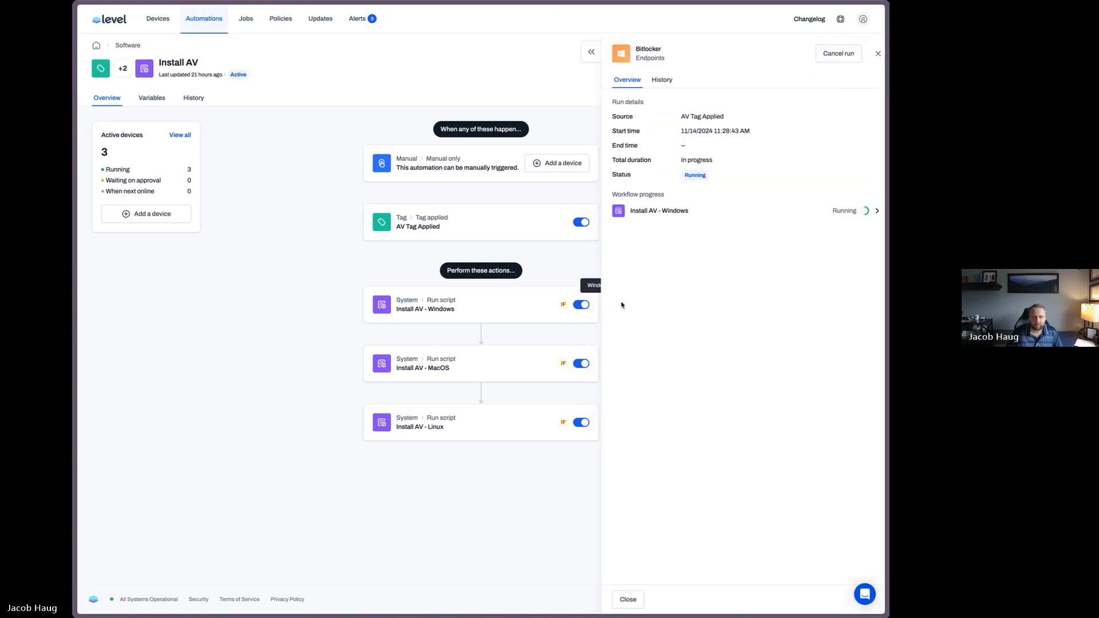
left_click(663, 214)
left_click_drag(644, 299, 689, 321)
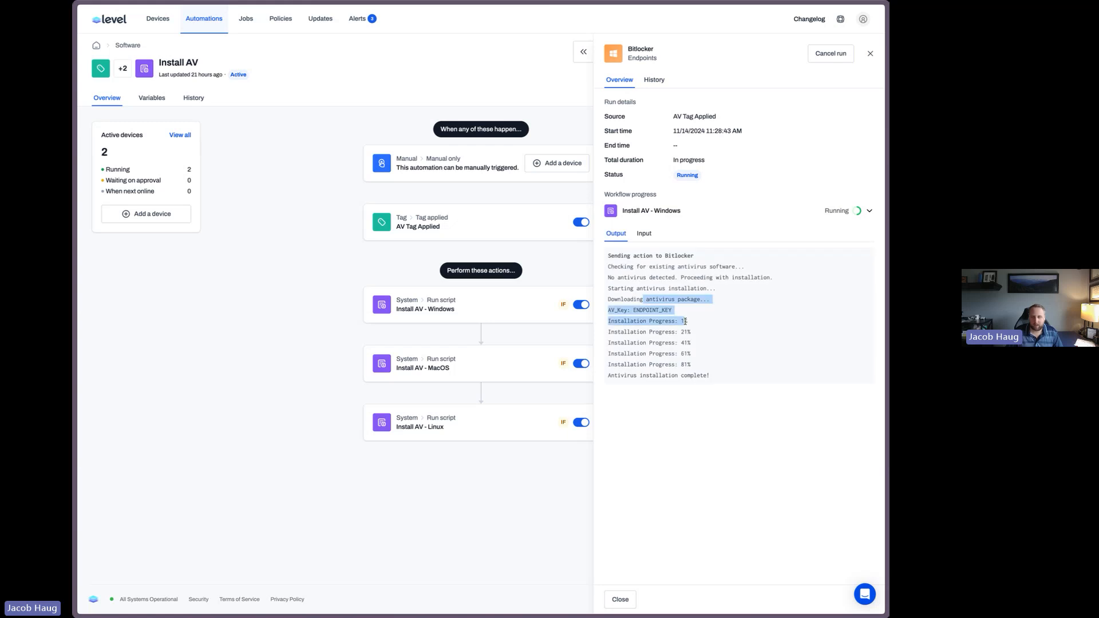
left_click(870, 52)
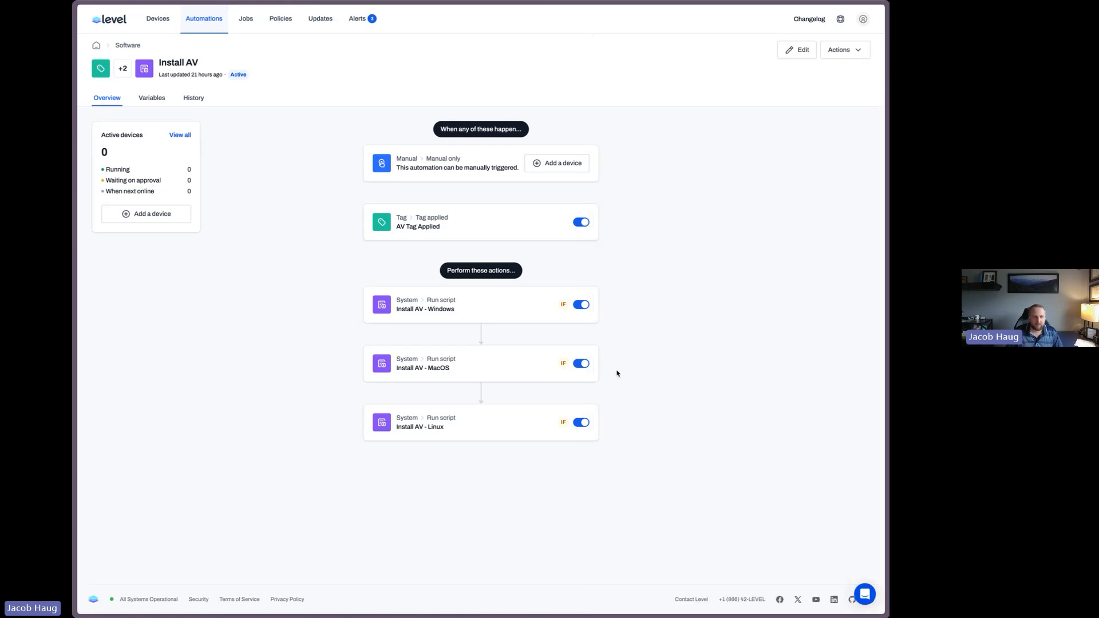
Open the automation's run history and inspect the Windows Server 22 run's Windows step output
left_click(209, 99)
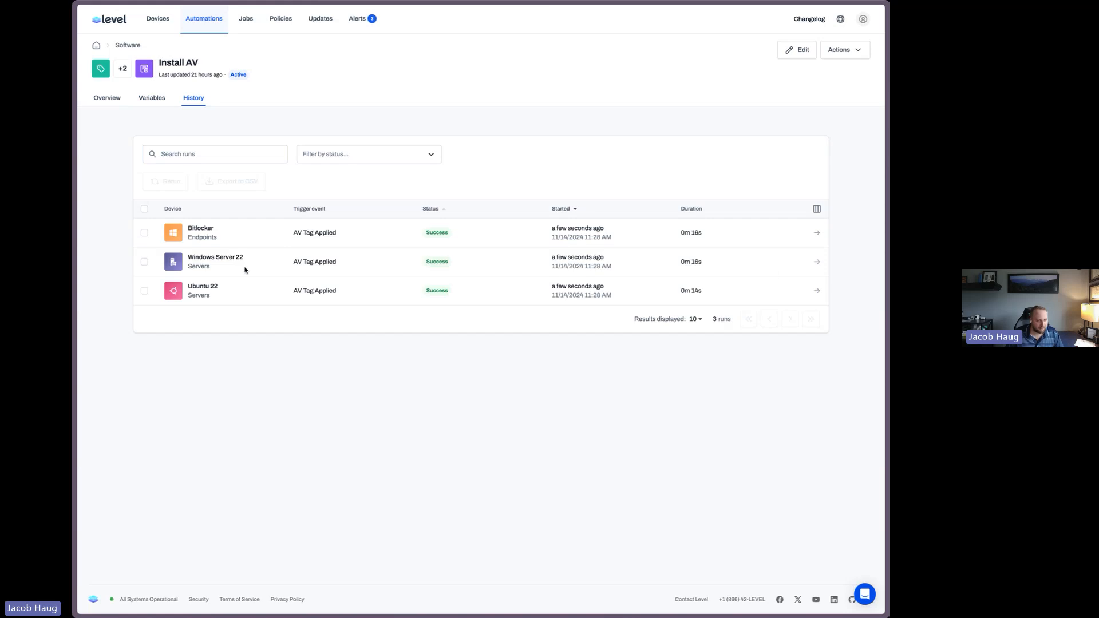
left_click(817, 262)
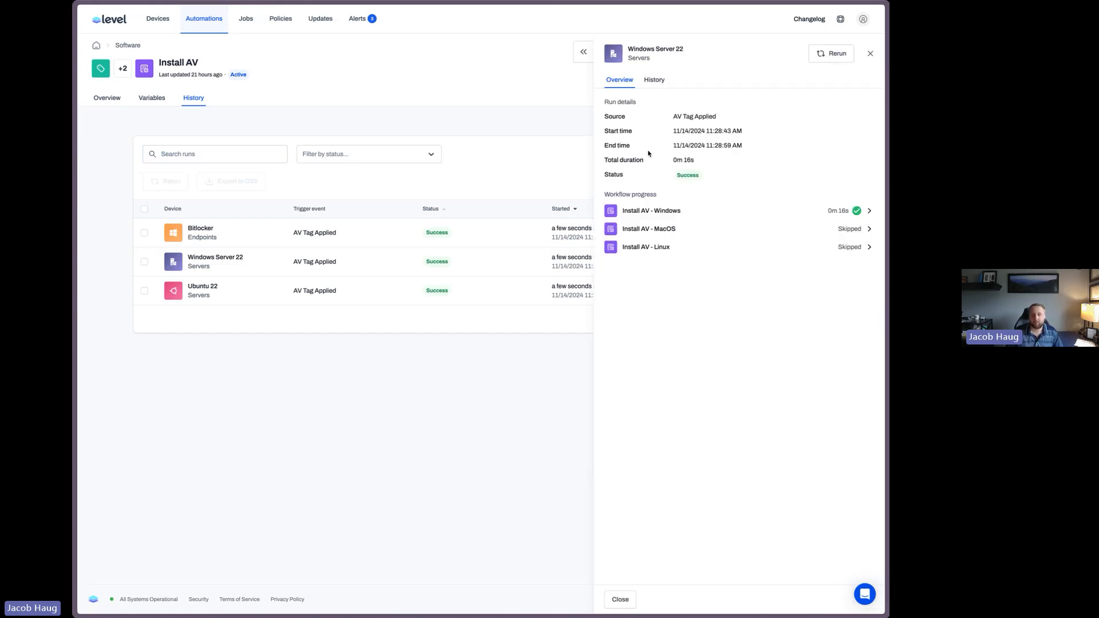
left_click(666, 212)
left_click_drag(642, 310, 689, 310)
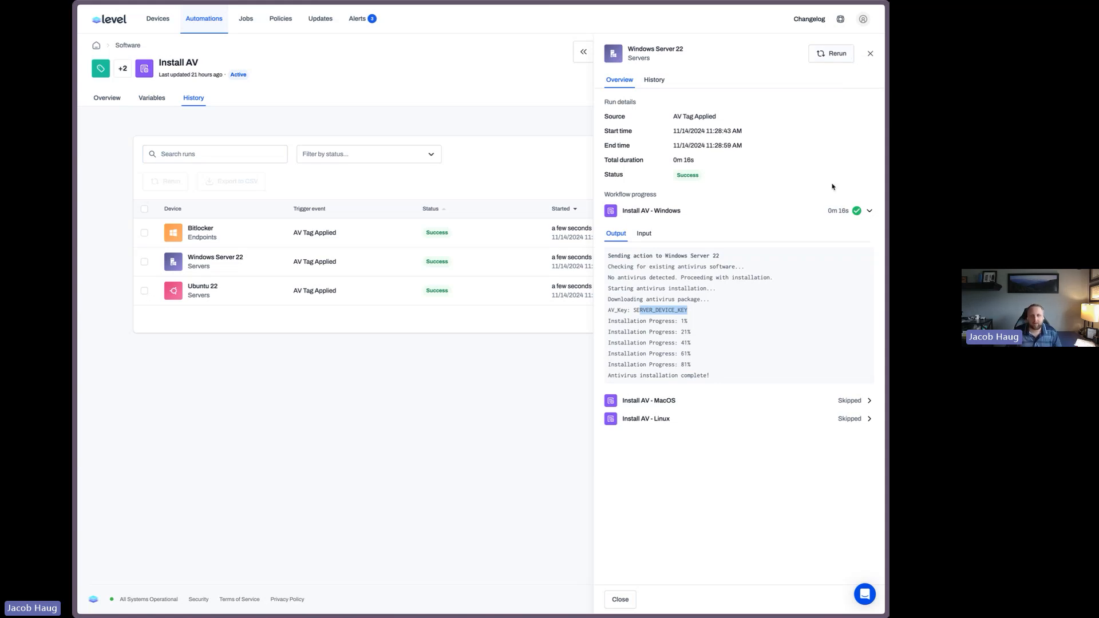
left_click(825, 141)
left_click(871, 54)
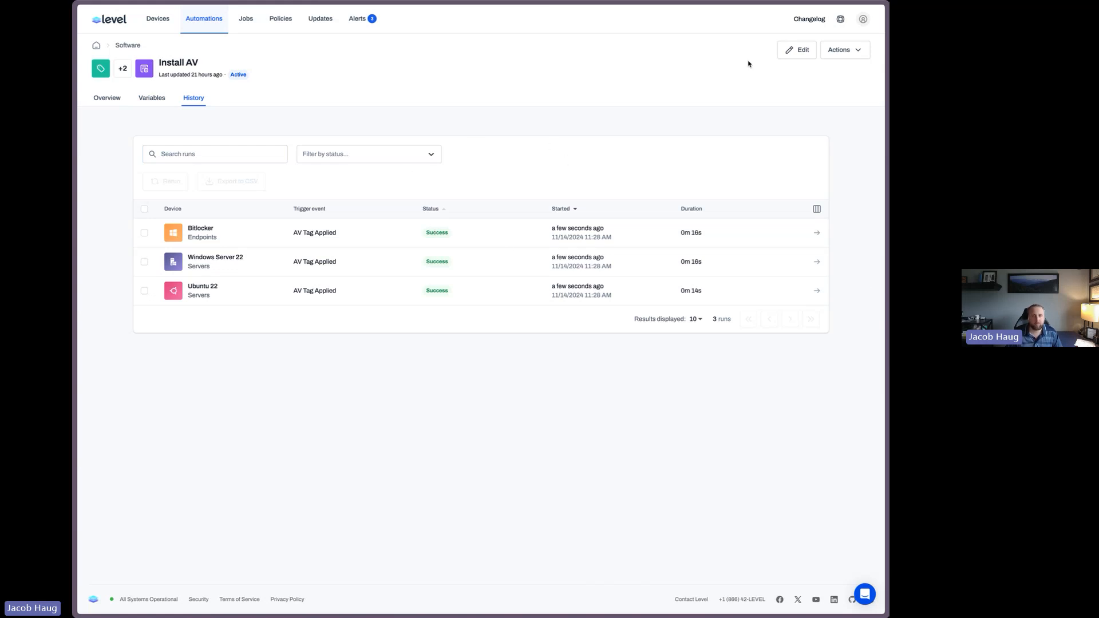
Add an admin-only custom field named BitLocker Recovery Key in the account settings and save the changes
left_click(865, 20)
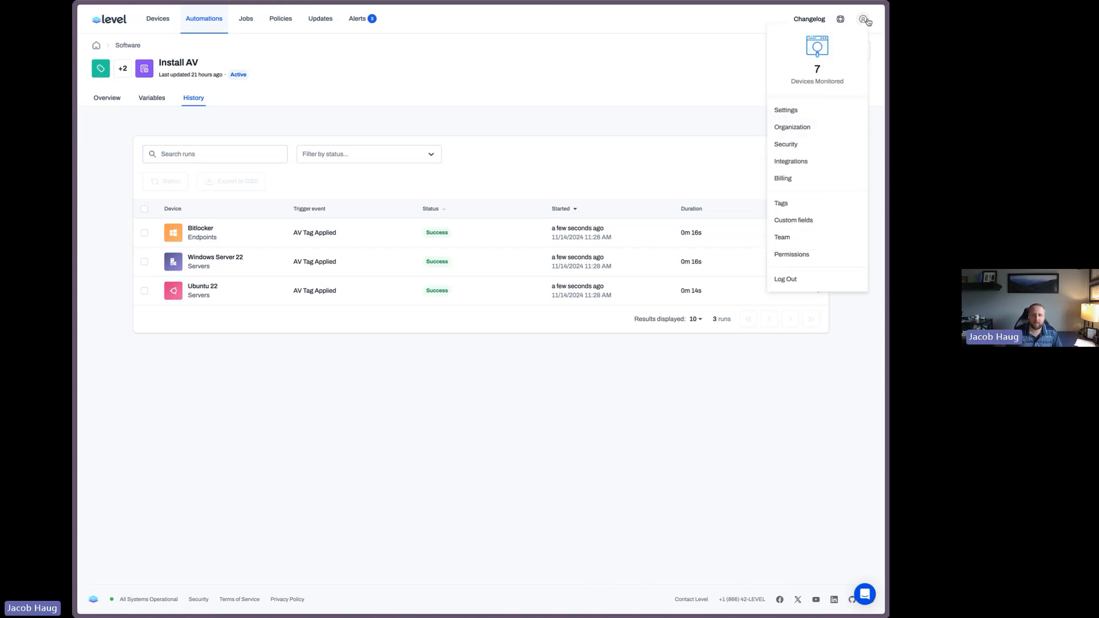
left_click(812, 228)
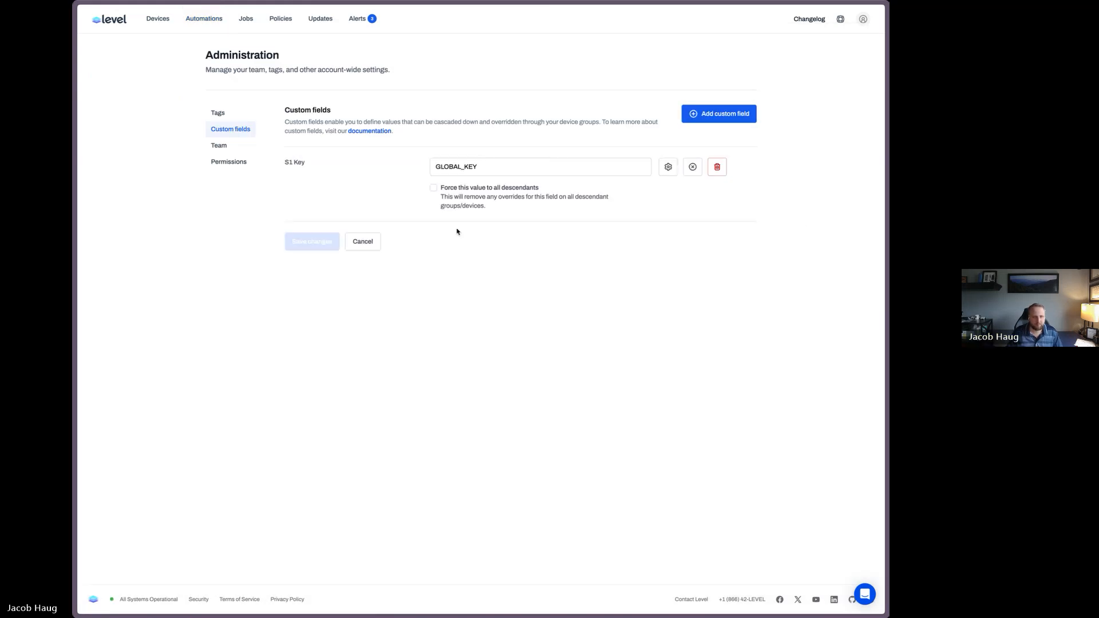
left_click(723, 114)
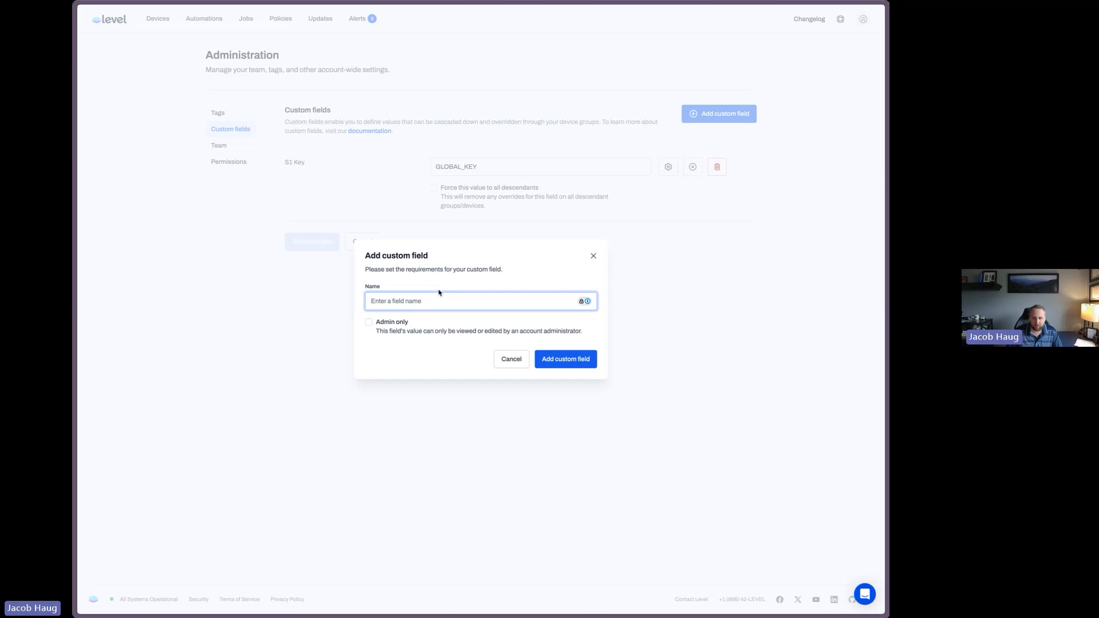
type("Bit")
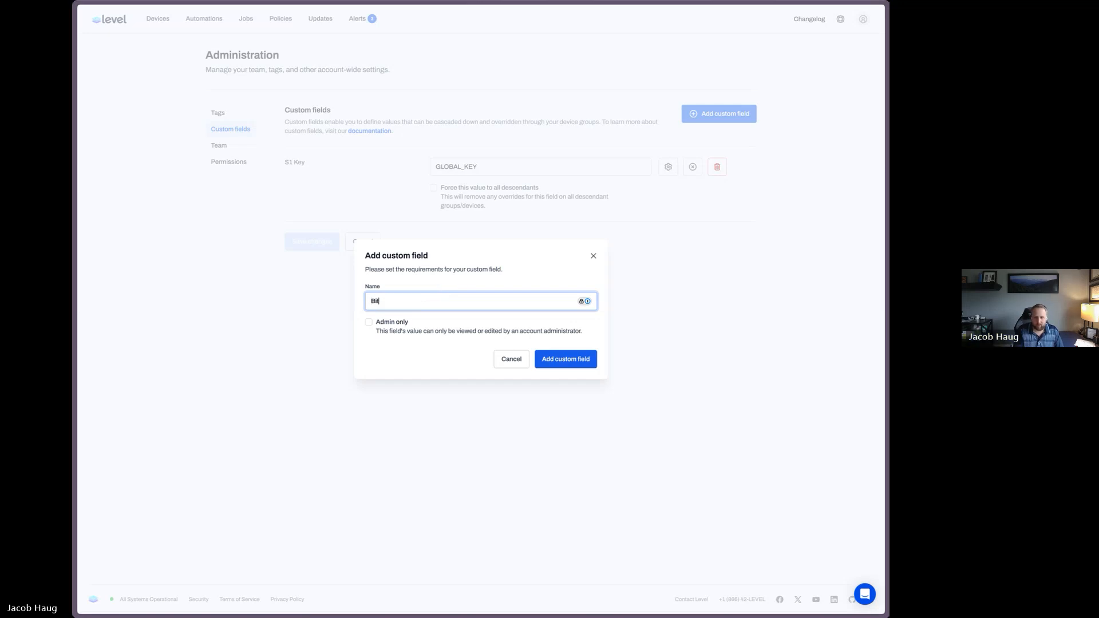
type("Locker")
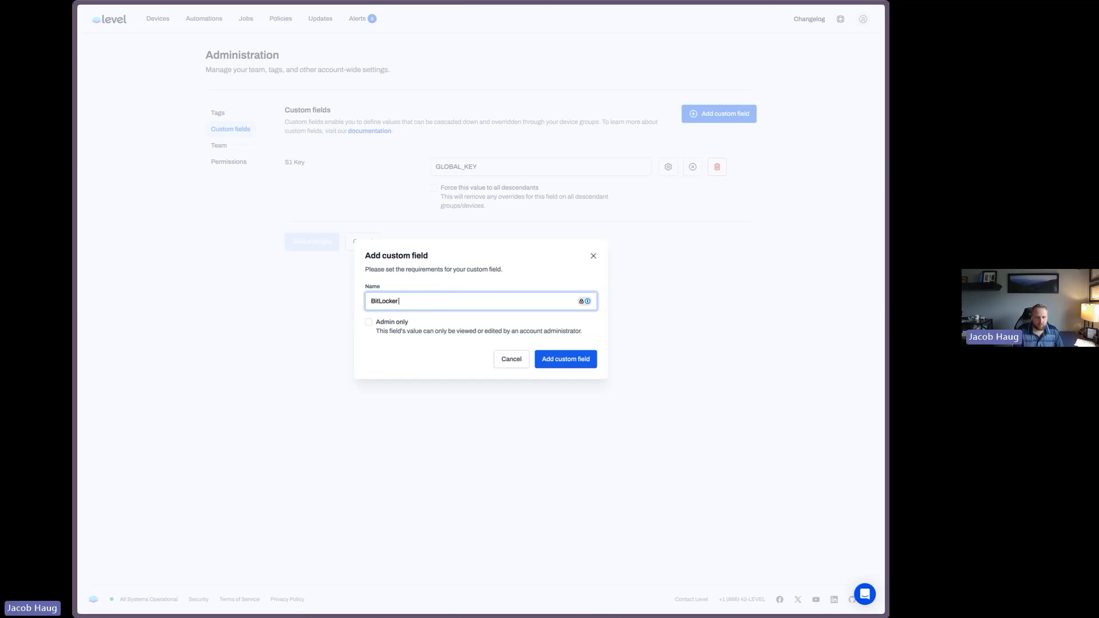
type(" Recovery Key")
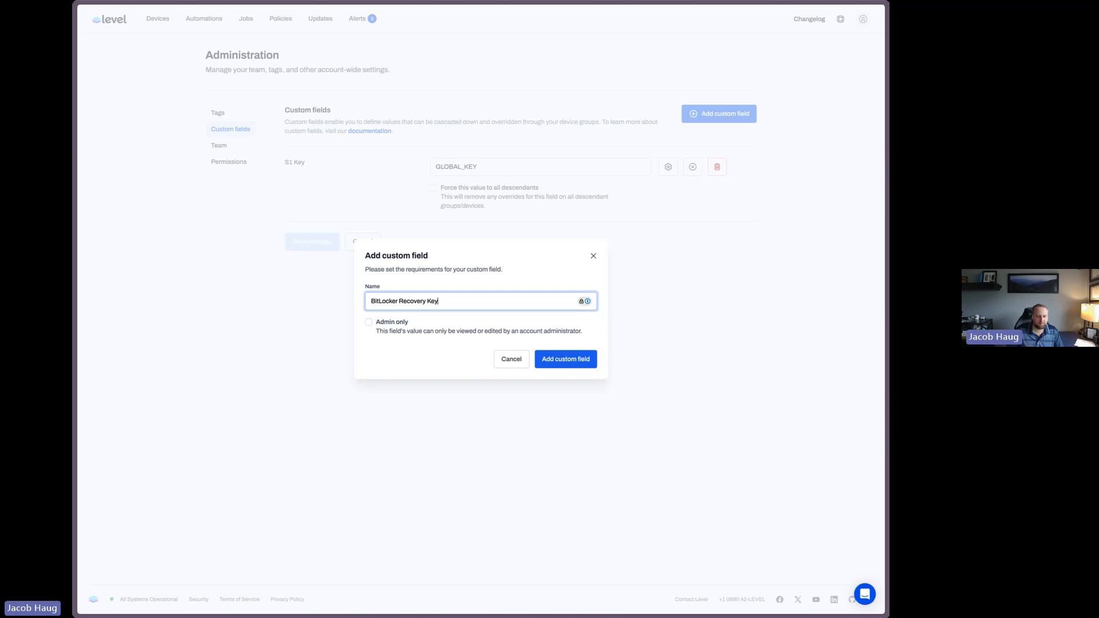
left_click(405, 323)
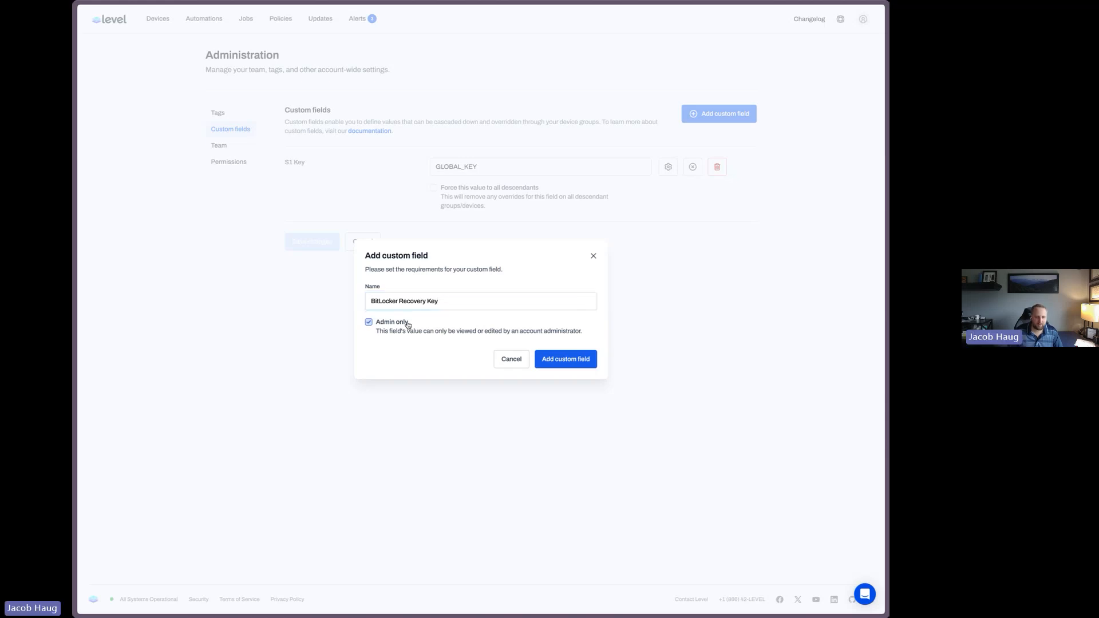
left_click(552, 360)
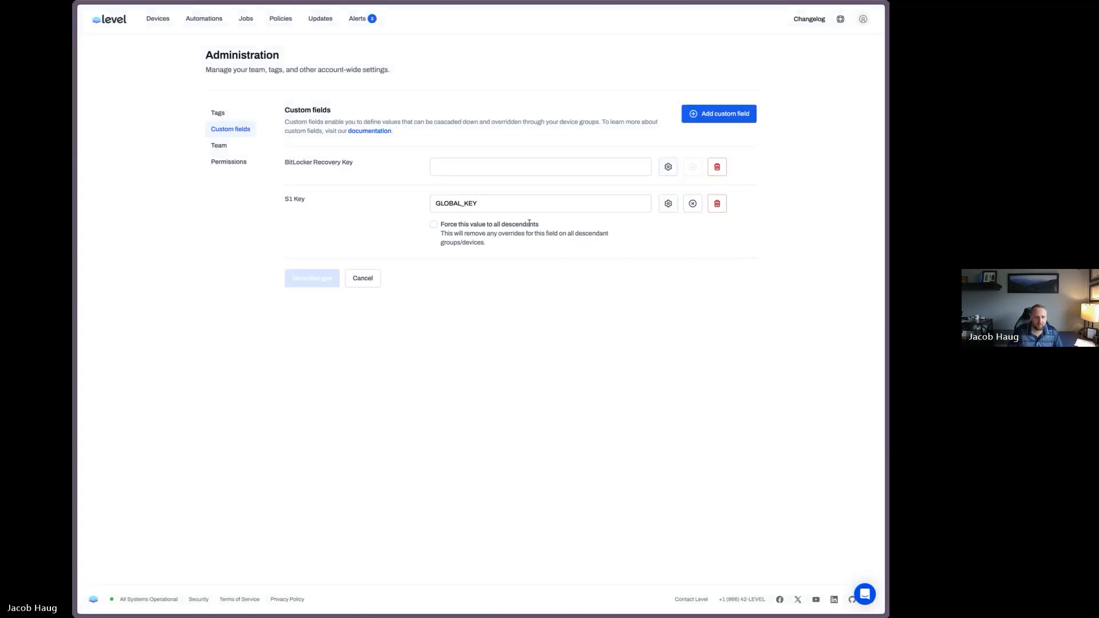
left_click(350, 278)
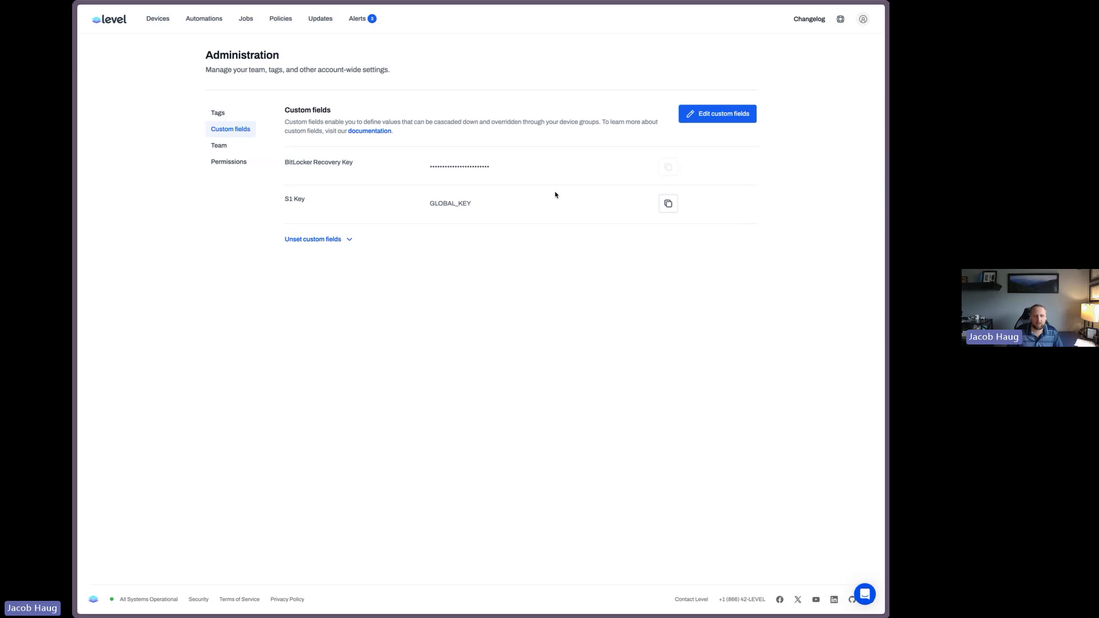
left_click_drag(446, 168, 493, 170)
left_click(701, 347)
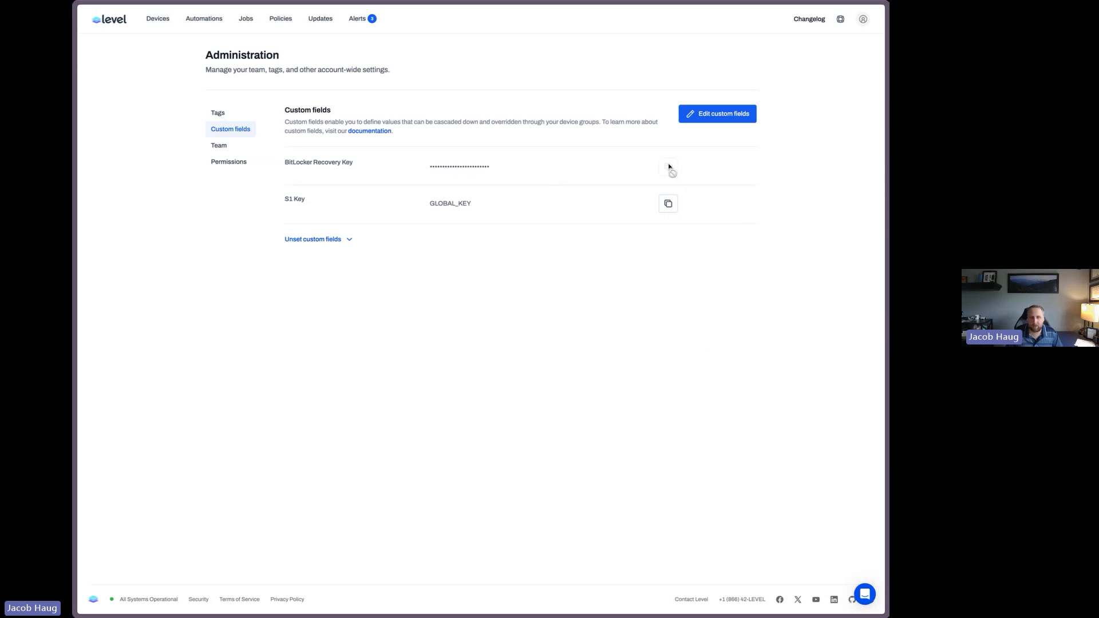
Open the Bitlocker device's custom fields and inspect the BitLocker Recovery Key field in edit mode, then cancel
mouse_move(669, 166)
left_click(158, 18)
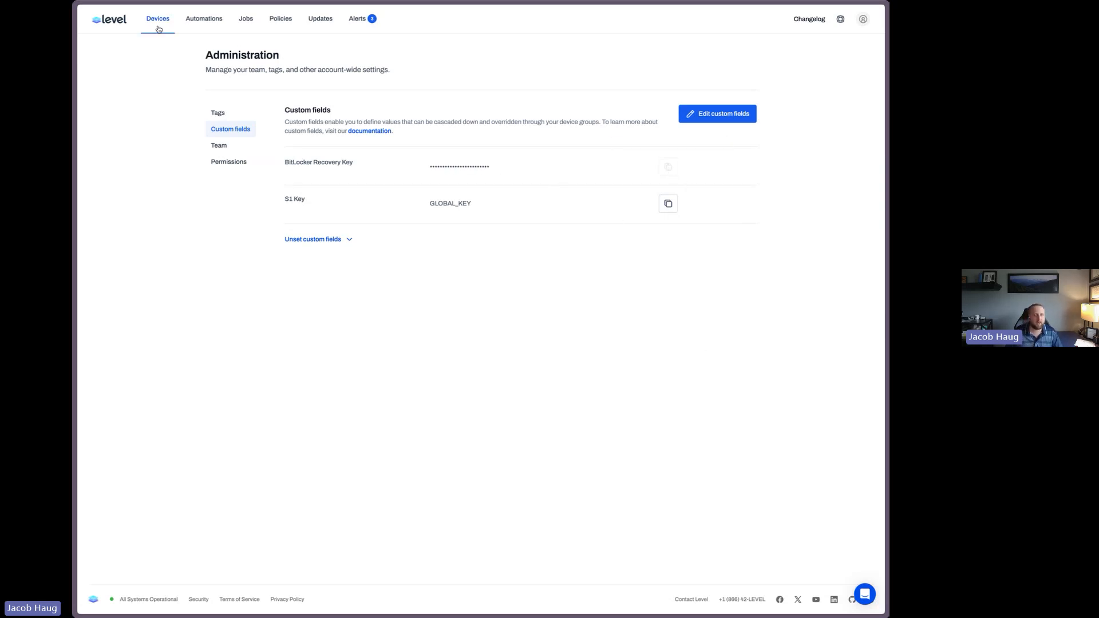
left_click(292, 165)
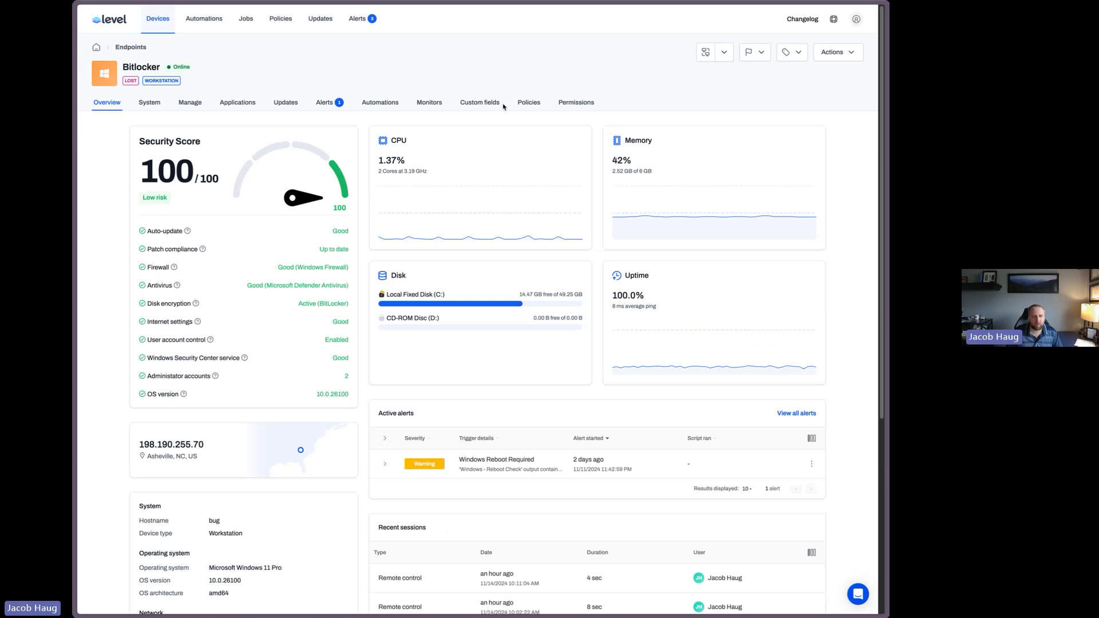
left_click(480, 102)
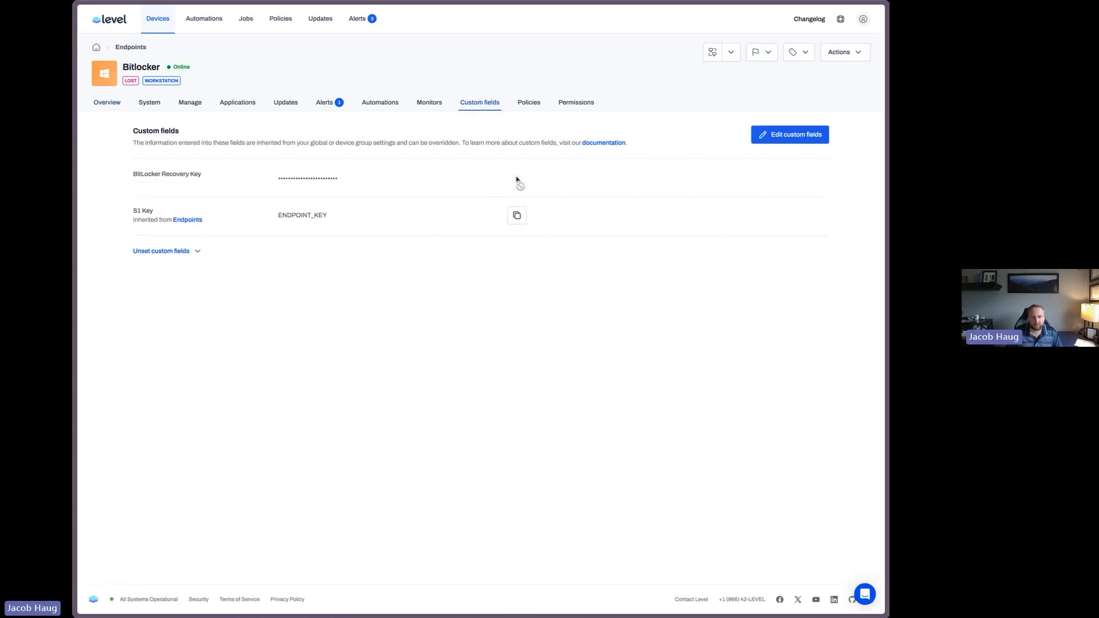
left_click(757, 133)
left_click(332, 182)
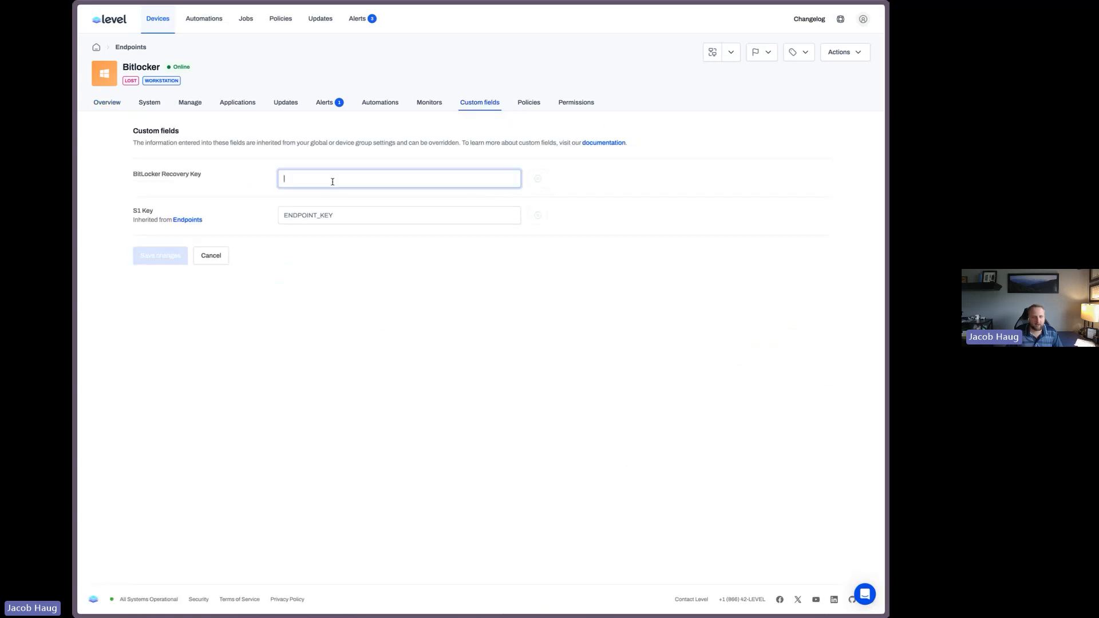
left_click(210, 256)
Create a new automation named BitLocker Recovery Key
left_click(157, 19)
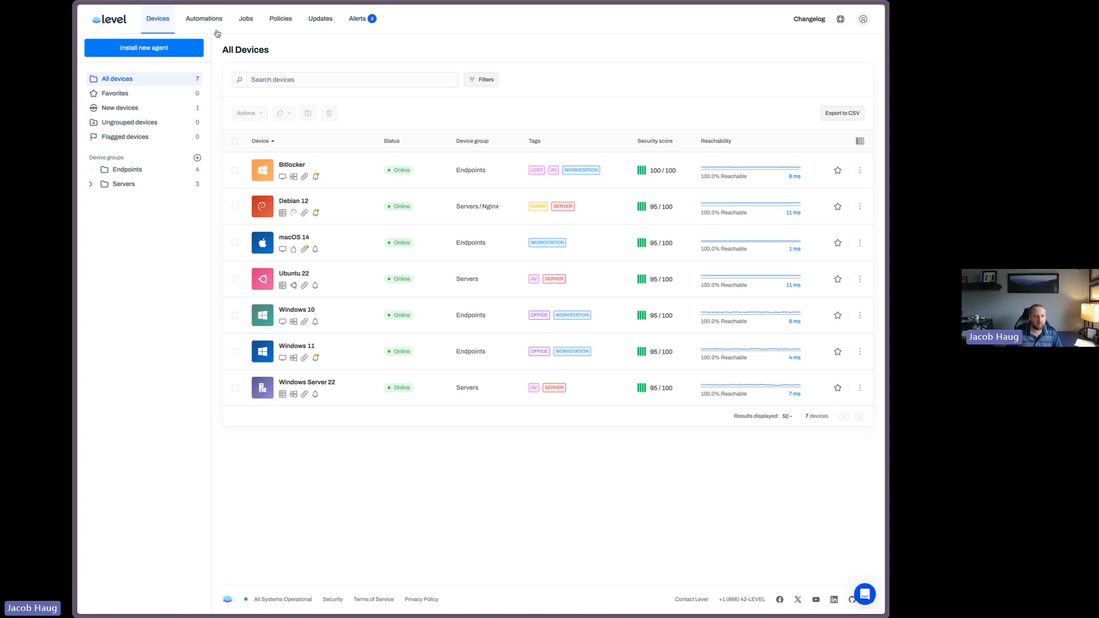
left_click(204, 19)
left_click(780, 58)
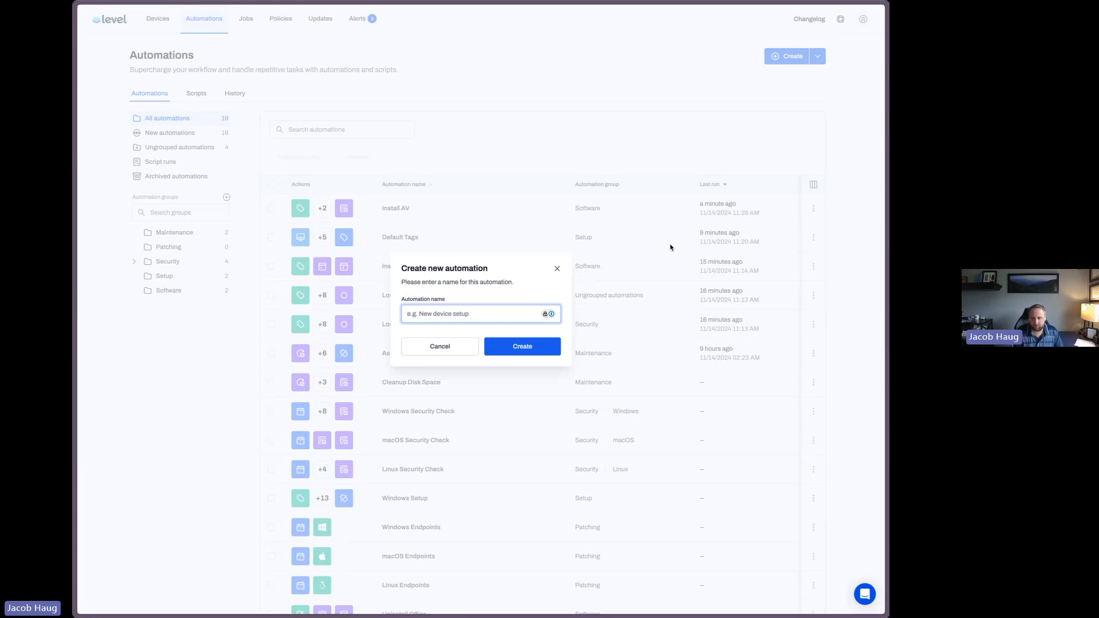
type("BitLocker")
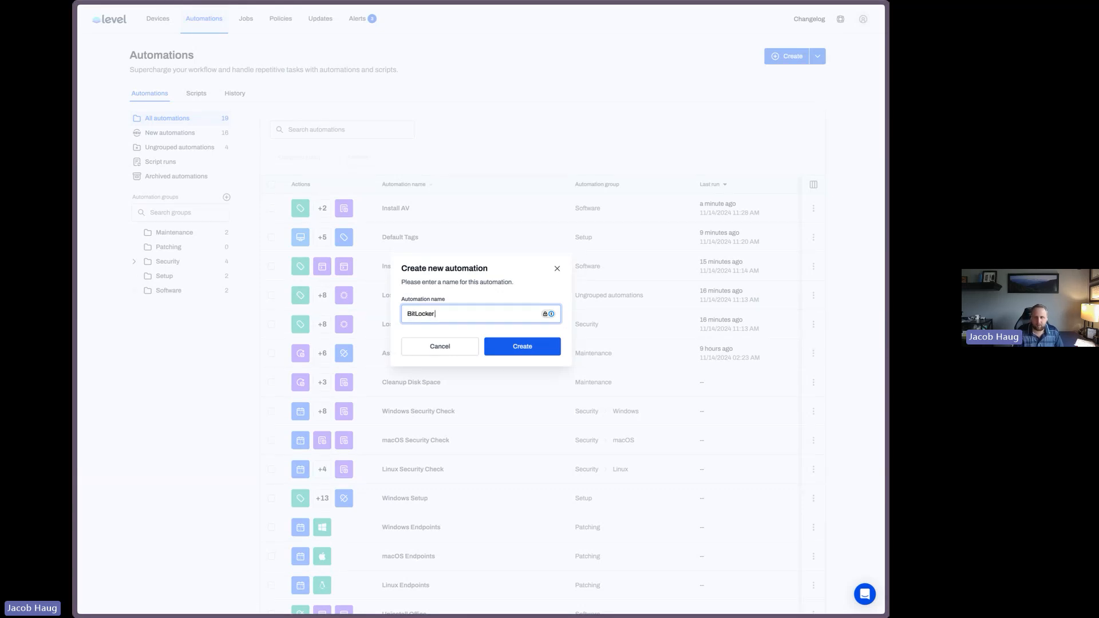
type(" Recovery Key")
key("Return")
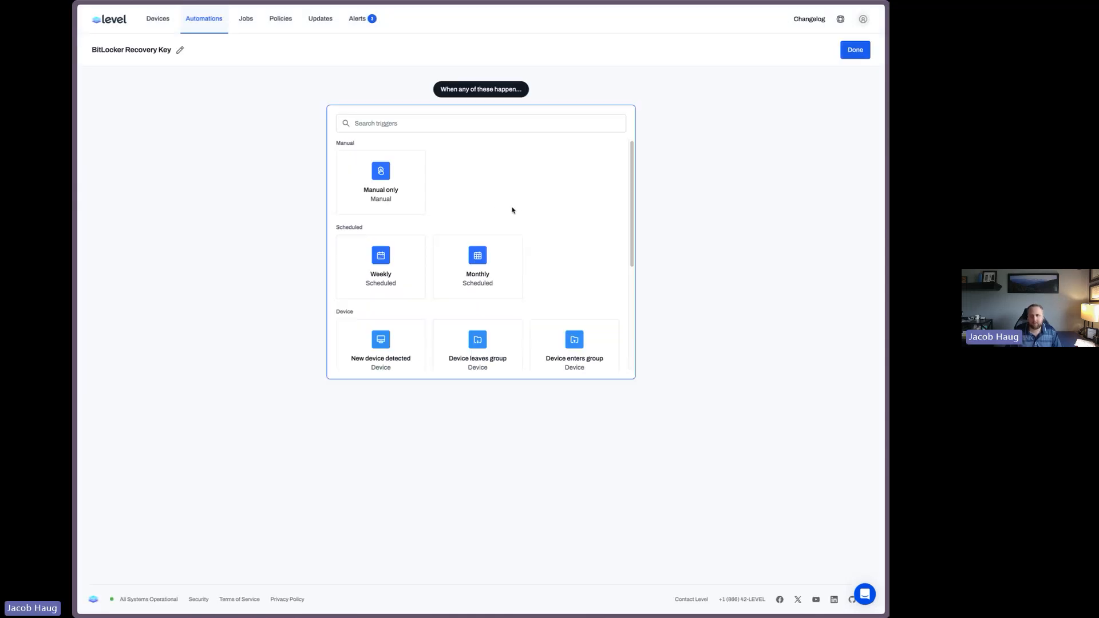
Add a weekly trigger for Sunday at 12:00 AM with the condition Platform equal to Windows
left_click(406, 272)
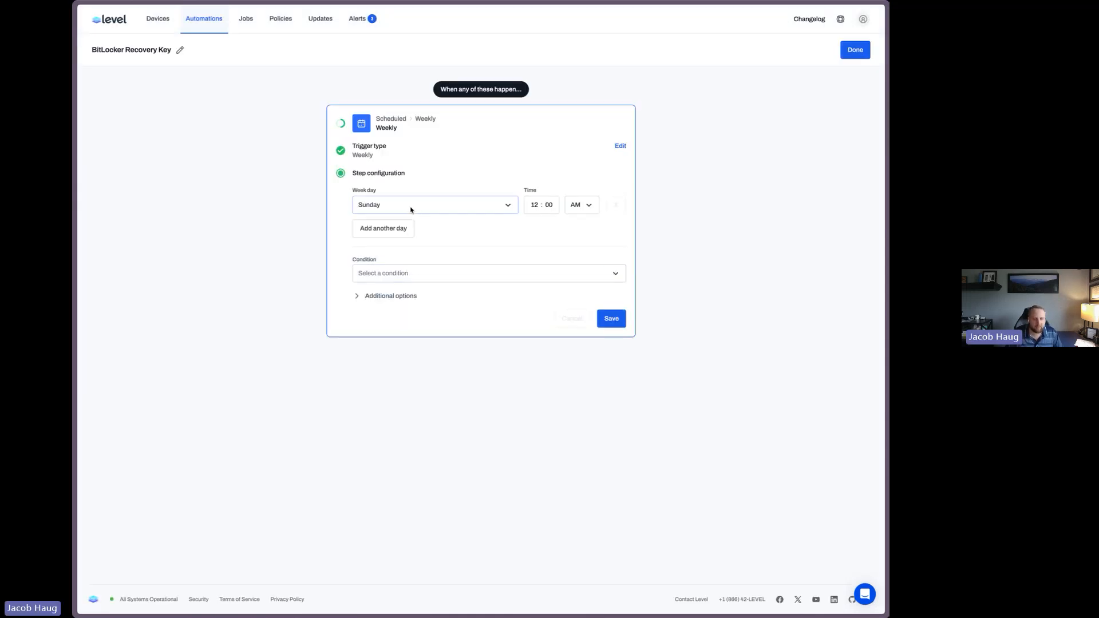
left_click(390, 275)
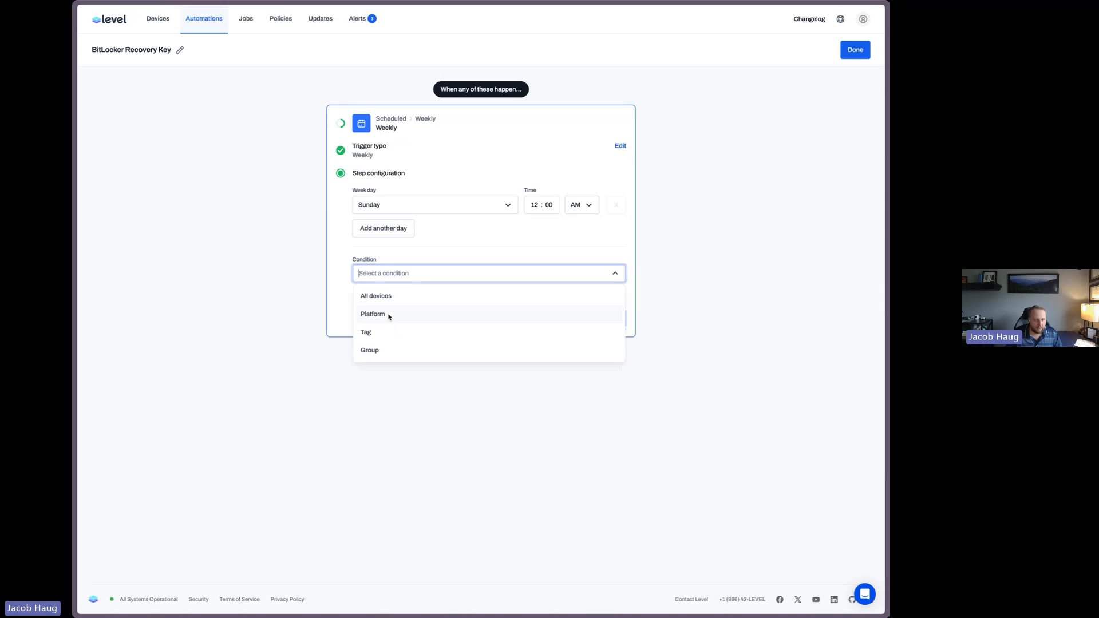
left_click(389, 316)
left_click(388, 314)
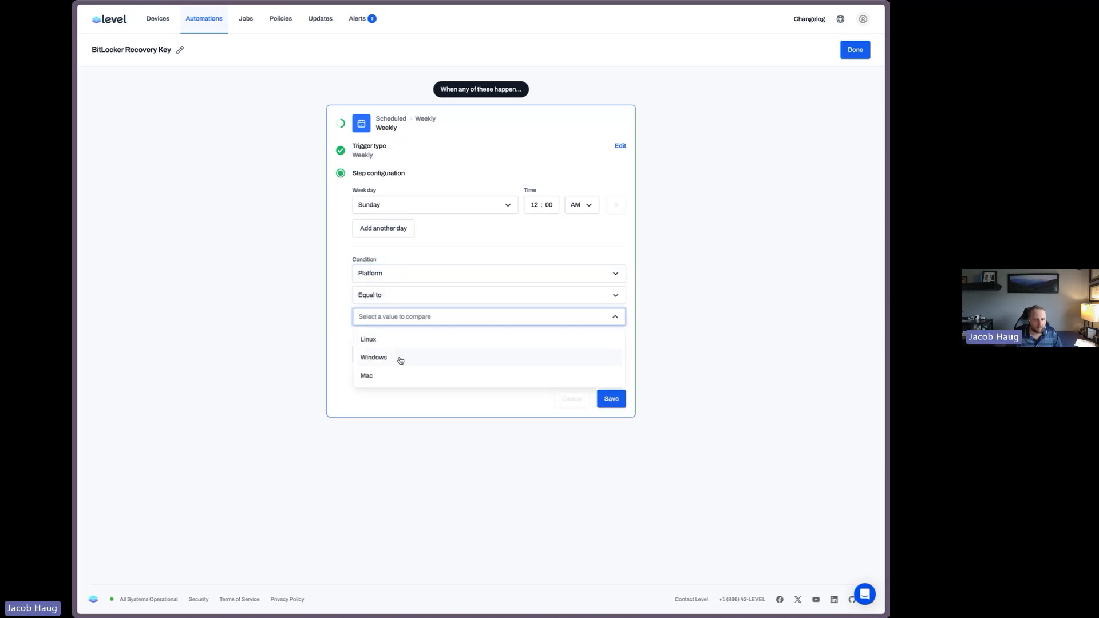
left_click(401, 360)
left_click(392, 377)
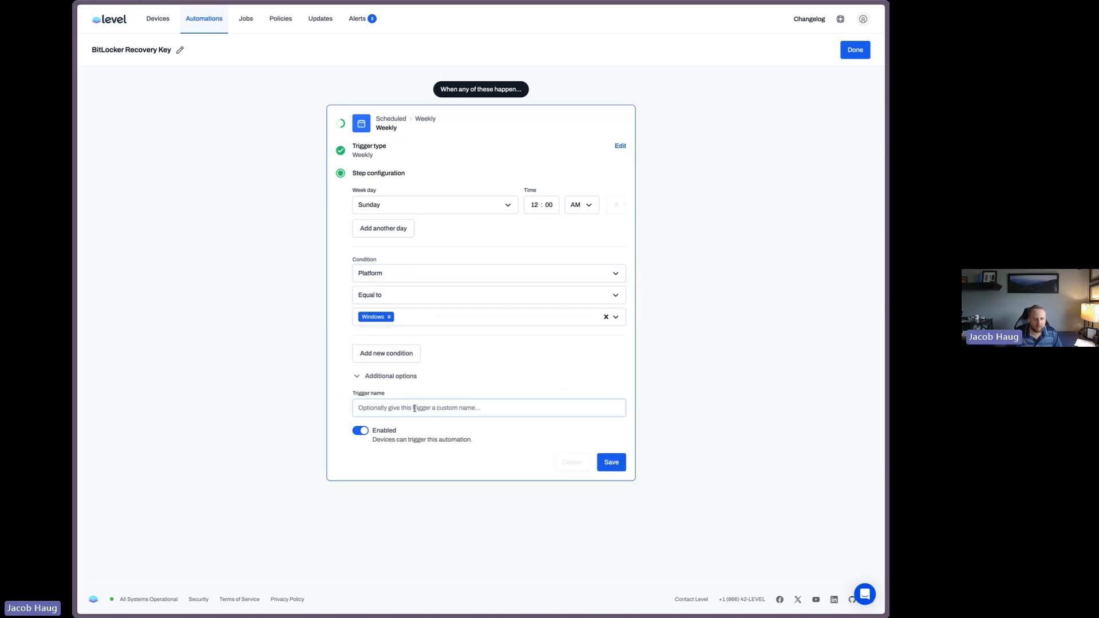
left_click(611, 464)
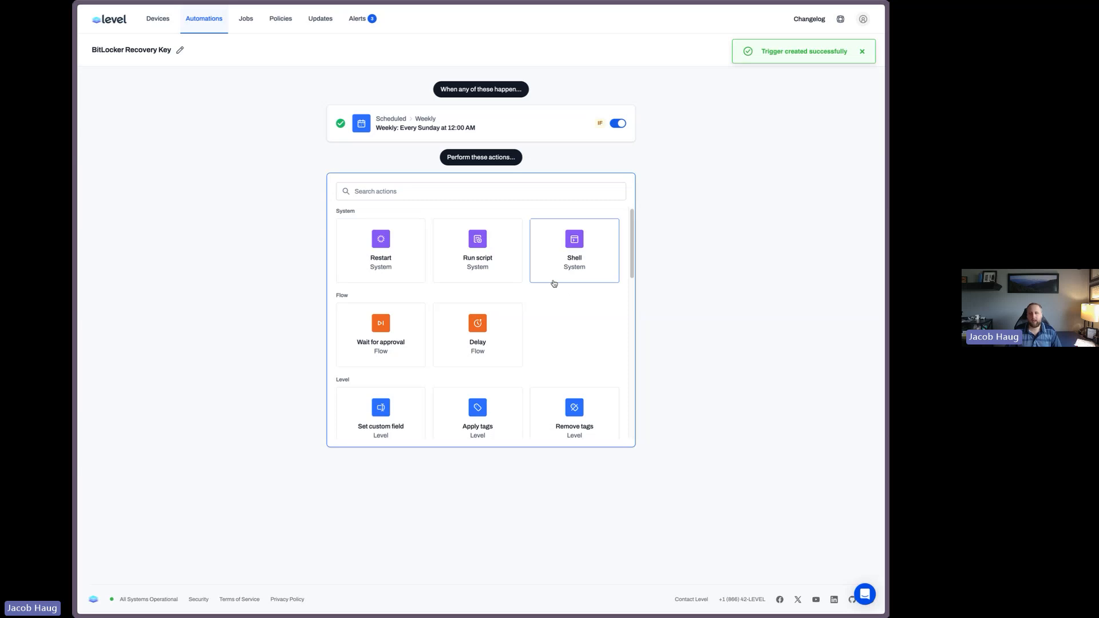
Add a PowerShell Shell action with the pasted BitLocker recovery password script, named Get BitLocker Recovery key
left_click(559, 252)
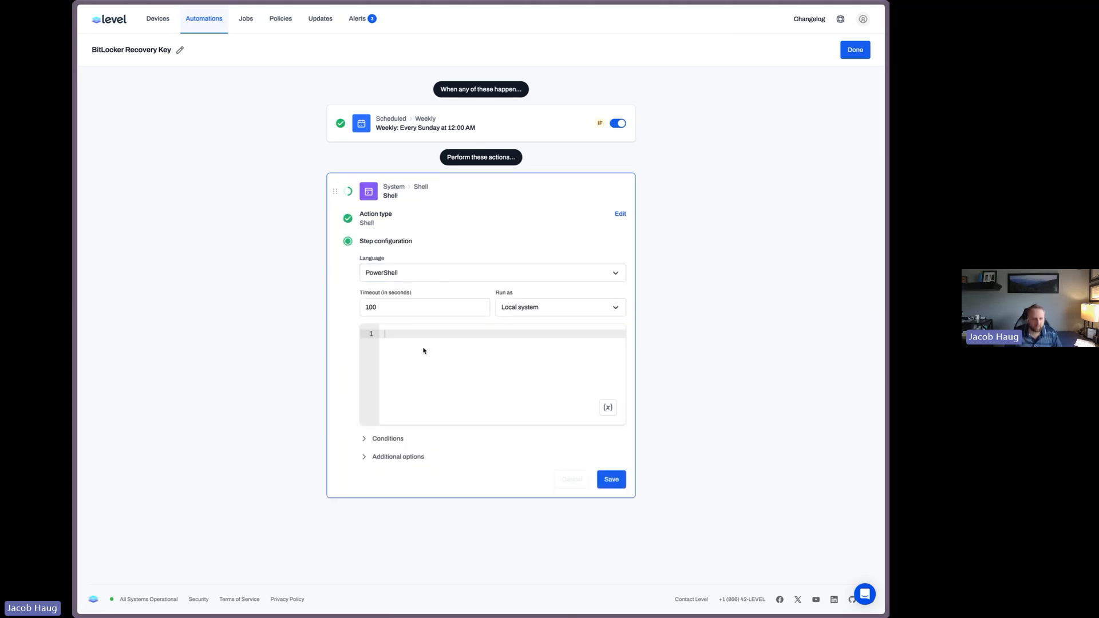
key("ctrl+v")
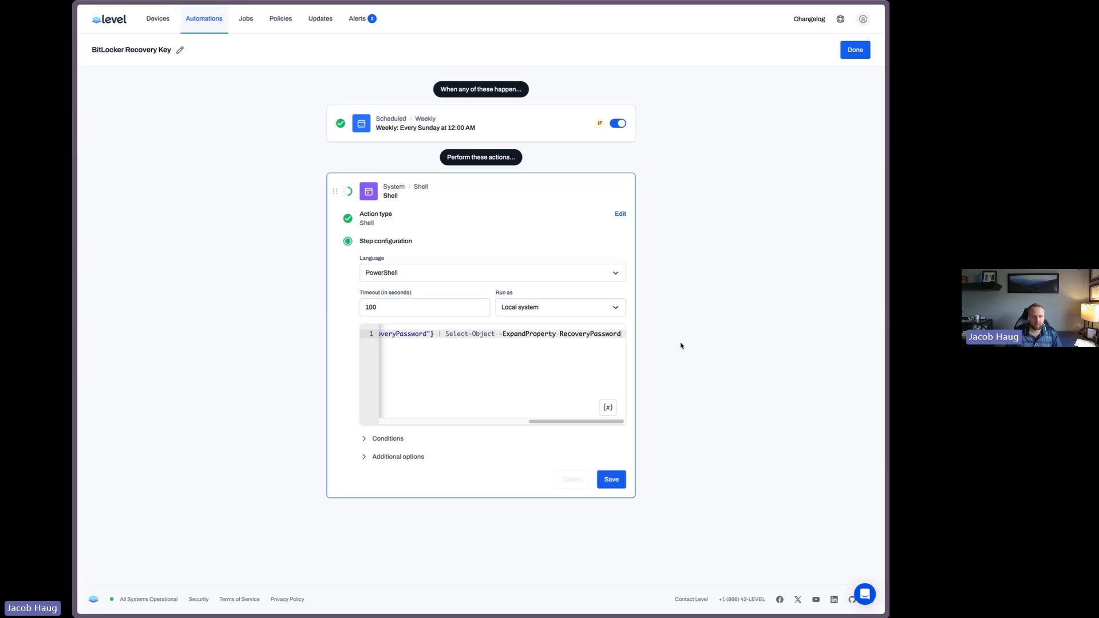
left_click(388, 439)
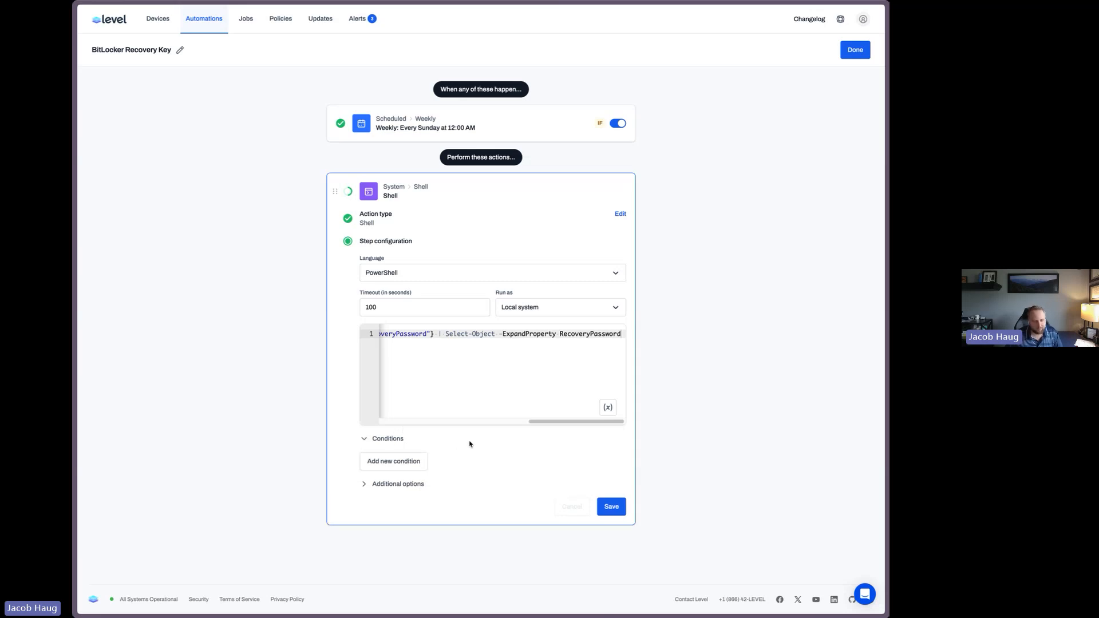
left_click(402, 440)
left_click(416, 457)
left_click(442, 487)
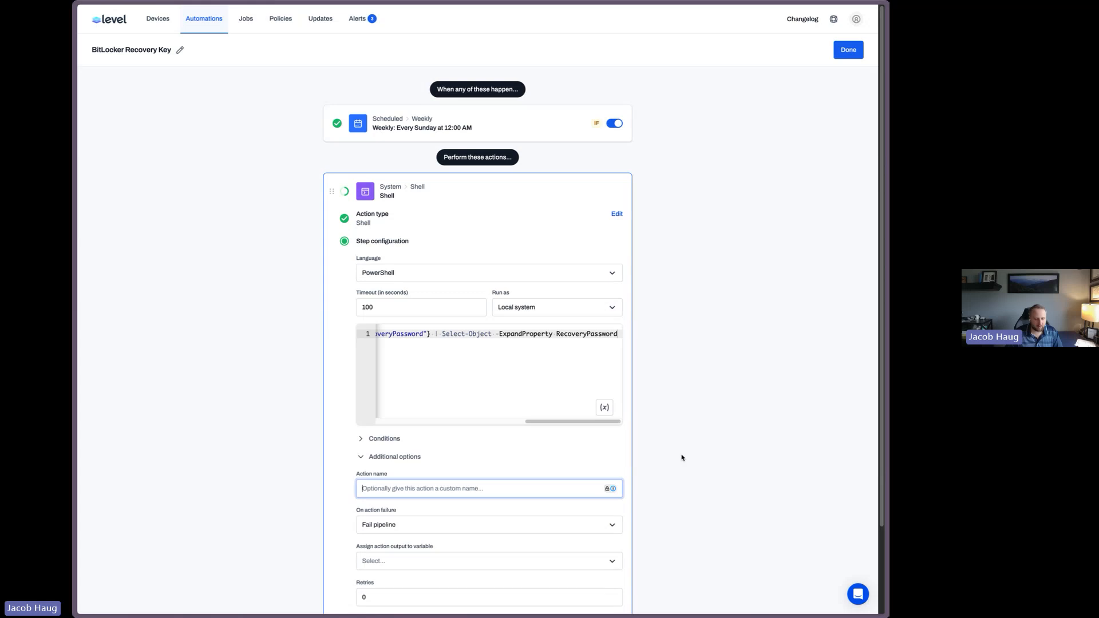
type("Get BitL")
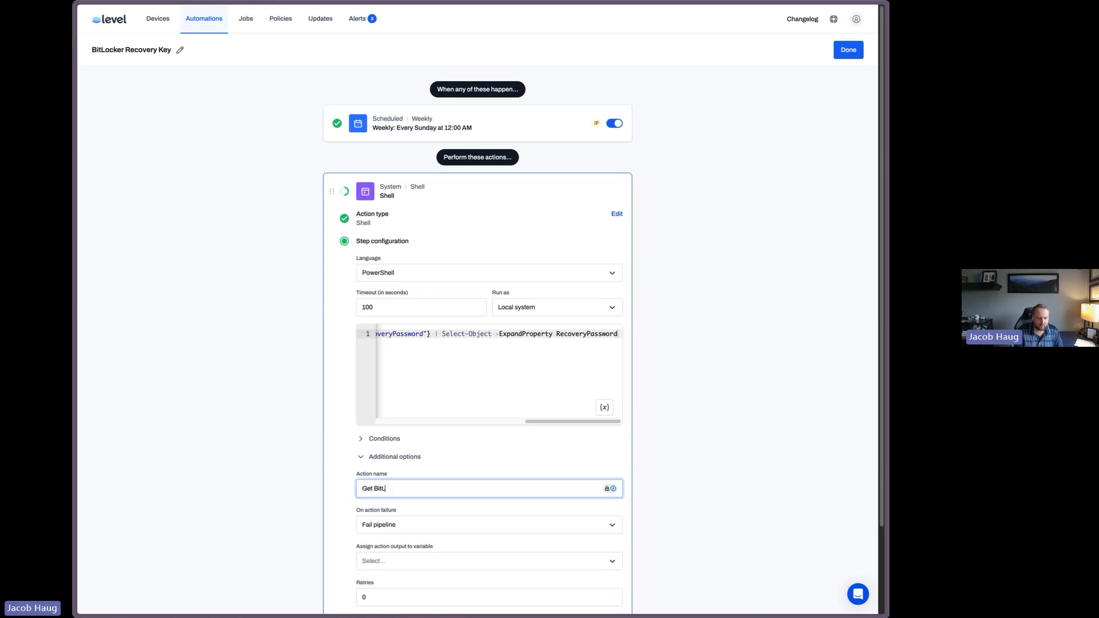
type("ocker Recovery key")
Assign the action's output to a new variable BitLockerRecoveryKey and save the action
scroll(624, 464, "down", 3)
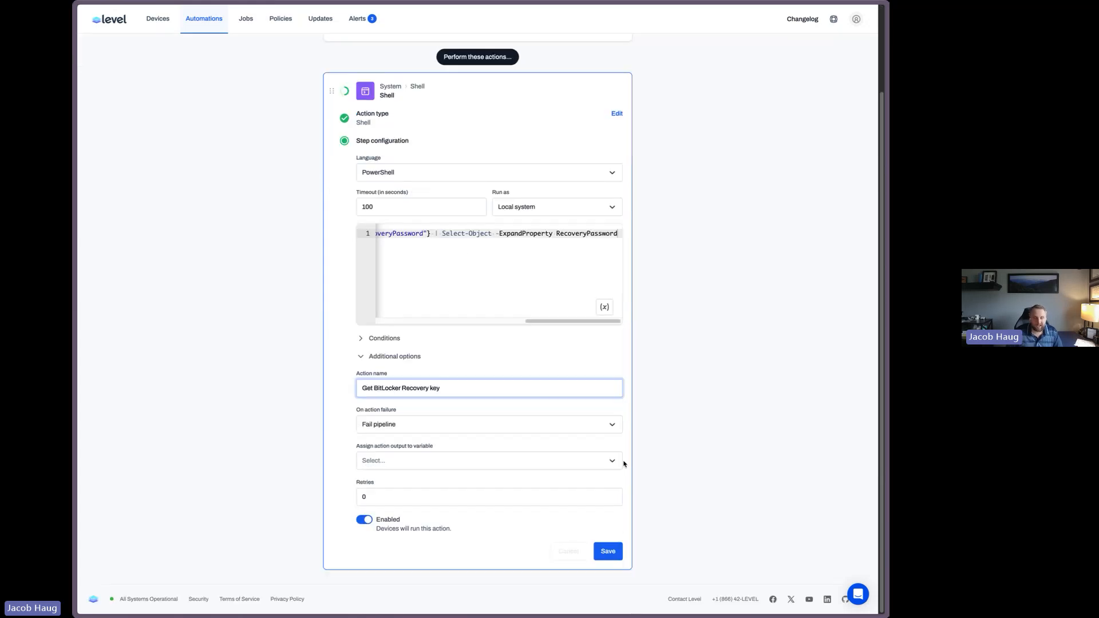
left_click(388, 461)
left_click(401, 524)
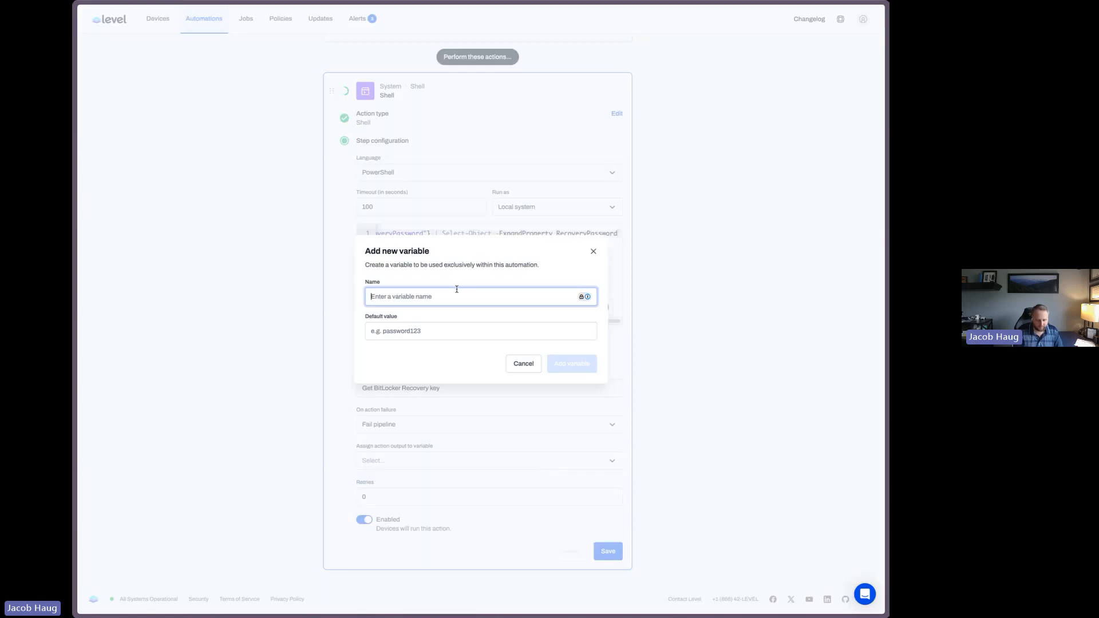
type("BitLocker")
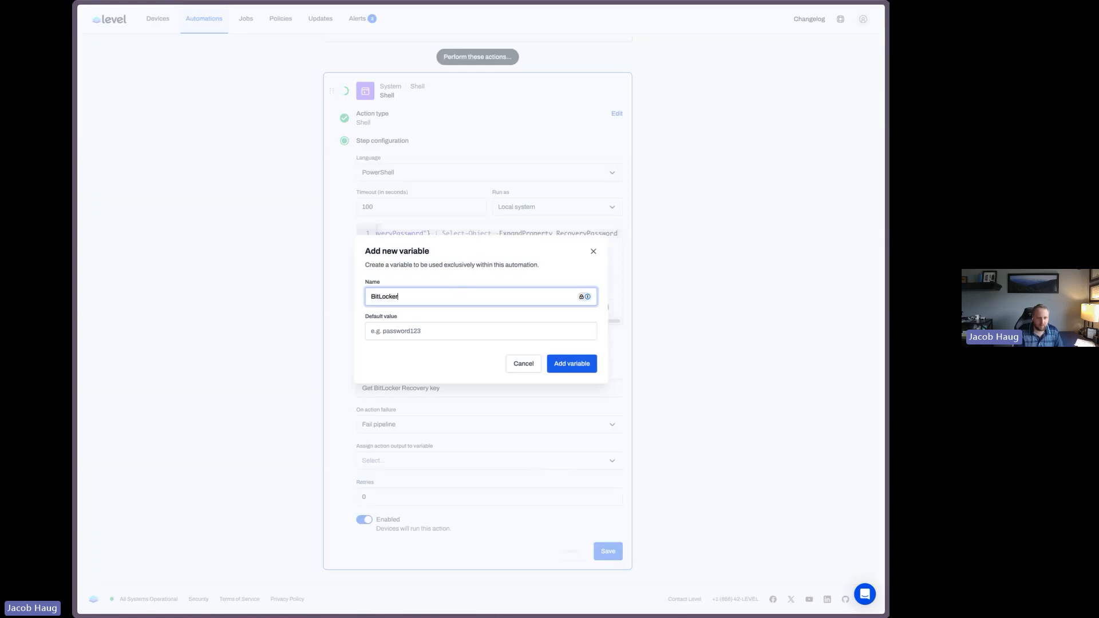
type("RecoveryKey")
key("Return")
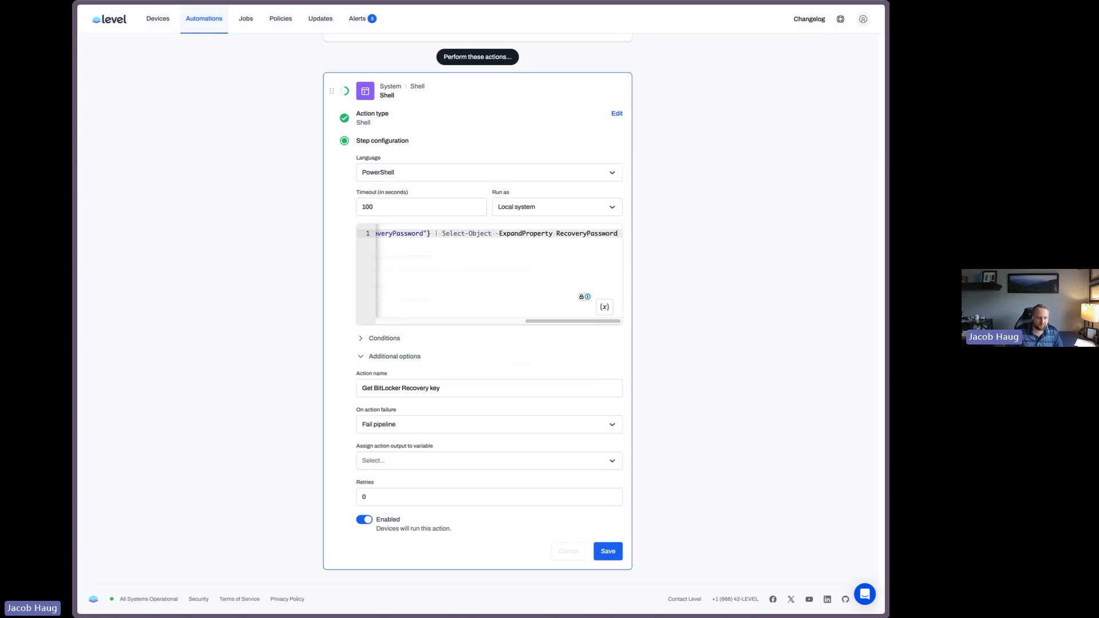
left_click(395, 461)
left_click(404, 484)
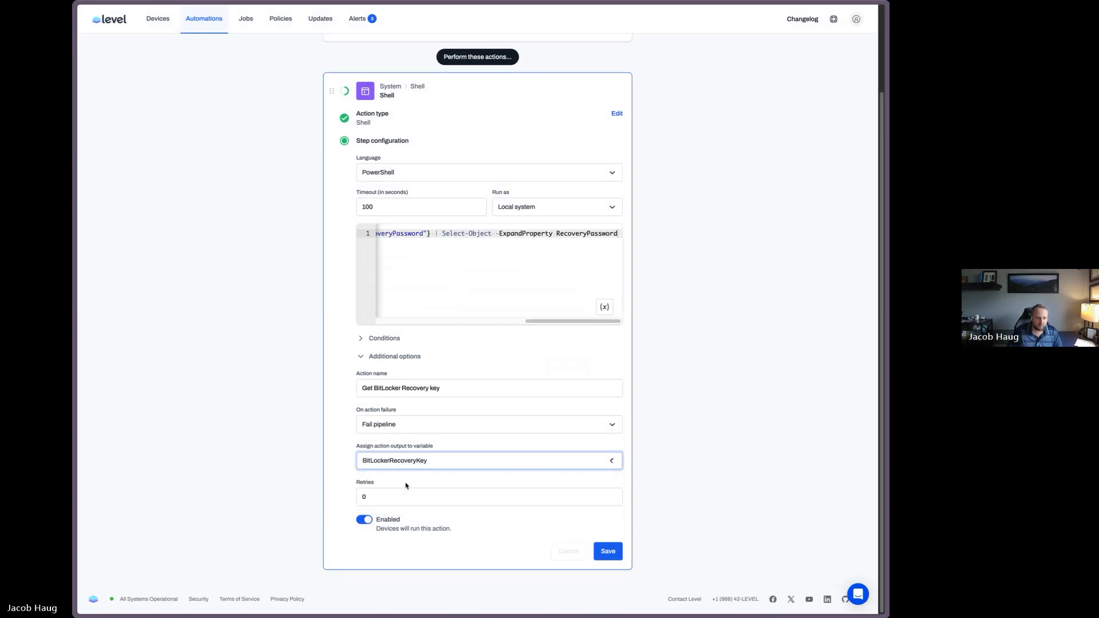
left_click(608, 551)
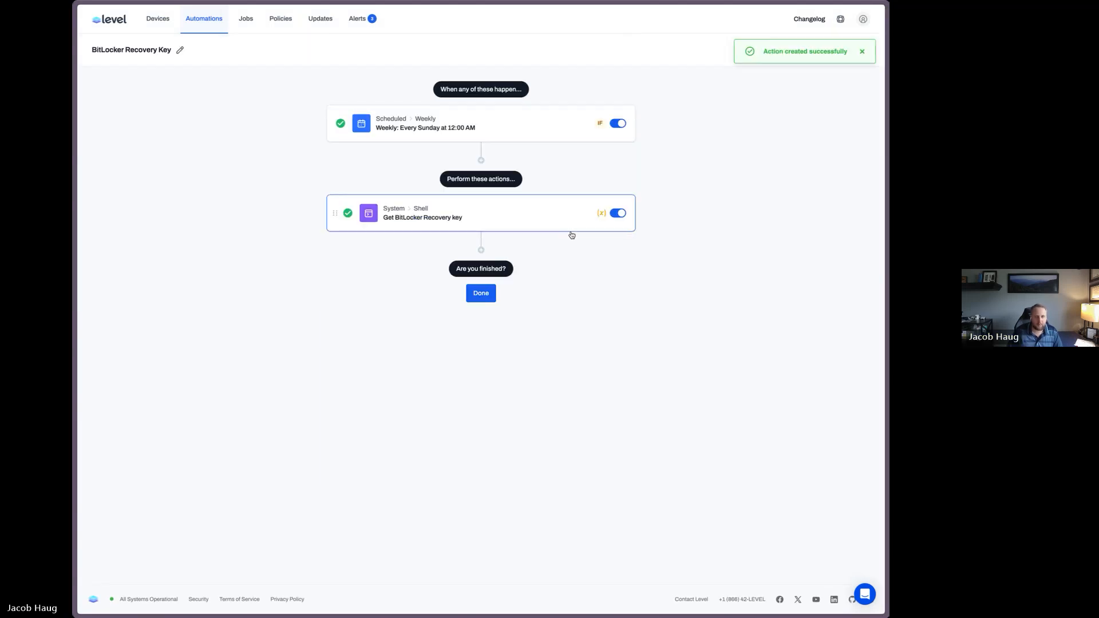
left_click(863, 52)
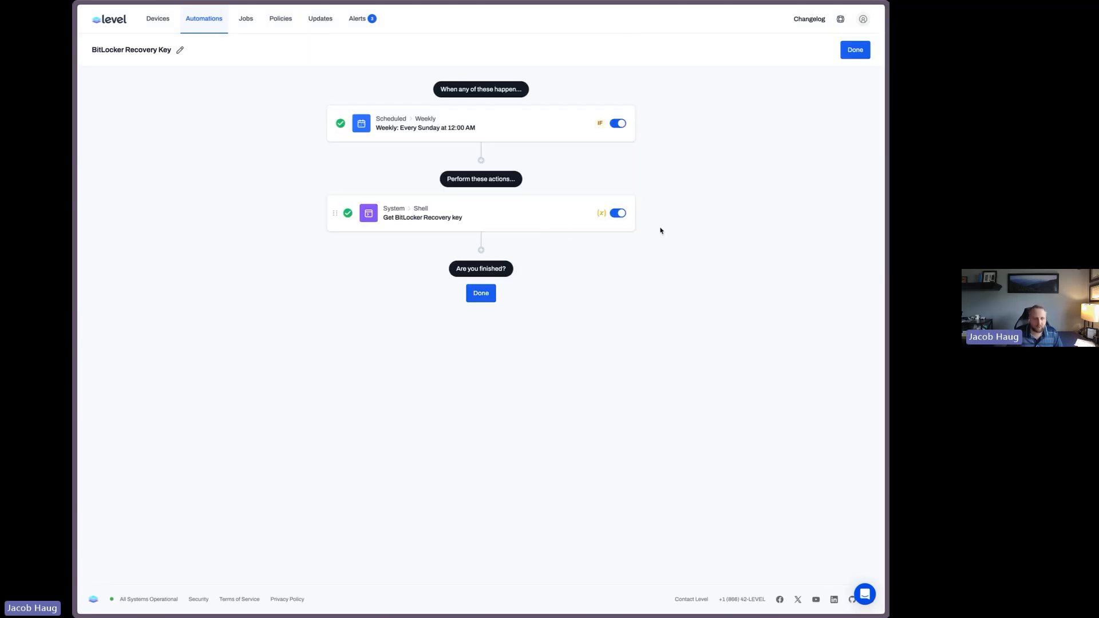
Add a Set custom field action that stores the BitLockerRecoveryKey variable in the BitLocker Recovery Key field, then finish the automation
left_click(481, 251)
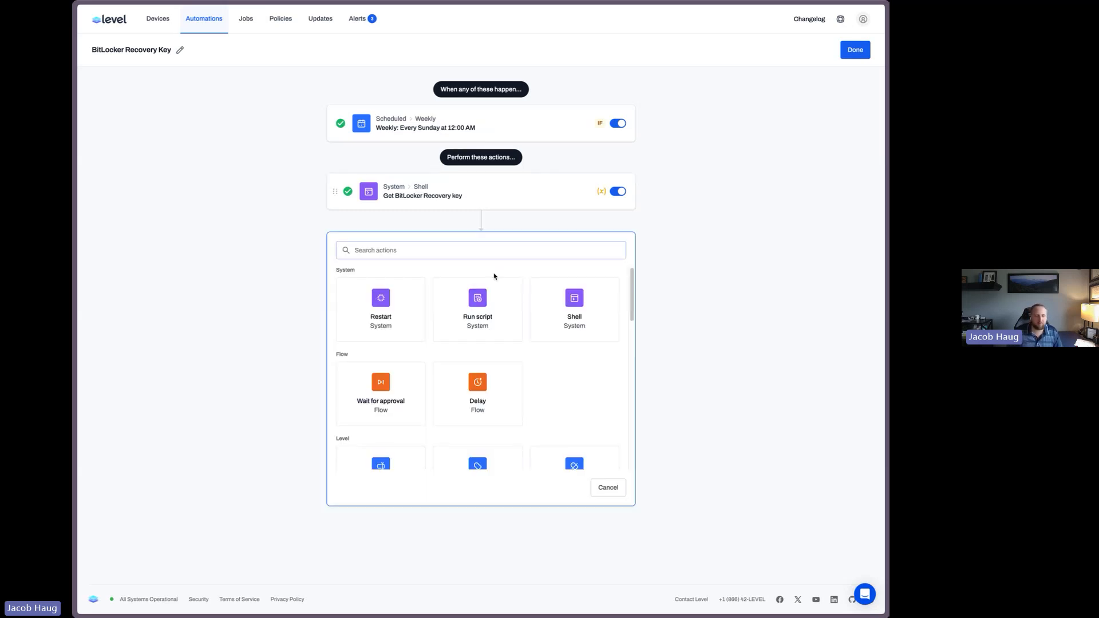
scroll(473, 381, "down", 4)
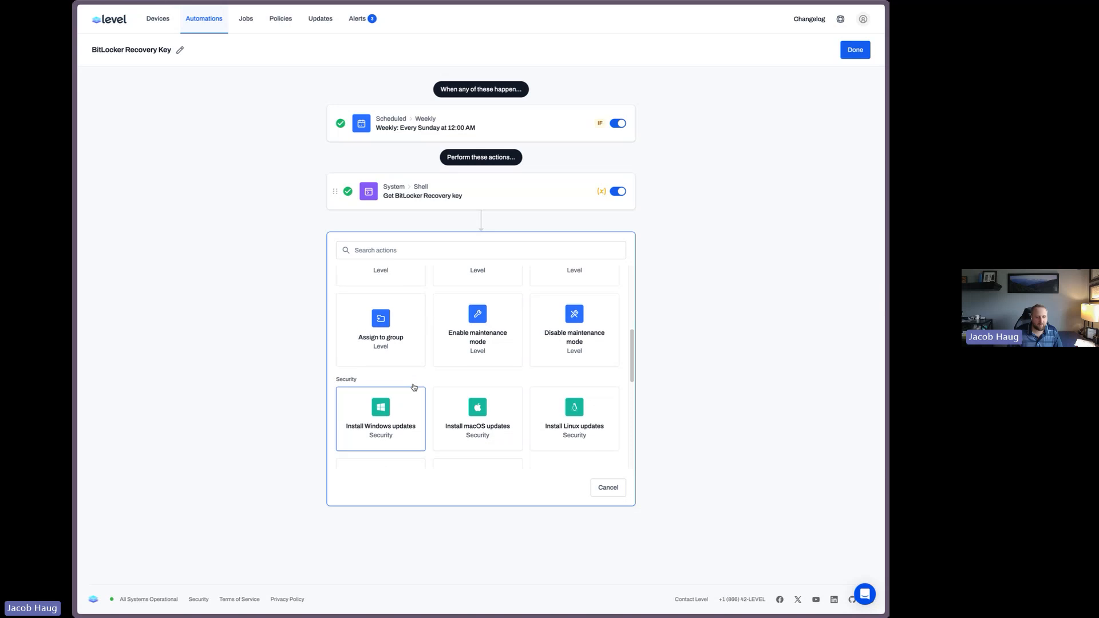
scroll(415, 390, "up", 1)
scroll(394, 301, "up", 1)
left_click(394, 347)
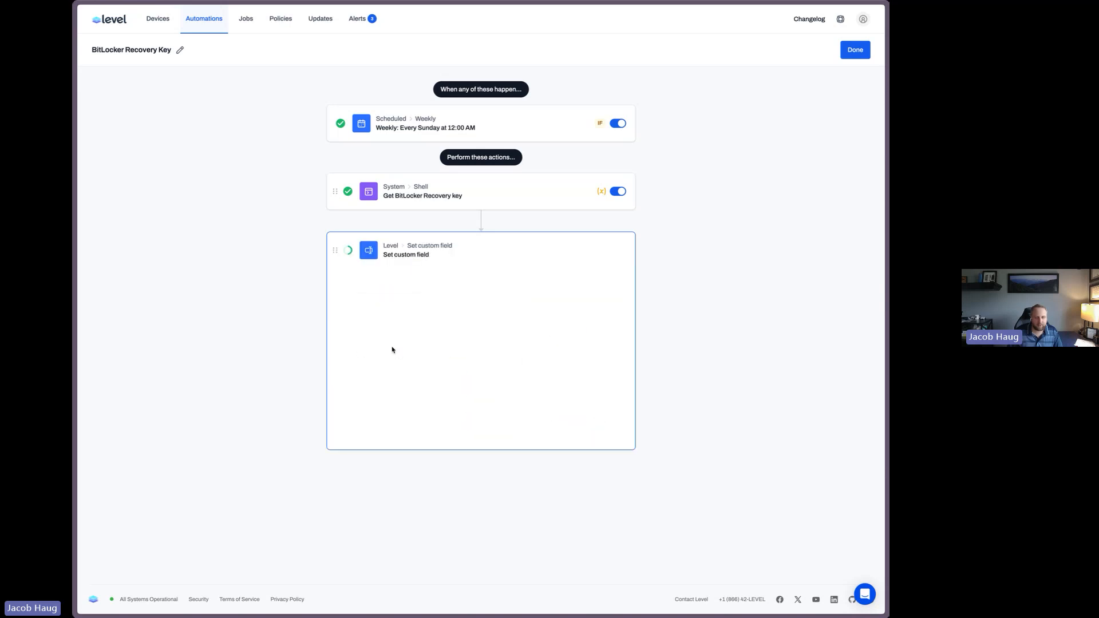
left_click(397, 333)
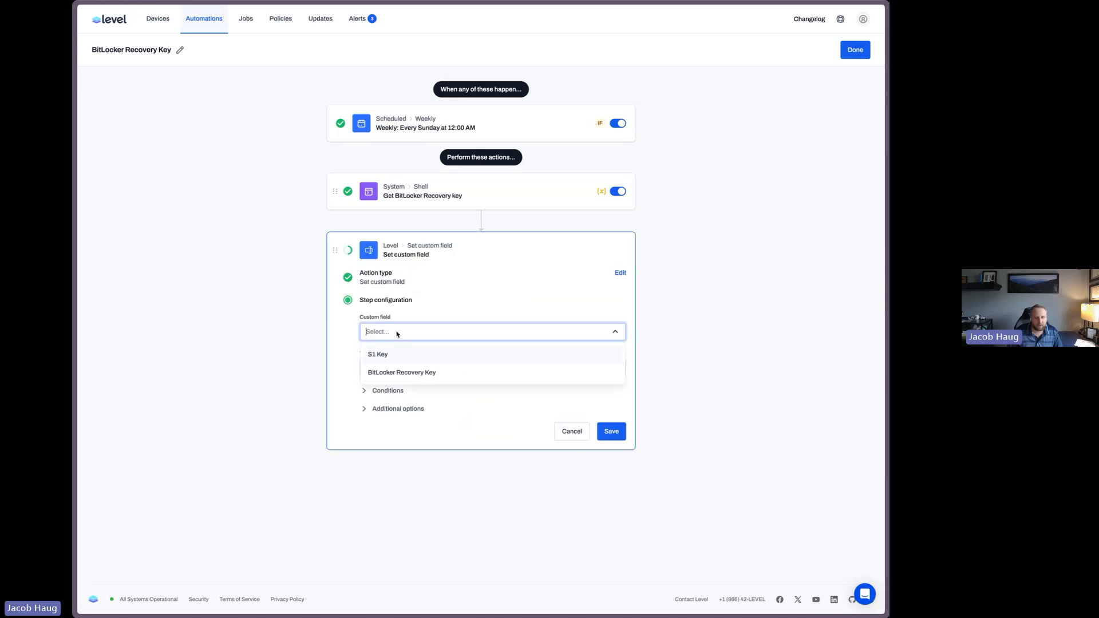
left_click(415, 373)
left_click(407, 367)
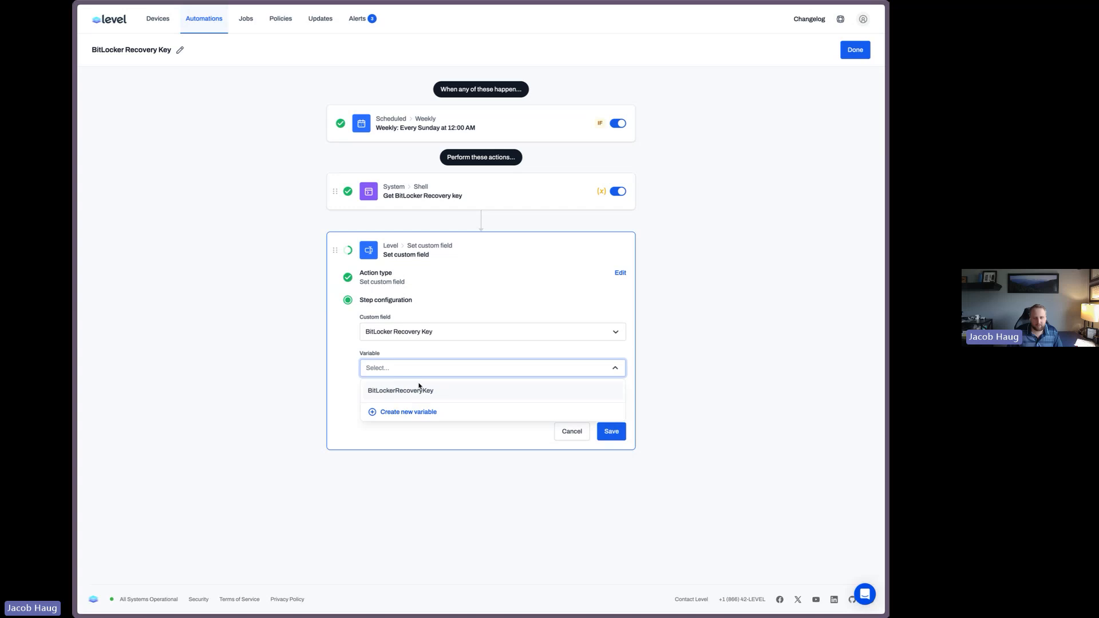
left_click(422, 389)
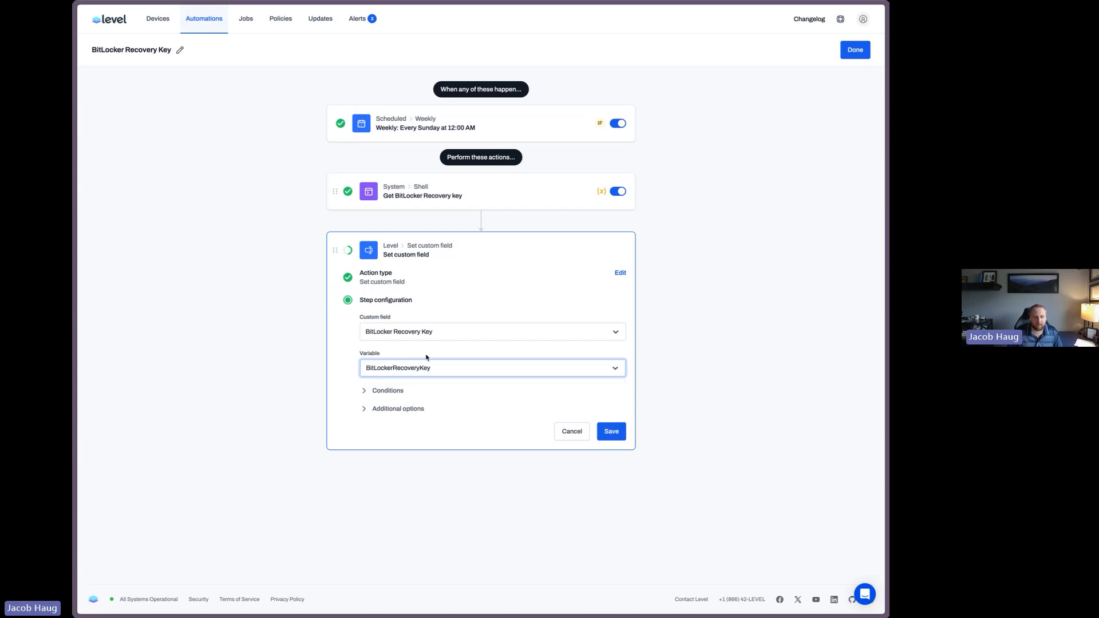
left_click(611, 431)
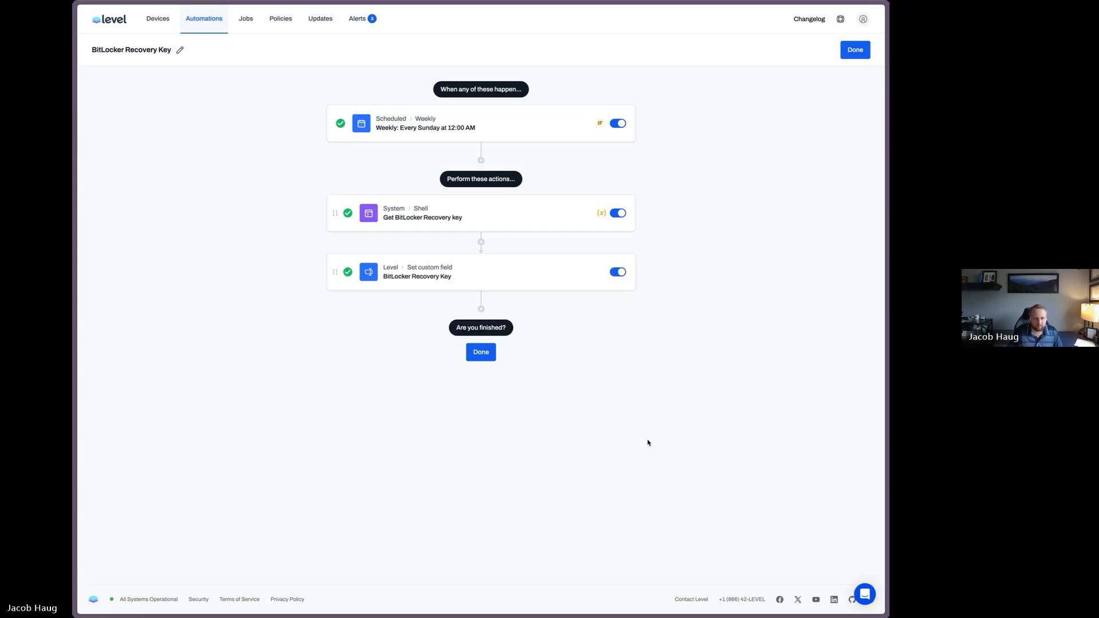
left_click(487, 352)
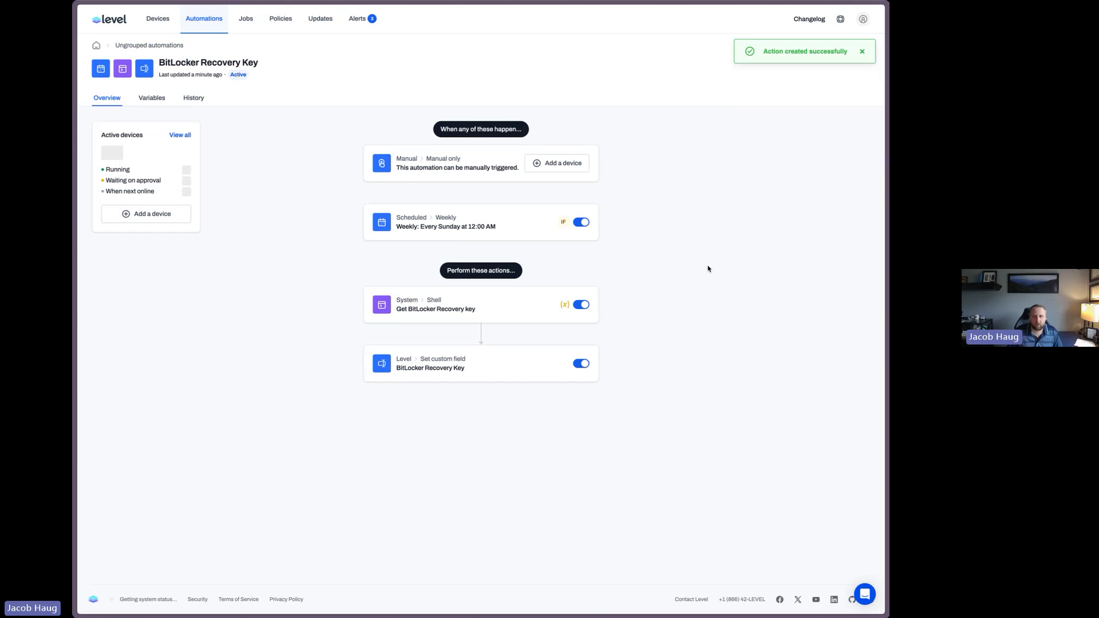
left_click(863, 53)
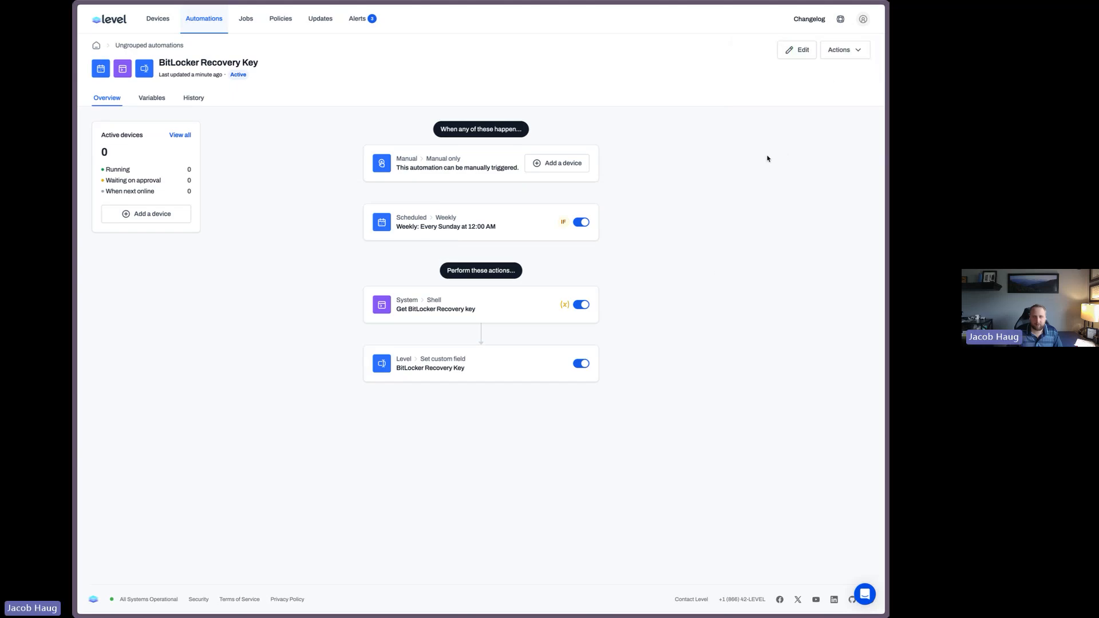
Manually run the automation on the Bitlocker device found by searching bitlock
left_click(558, 163)
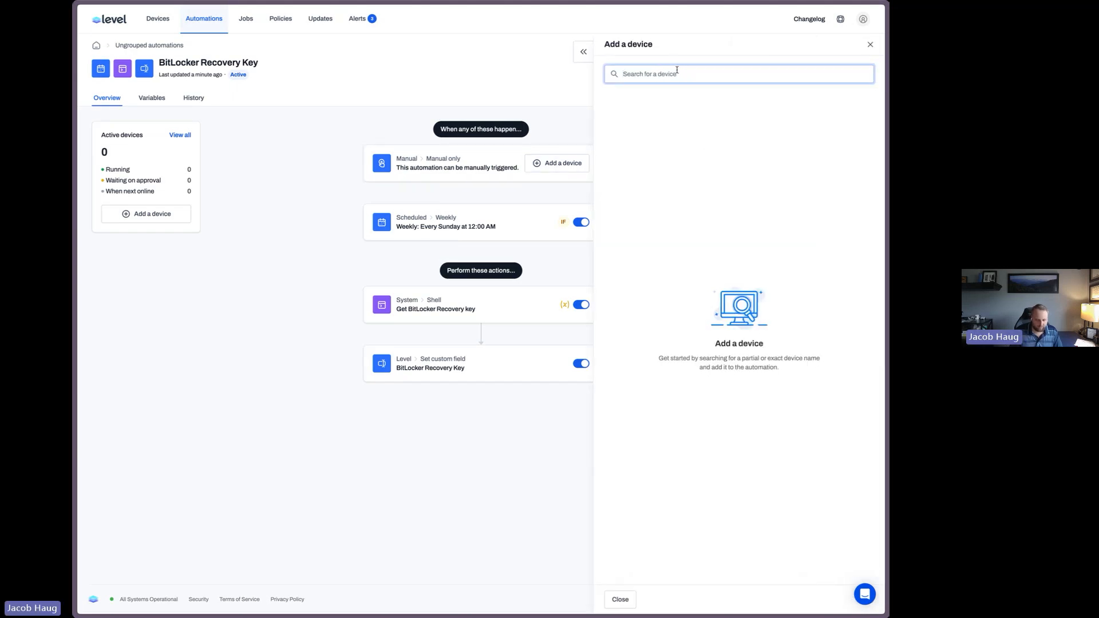
type("bitlock")
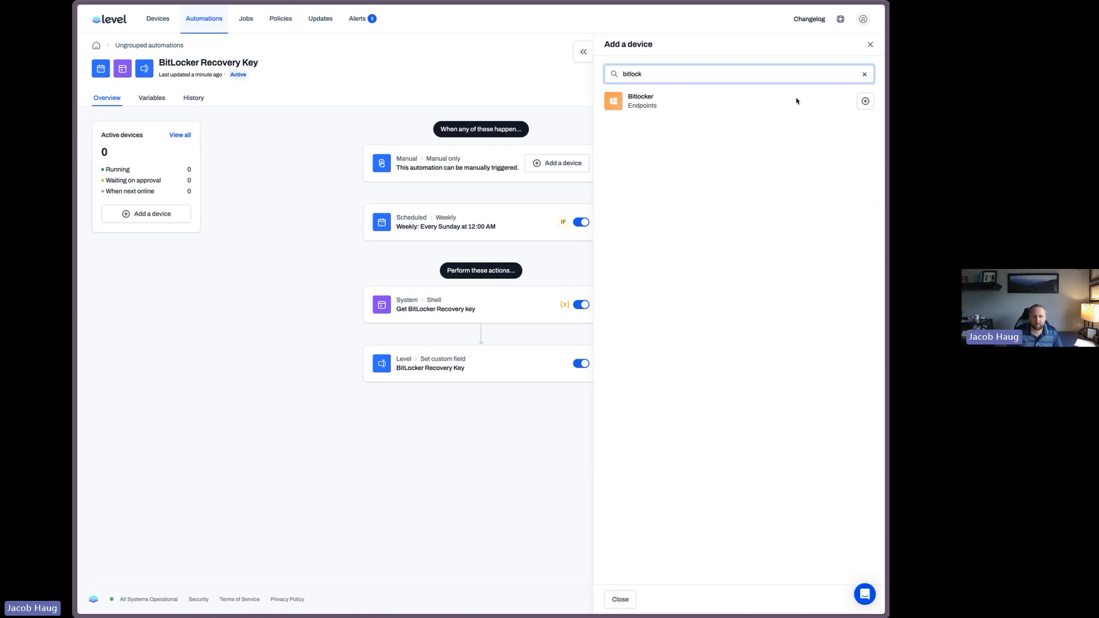
left_click(865, 102)
left_click(870, 45)
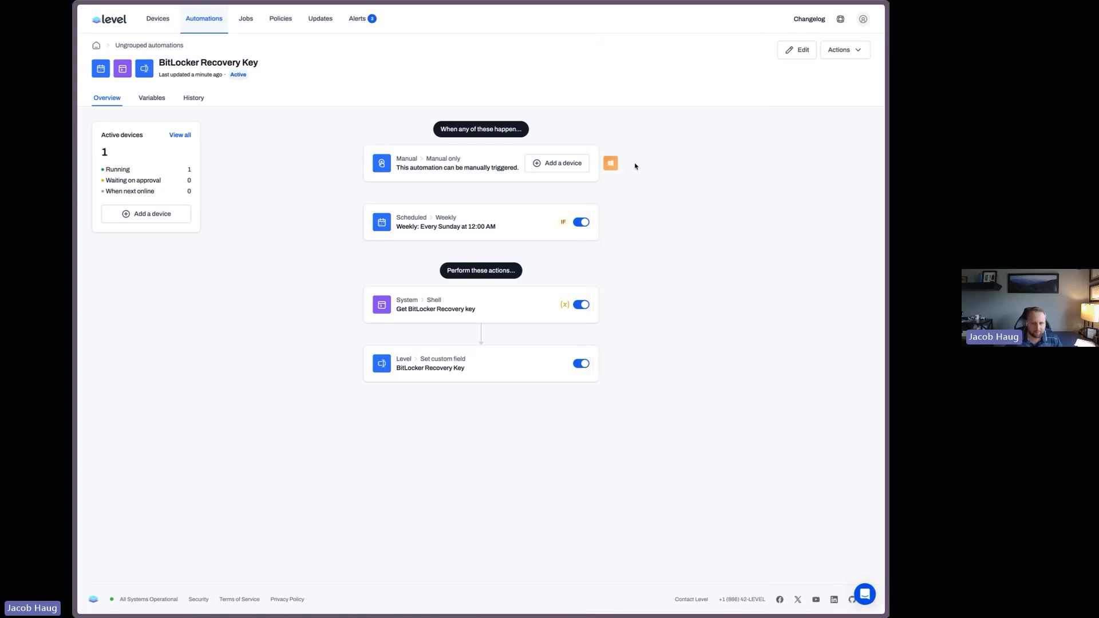
Review the Bitlocker device's run details and the output of both workflow actions
left_click(611, 163)
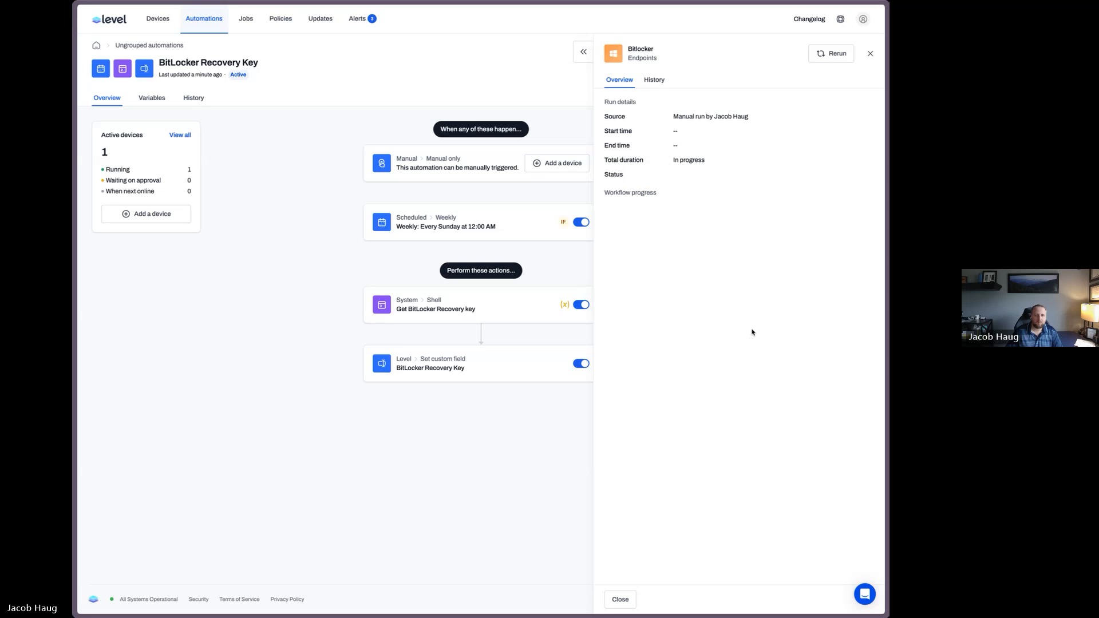
left_click(690, 212)
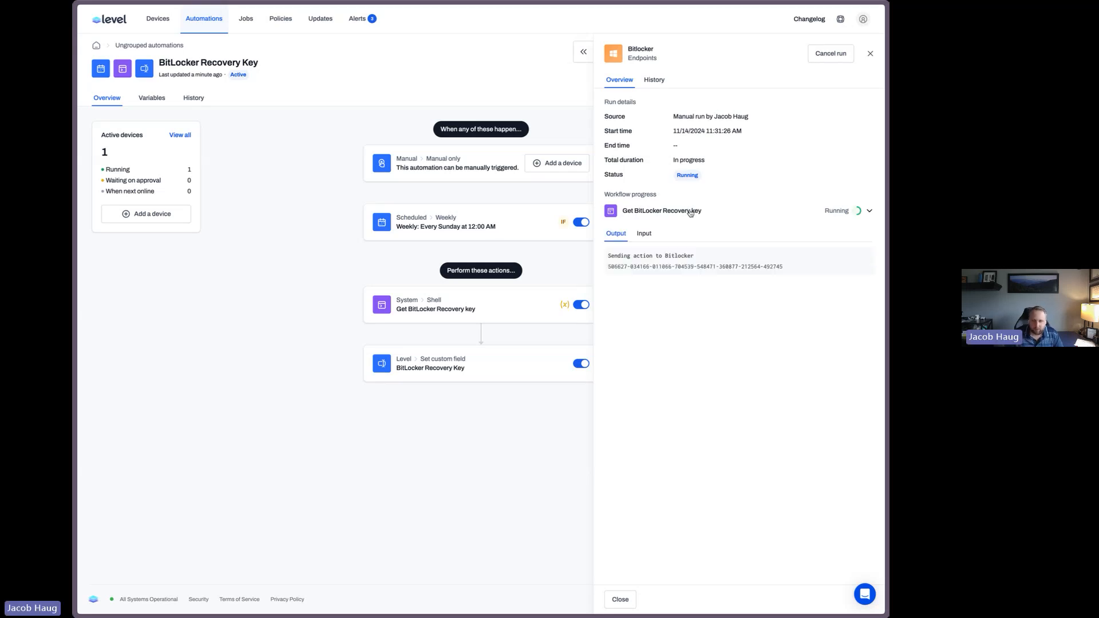
left_click_drag(789, 267, 597, 267)
key("super+c")
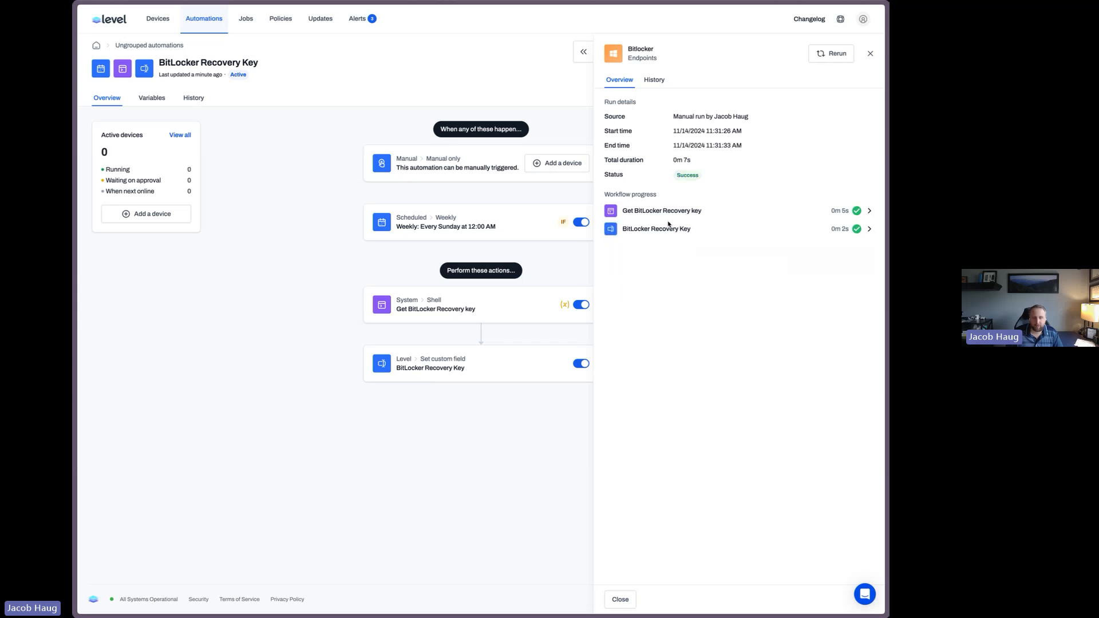
left_click(668, 228)
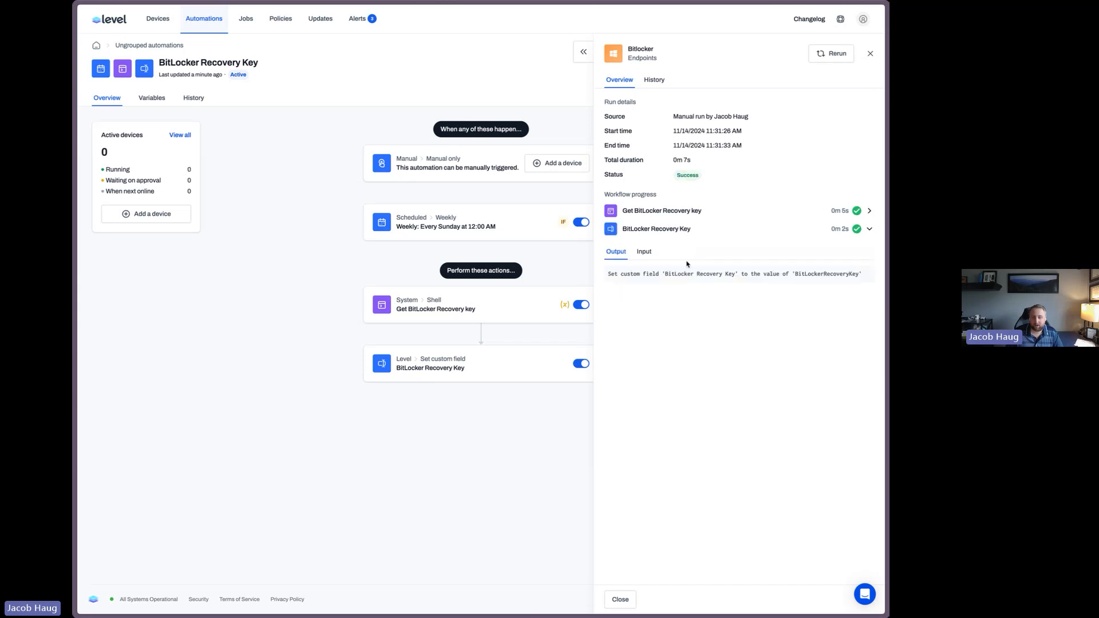
left_click(868, 55)
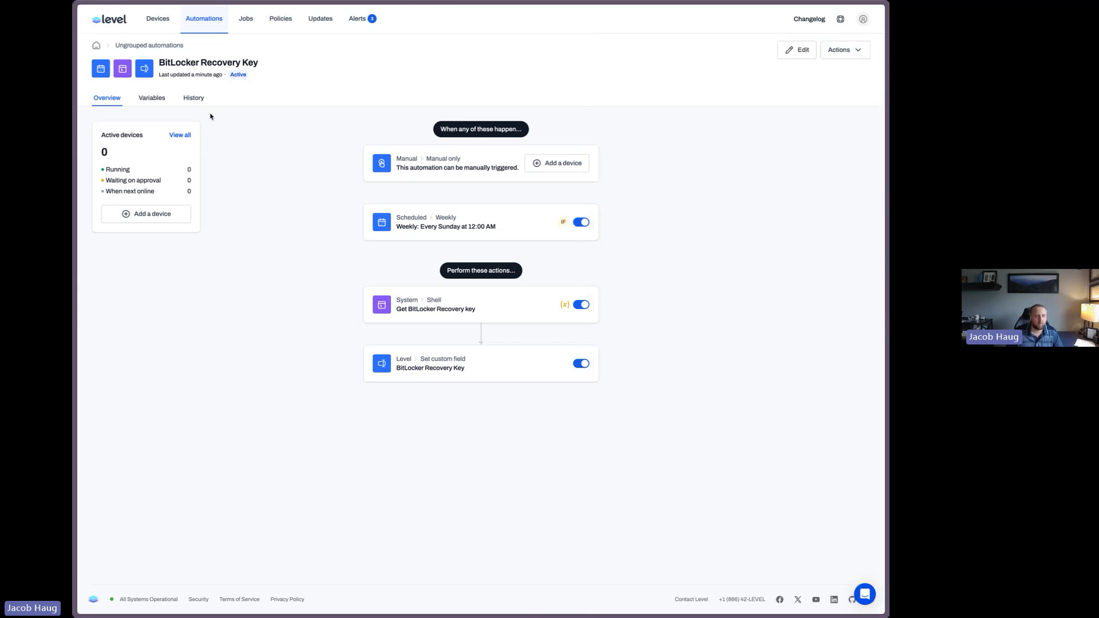
Open the Bitlocker device's custom fields, copy the BitLocker Recovery Key value and paste it into a launcher to check it
left_click(158, 19)
left_click(291, 165)
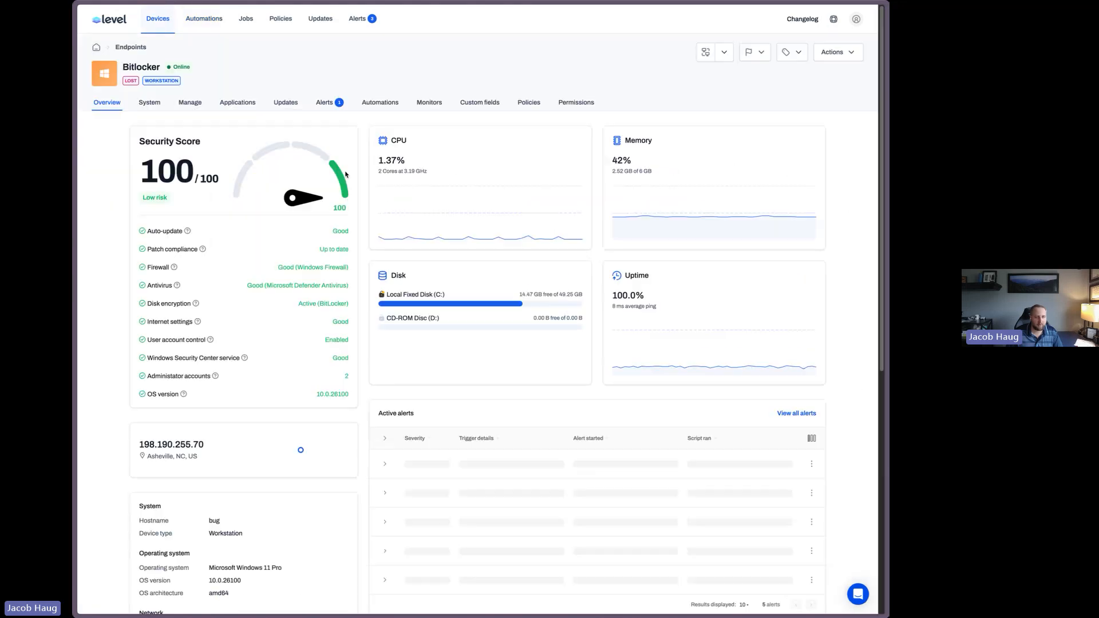
left_click(479, 102)
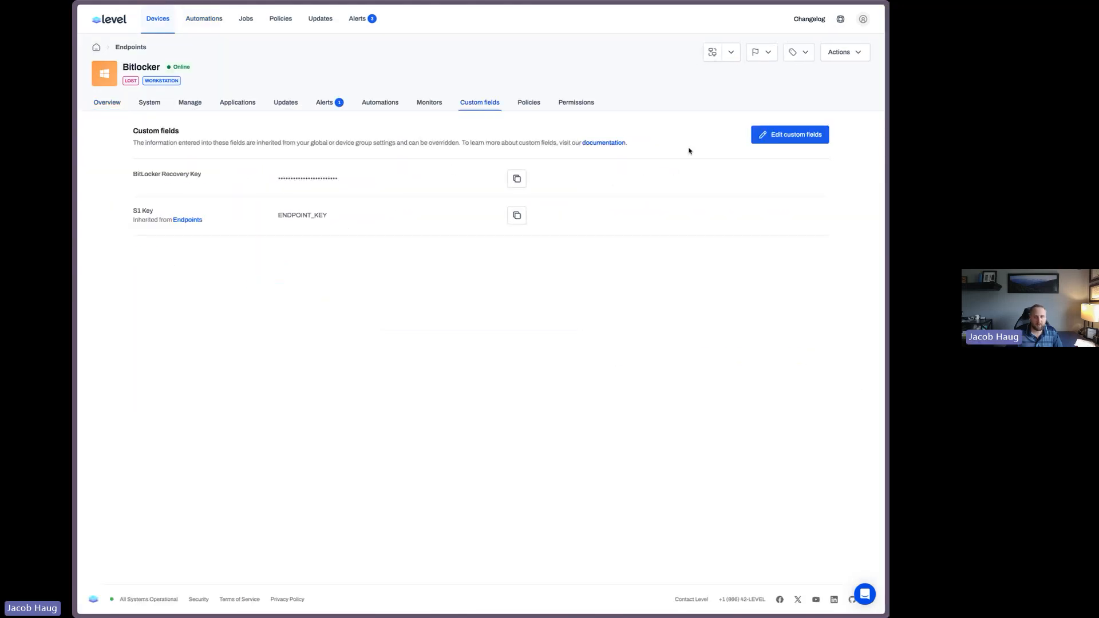
left_click(790, 134)
left_click(447, 178)
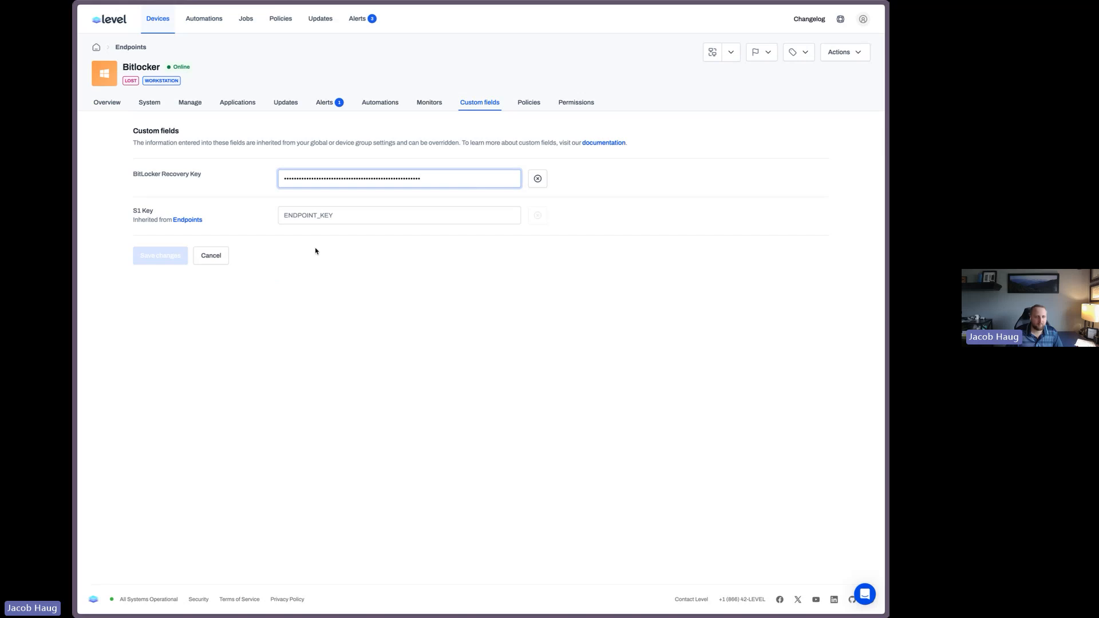
left_click(211, 255)
triple_click(517, 179)
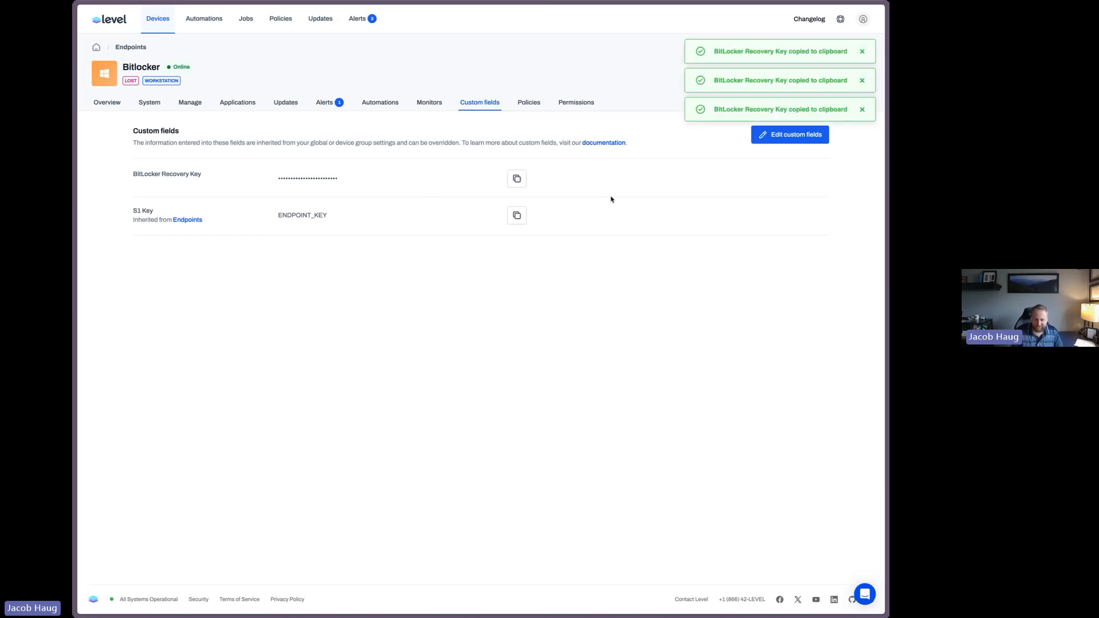
key("super+l")
key("super+v")
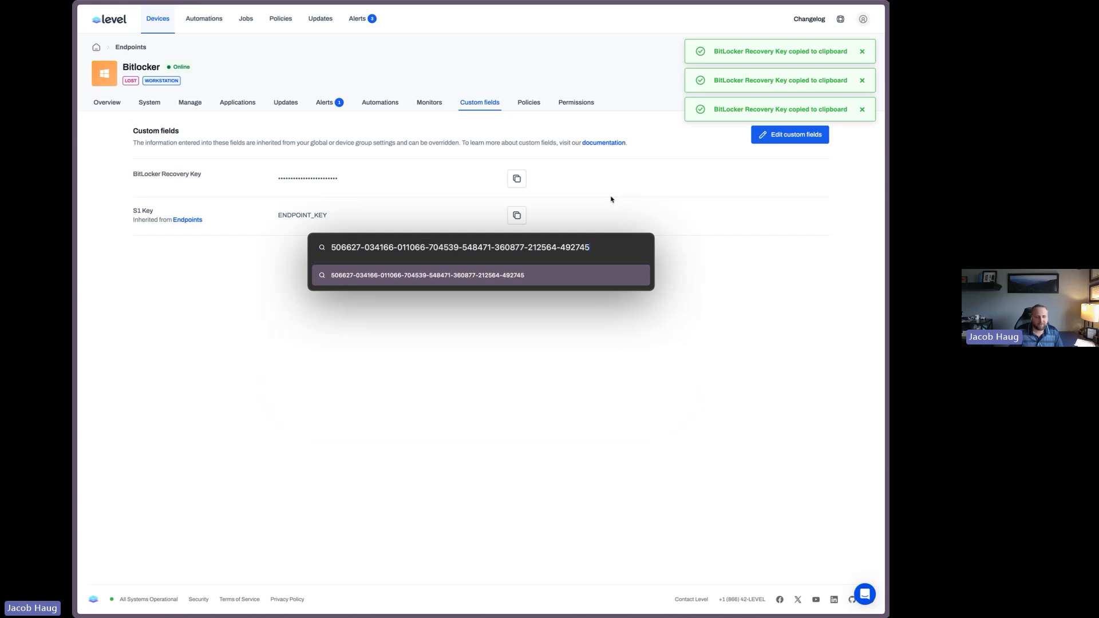
key("Escape")
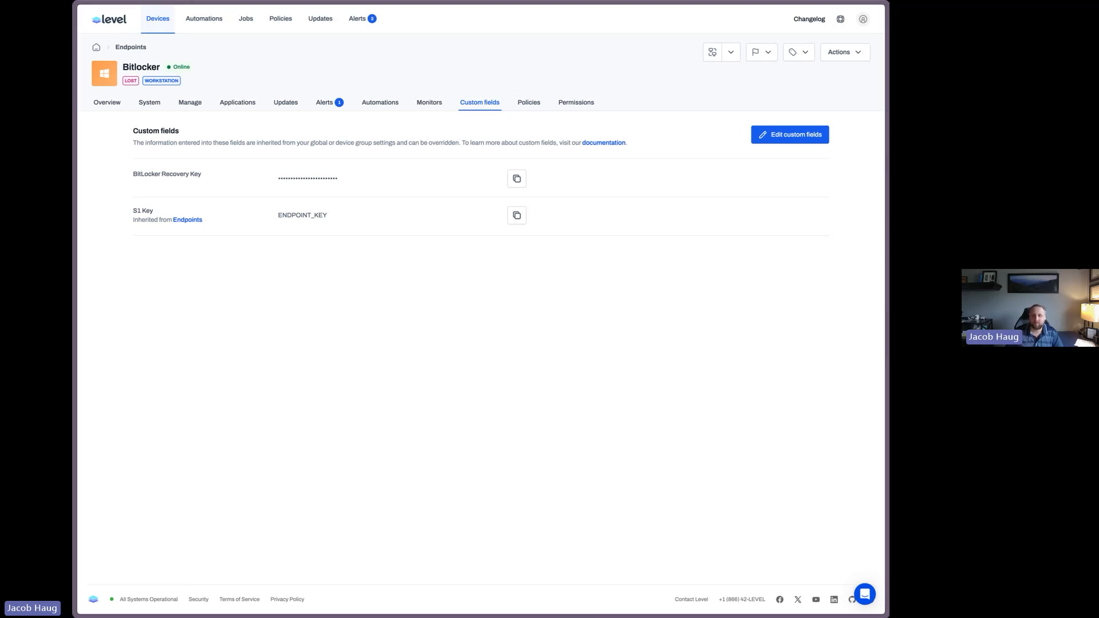
Add a new account-wide custom field named Admins in the administration custom field settings
left_click(210, 30)
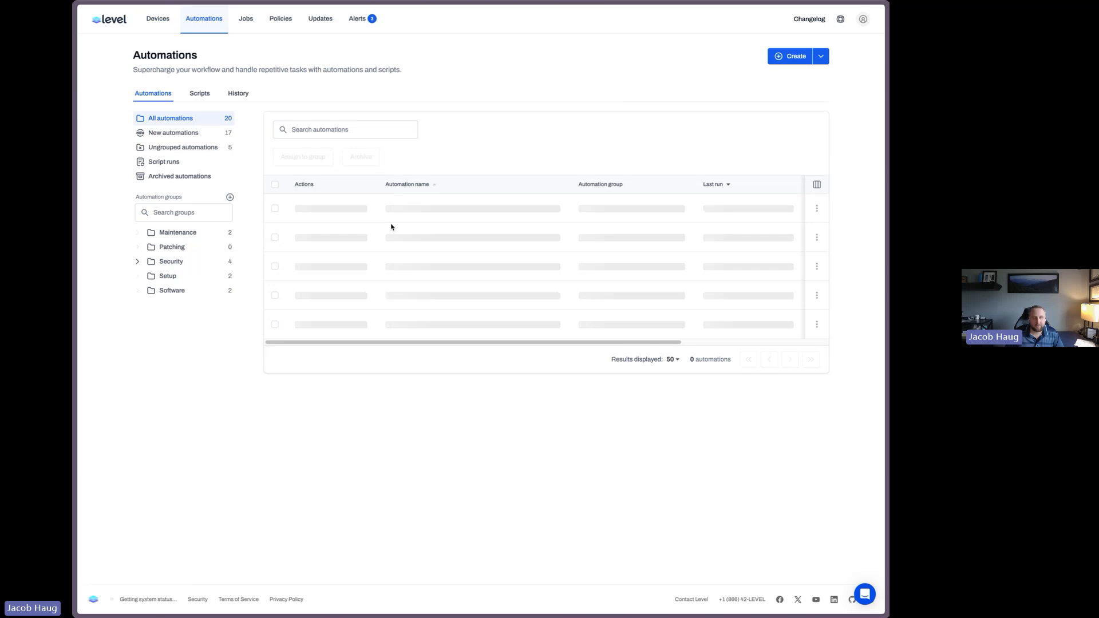
left_click(418, 209)
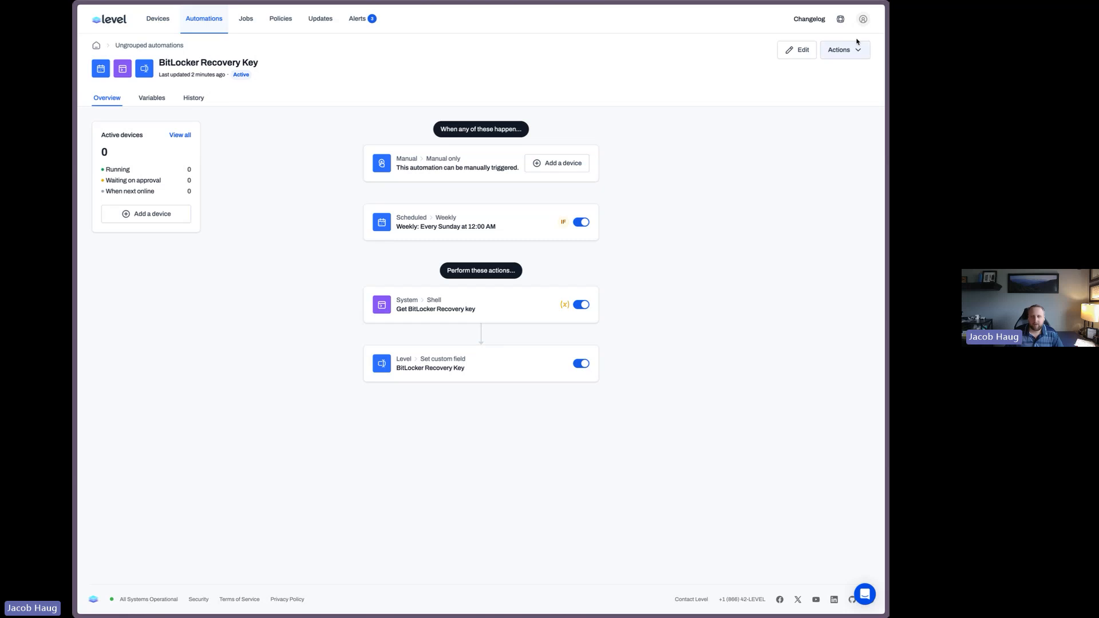
left_click(863, 19)
left_click(793, 219)
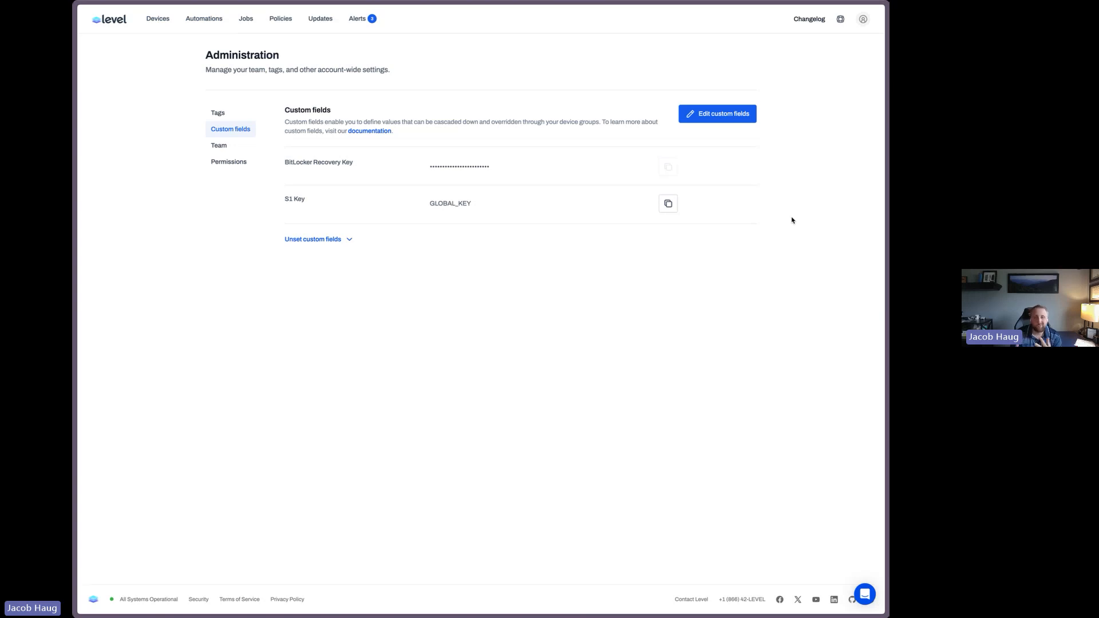
left_click(730, 123)
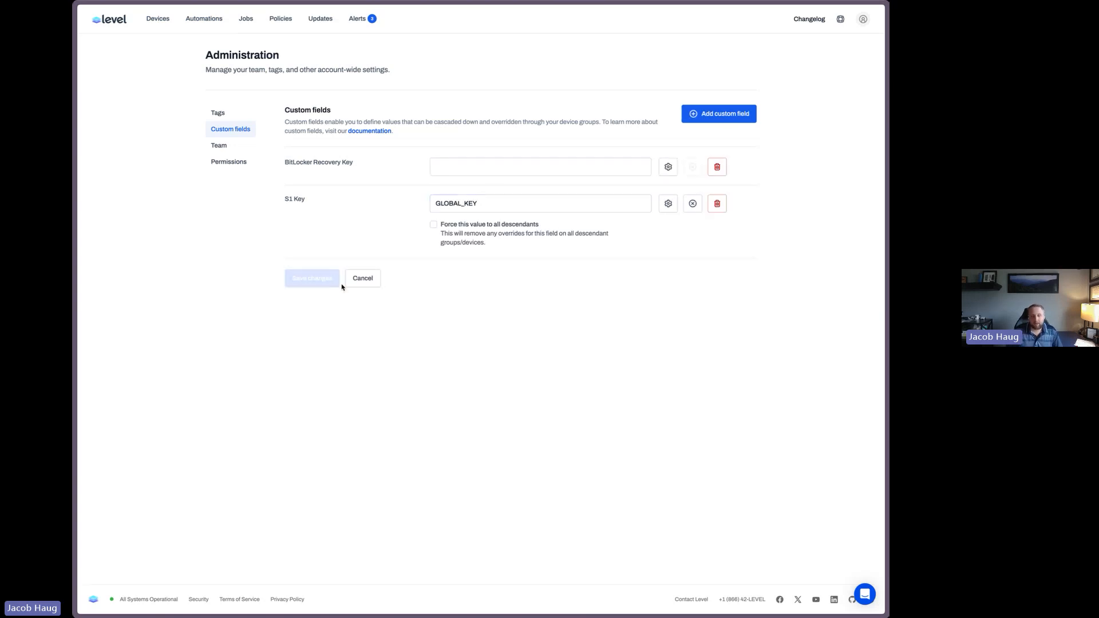
left_click(719, 114)
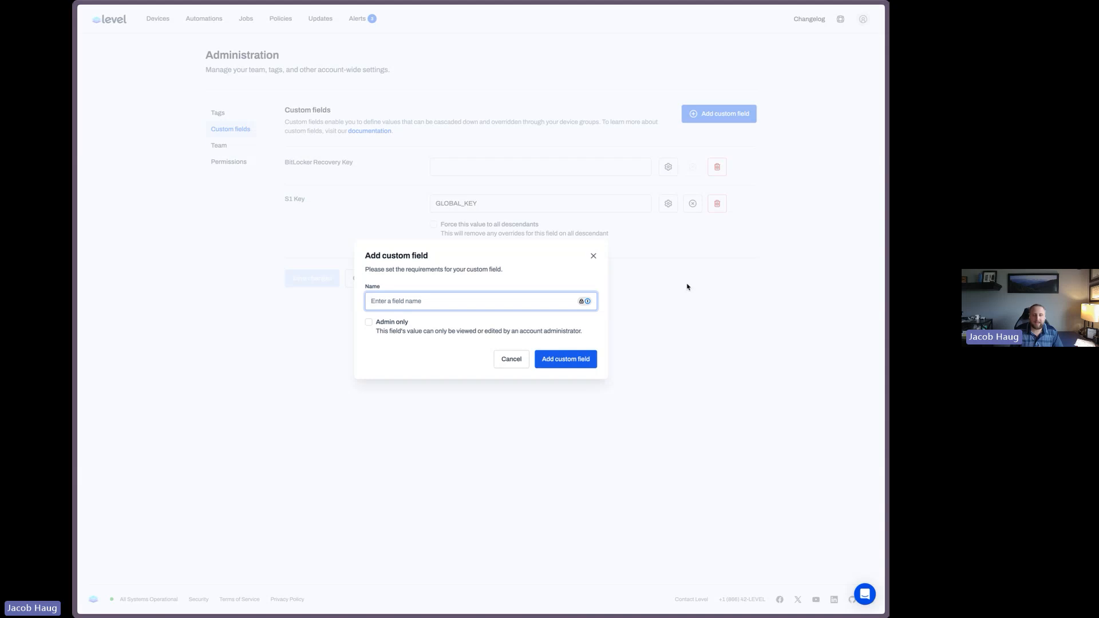
type("Admins")
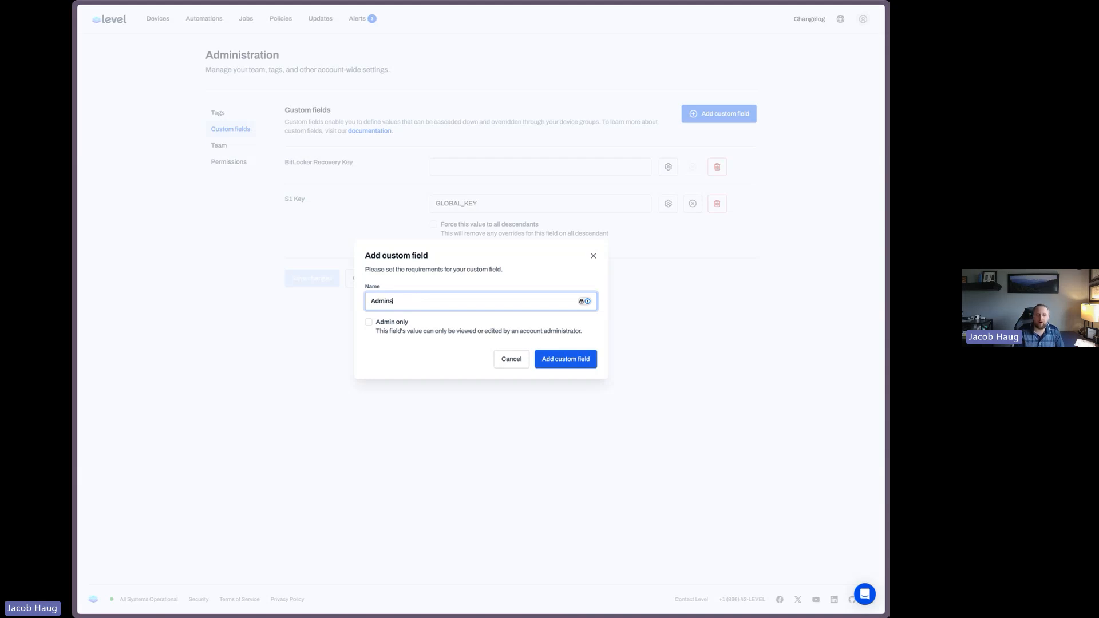
left_click(584, 359)
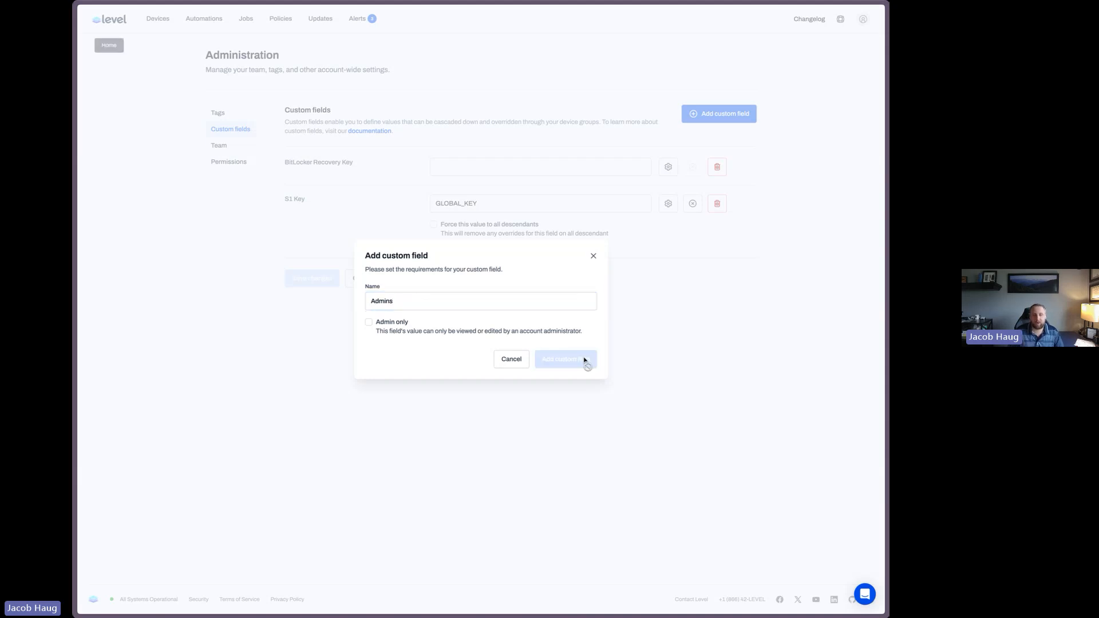
Add another account-wide custom field named Users
left_click(719, 114)
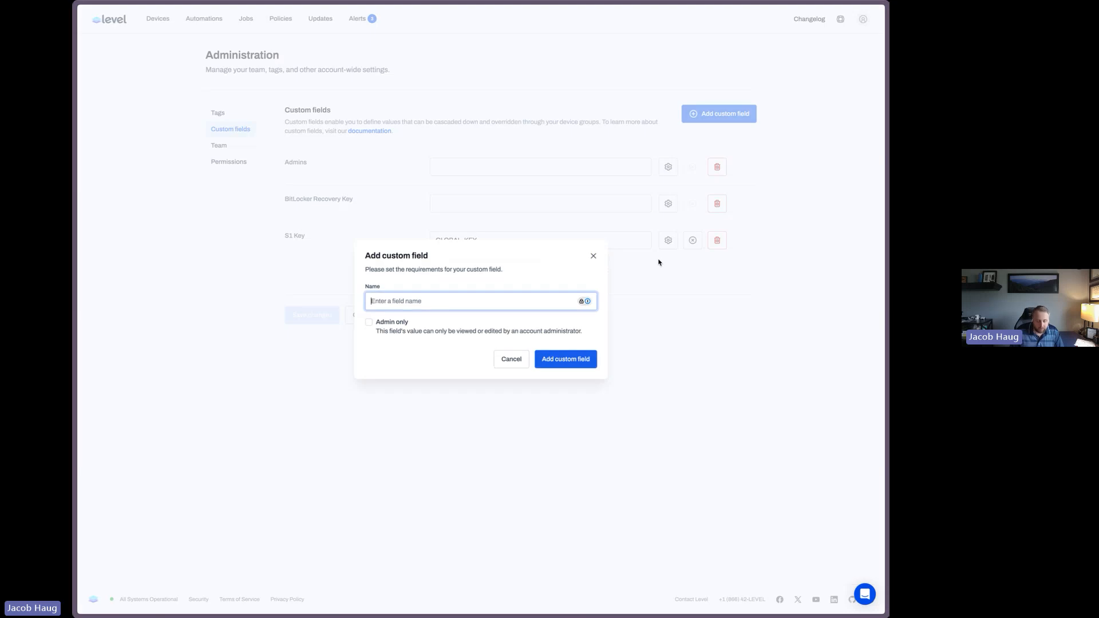
type("Users")
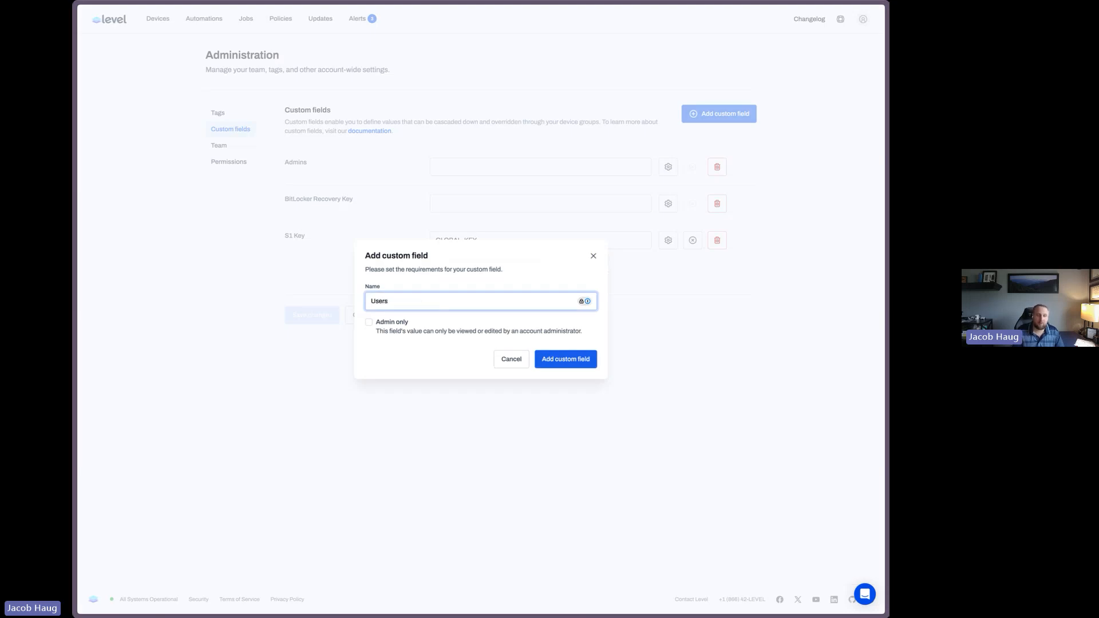
key("Return")
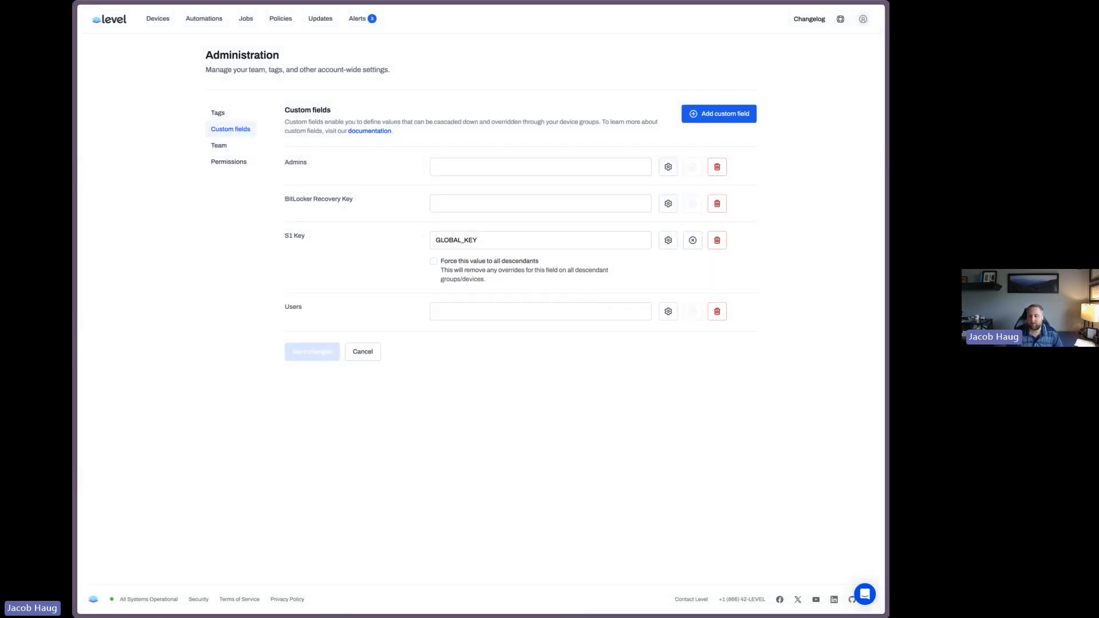
Add a new account-wide custom field named Last Backup
left_click(747, 119)
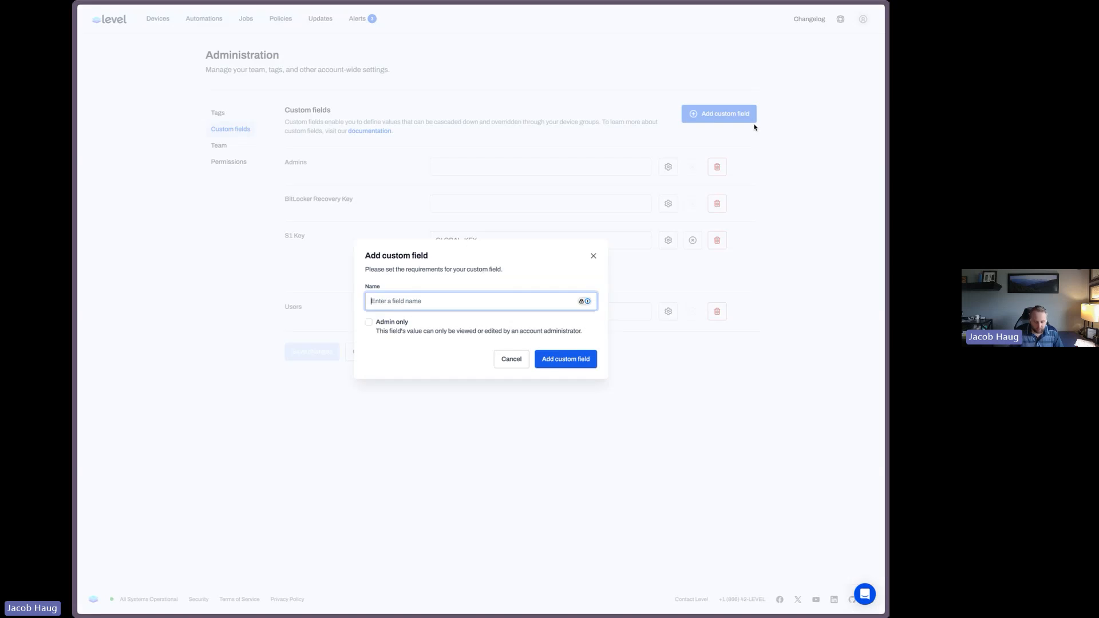
type("Last Backup")
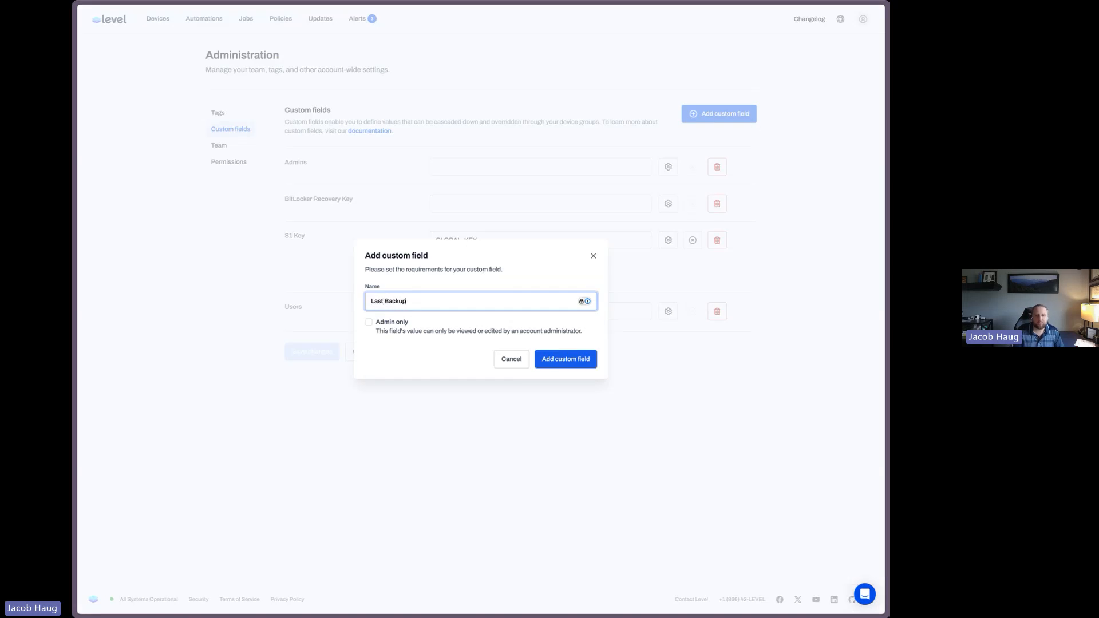
key("Return")
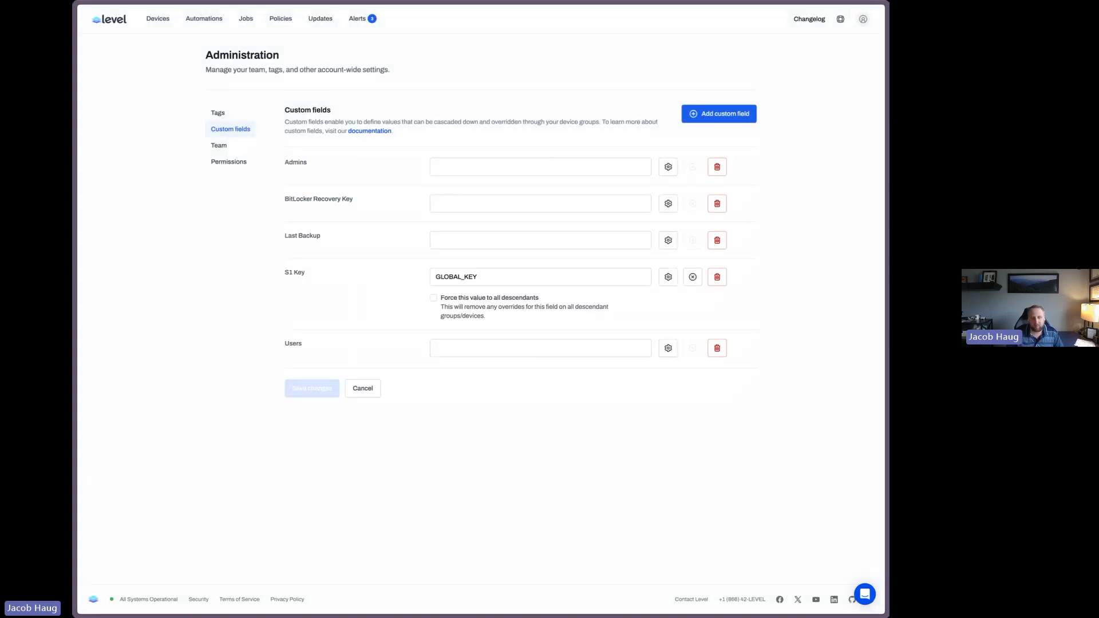
Add an admin-only custom field named AdminPassword
left_click(505, 244)
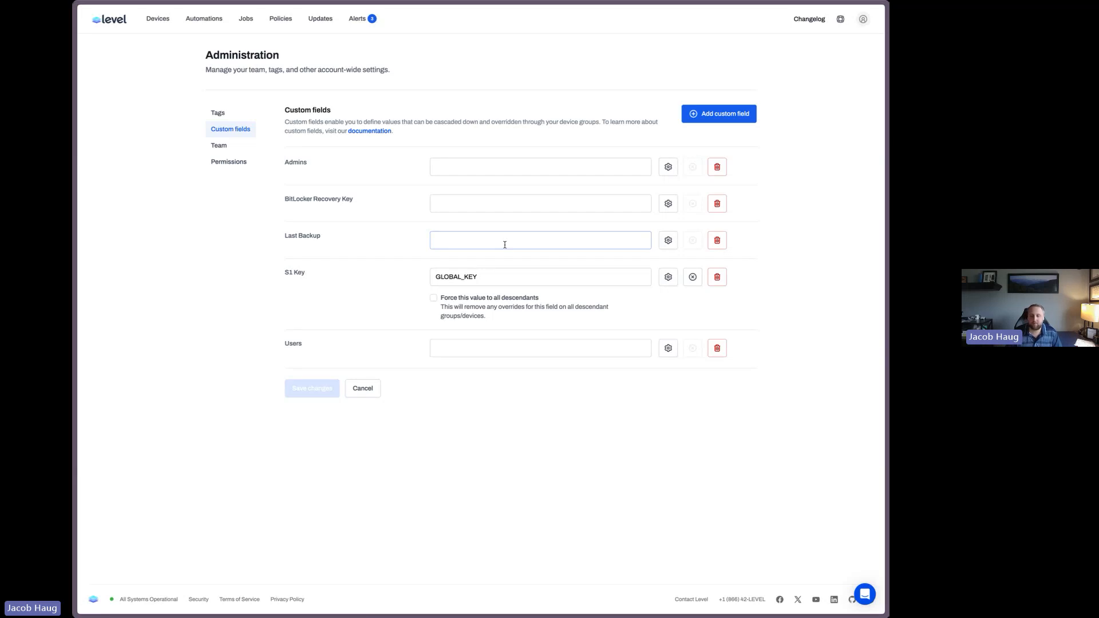
left_click(686, 121)
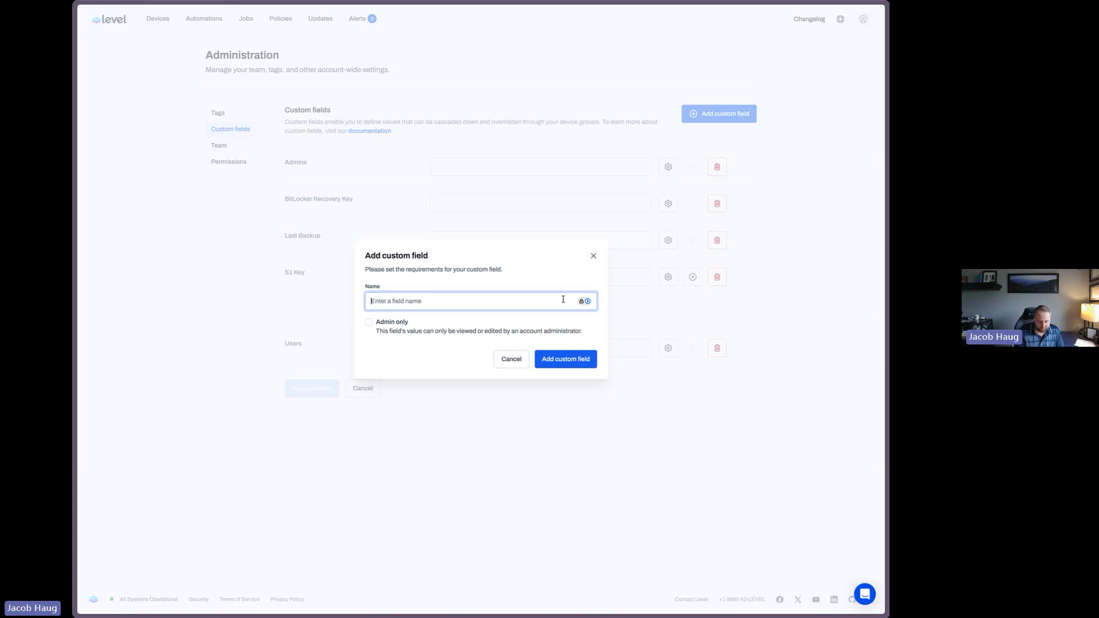
type("AdminPassword")
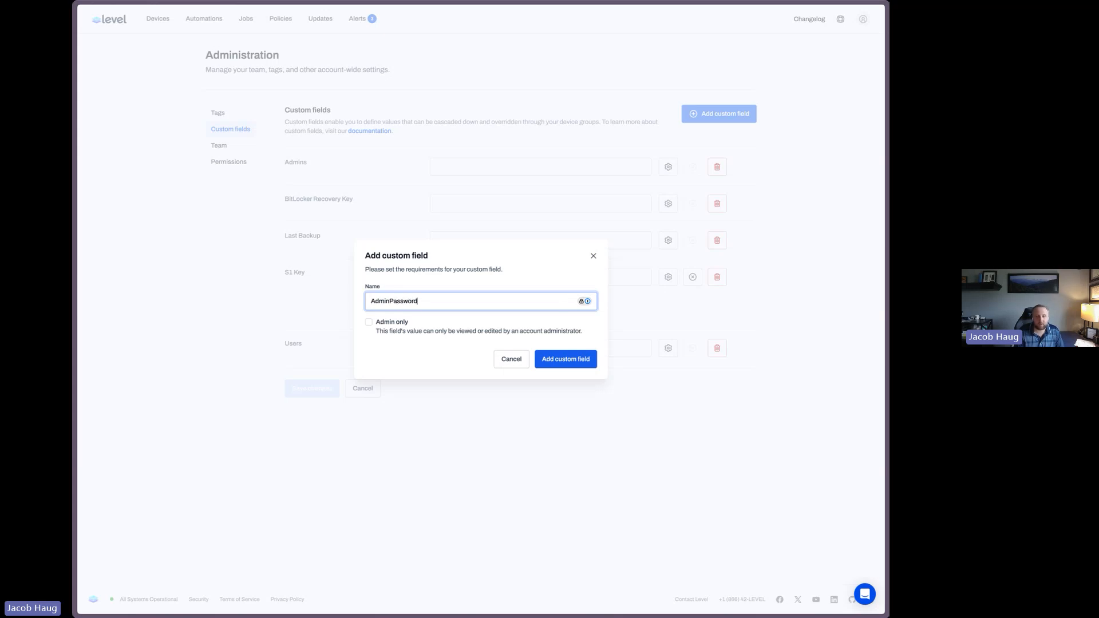
left_click(595, 360)
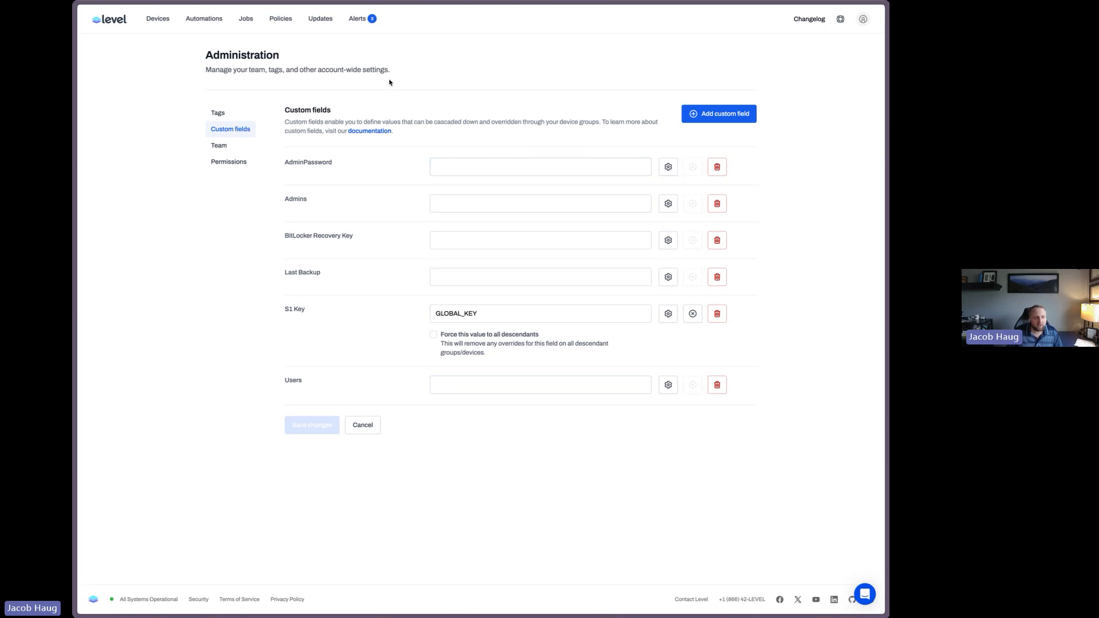
In the Windows Setup automation's Add Admin User action, replace the hardcoded password with the AdminPassword custom field, save, and finish editing
left_click(204, 19)
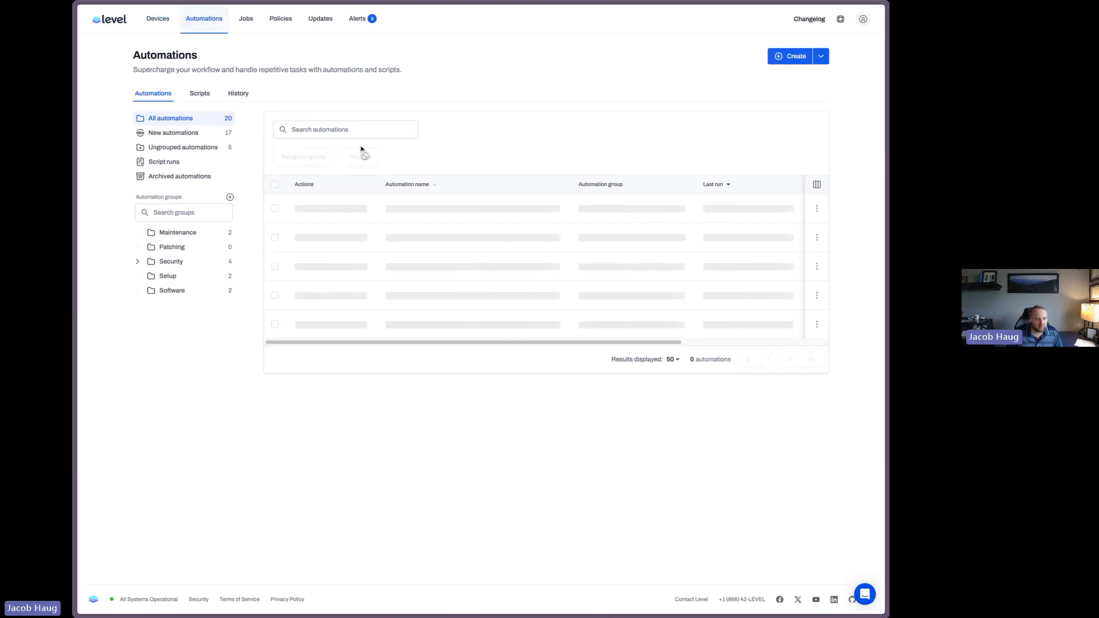
left_click(167, 276)
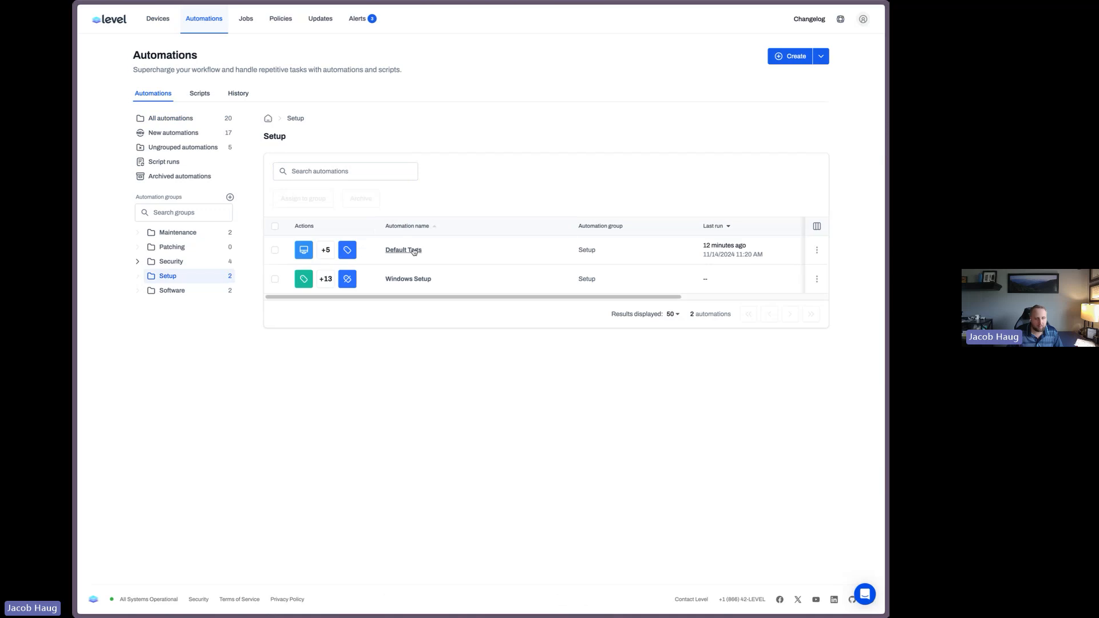
left_click(409, 278)
left_click(787, 50)
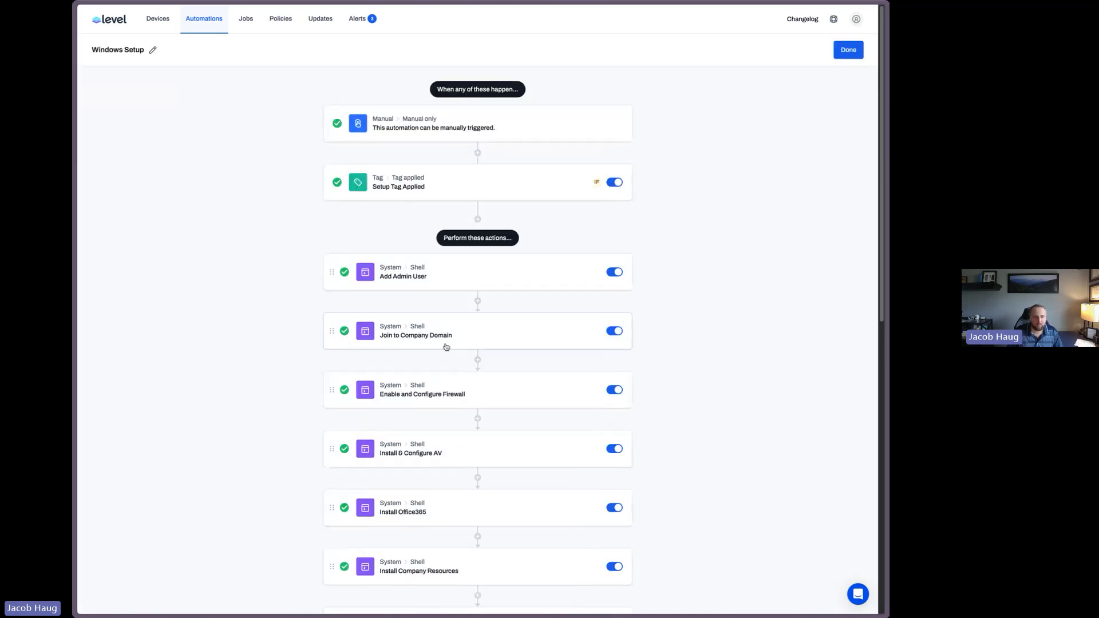
left_click(414, 280)
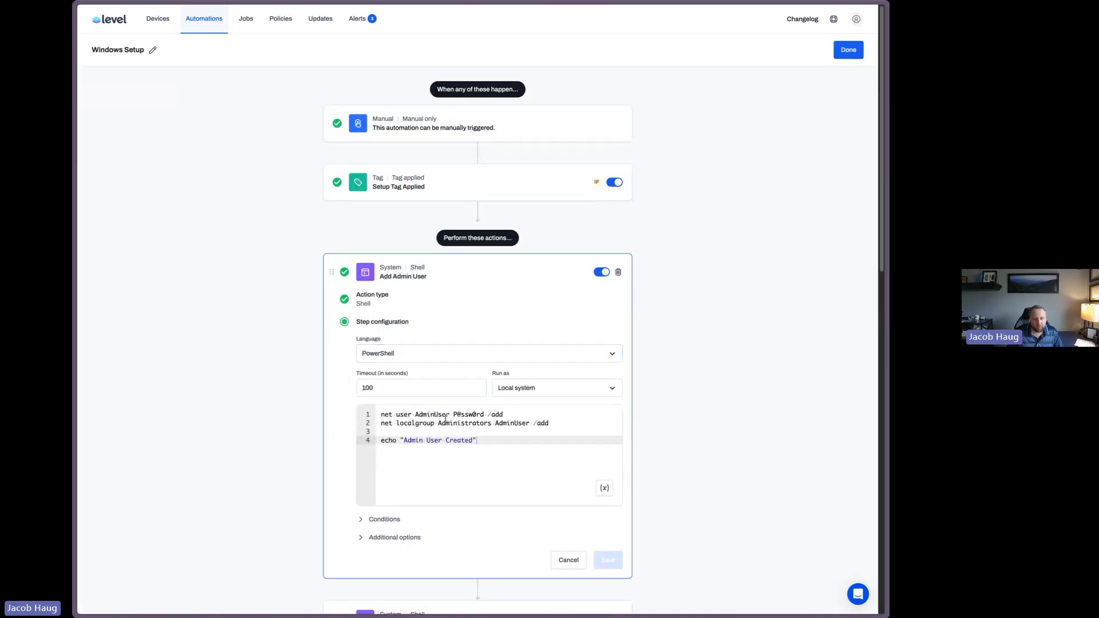
left_click_drag(453, 415, 484, 415)
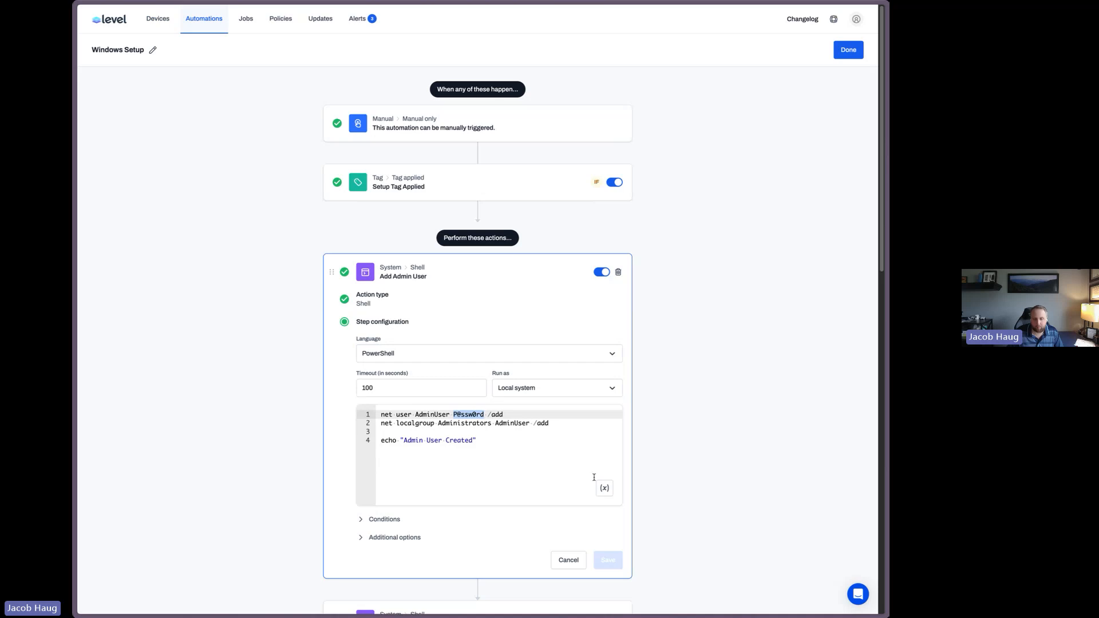
left_click(608, 496)
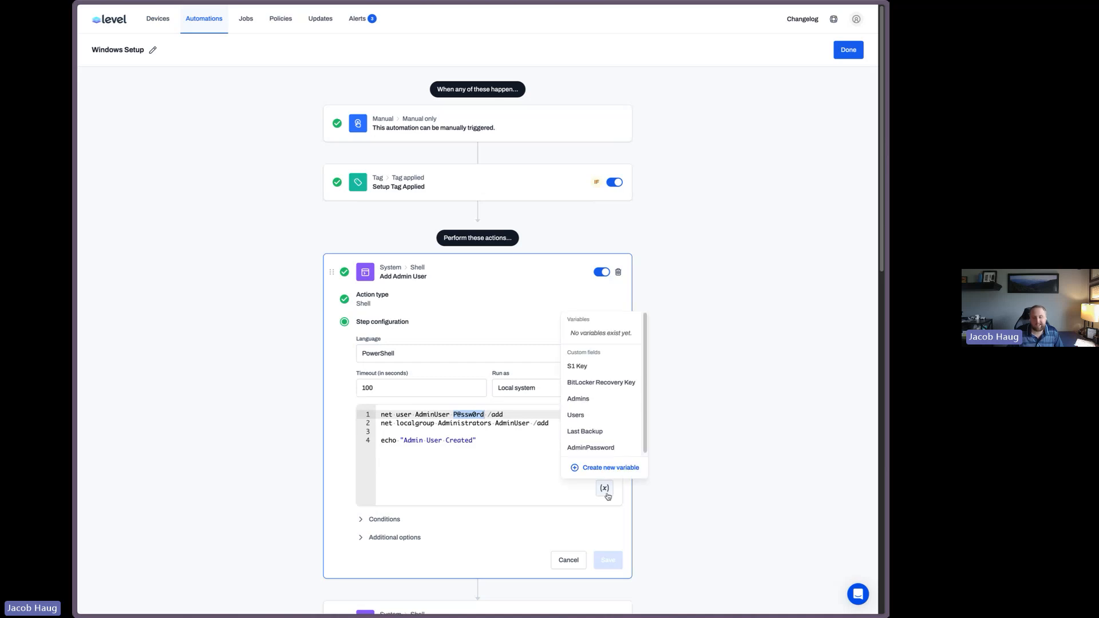
left_click(593, 448)
left_click(520, 421)
left_click_drag(468, 415, 492, 415)
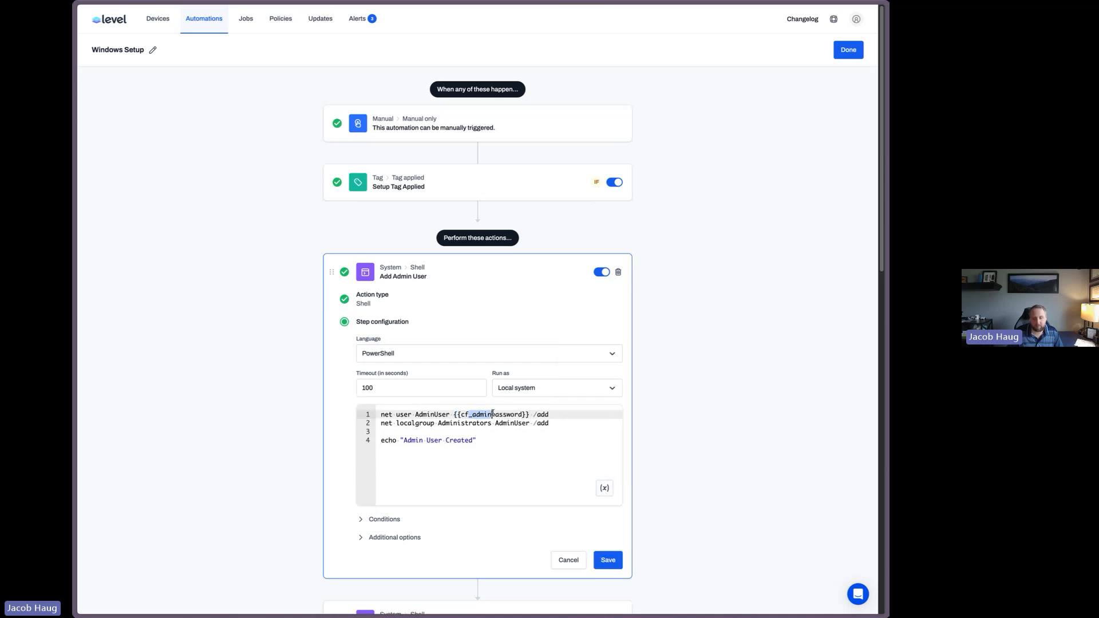
left_click(612, 561)
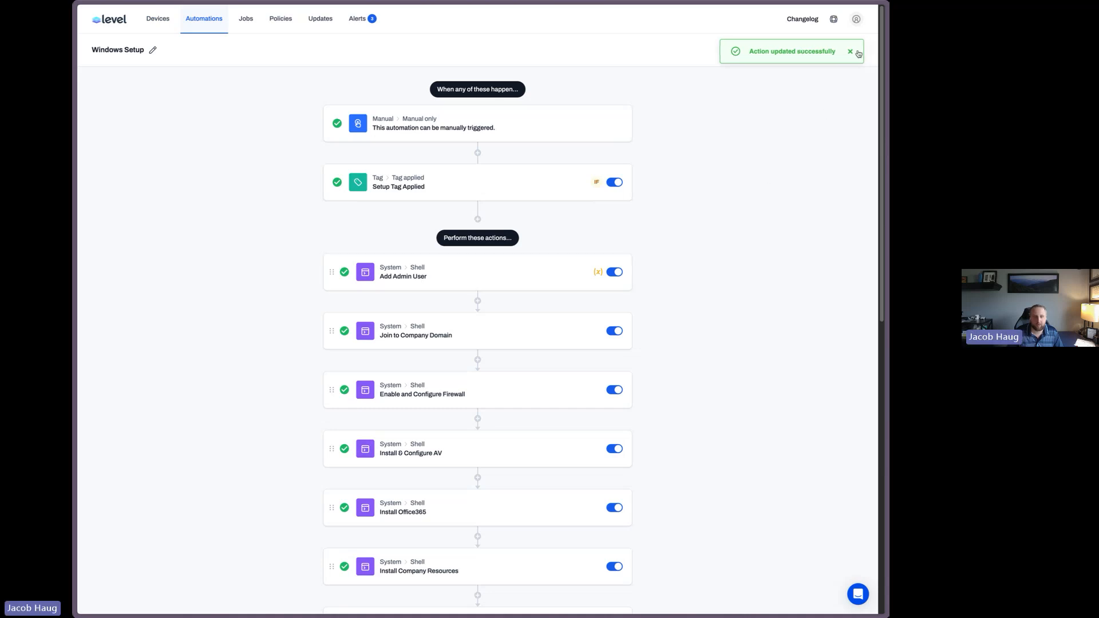
left_click(855, 50)
left_click(849, 50)
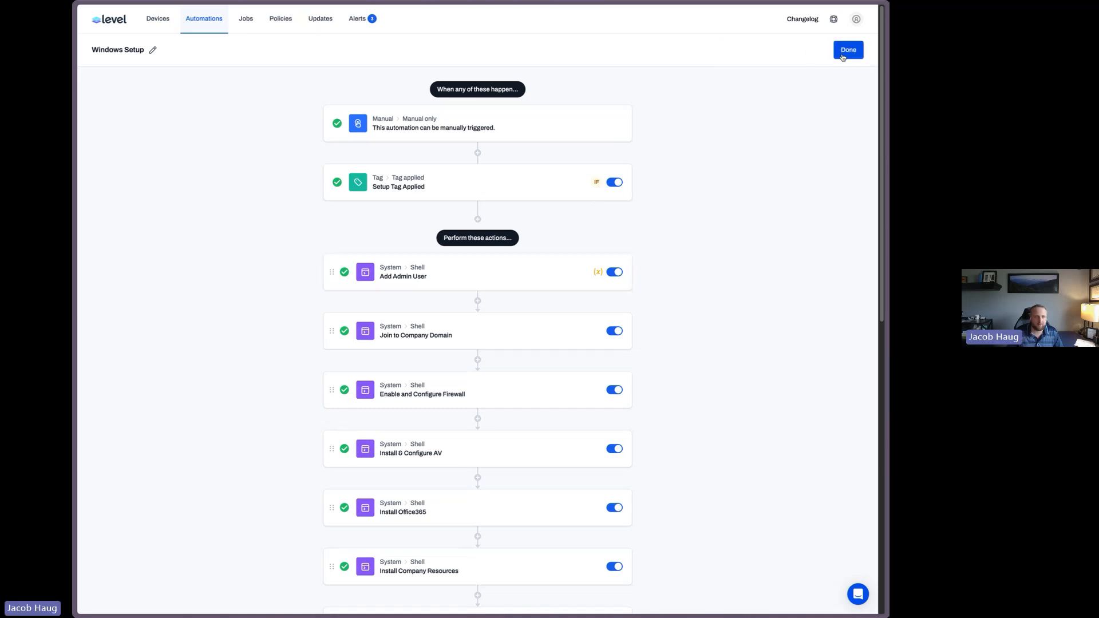
Return to the account custom fields in edit mode and add a custom field named Min RAM
left_click(856, 19)
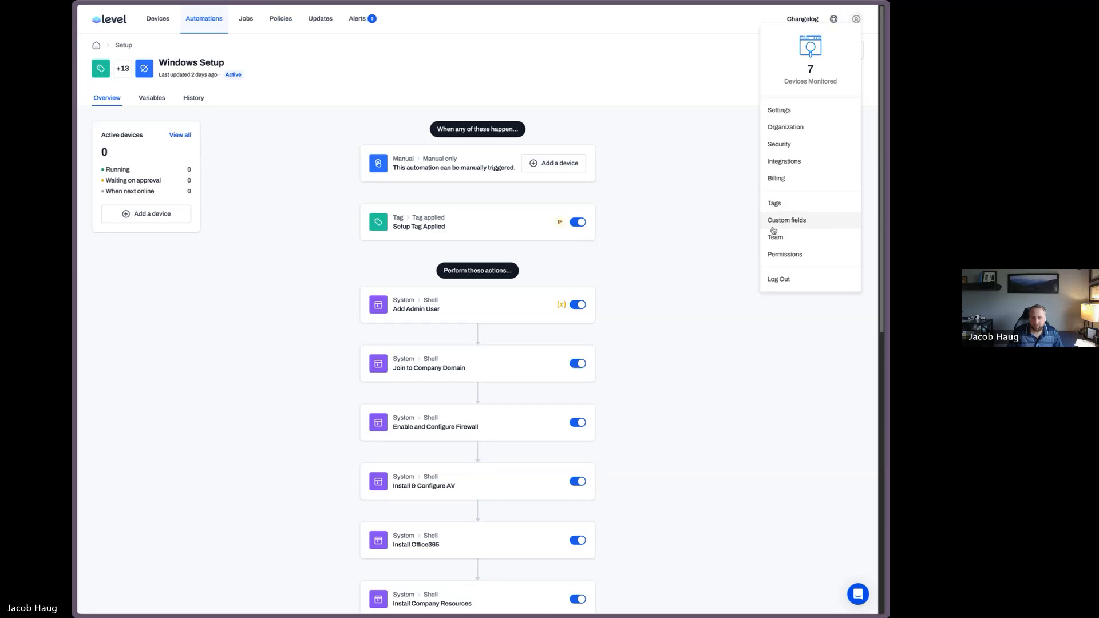
left_click(785, 221)
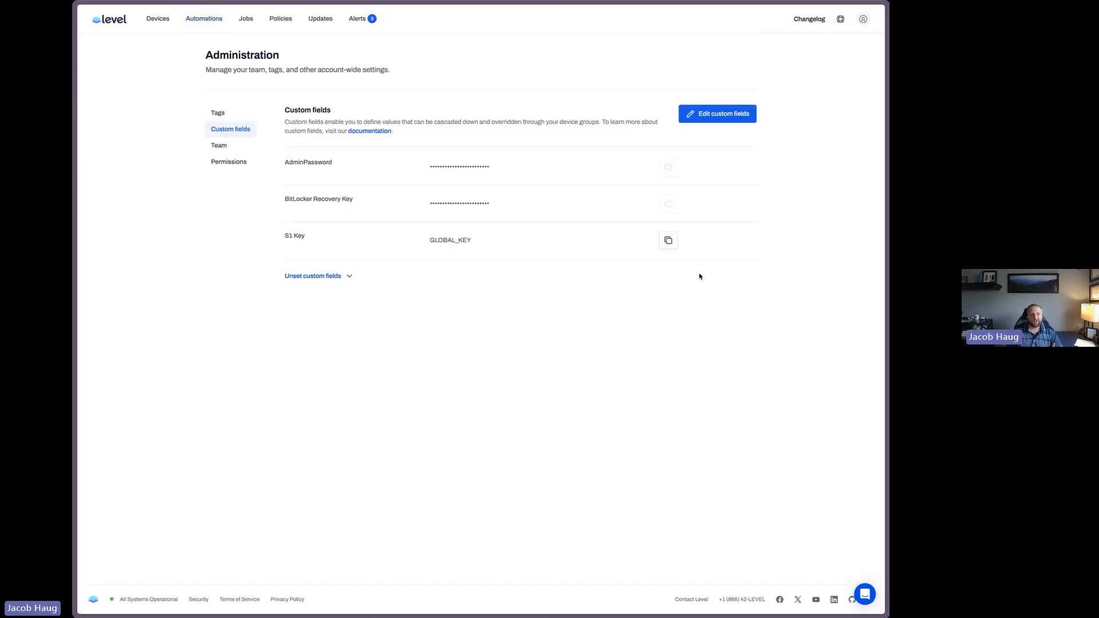
left_click(727, 121)
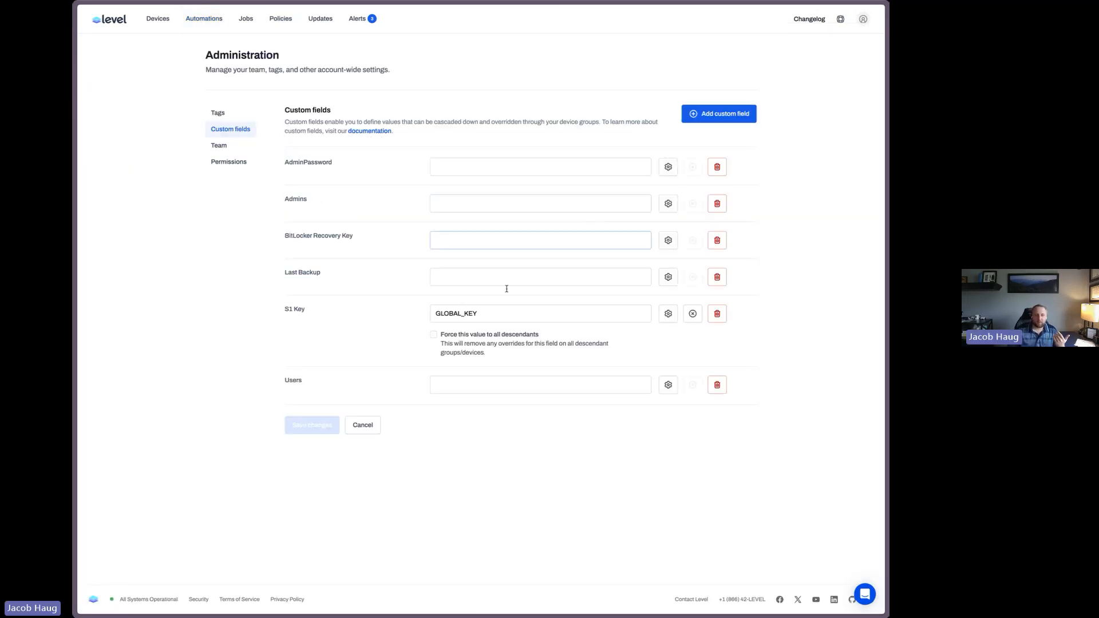
left_click(738, 117)
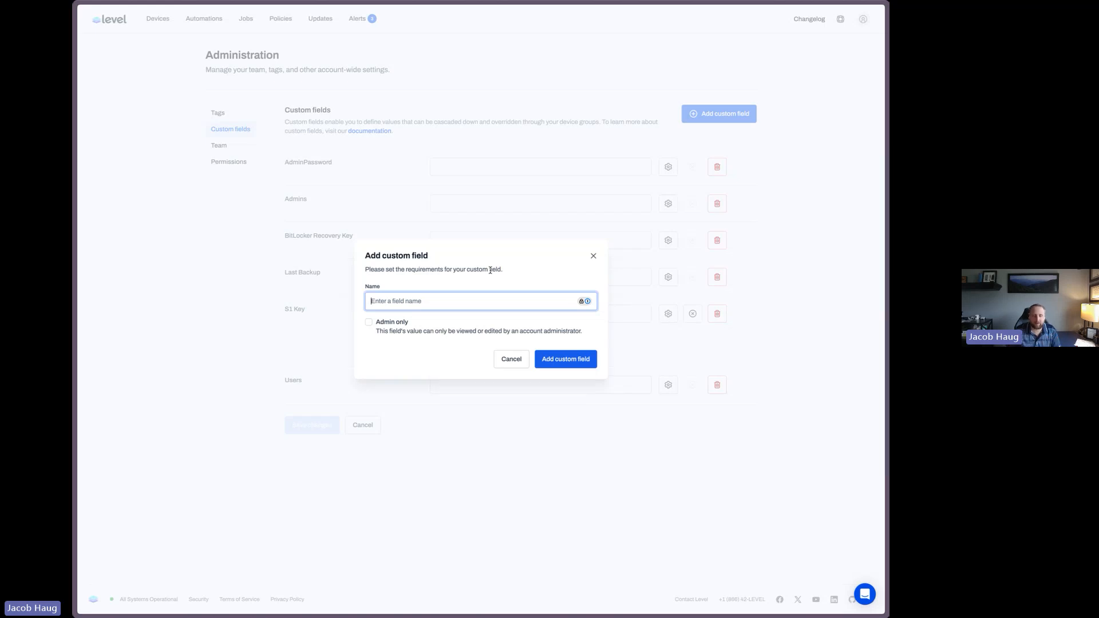
type("Mi")
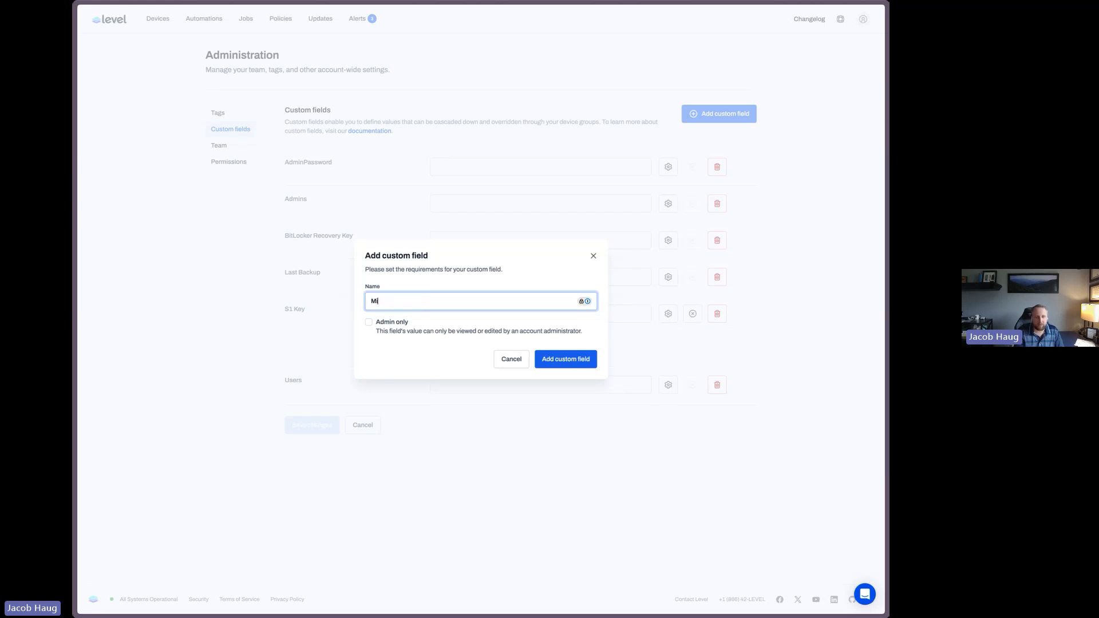
type("n RAM")
key("Return")
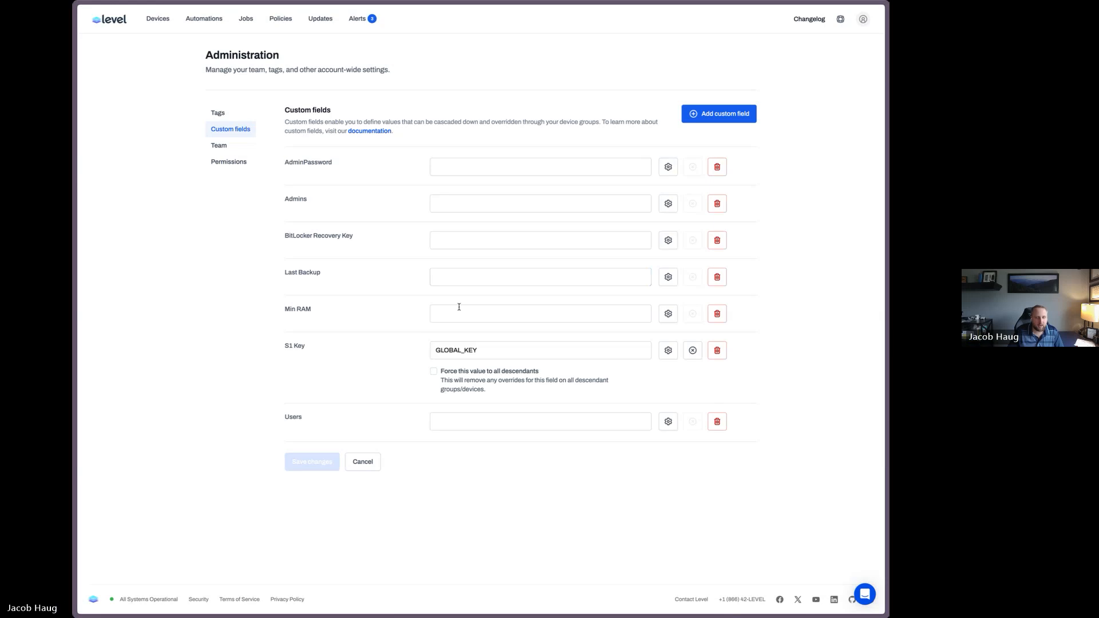
Set Min RAM to 8GB, force the value to all descendants, and save the changes
left_click(476, 318)
type("8GB")
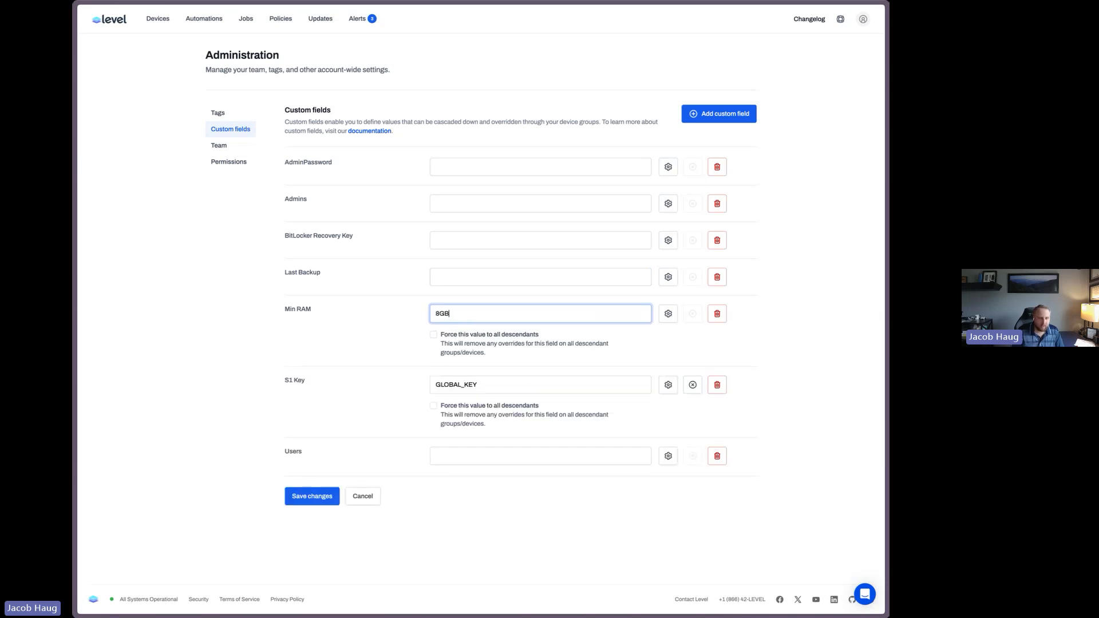
left_click(485, 343)
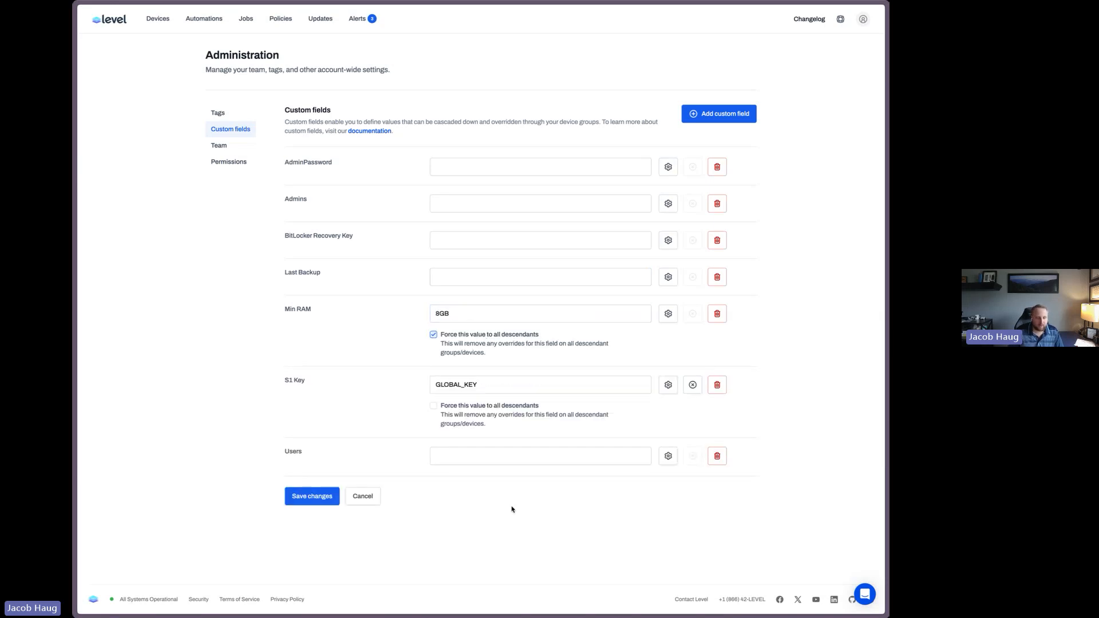
left_click(303, 494)
left_click(531, 336)
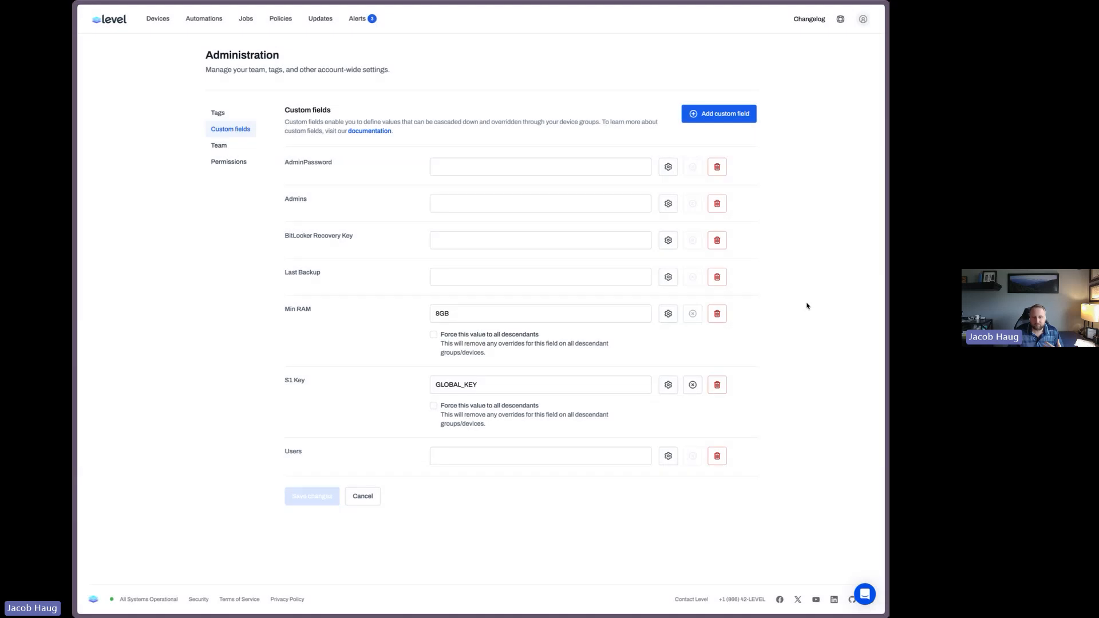
Check the Bitlocker device's custom fields for the inherited Min RAM value
left_click(158, 18)
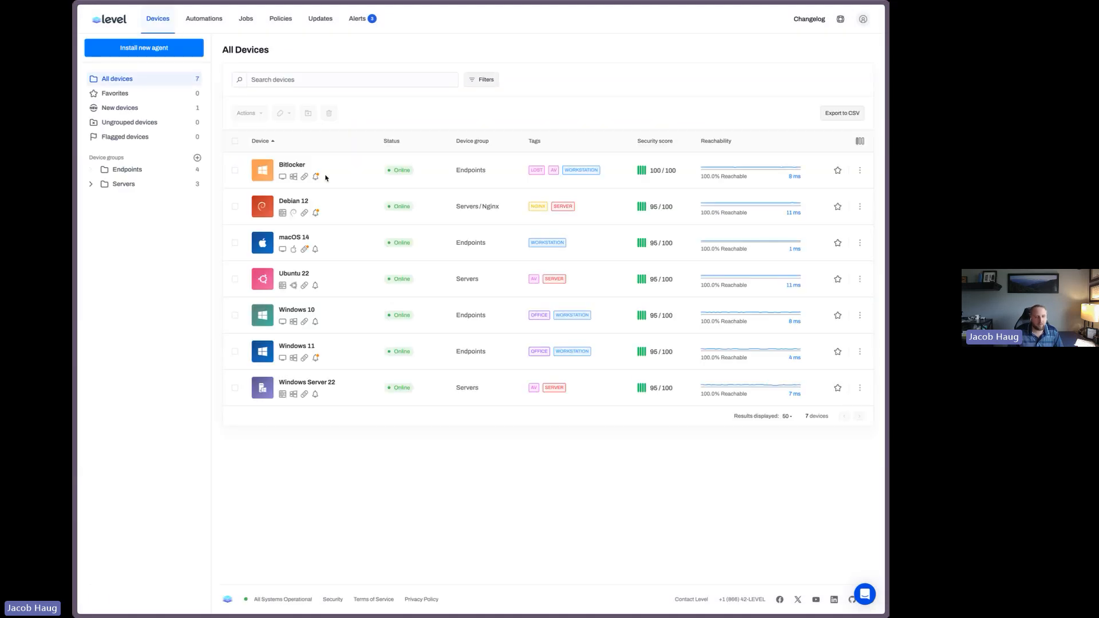
left_click(291, 166)
left_click(488, 103)
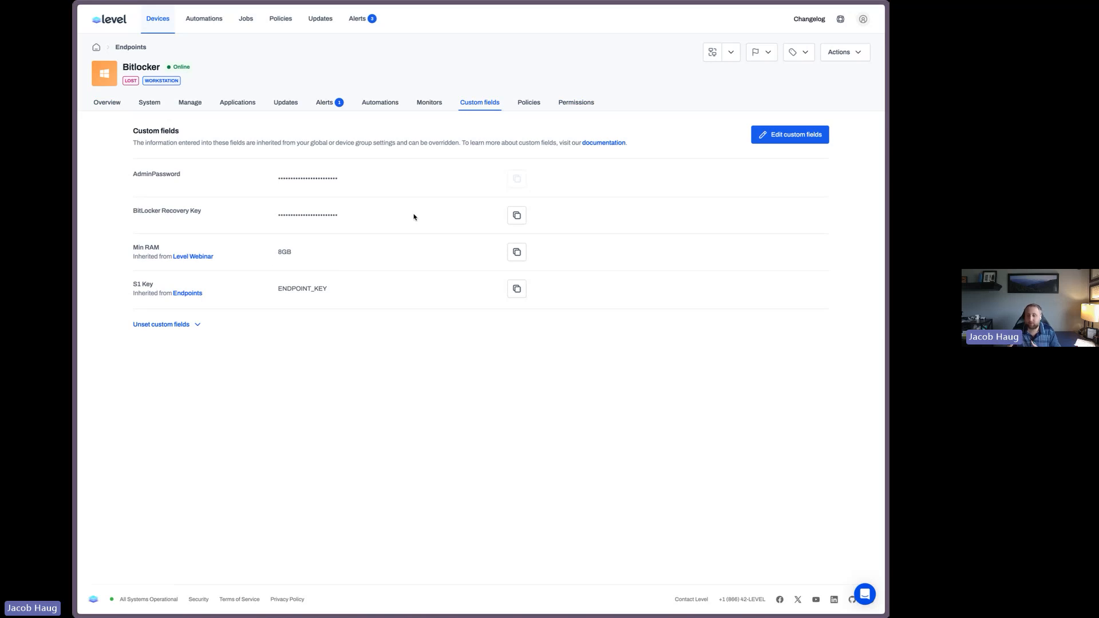
left_click_drag(318, 258, 219, 252)
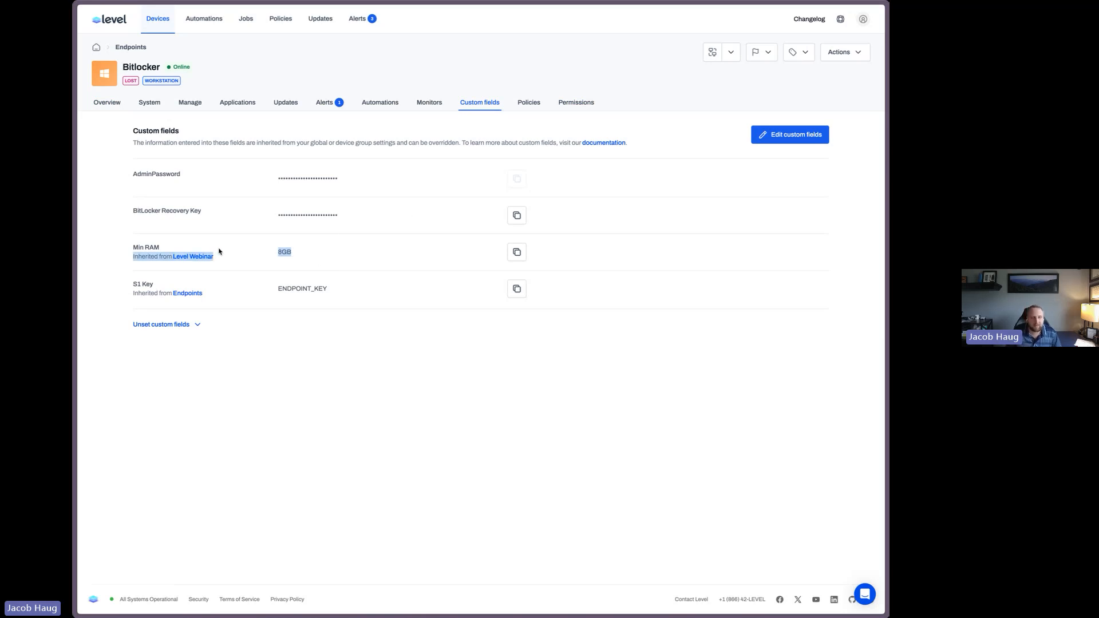
Edit the BitLocker Recovery Key automation and add a Weekly scheduled trigger with four Sunday 12:00 AM entries
left_click(158, 19)
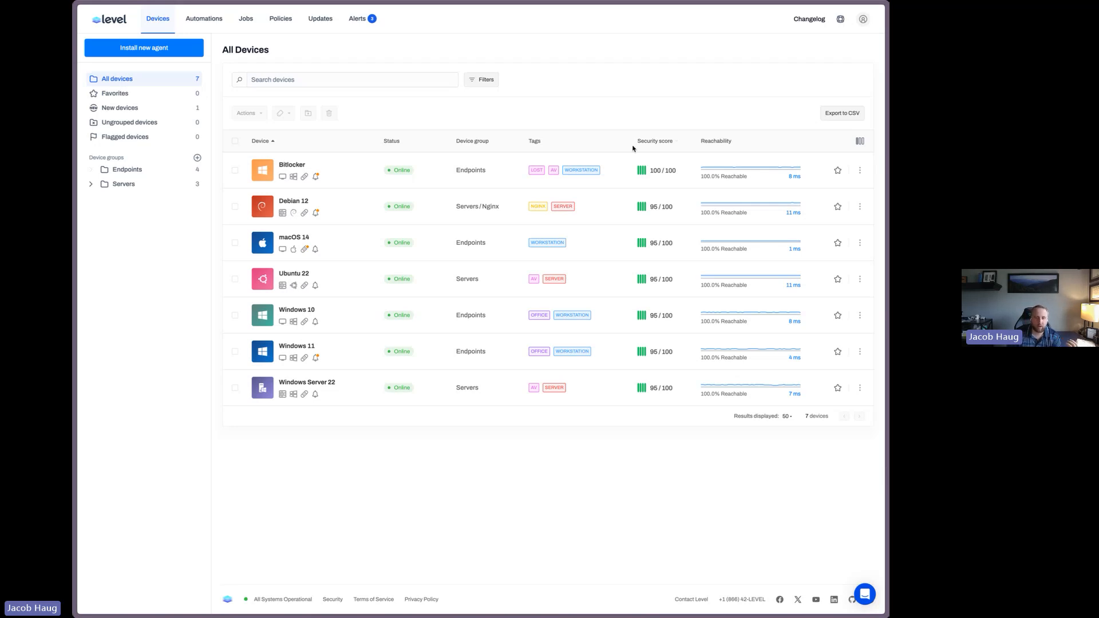
left_click(213, 24)
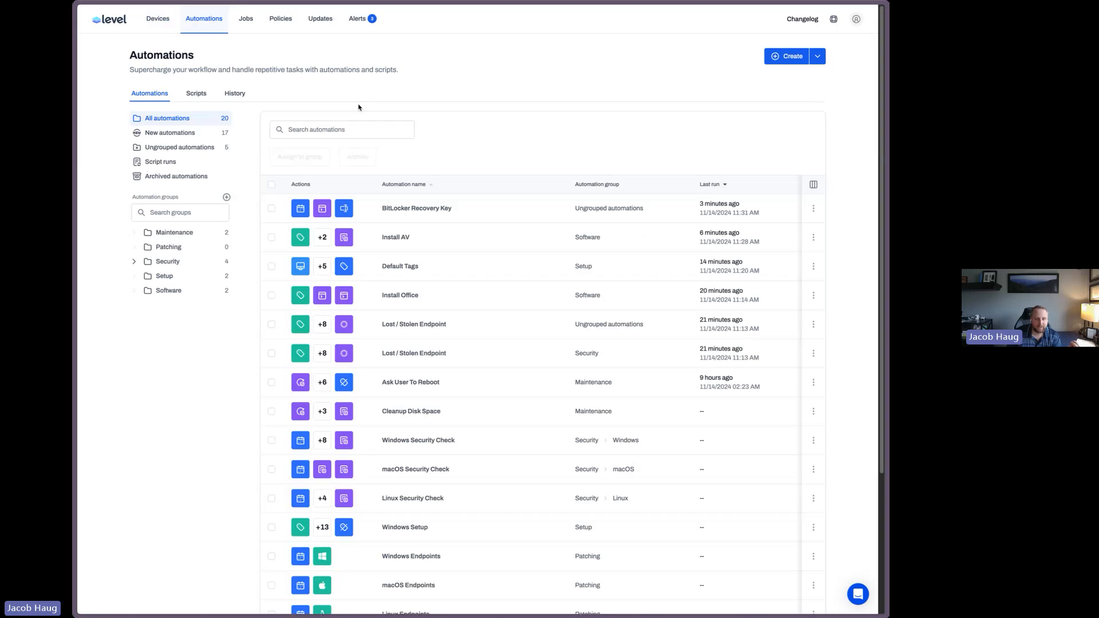
left_click(412, 214)
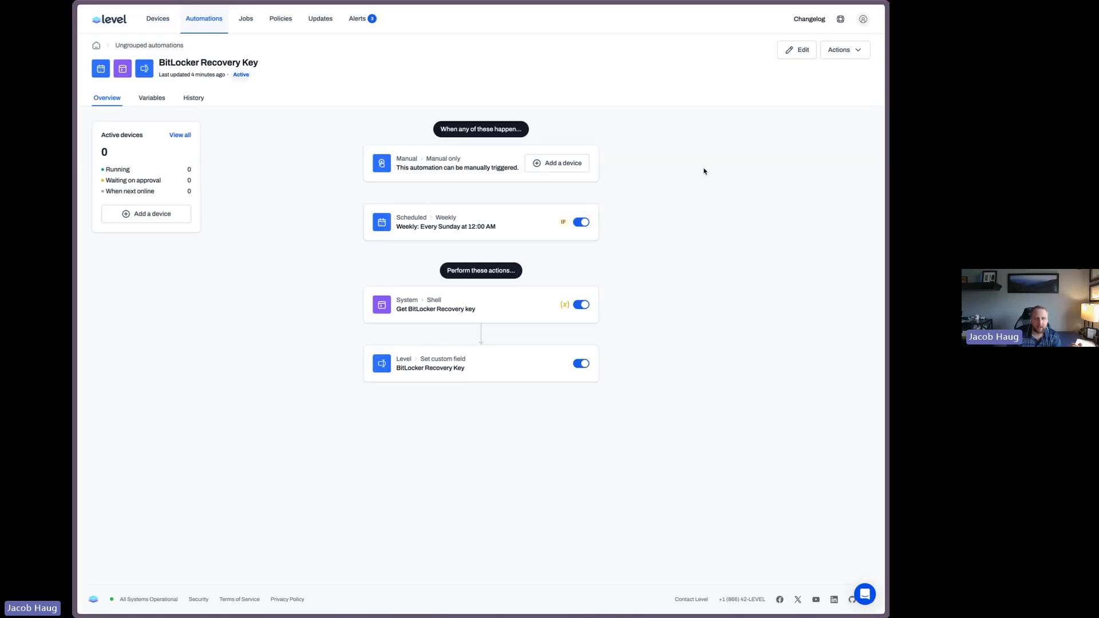
left_click(796, 50)
left_click(478, 213)
scroll(573, 241, "down", 1)
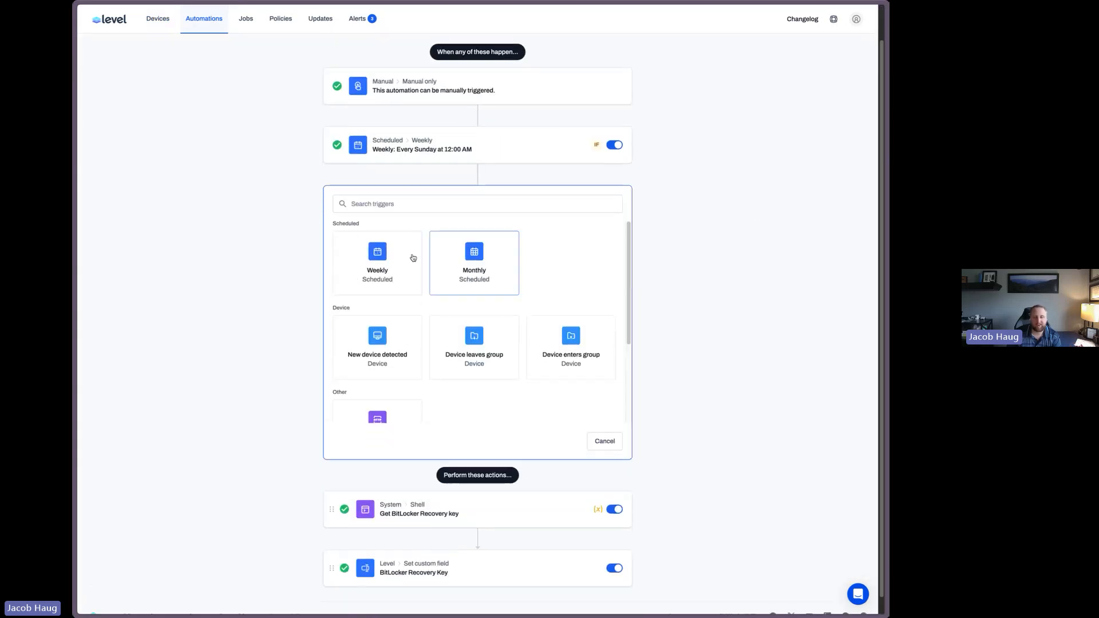
left_click(404, 258)
left_click(380, 312)
left_click(380, 337)
left_click(380, 359)
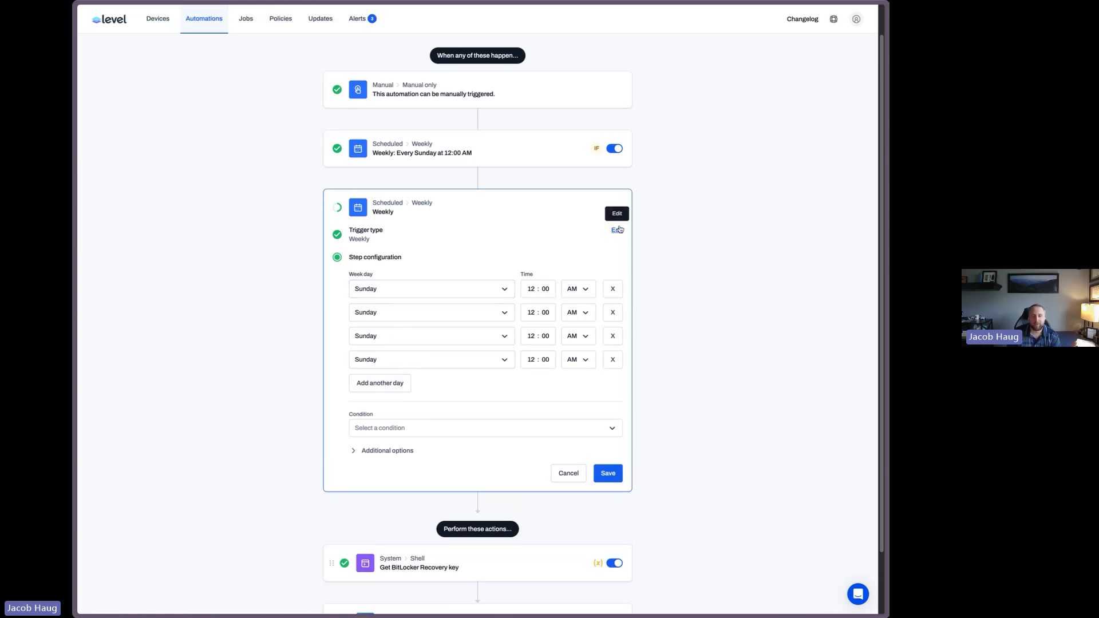
left_click(618, 230)
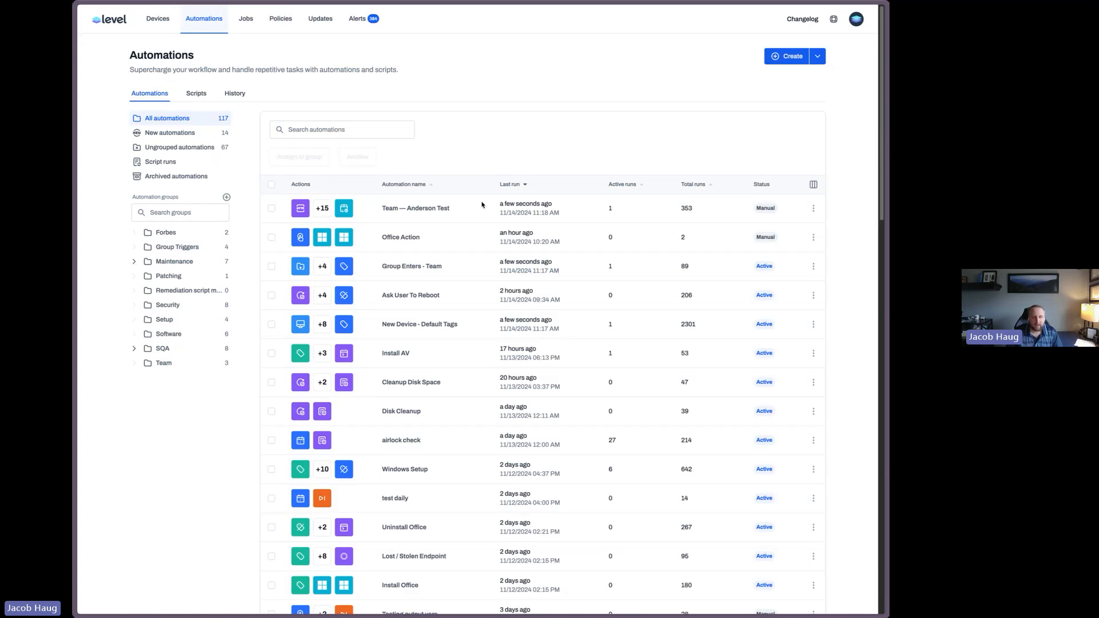
Open the Office Action automation for editing
left_click(401, 237)
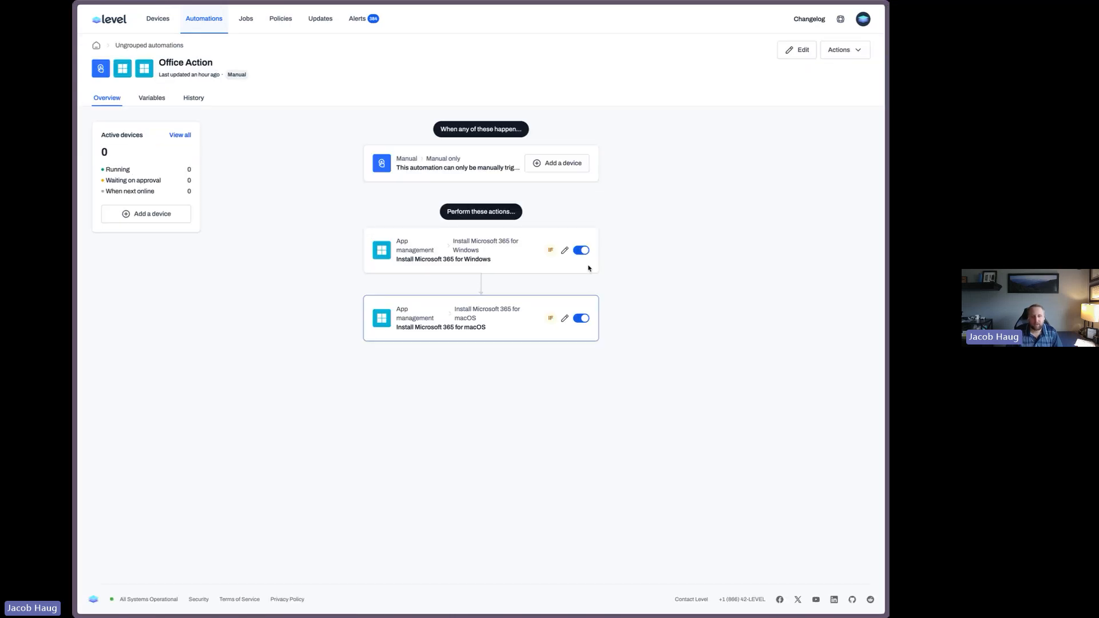
left_click(797, 50)
left_click(569, 214)
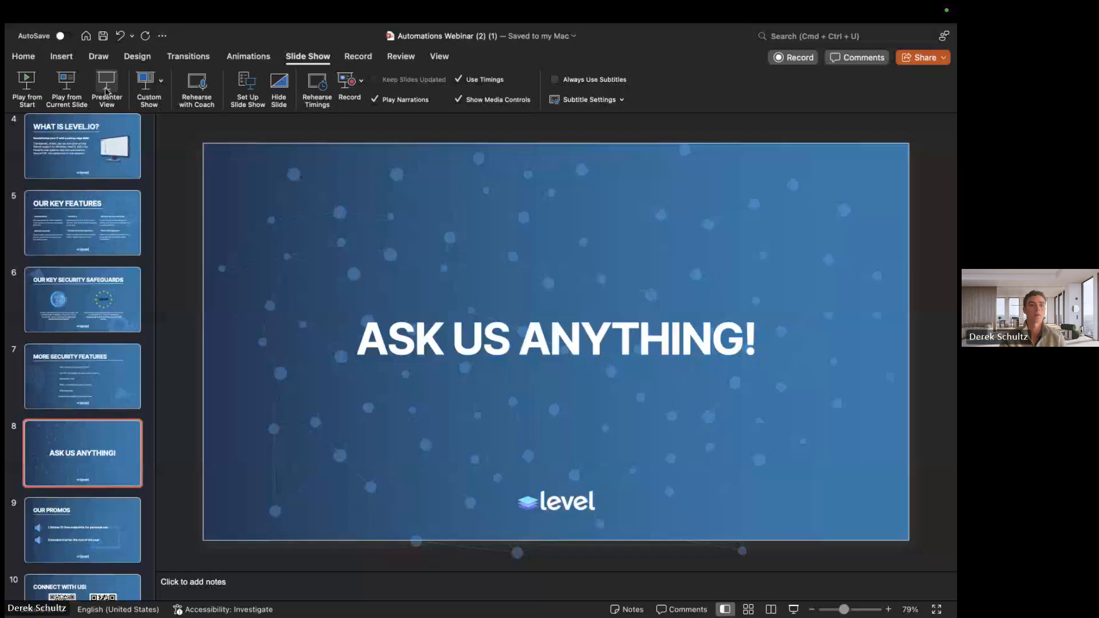
Switch to PowerPoint and start the slideshow in Presenter View
left_click(105, 89)
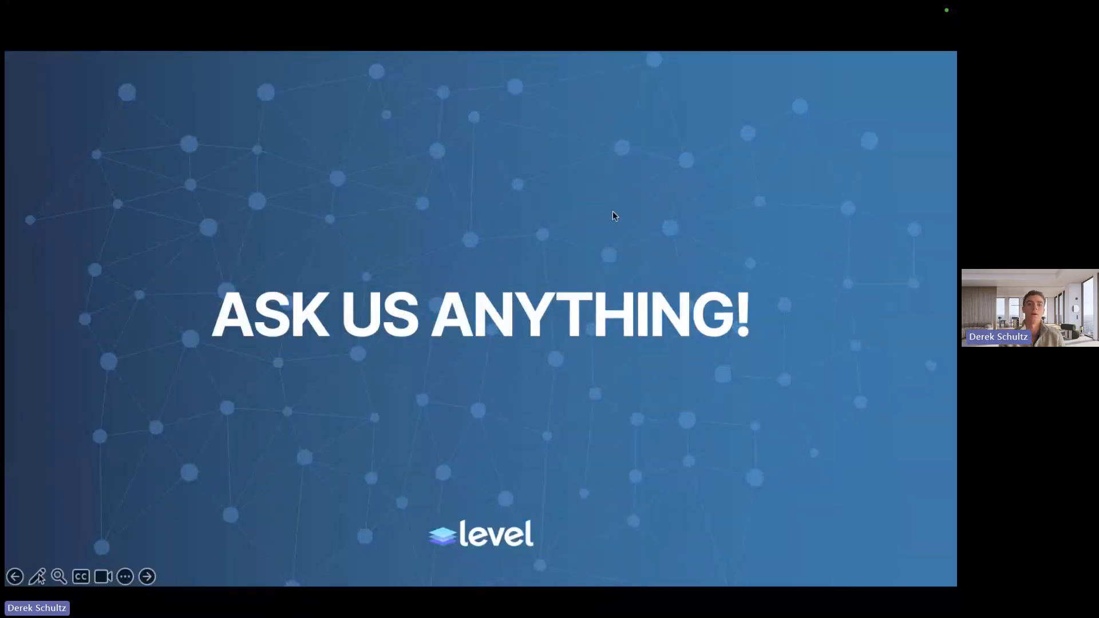